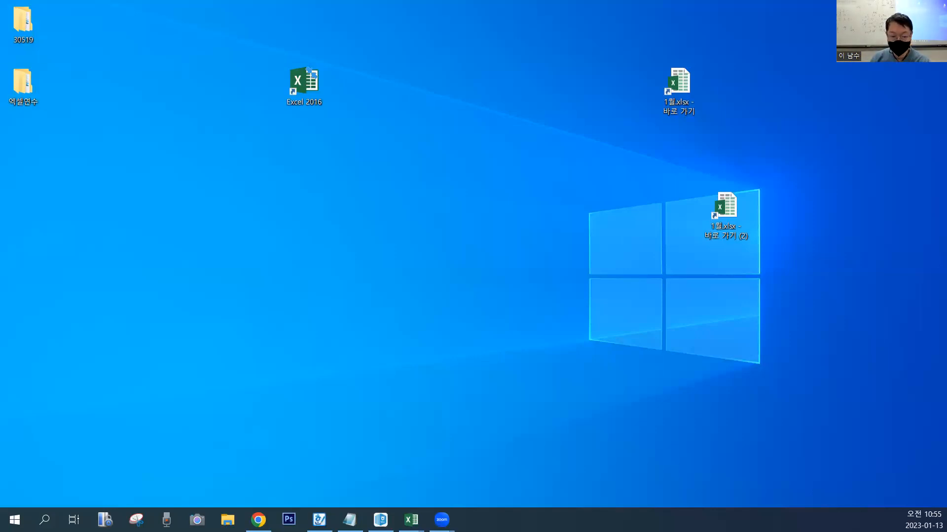
- Bring up the school portal in Chrome, dismiss the maintenance notice, and go to YouTube
key(alt+Tab)
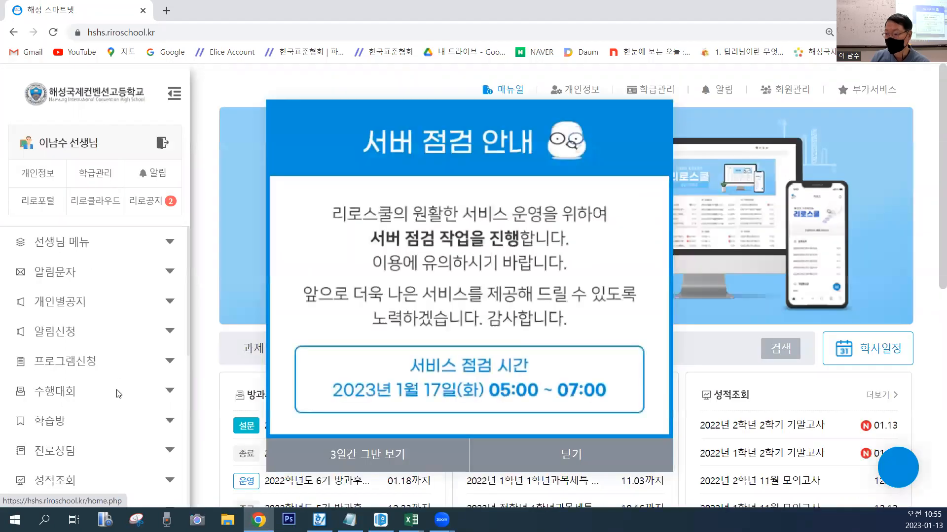
click(567, 452)
scroll(74, 395, down, 4)
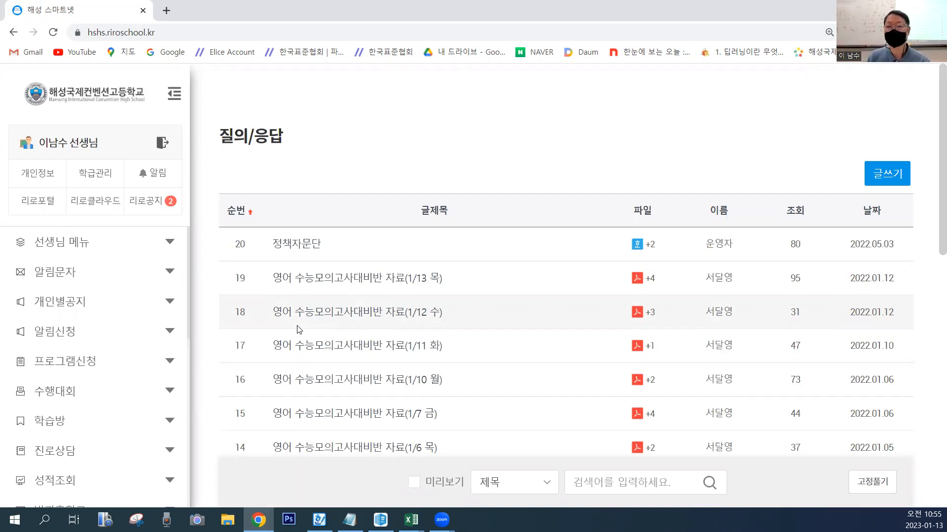
click(85, 54)
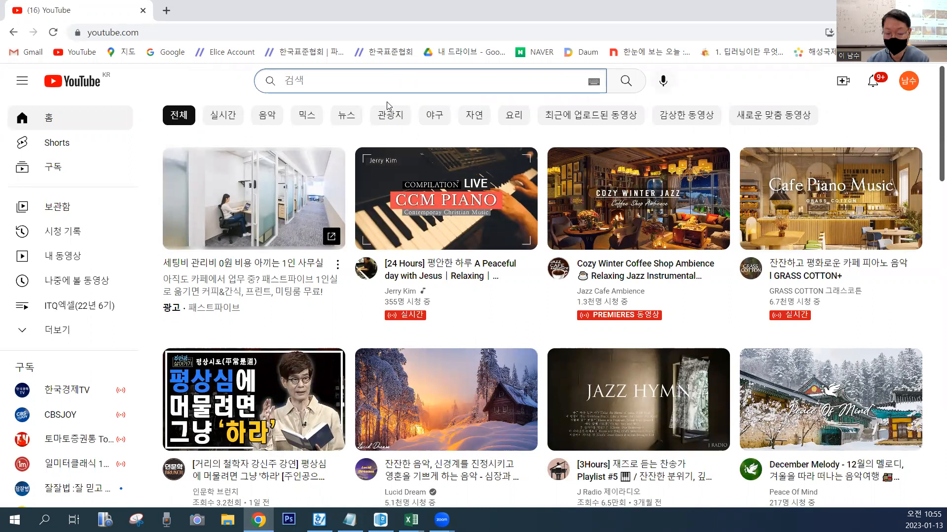
- Search YouTube for the teacher's channel name
text(핵세)
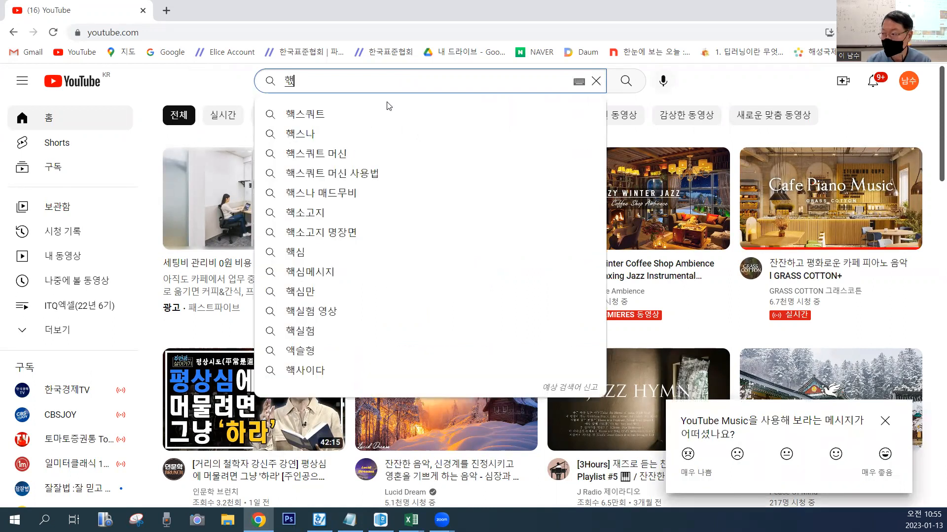
key(BackSpace)
key(BackSpace)
key(BackSpace)
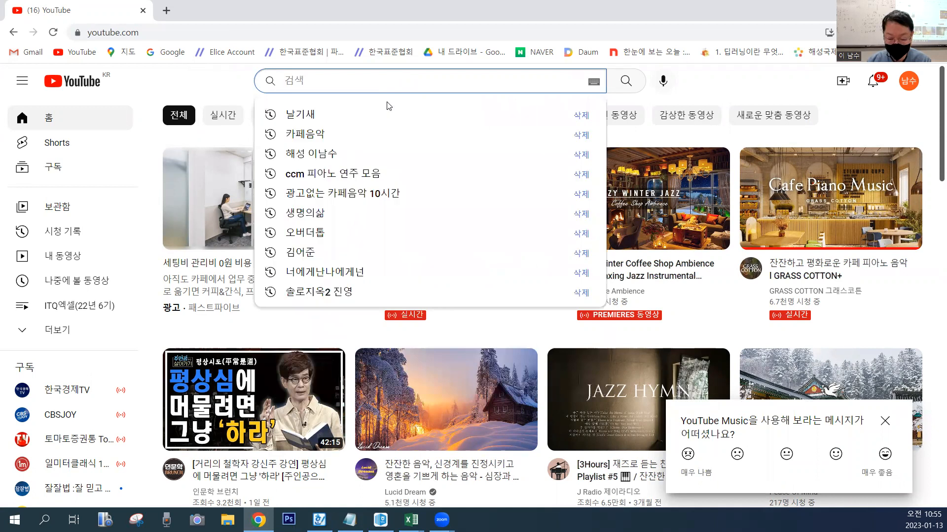
text(해성 이남)
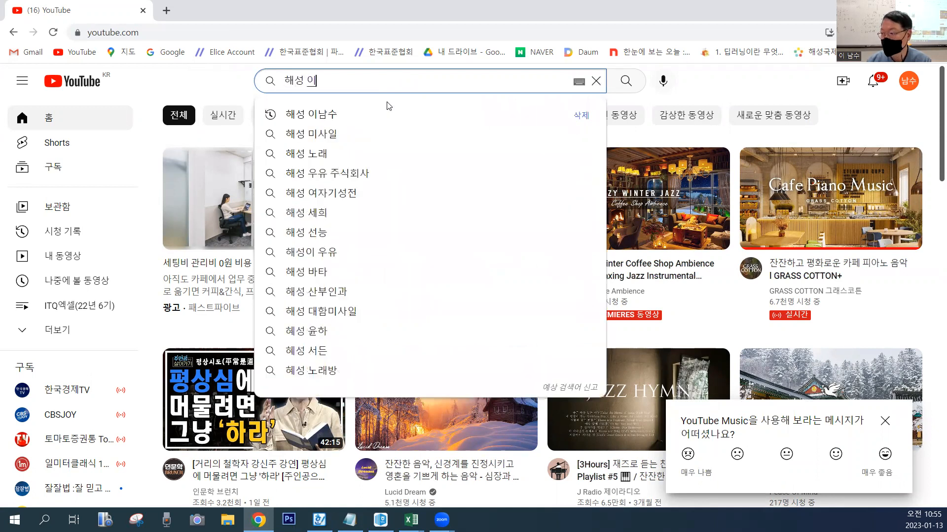
text(수)
key(Return)
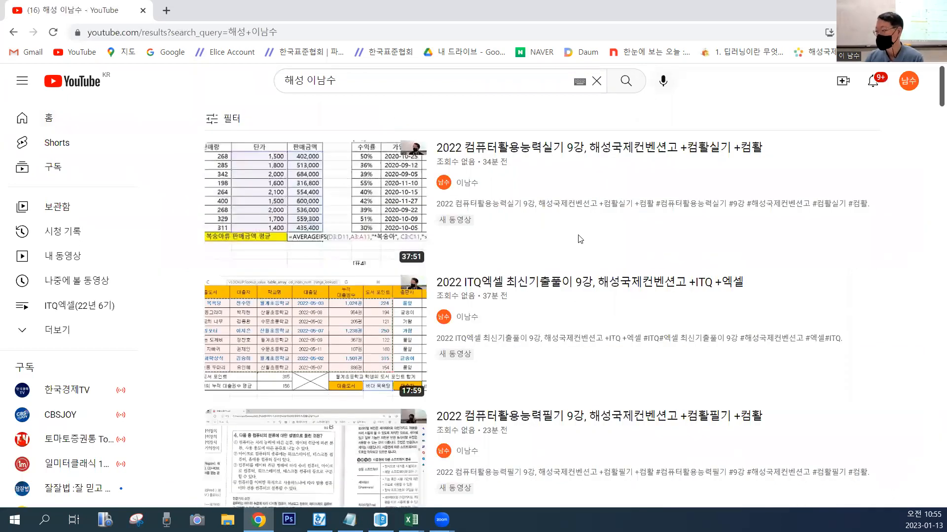
mouse_move(580, 239)
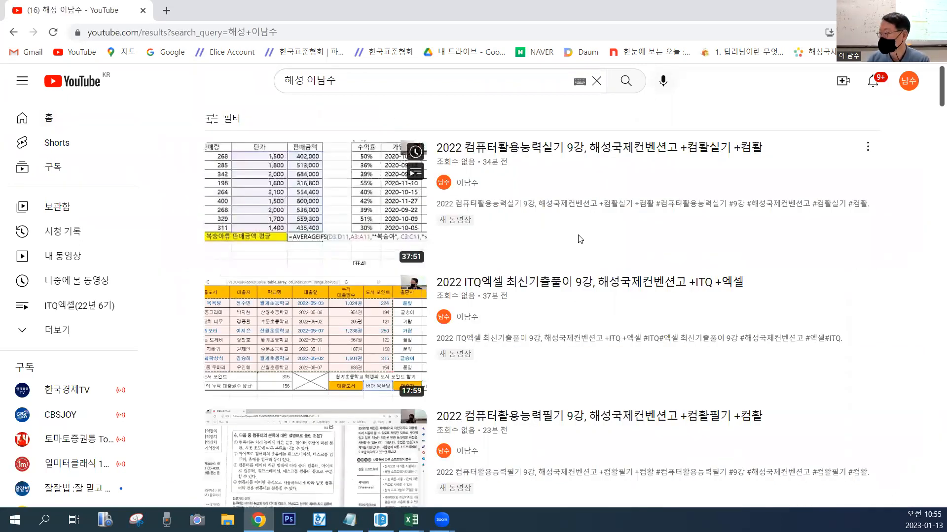
scroll(580, 239, down, 1)
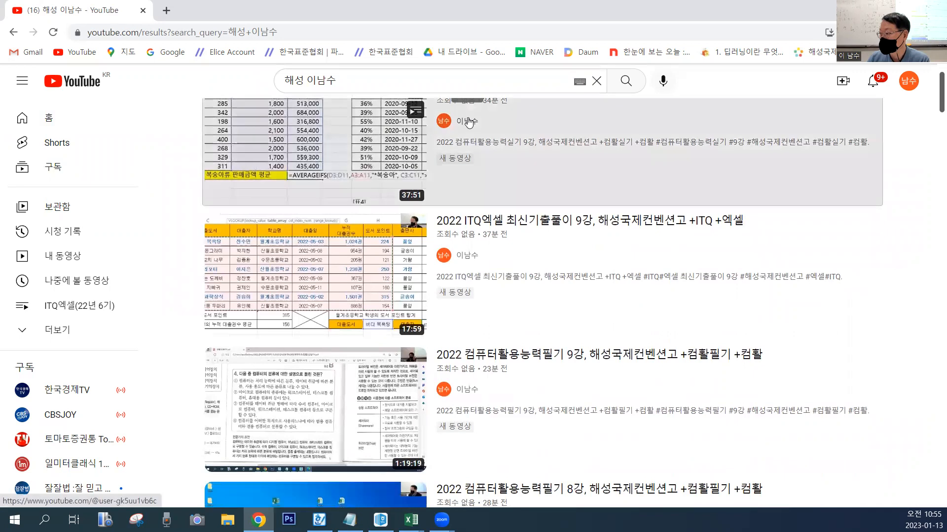
- Open the teacher's channel from the results and show its 재생목록 playlists
click(467, 122)
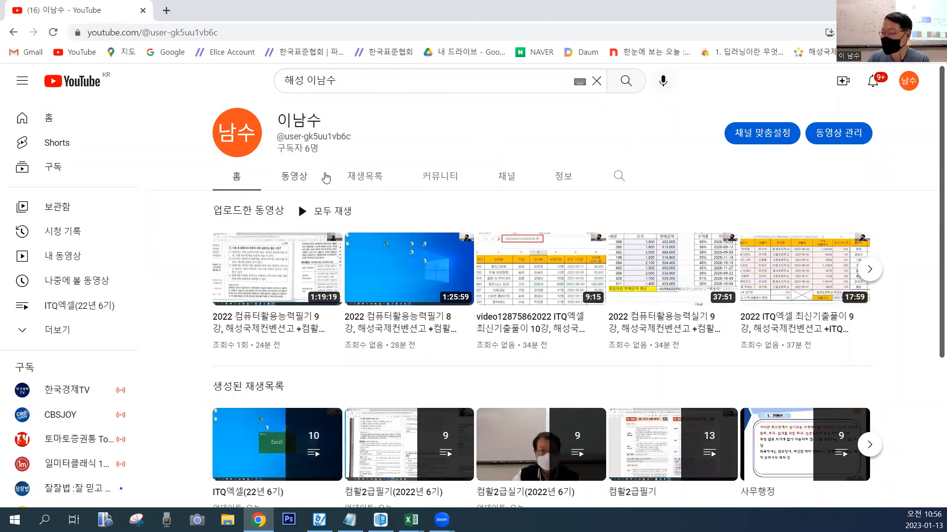
scroll(412, 193, down, 1)
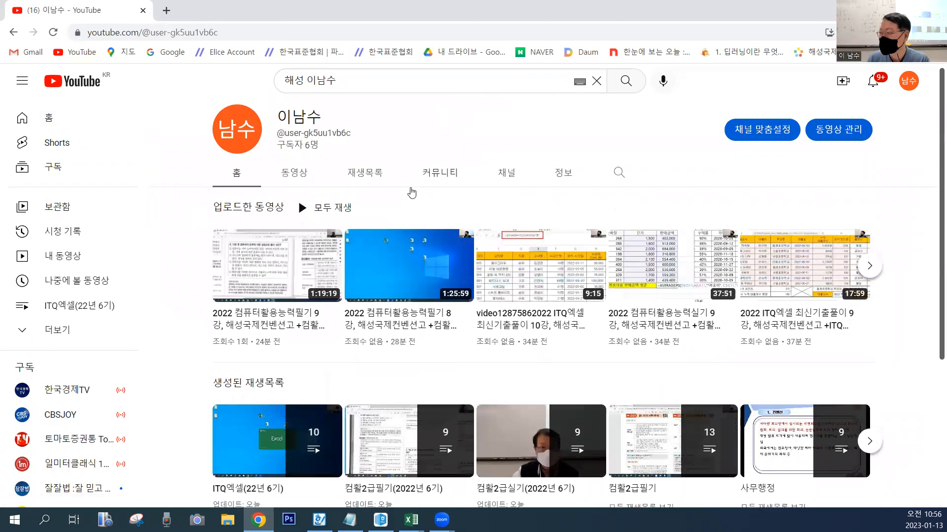
scroll(412, 193, down, 1)
scroll(387, 203, up, 1)
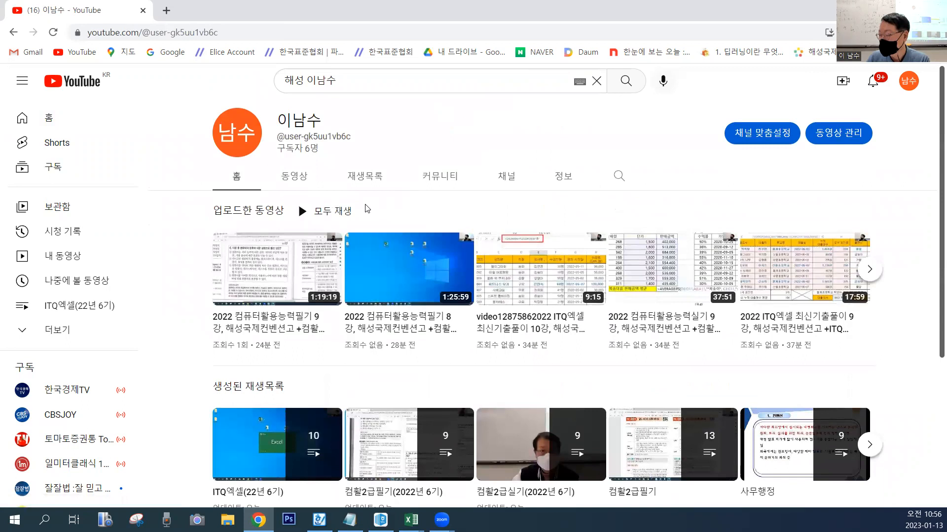
click(364, 177)
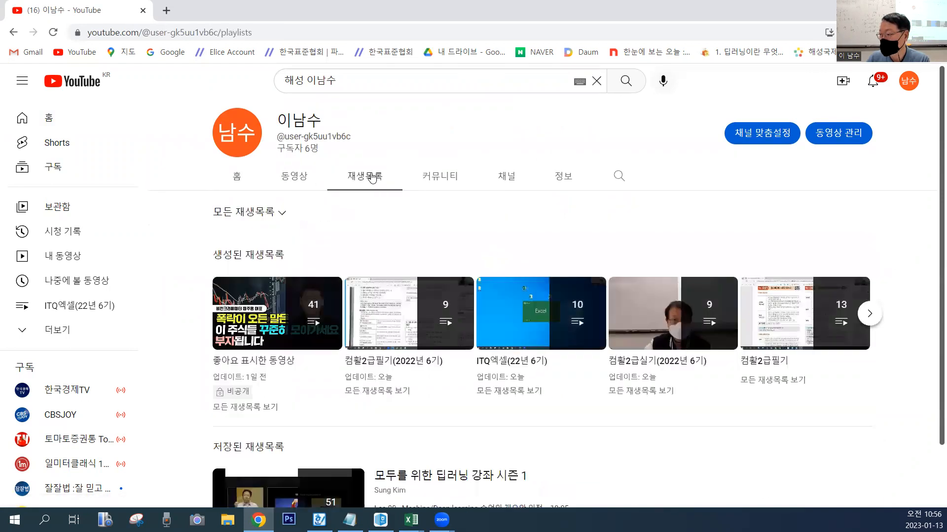
scroll(385, 222, down, 1)
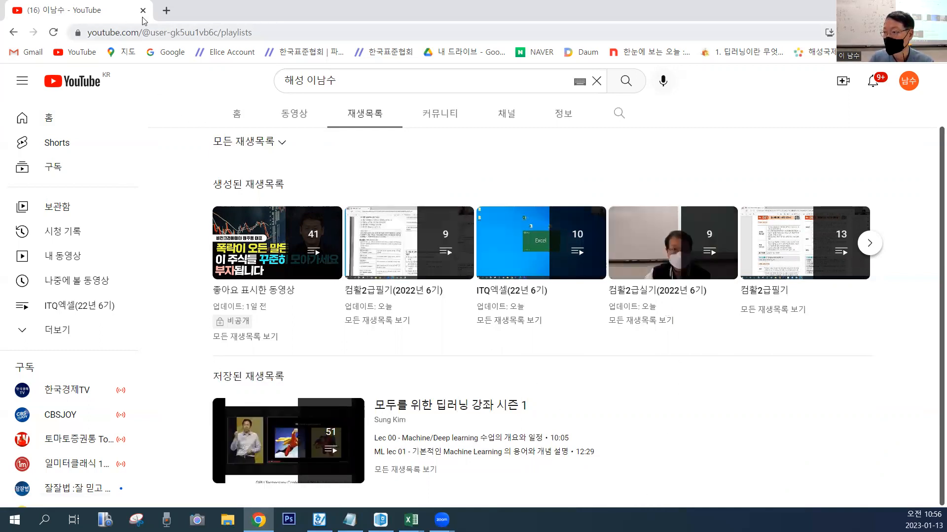
- Open hshs.riroschool.kr in a new tab and dismiss the server maintenance notice
click(166, 11)
click(174, 33)
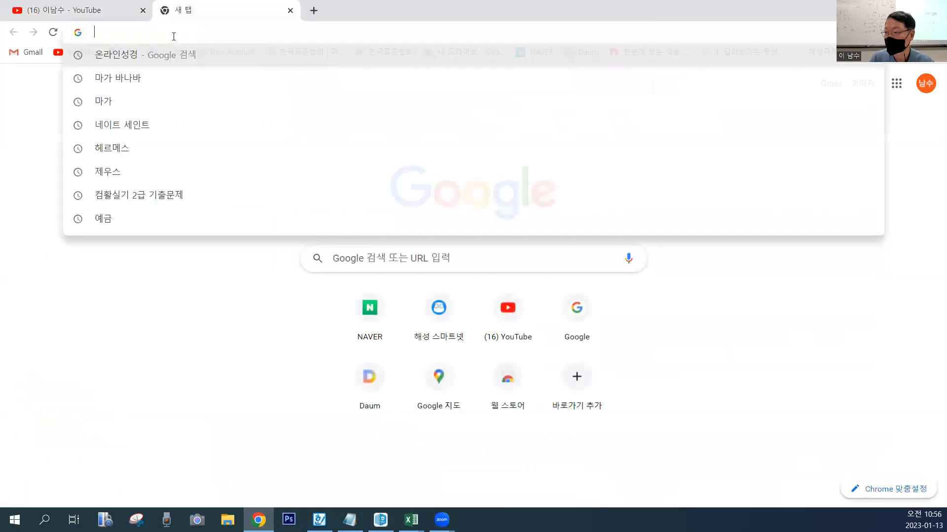
text(ㅗ논)
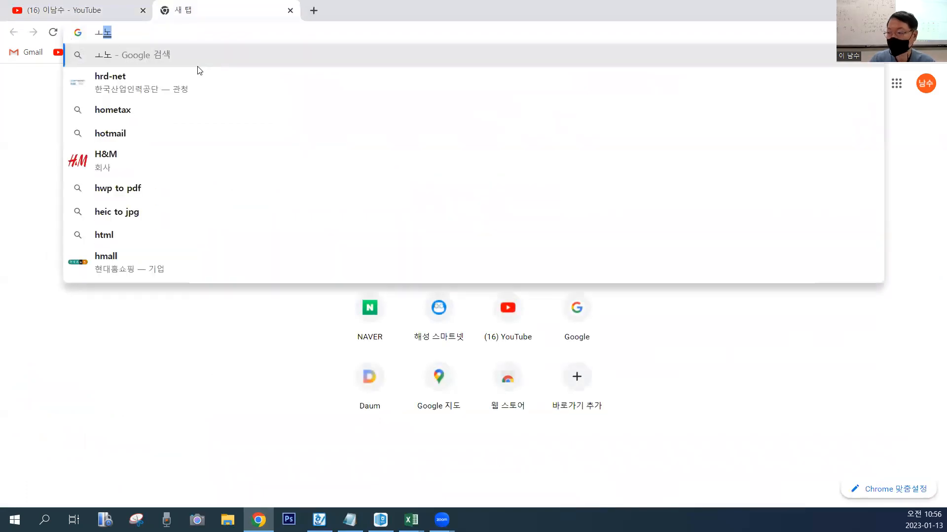
key(BackSpace)
key(BackSpace)
key(BackSpace)
key(BackSpace)
text(hsh)
key(Return)
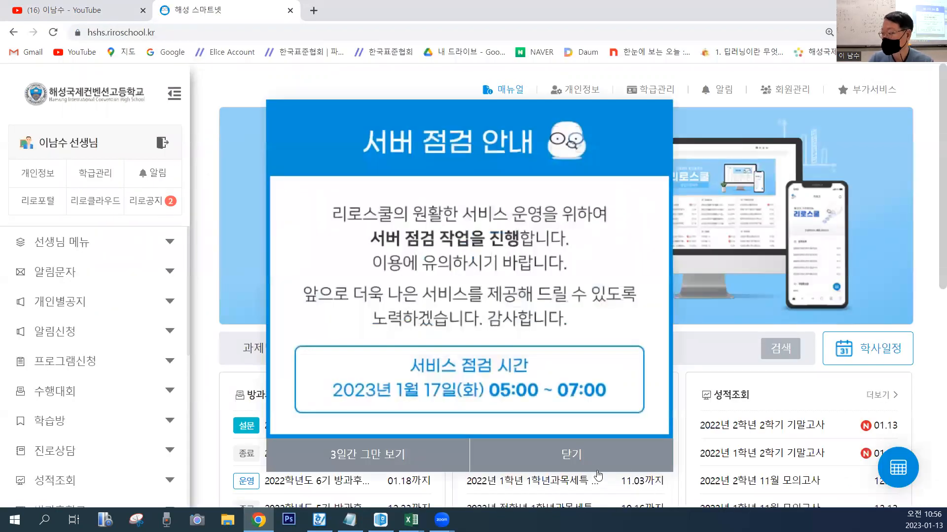
click(585, 464)
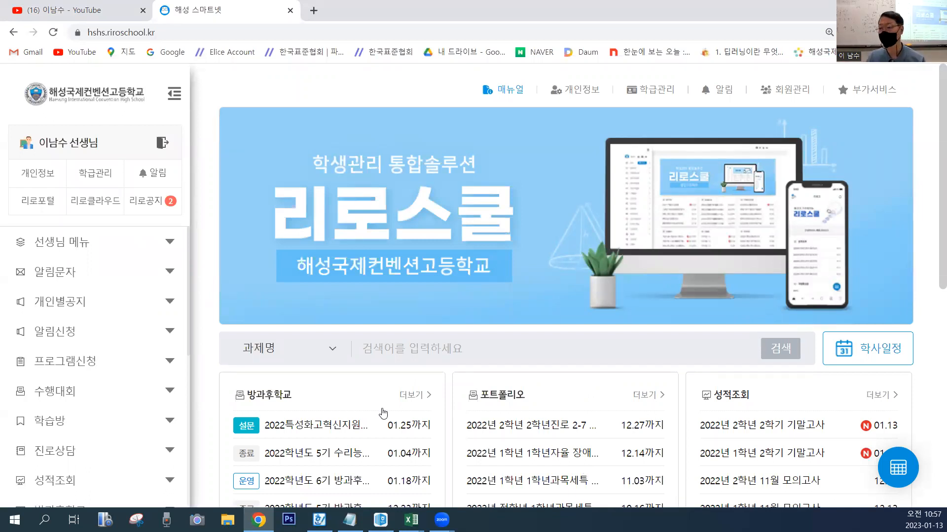
- Open the 2022학년도 6기 방과후학교 course details from the after-school course list
scroll(115, 298, down, 1)
scroll(115, 298, down, 1)
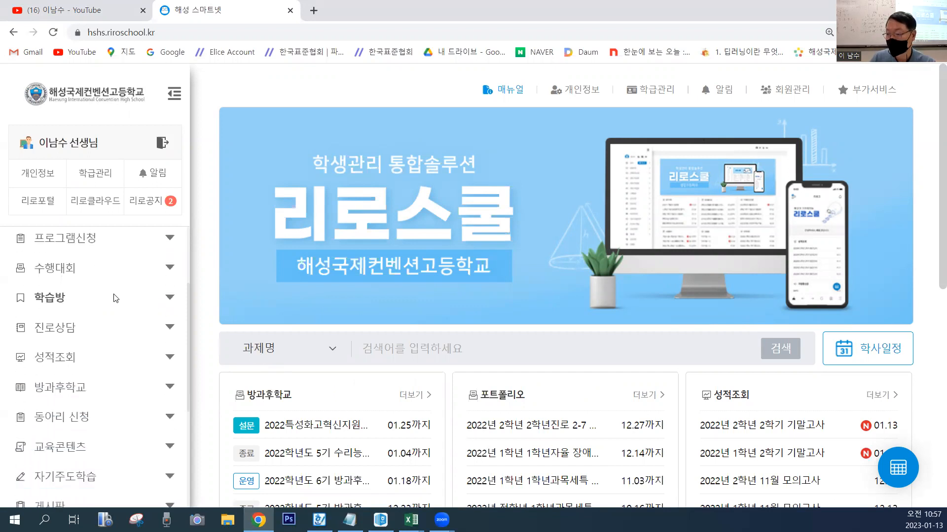
scroll(118, 316, down, 2)
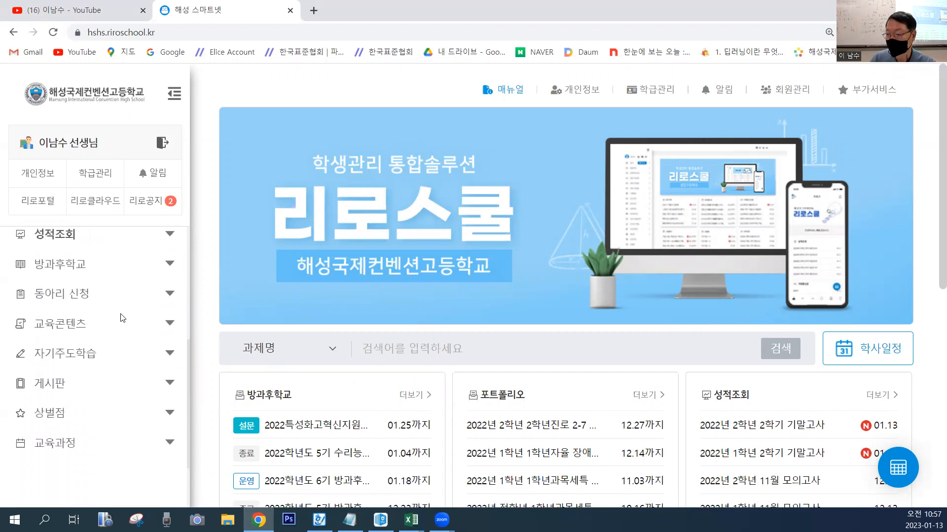
click(82, 272)
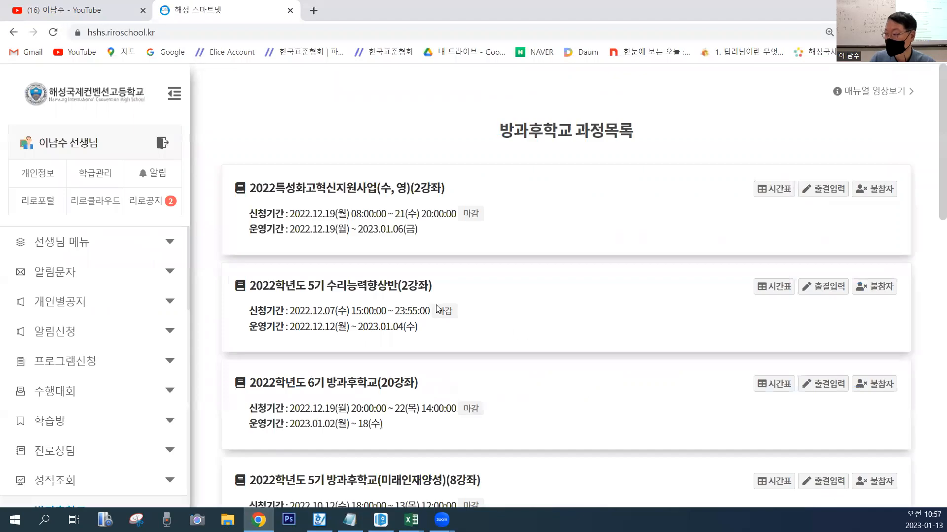
scroll(364, 254, down, 2)
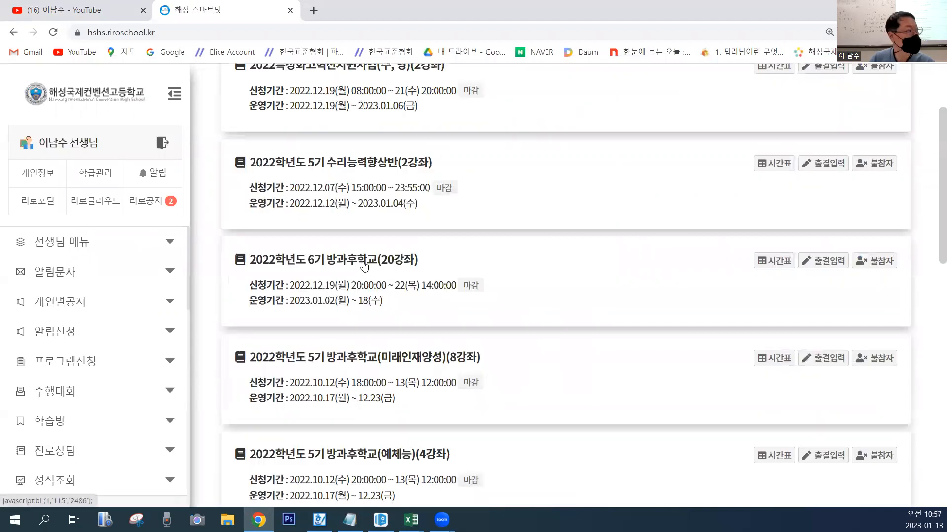
click(365, 266)
scroll(363, 266, down, 2)
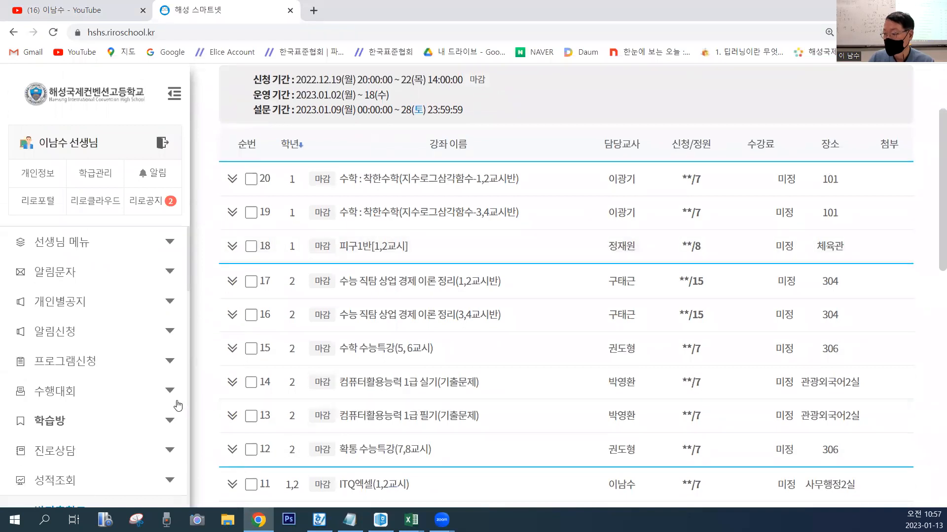
scroll(154, 396, down, 5)
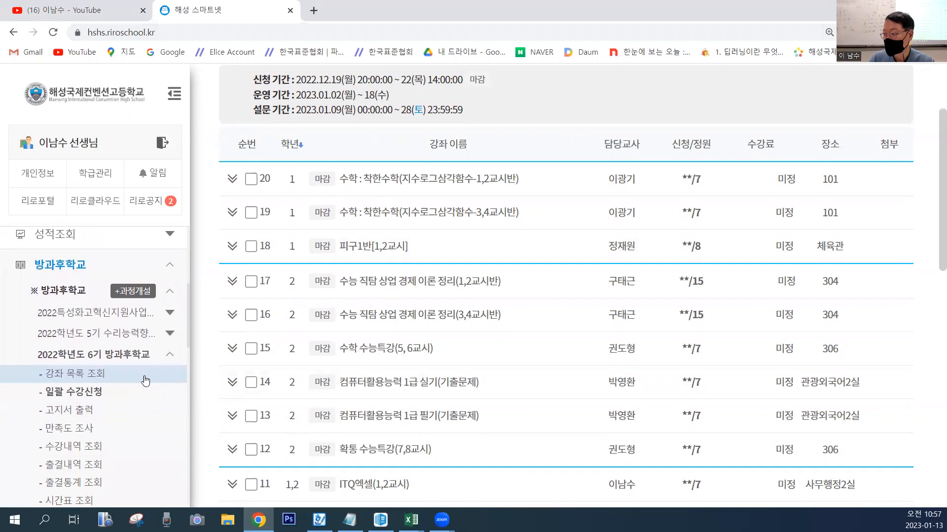
scroll(148, 389, up, 5)
scroll(63, 432, down, 5)
scroll(63, 431, down, 3)
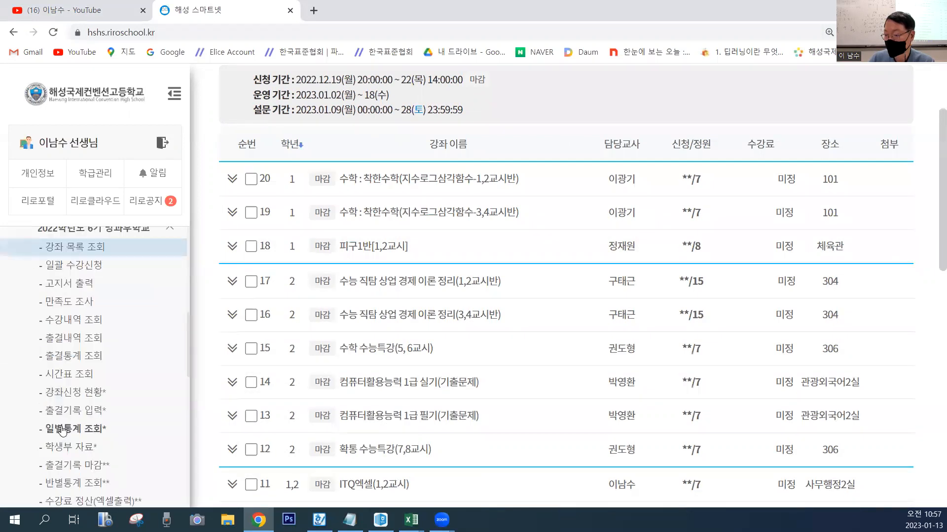
scroll(62, 433, down, 5)
- Go to the 학습자료실 board and open the 컴활실기 함수 정리 post
click(49, 315)
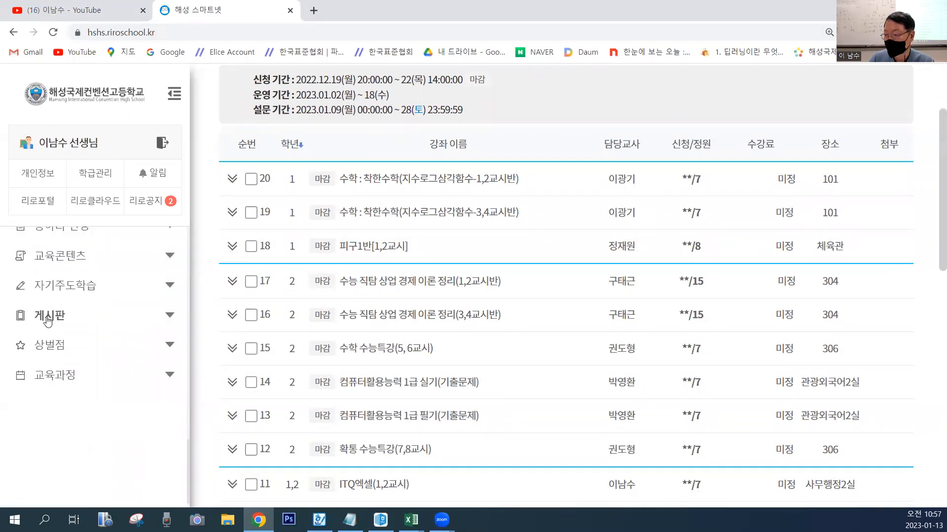
scroll(59, 345, down, 5)
click(84, 419)
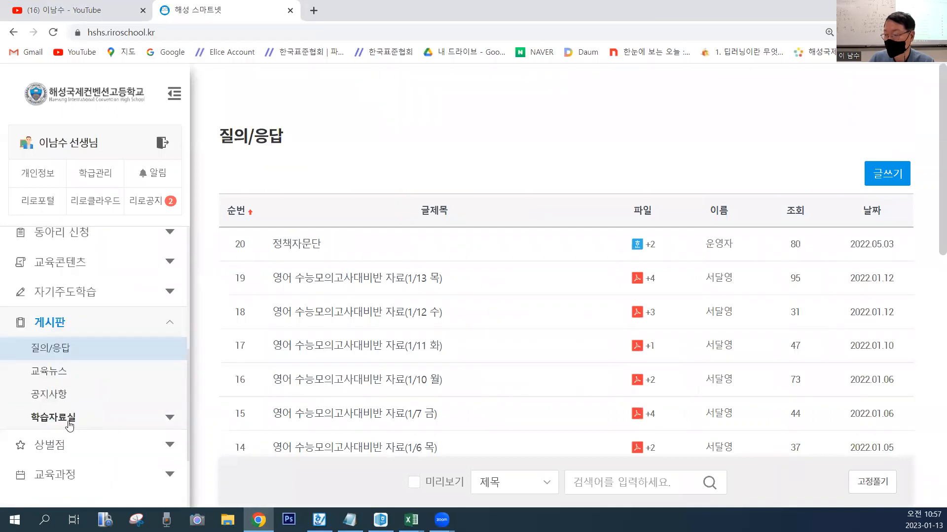
click(347, 251)
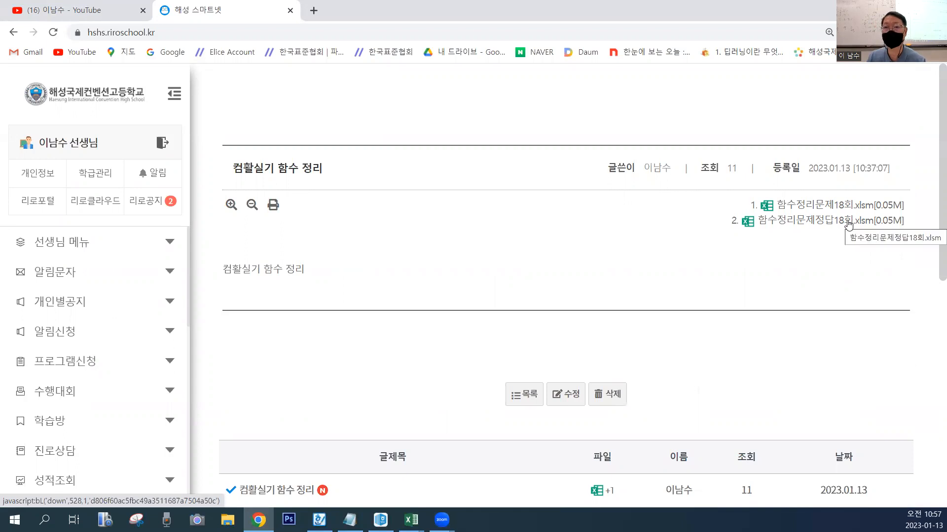
- Download 함수정리문제18회.xlsm, open it in a maximized Excel window, and enable editing
click(814, 209)
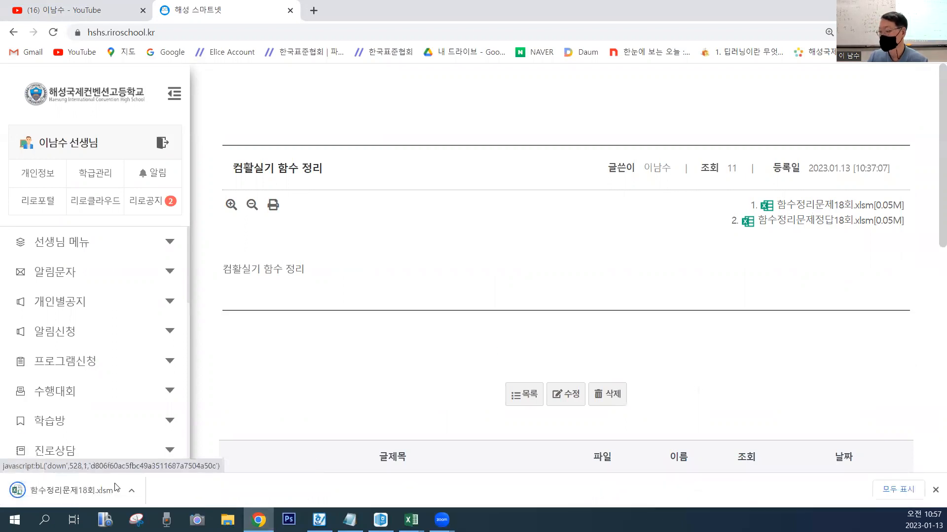
click(102, 491)
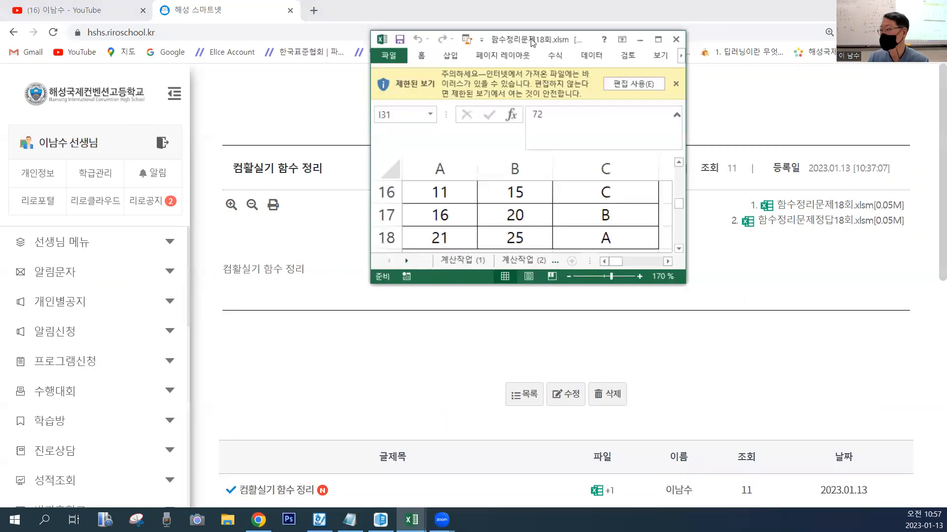
double_click(530, 42)
click(542, 44)
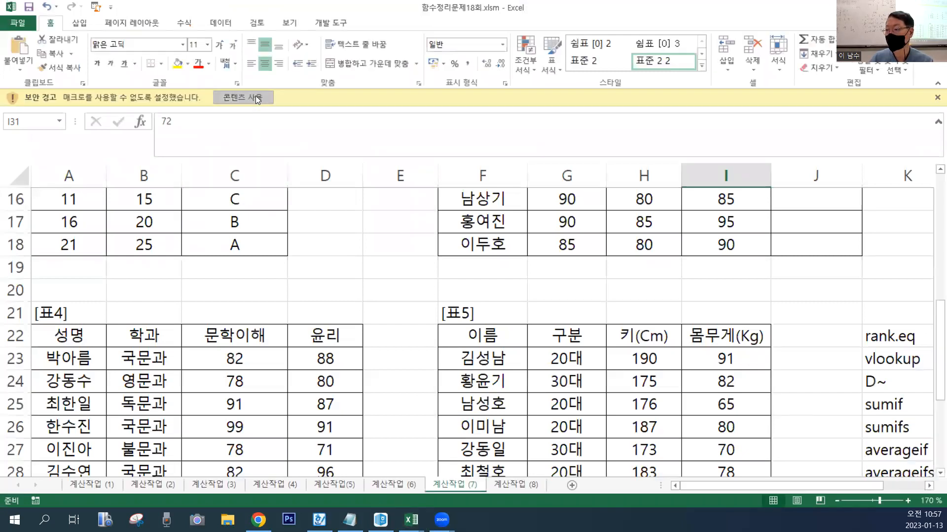
- Enable the workbook's macros, then show all posts in the browser's 학습자료실 board
click(243, 97)
click(334, 243)
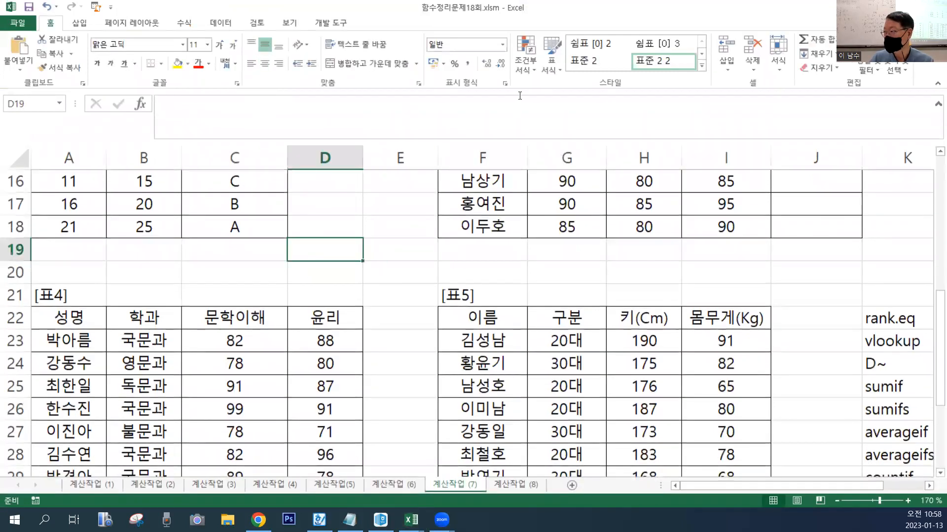
double_click(534, 10)
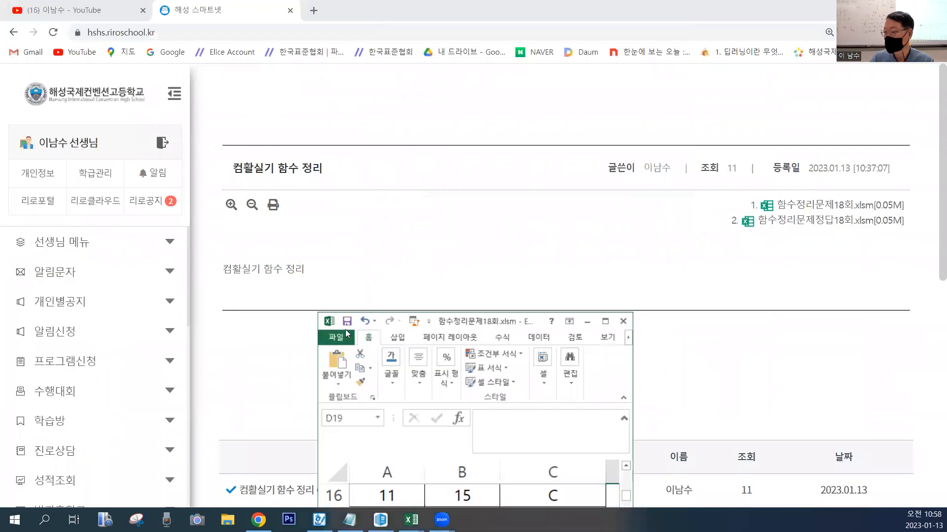
click(13, 32)
scroll(88, 386, down, 9)
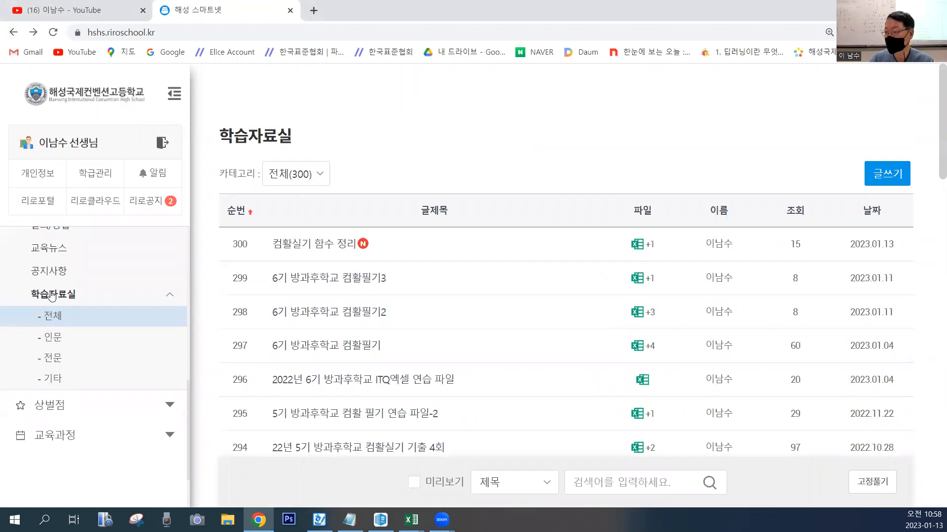
click(50, 308)
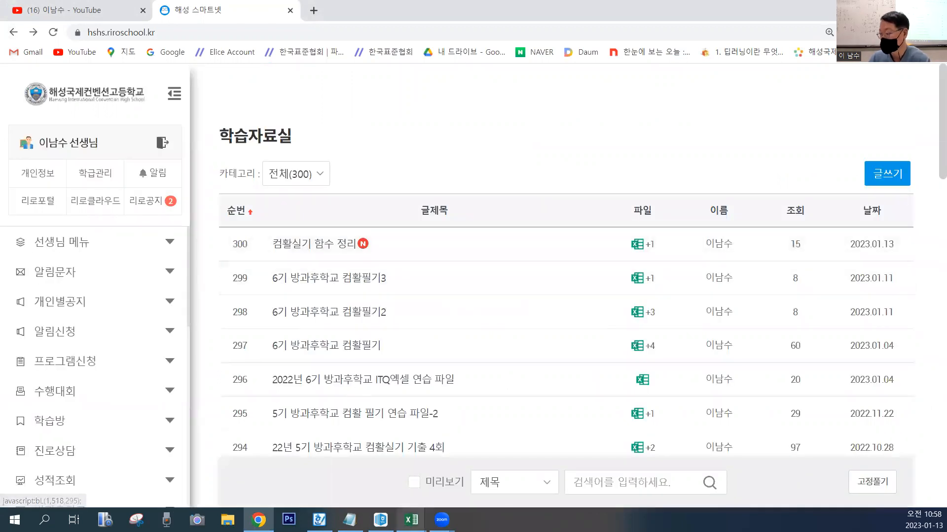
- Bring the 함수정리문제18회 workbook back full screen and switch between browser and Excel
mouse_move(410, 519)
click(651, 470)
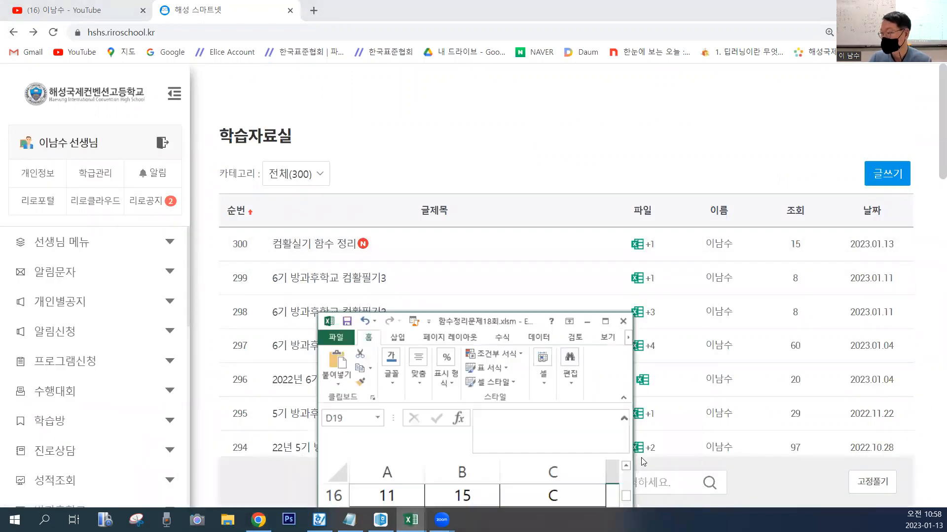
click(604, 323)
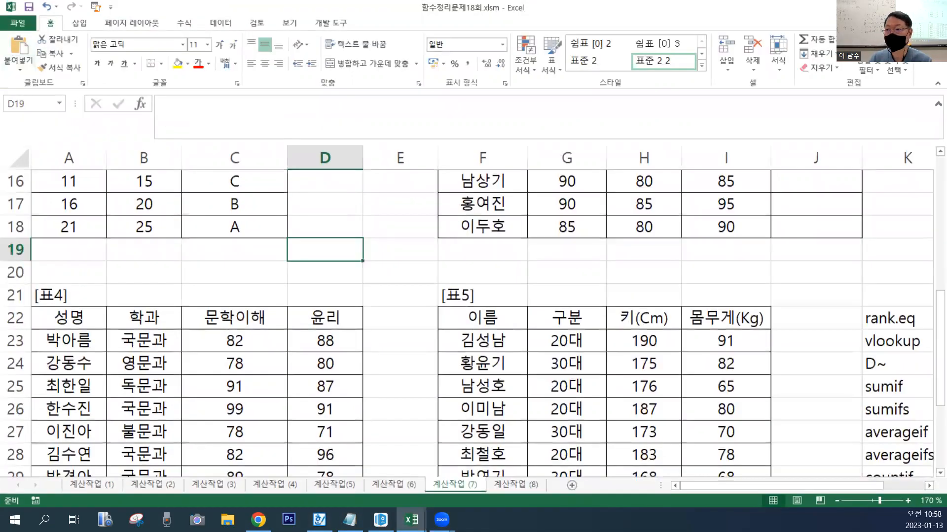
key(alt+Tab)
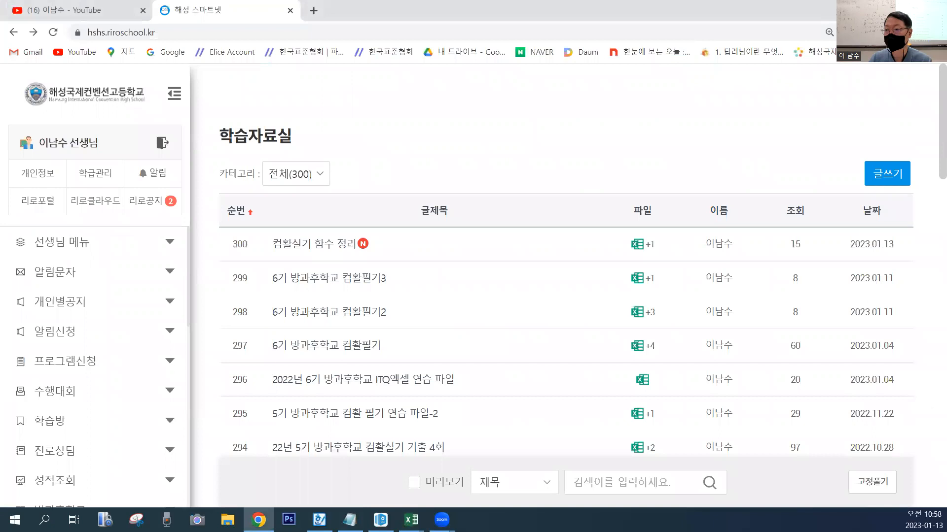
key(alt+Tab)
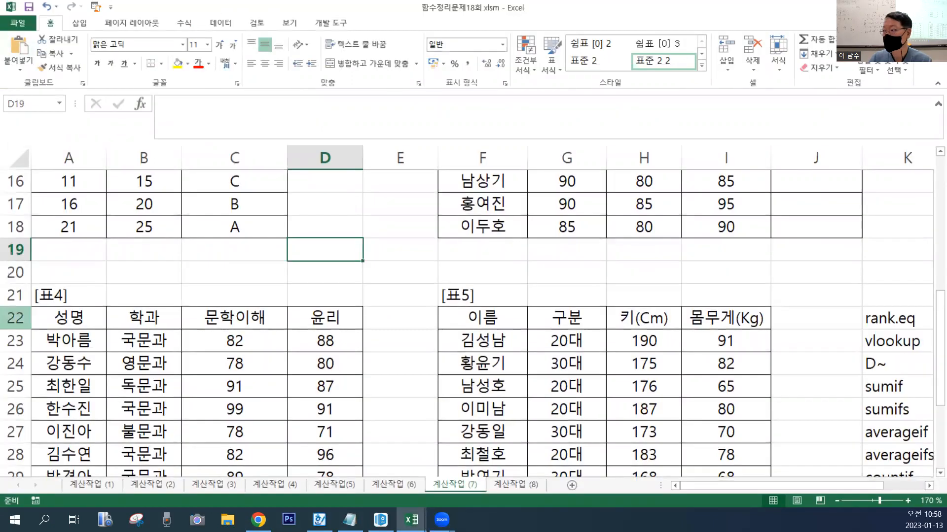
key(alt+Tab)
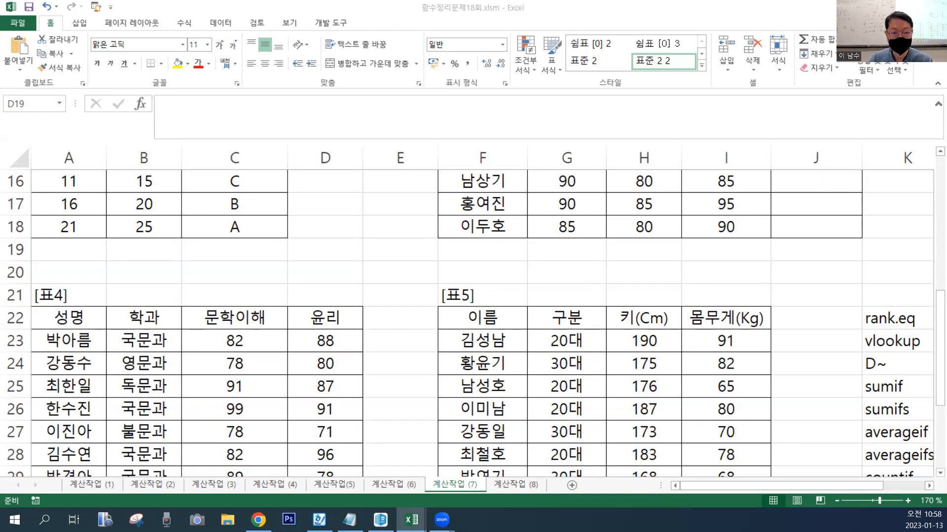
- Open the 계산작업 (6) sheet and select 표1's 기간구분 range D3:D11
click(398, 487)
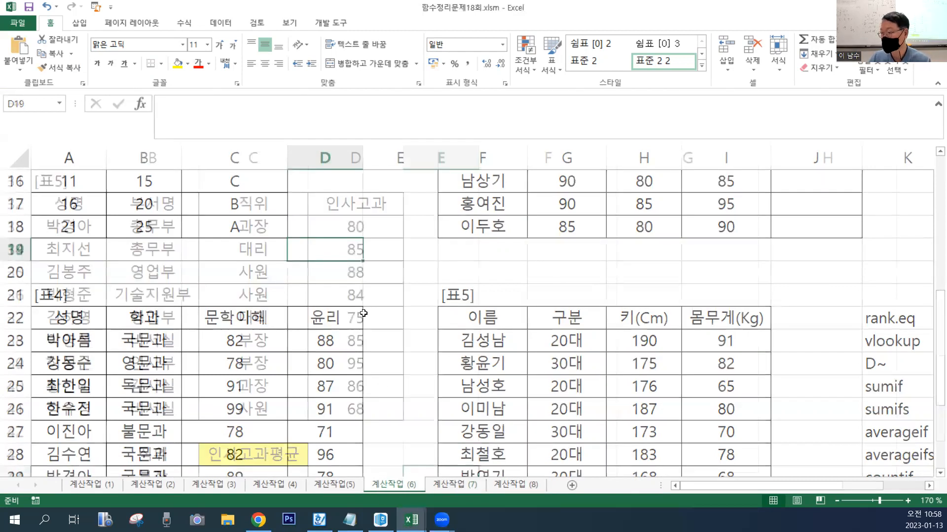
scroll(363, 314, up, 10)
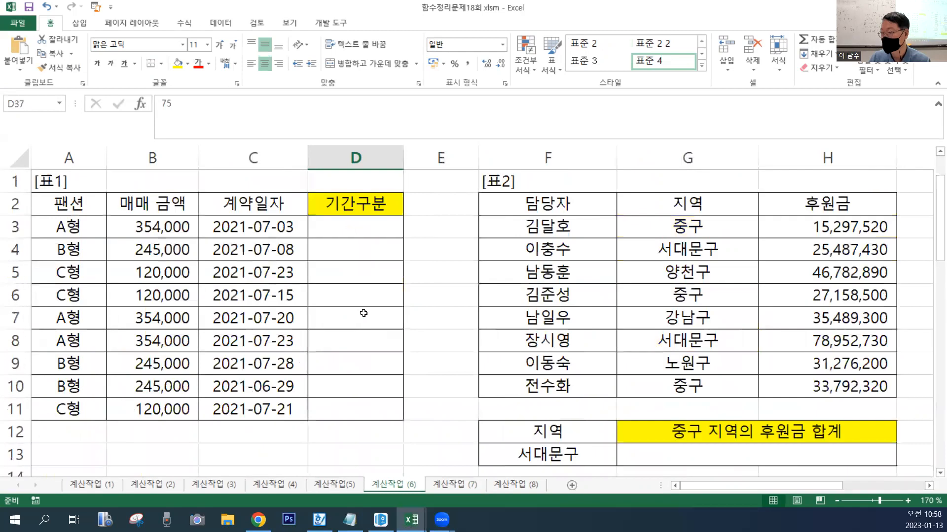
click(363, 312)
click(362, 267)
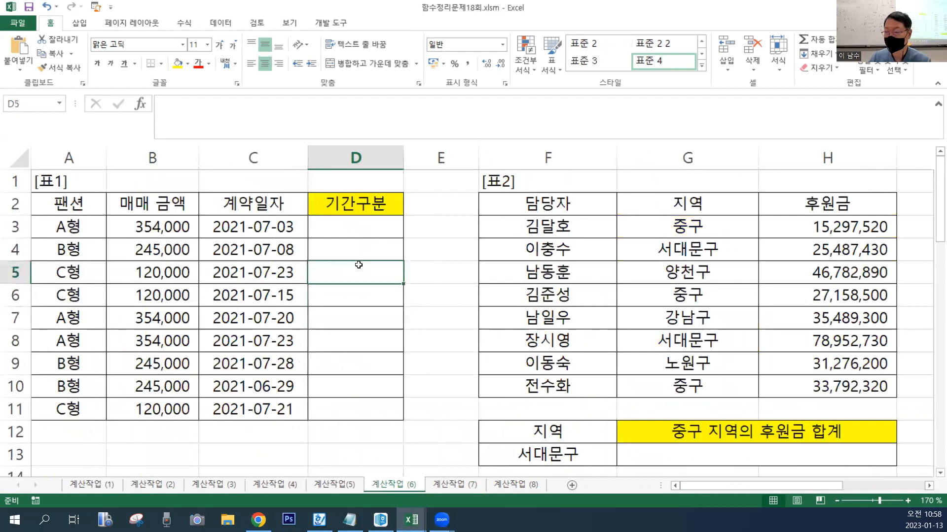
click(363, 236)
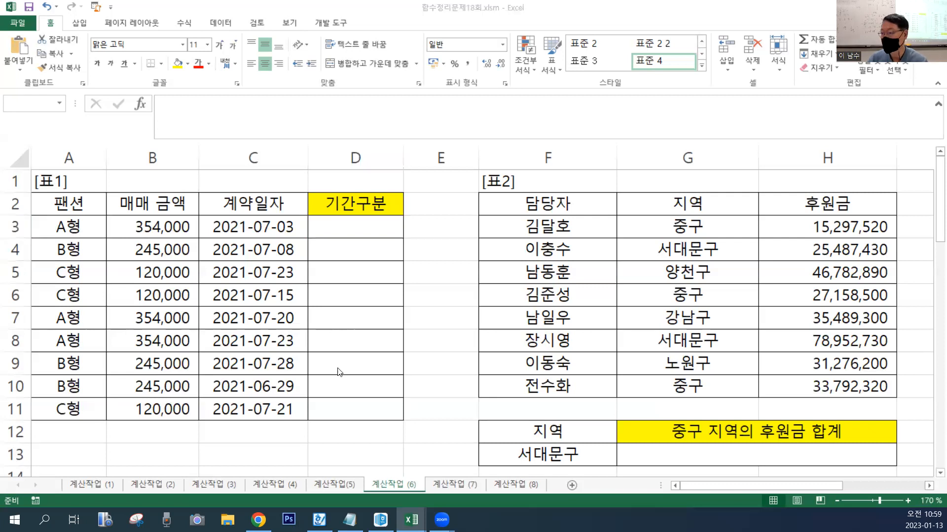
click(340, 225)
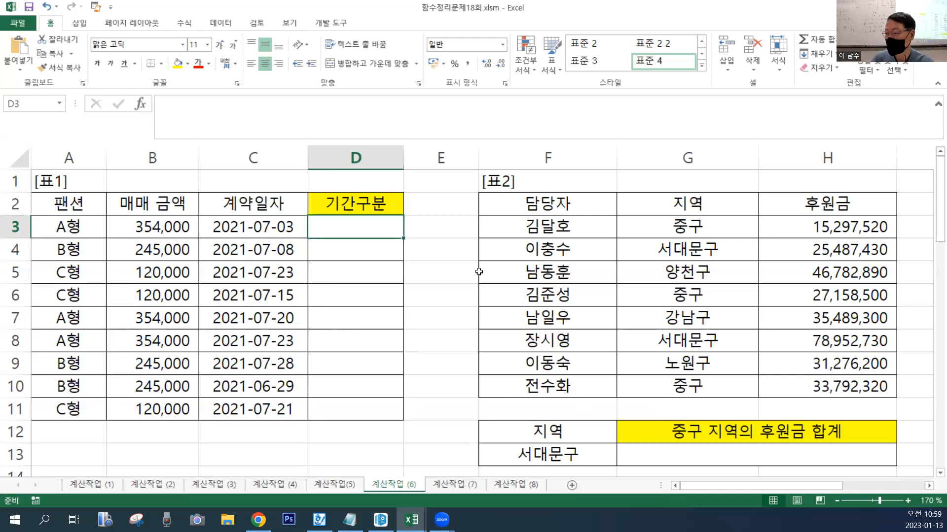
drag(364, 248, 365, 403)
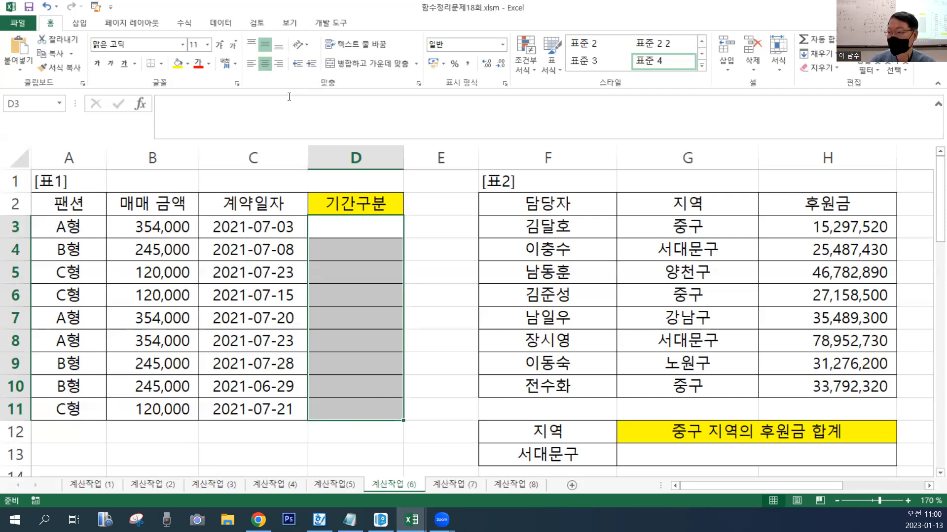
- Fill D3:D11 with =DAY(C3) to show each 계약일자's day
click(303, 112)
text(=)
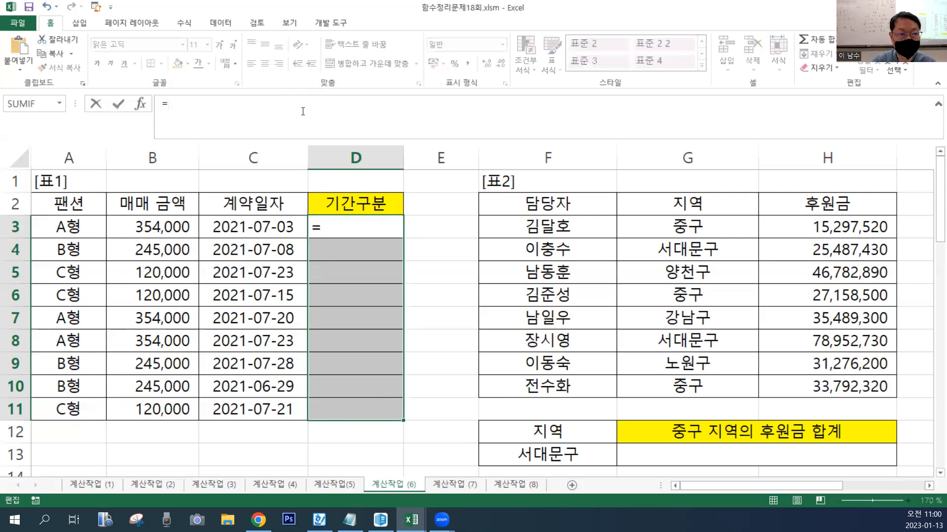
text(DA)
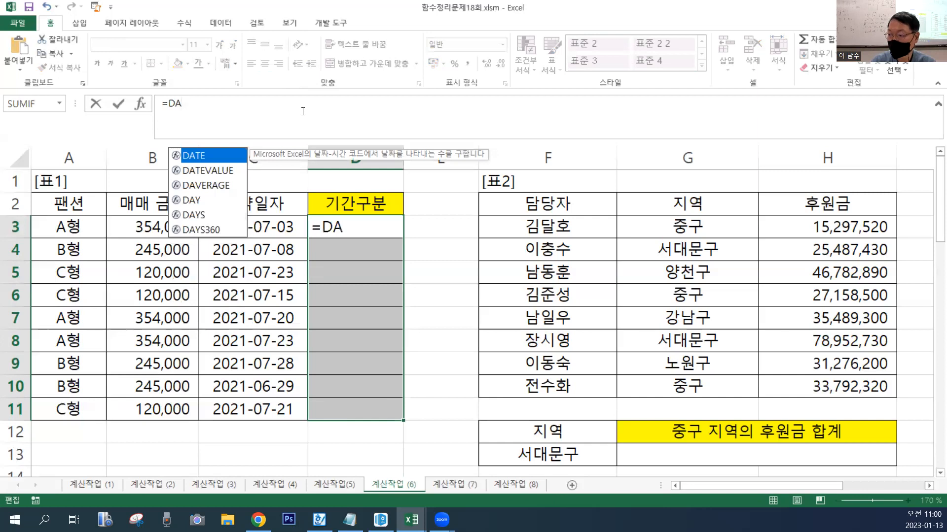
double_click(209, 200)
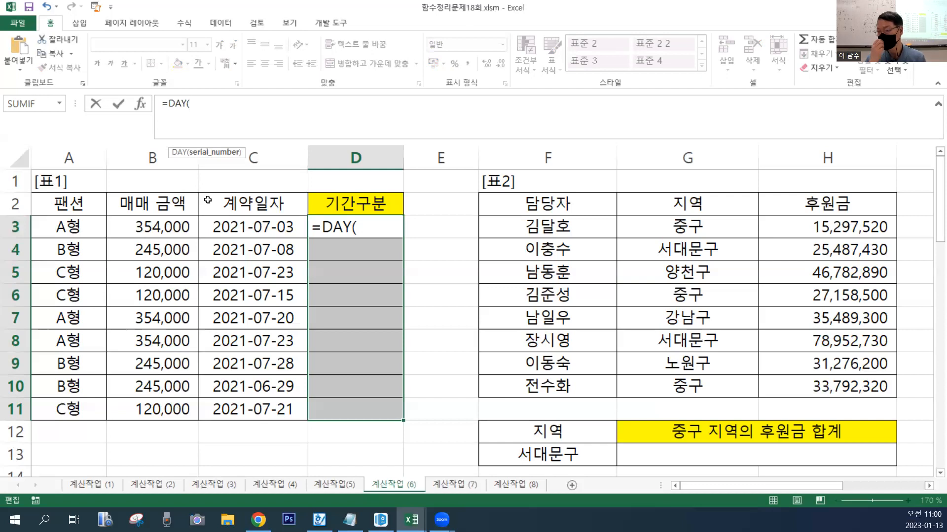
click(271, 229)
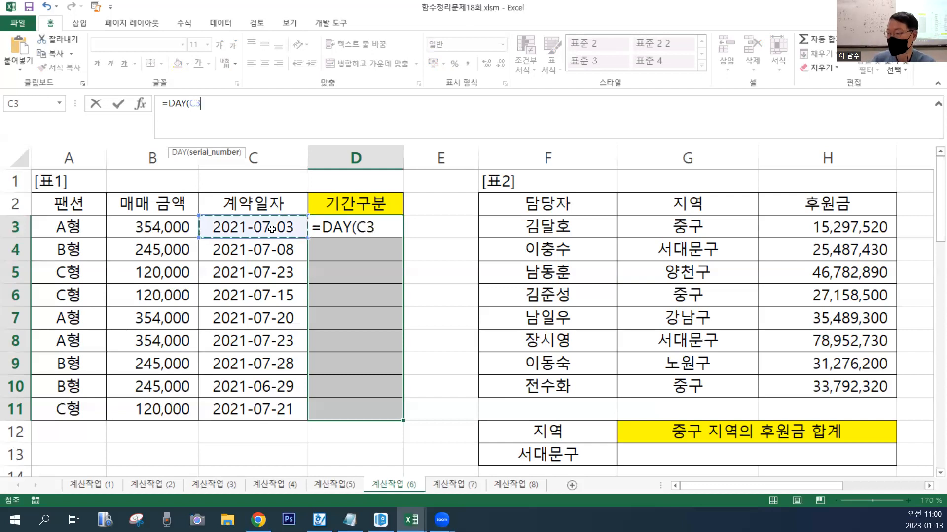
text())
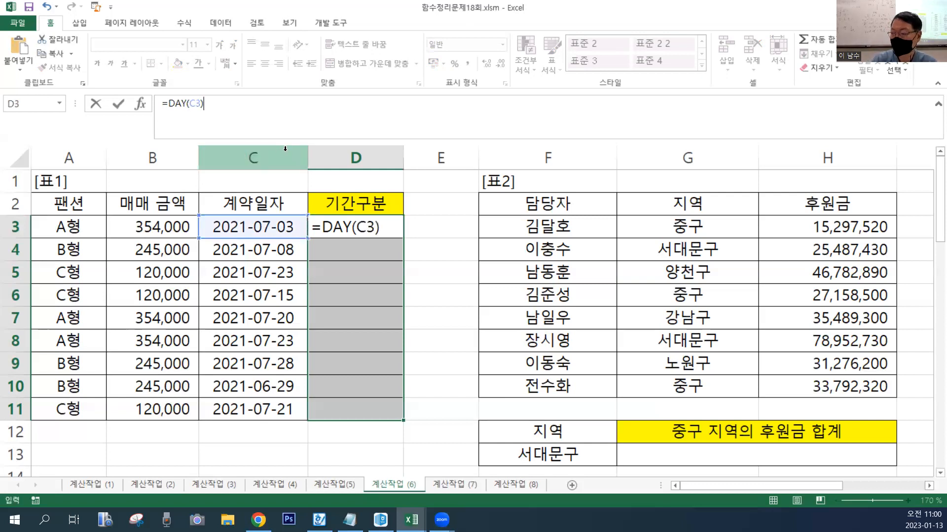
key(ctrl+Return)
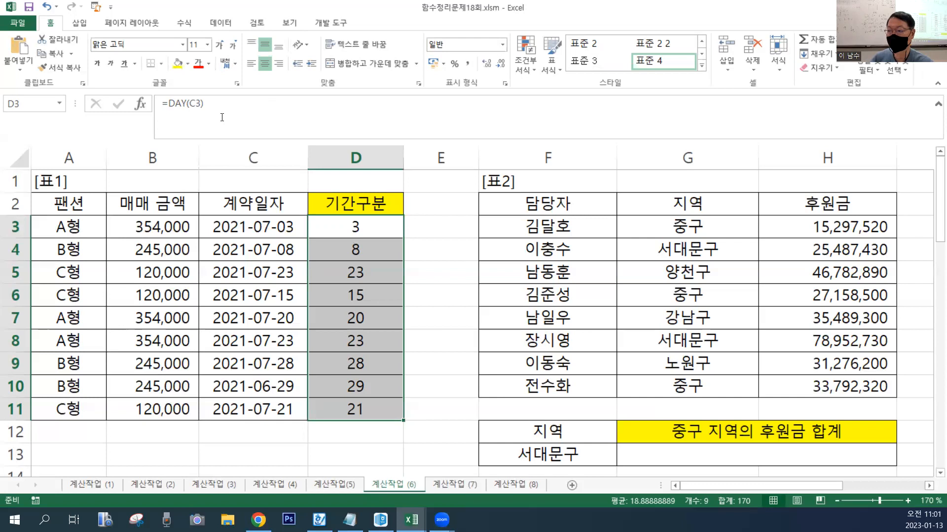
- Start D3's formula as =IF(DAY(C3)<=10,"초순", and duplicate that IF clause
click(169, 102)
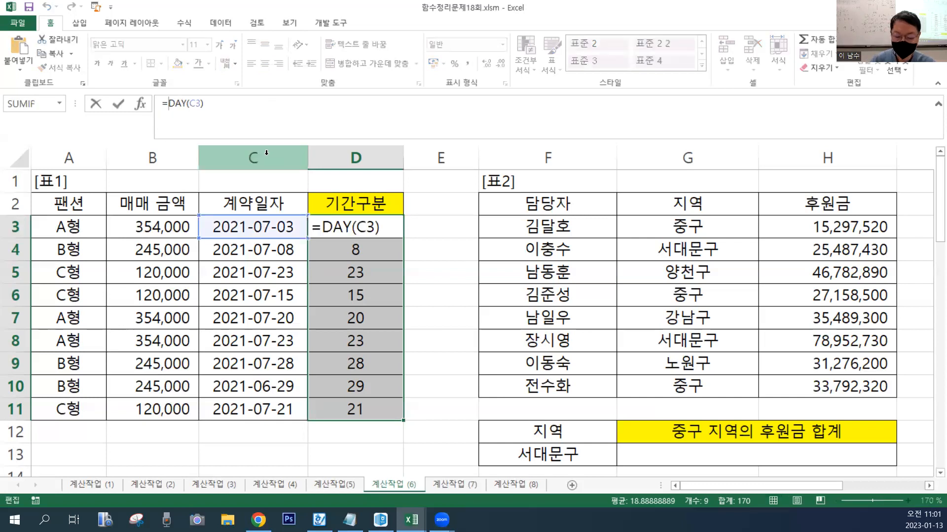
text(IF)
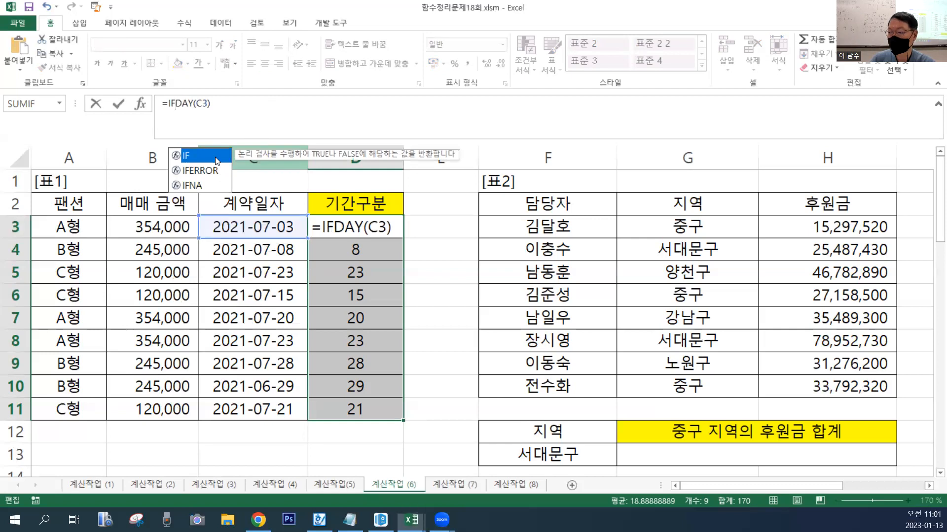
text((DAY(C3))
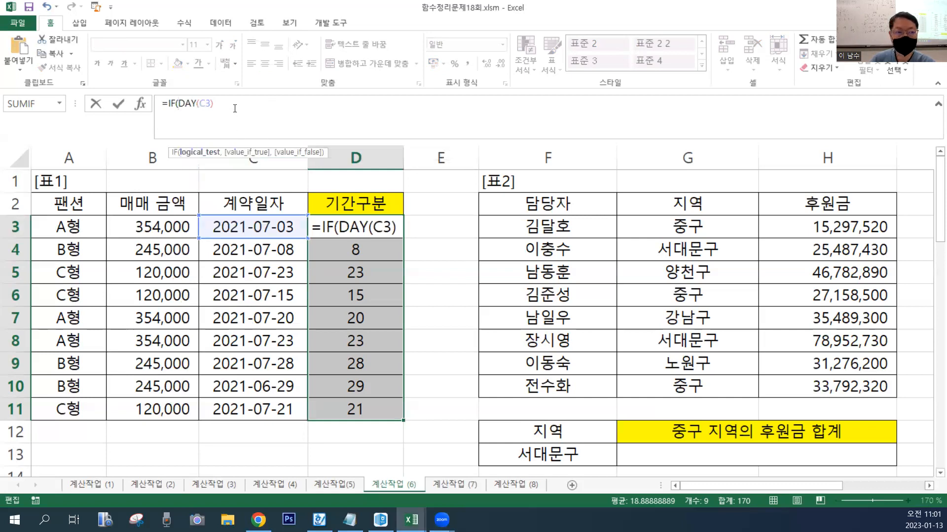
text(<)
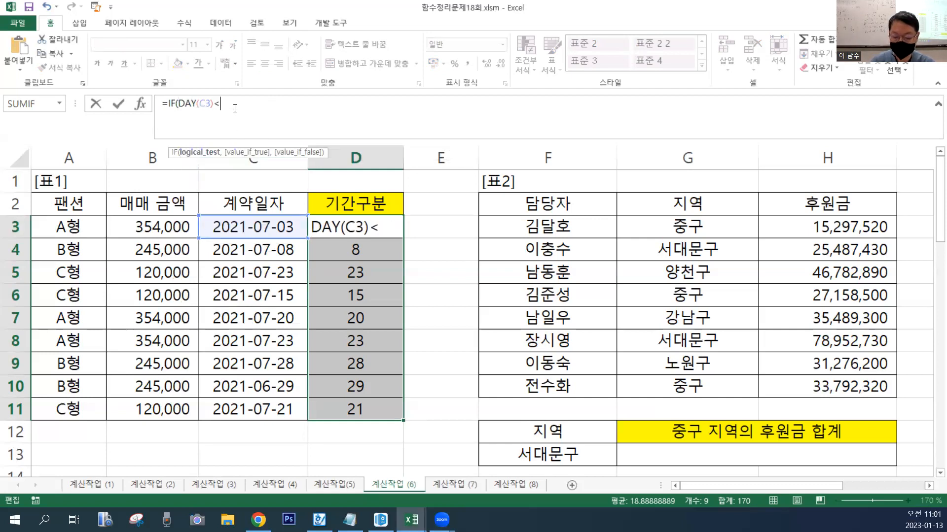
text(=10)
text(, "CHTN)
key(BackSpace)
key(BackSpace)
key(BackSpace)
key(BackSpace)
key(Hangul)
text(초순",)
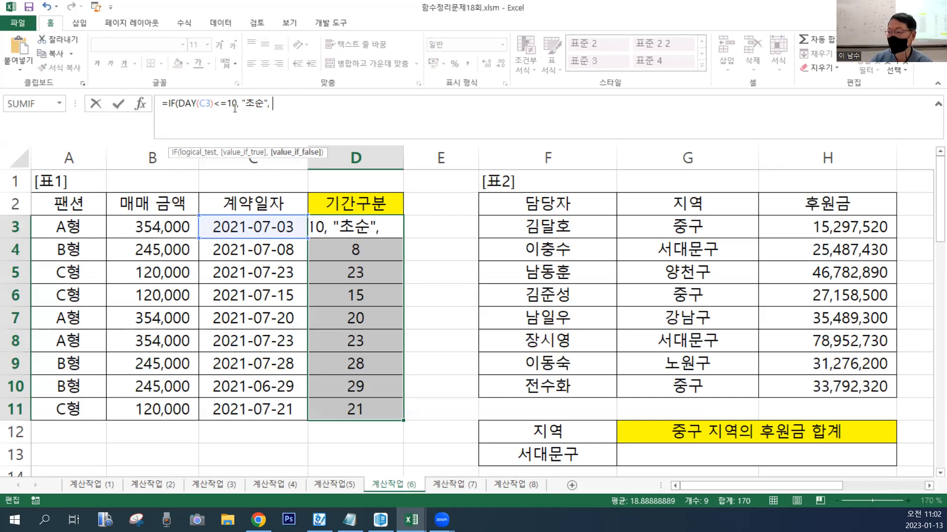
drag(168, 104, 274, 106)
key(ctrl+c)
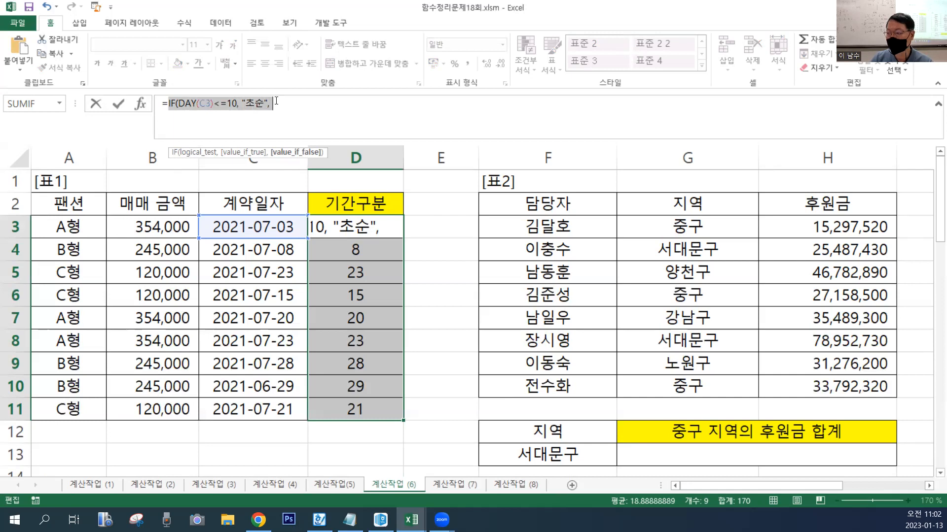
click(306, 137)
key(ctrl+v)
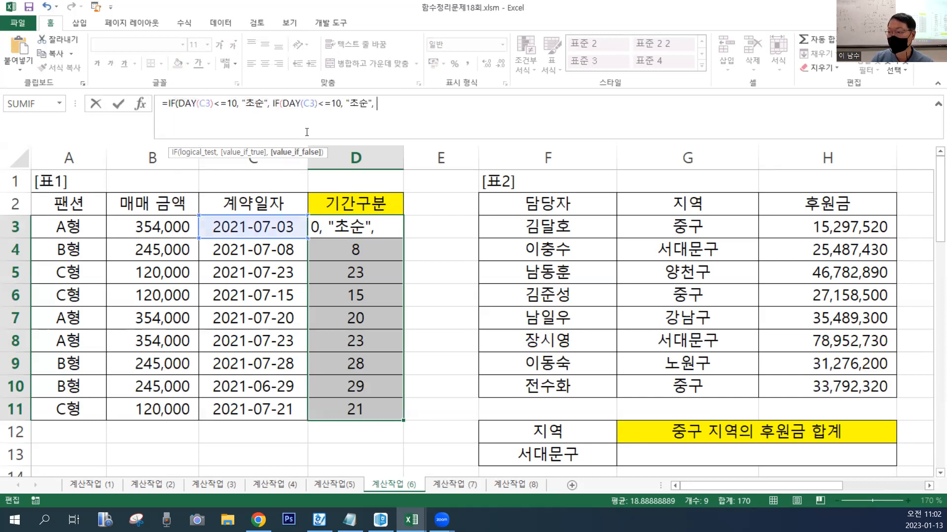
- Change the copy to IF(DAY(C3)<=20,"중순","하순") and fill the formula into D3:D11
click(333, 104)
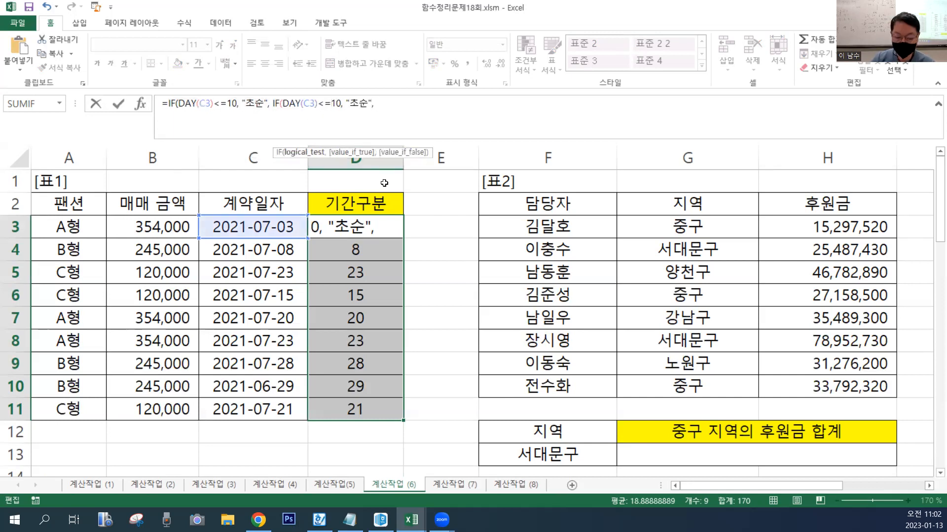
key(Delete)
text(2)
key(Right)
key(Right)
key(Right)
key(Right)
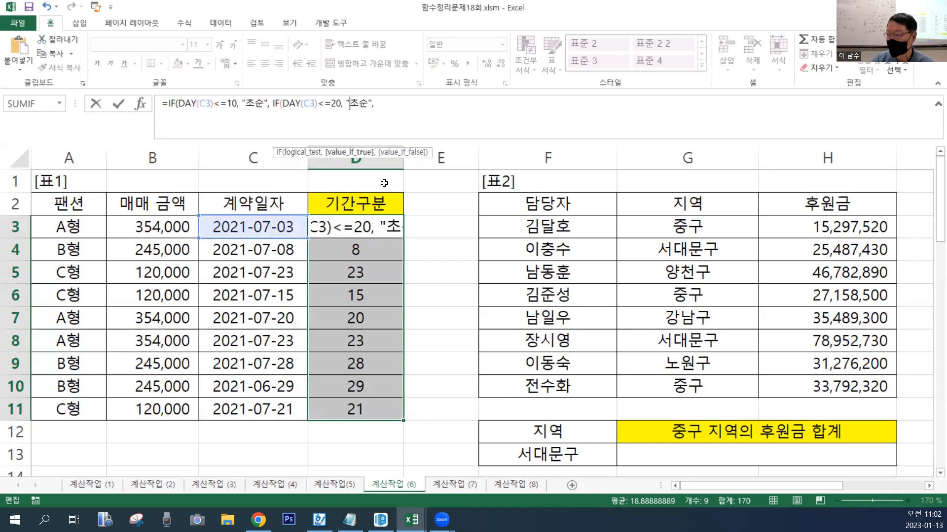
key(Delete)
key(Delete)
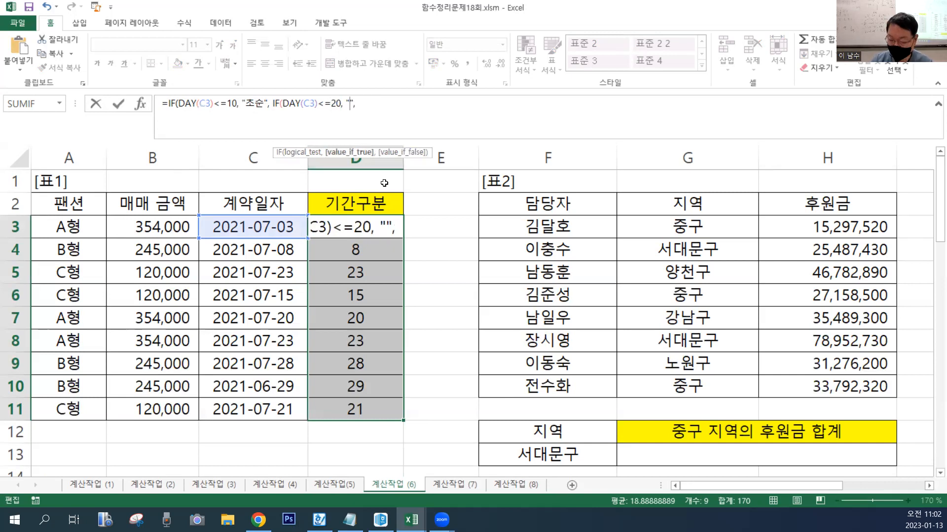
text(WNDTNS)
key(BackSpace)
key(BackSpace)
key(BackSpace)
key(BackSpace)
key(BackSpace)
key(BackSpace)
text(중순)
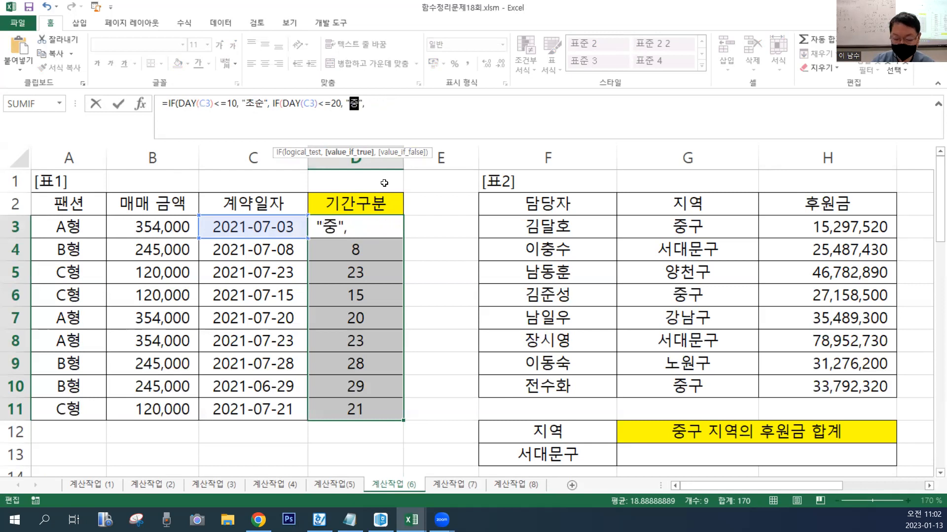
key(Right)
text(, )
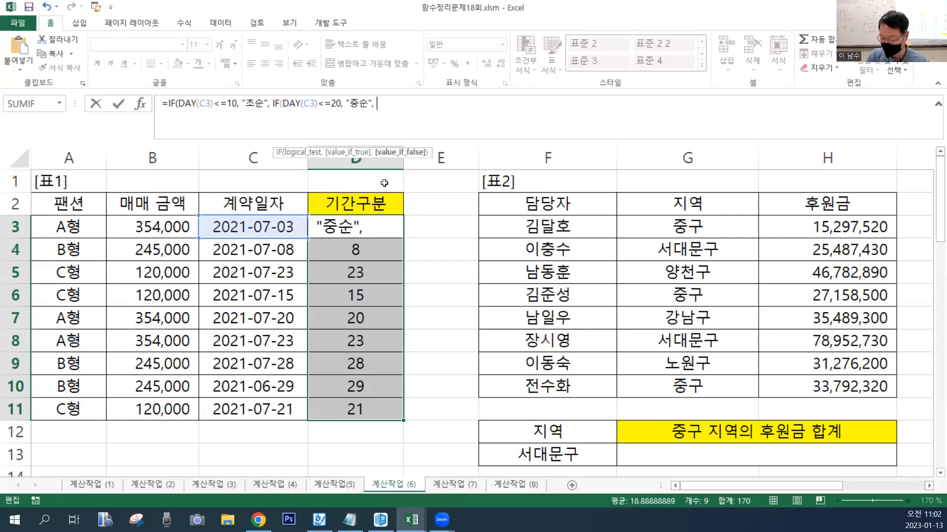
text("하순)
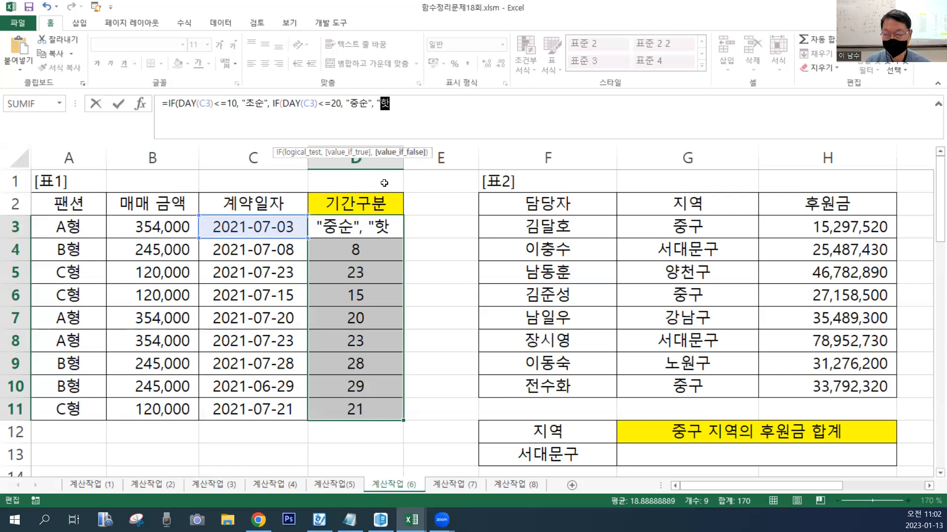
text(")
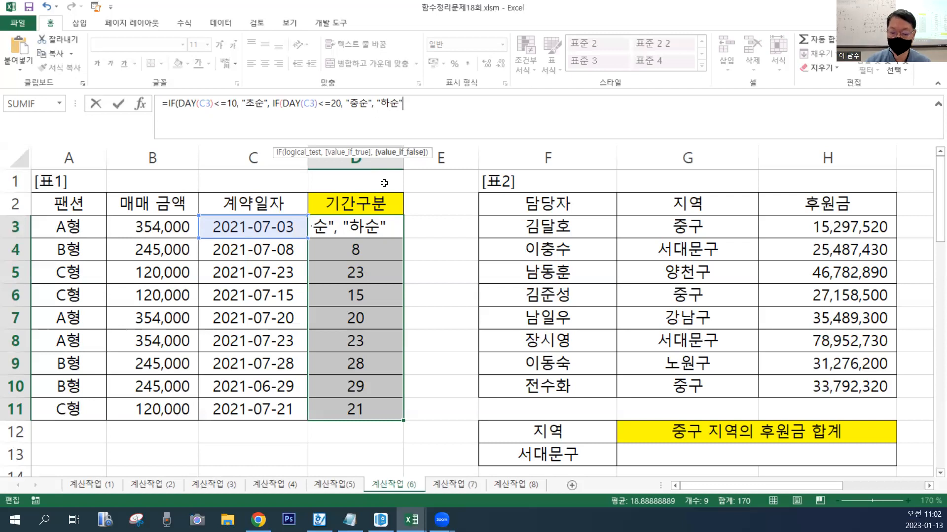
text()))
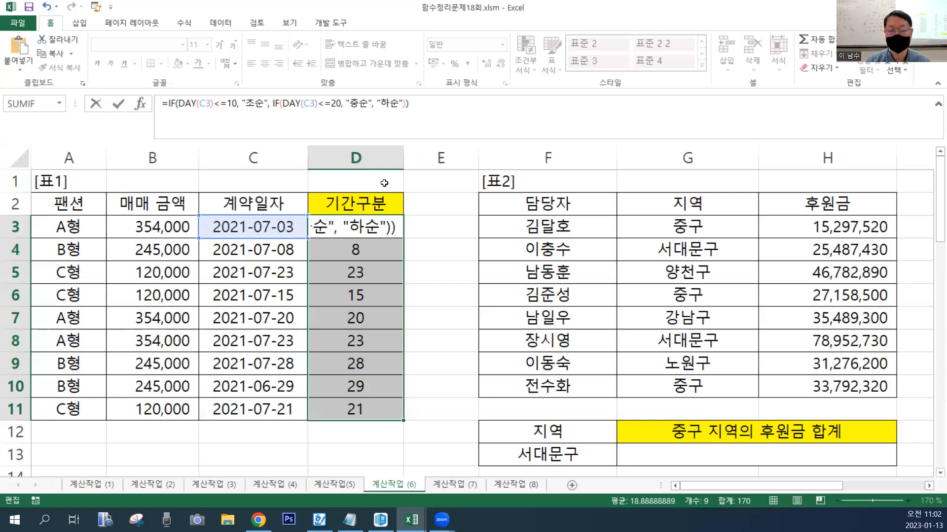
key(ctrl+Return)
key(ctrl+q)
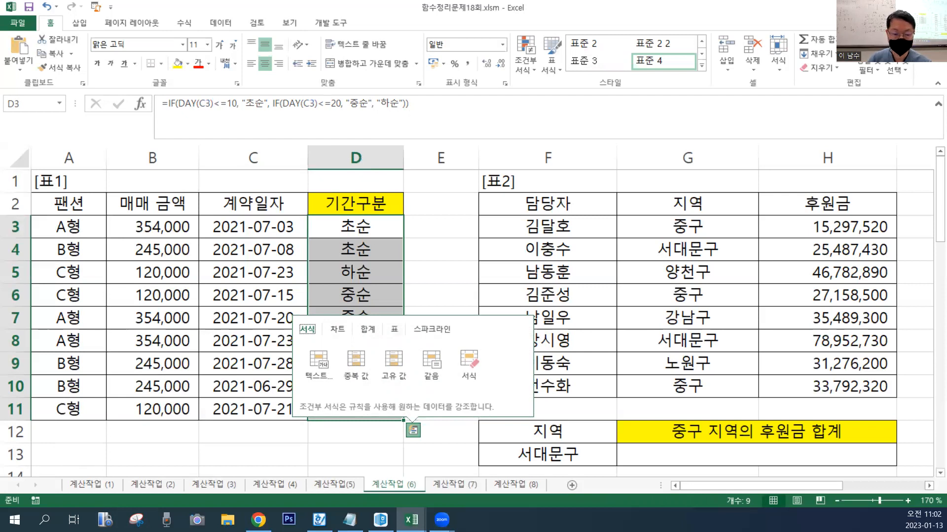
key(alt+Tab)
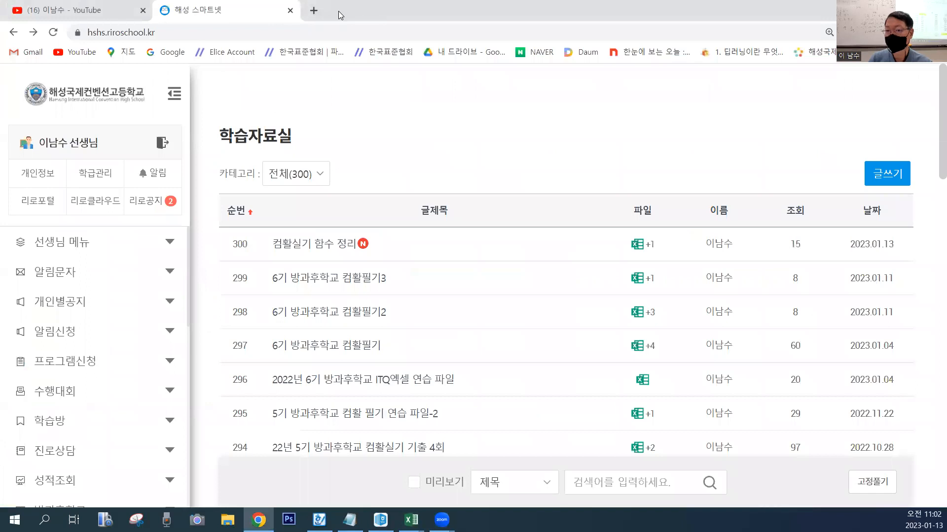
key(alt+Tab)
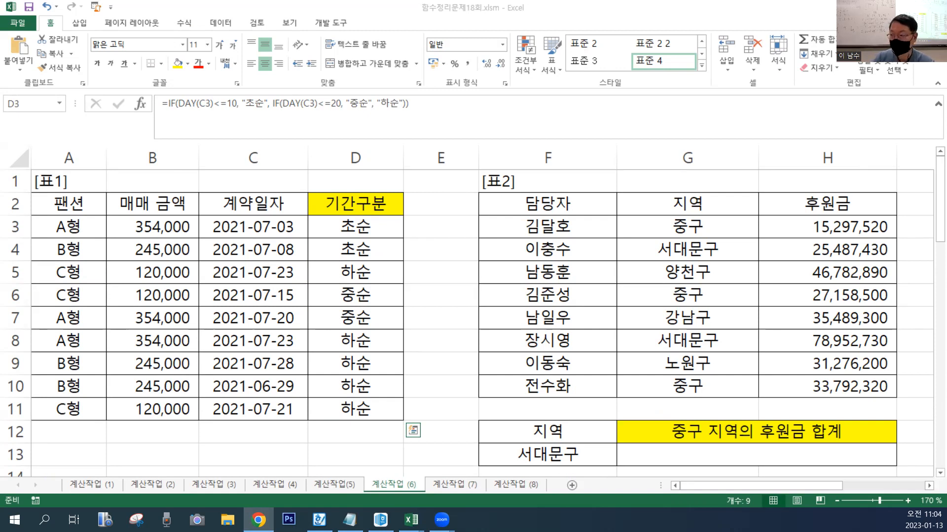
- Back in Excel, begin a DSUM formula in G13 for the 서대문구 total
click(489, 265)
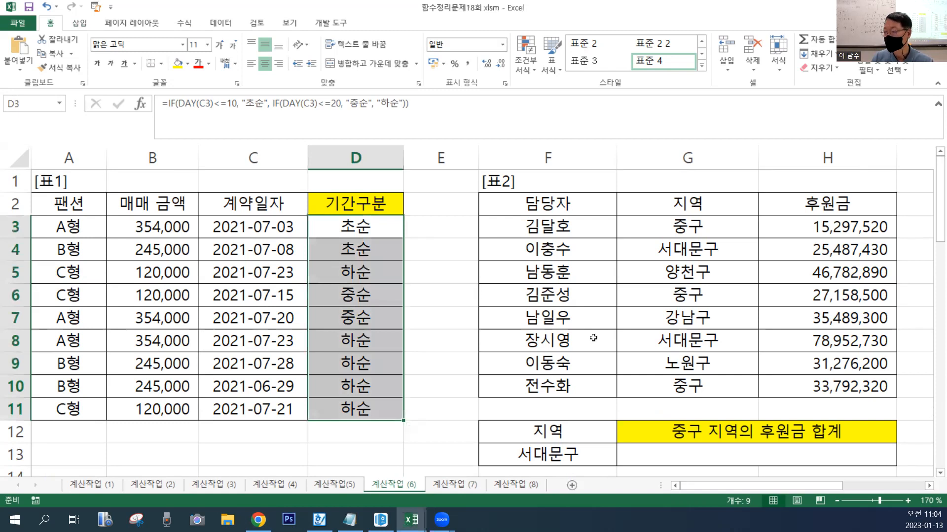
click(550, 344)
key(alt+Tab)
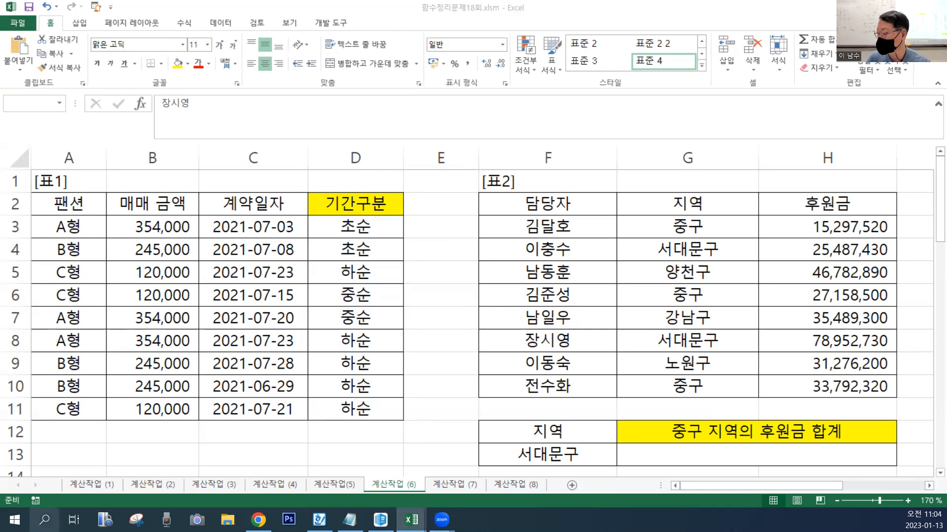
click(678, 456)
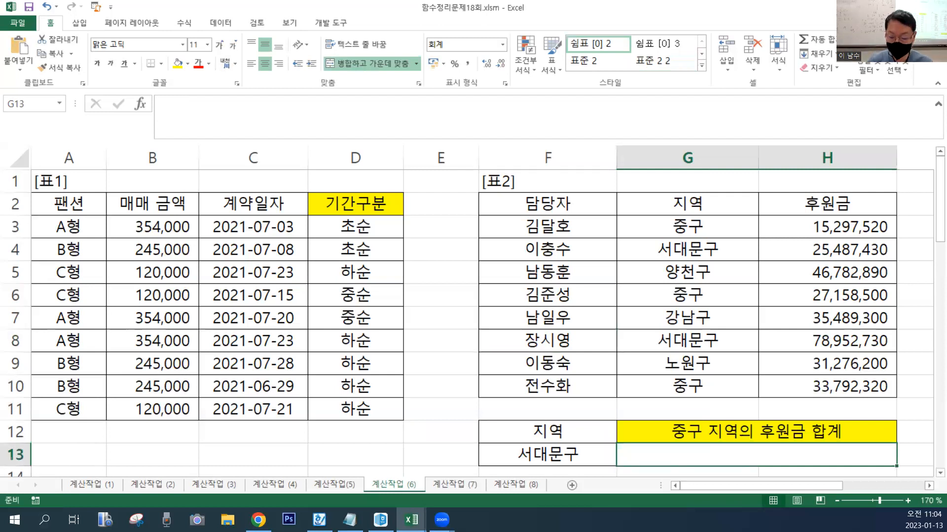
text(=)
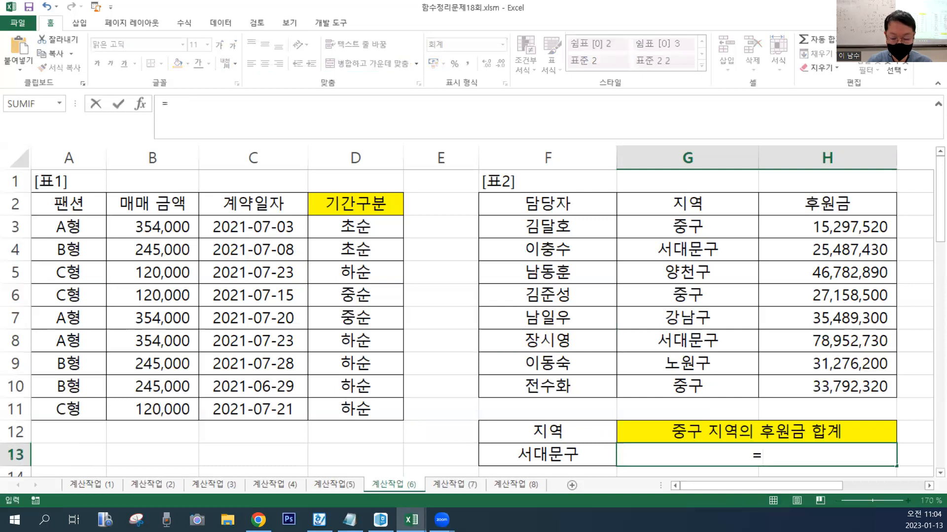
text(ㅇ)
key(BackSpace)
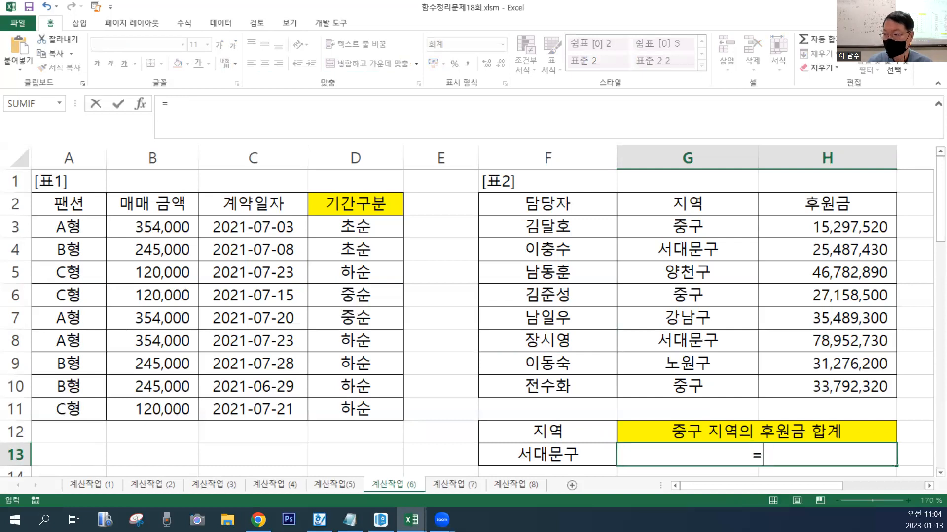
text(D)
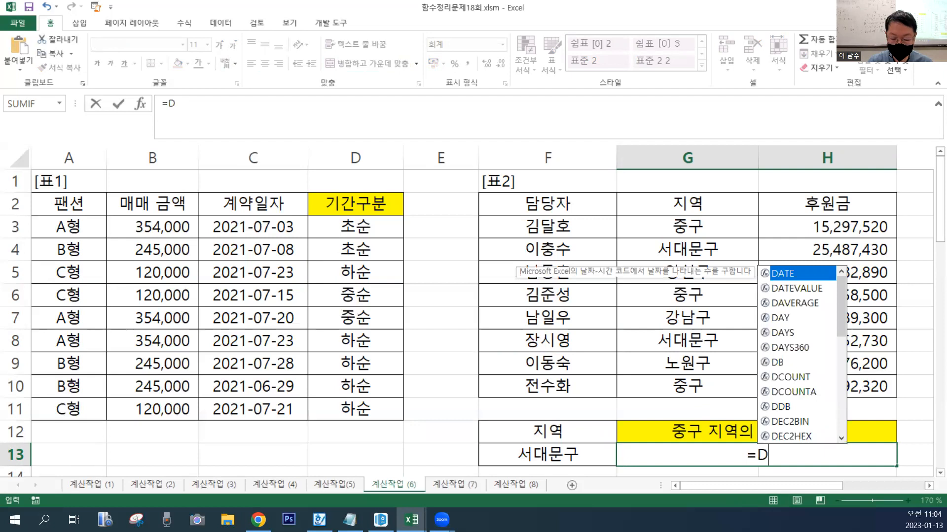
text(S)
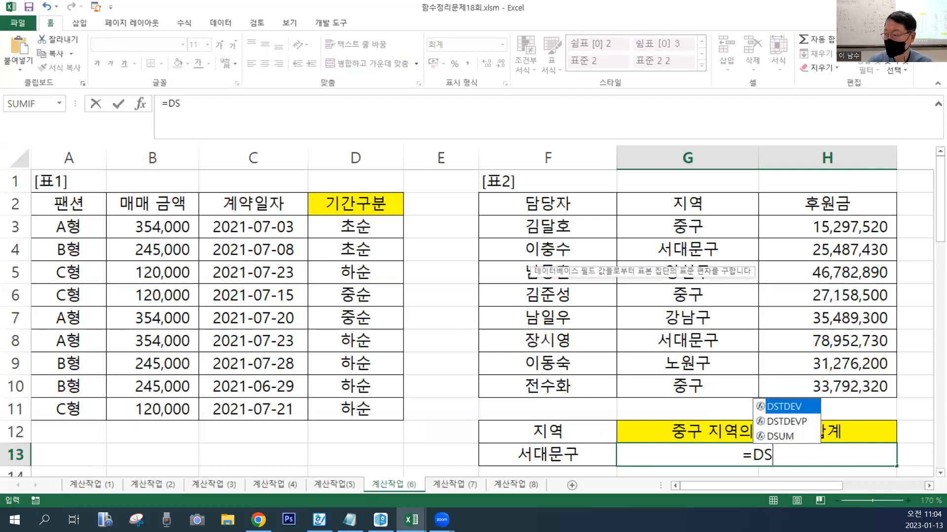
double_click(781, 437)
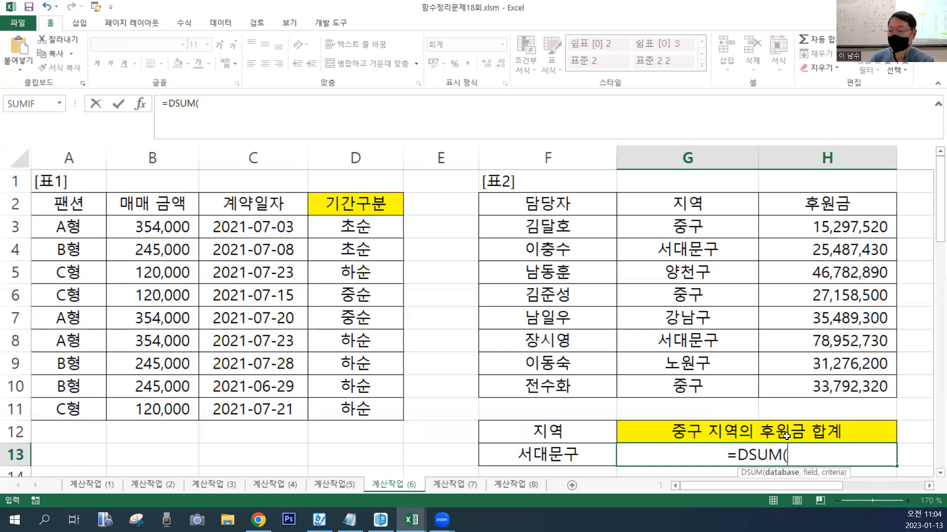
- Complete G13 as =DSUM(F2:H10,3,F12:F13), giving 104,440,160
click(537, 198)
drag(601, 267, 794, 386)
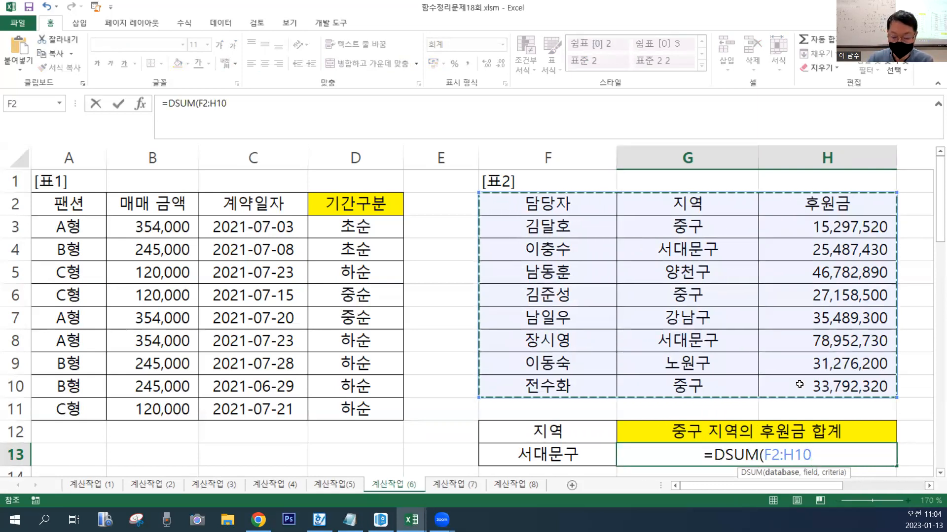
text(,)
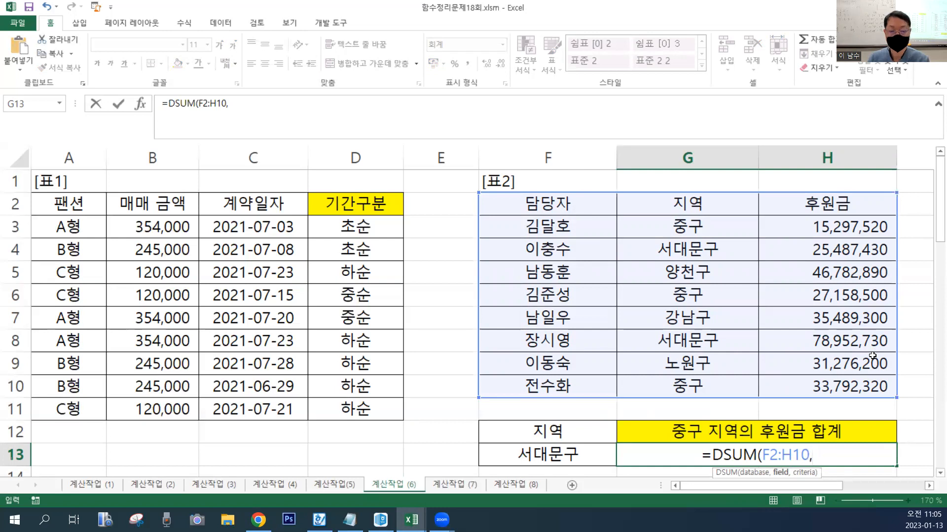
text(3)
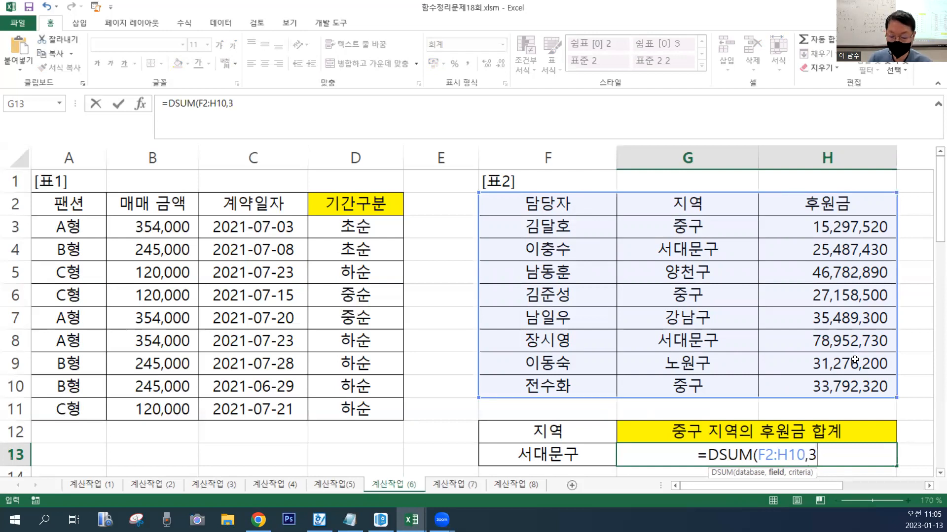
text(,)
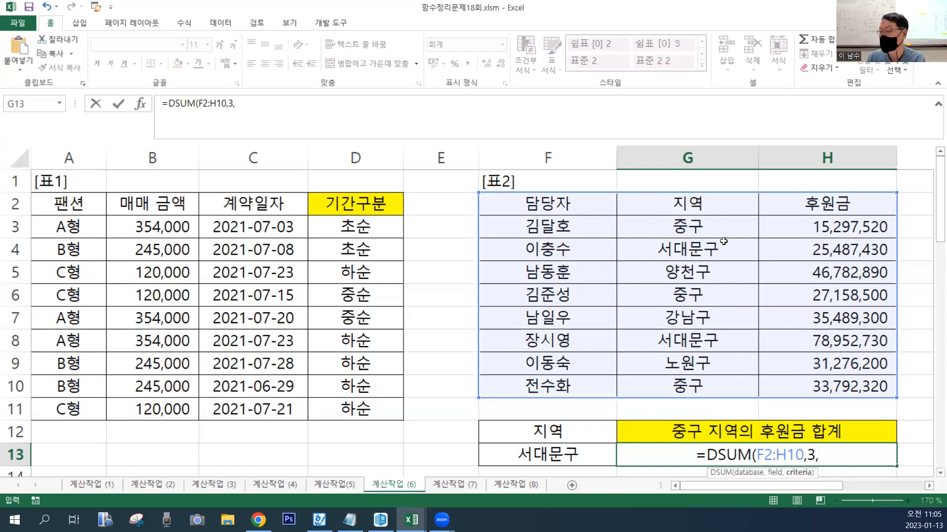
scroll(537, 363, down, 1)
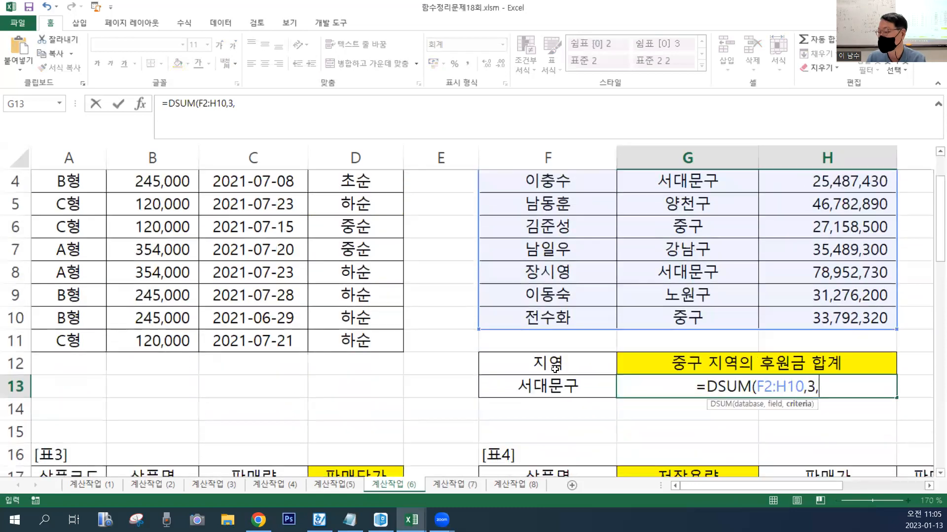
drag(537, 363, 540, 384)
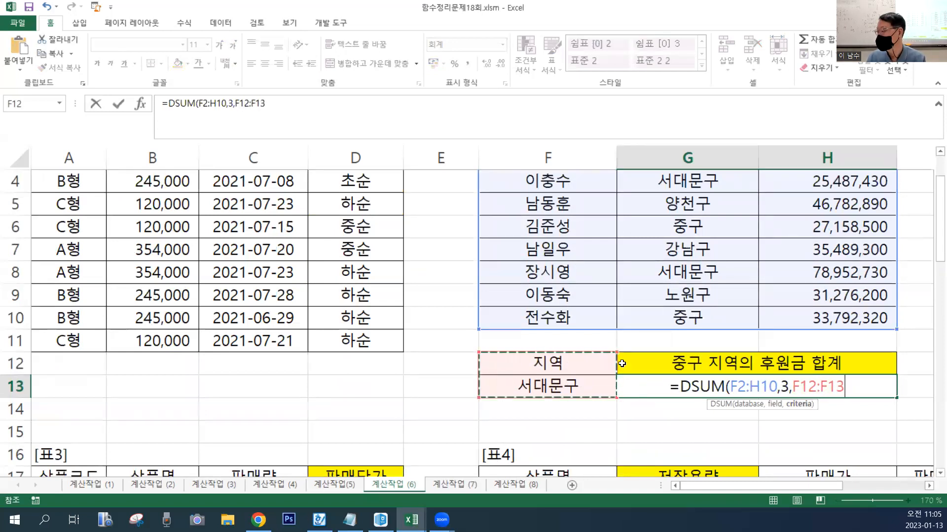
scroll(632, 291, up, 1)
scroll(700, 237, up, 1)
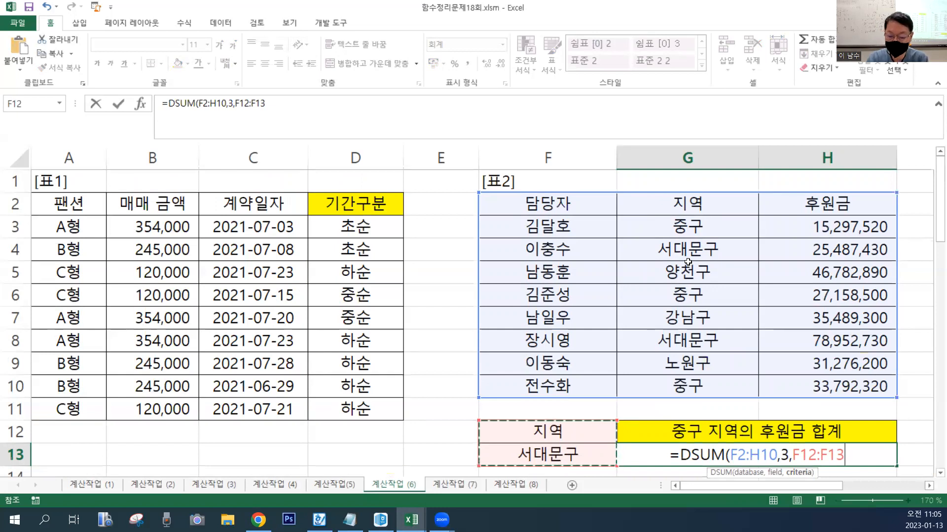
text())
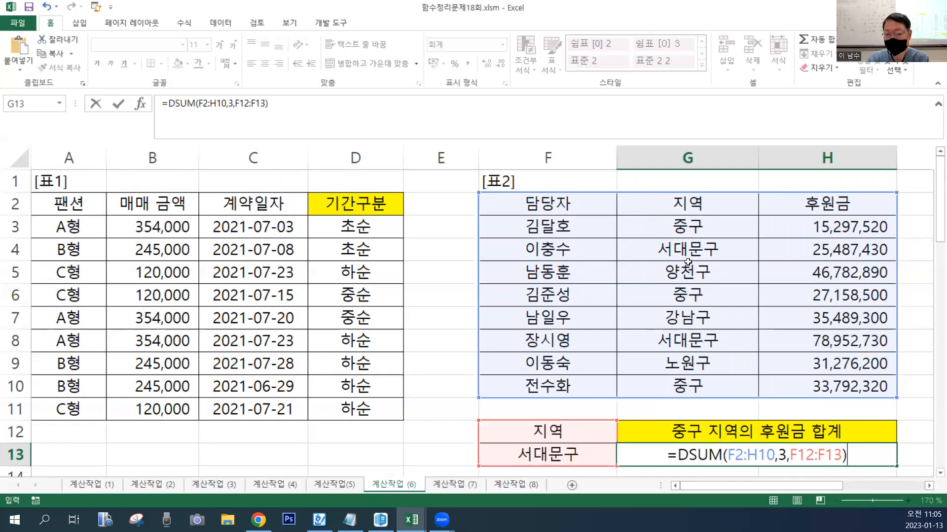
key(Return)
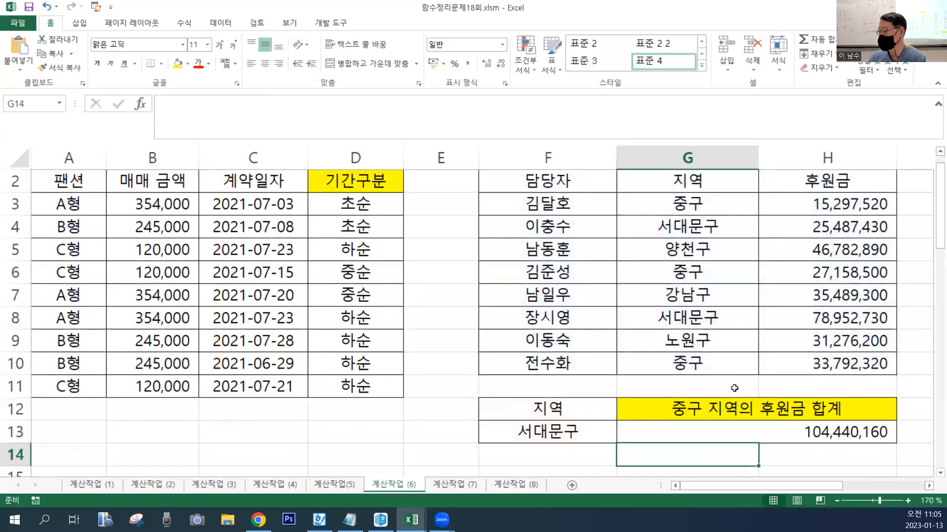
click(760, 427)
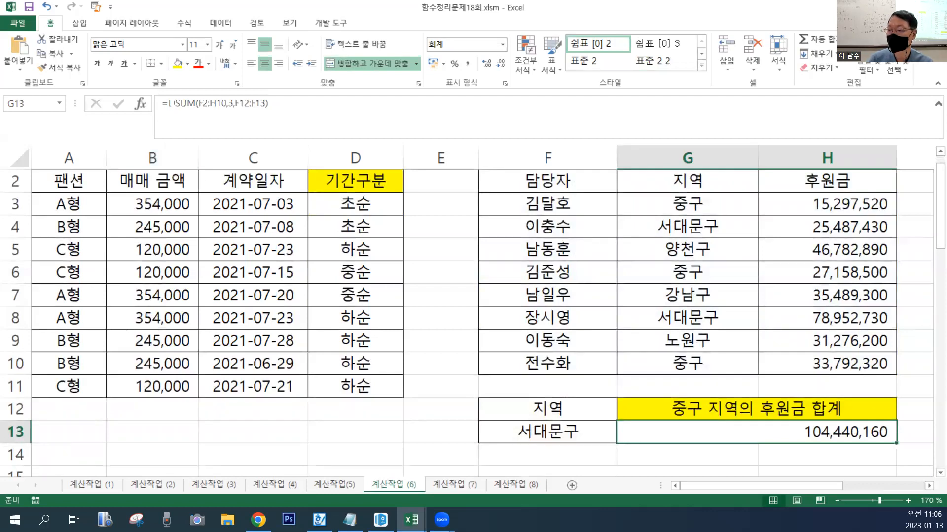
- Wrap G13's DSUM in ROUNDUP with -3 digits so it shows 104,441,000
click(169, 127)
text(RO)
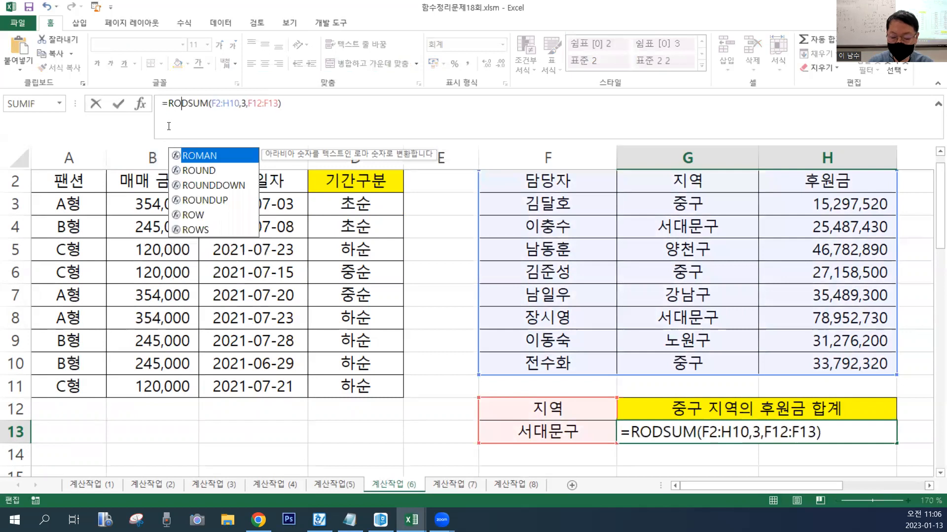
double_click(202, 199)
click(338, 109)
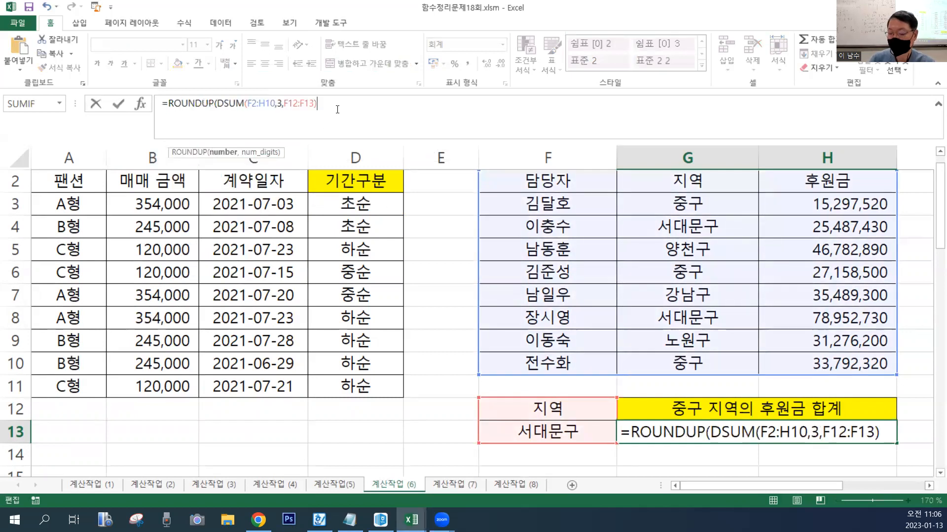
text(,)
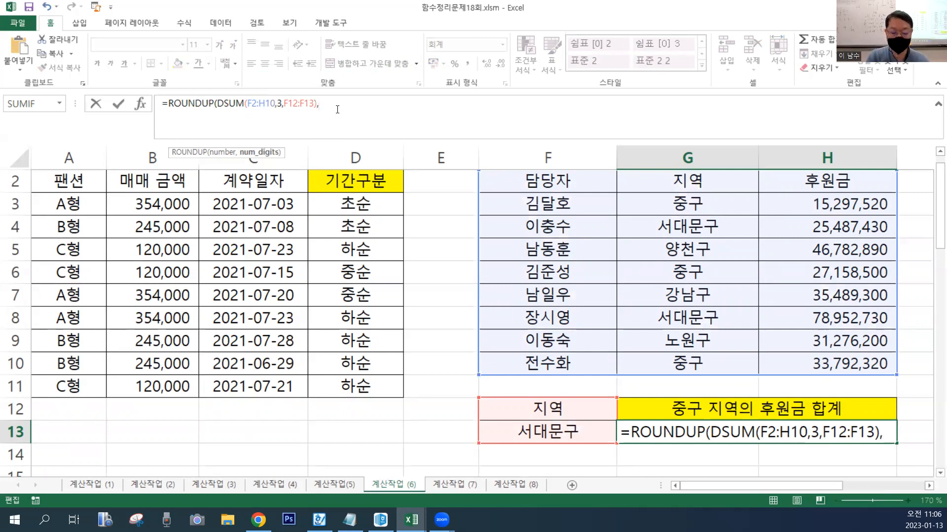
text(-3))
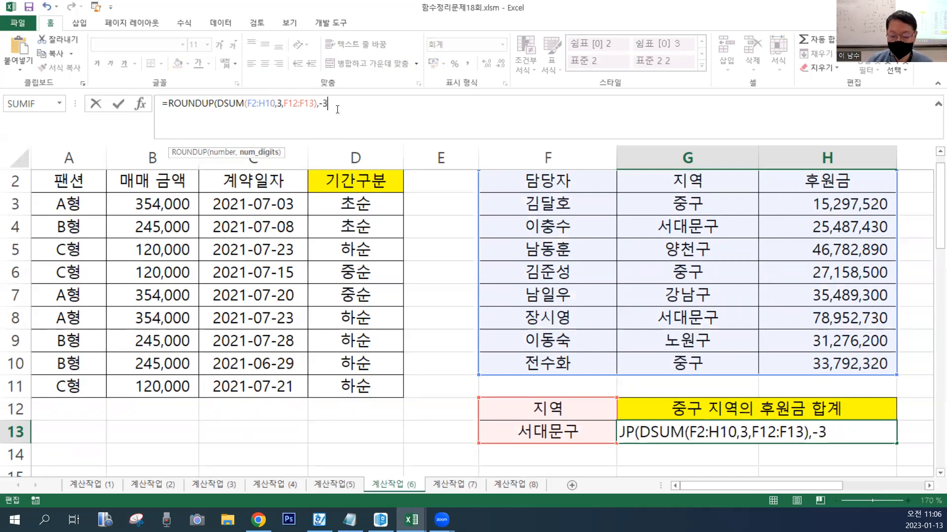
key(Return)
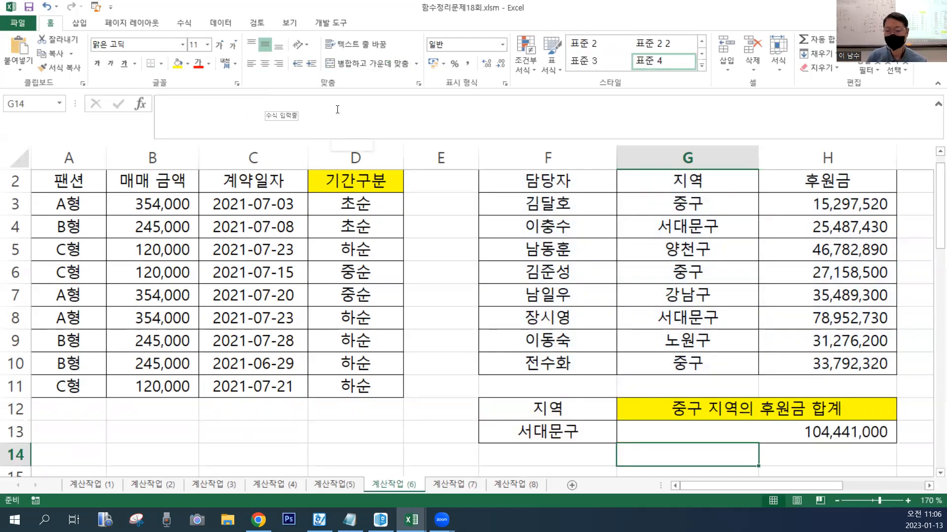
click(700, 433)
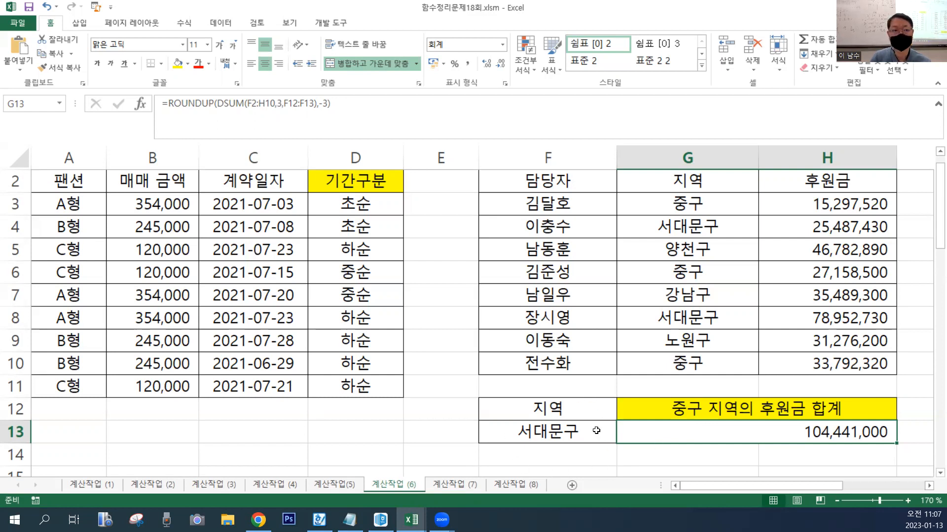
- Replace G13's DSUM criteria F12:F13 with G2:G3 so the total reads 76,249,000
click(284, 103)
key(Delete)
key(Delete)
key(Delete)
key(Delete)
key(Delete)
key(Delete)
key(Delete)
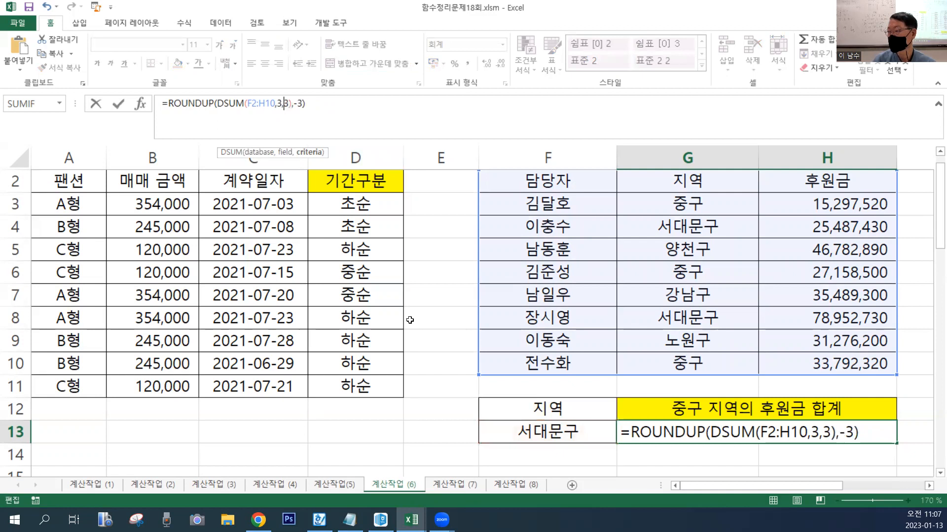
drag(705, 184, 700, 207)
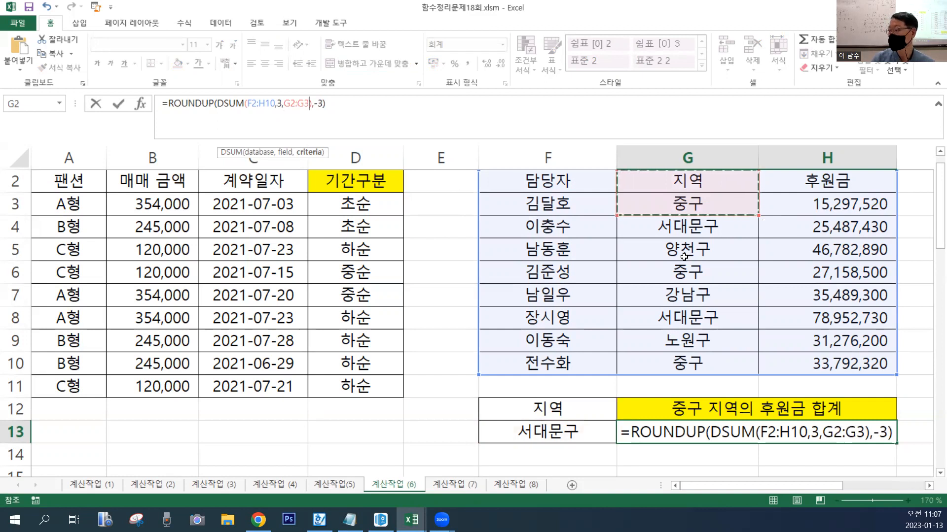
key(Return)
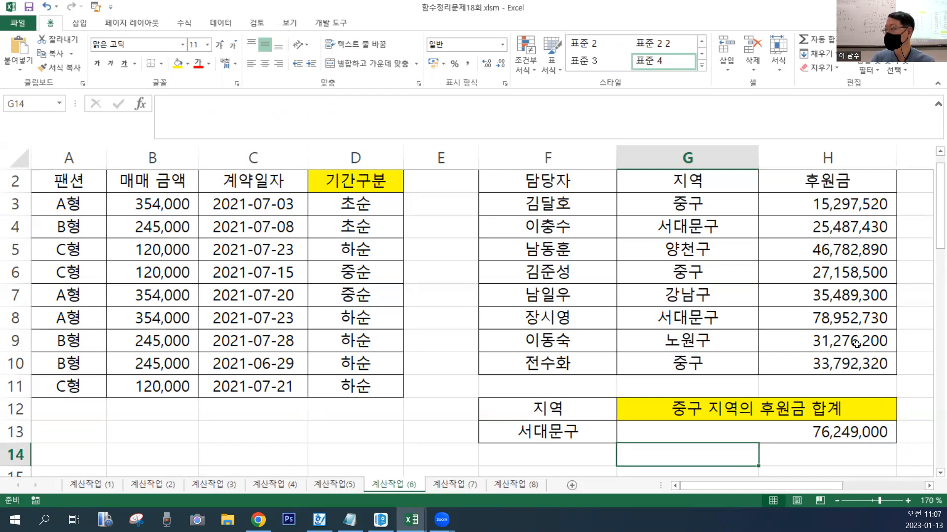
click(838, 432)
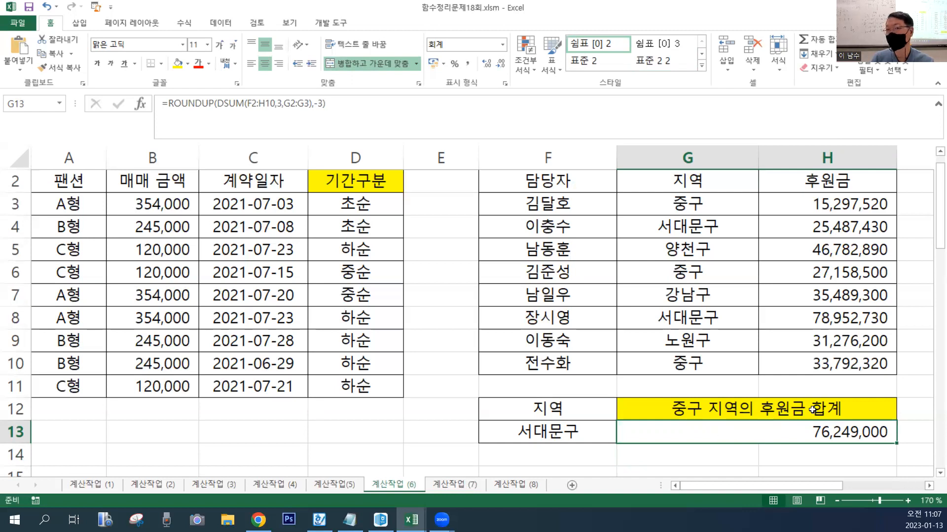
drag(582, 414, 574, 428)
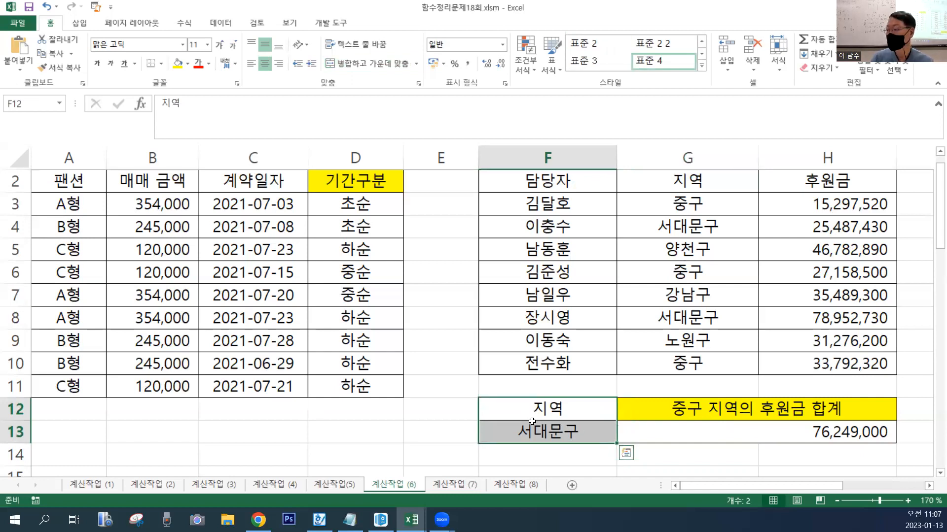
click(564, 414)
drag(564, 421, 563, 427)
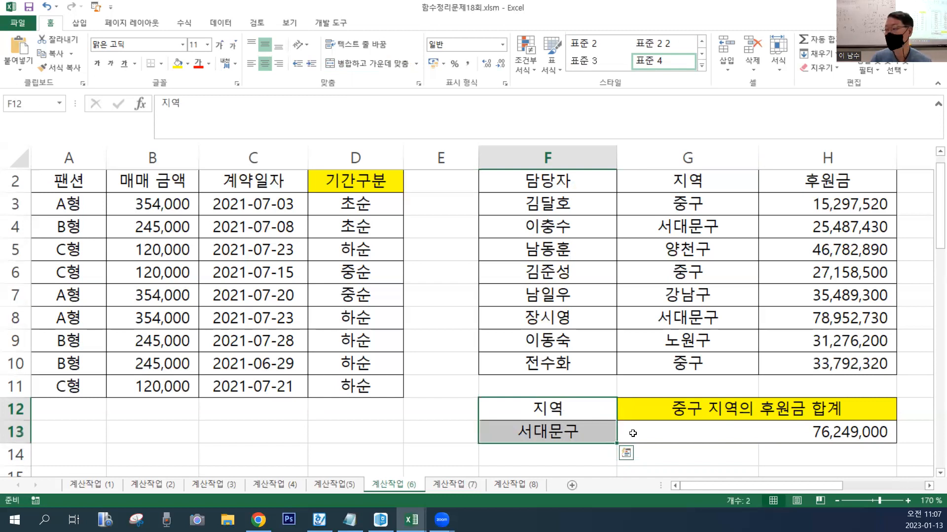
click(661, 432)
click(696, 417)
drag(697, 416, 698, 426)
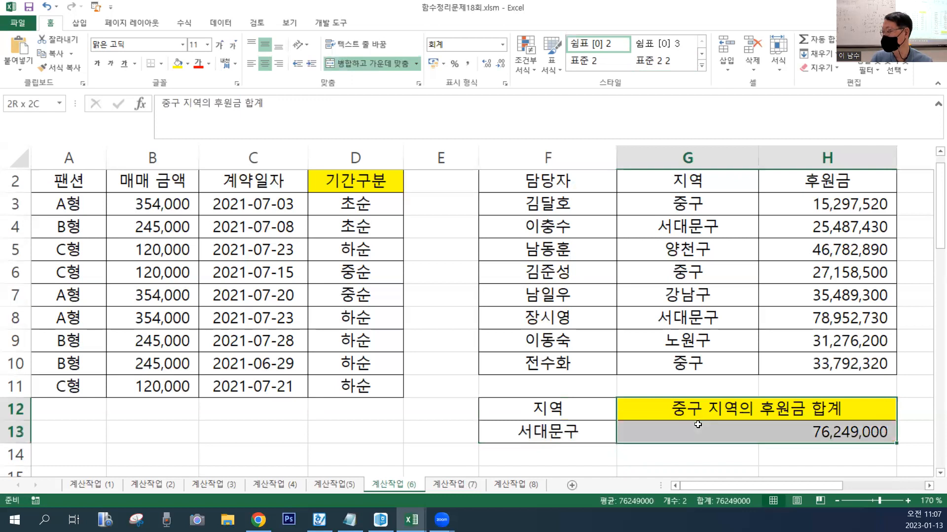
click(754, 427)
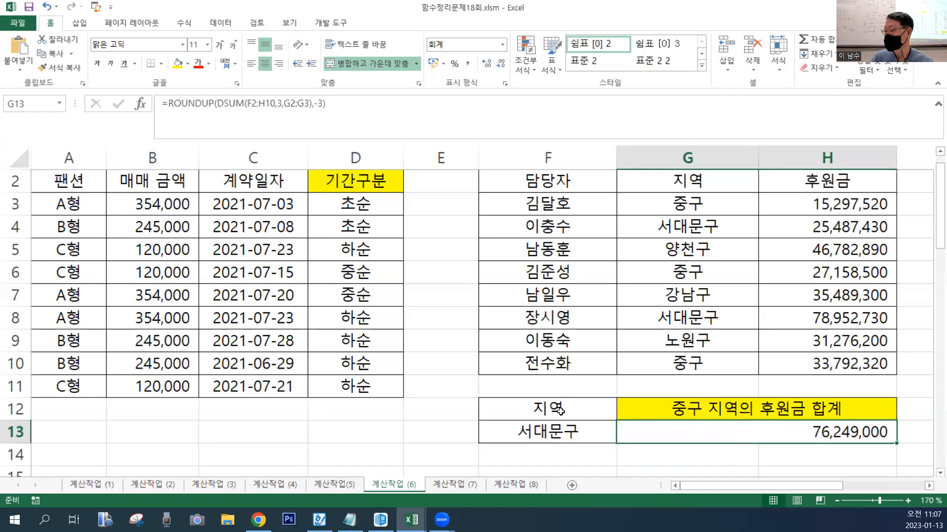
drag(561, 414, 561, 425)
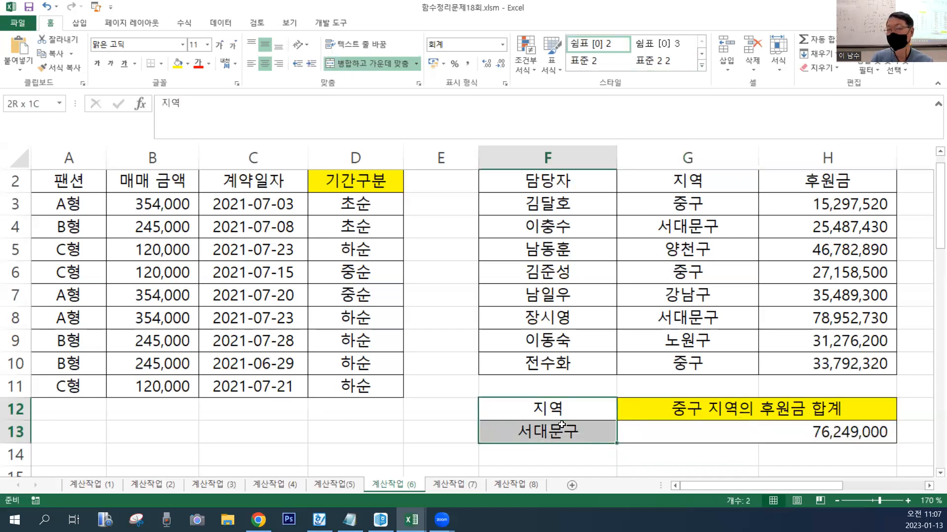
click(672, 430)
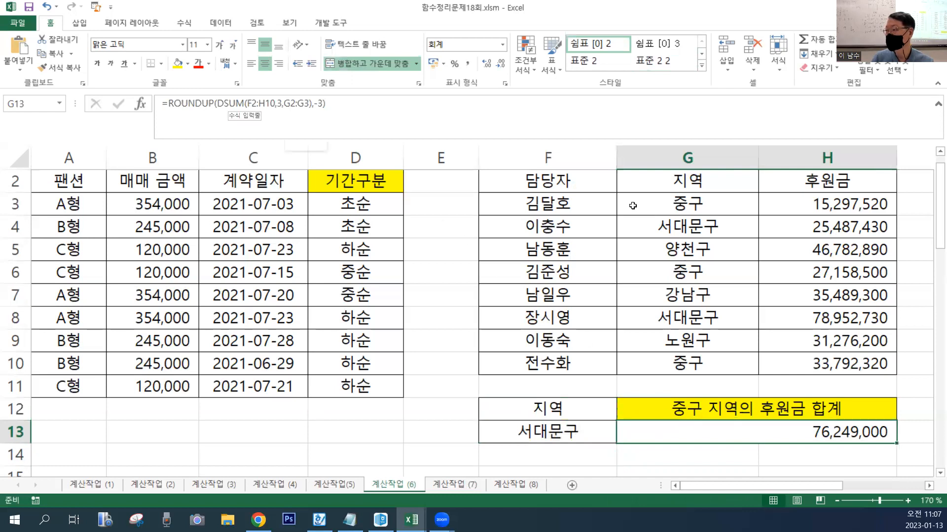
click(715, 186)
click(712, 206)
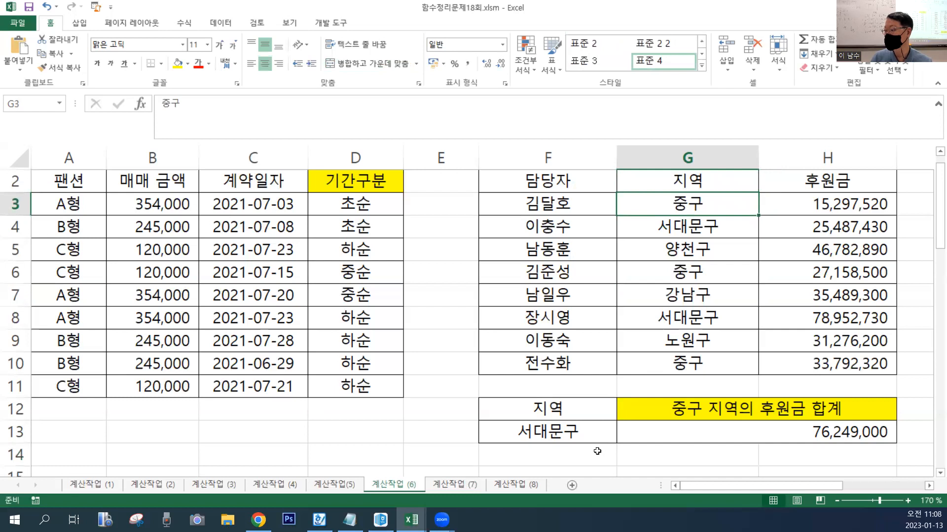
drag(535, 408, 545, 432)
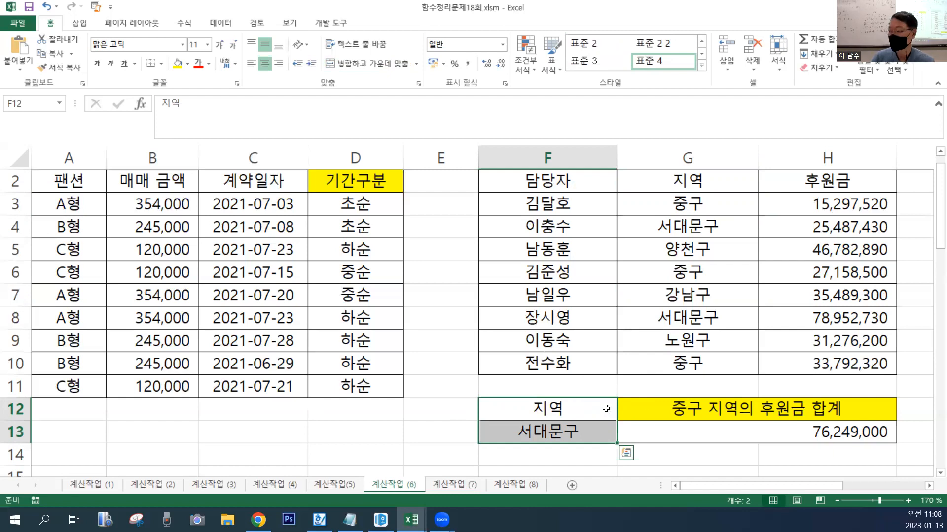
click(702, 428)
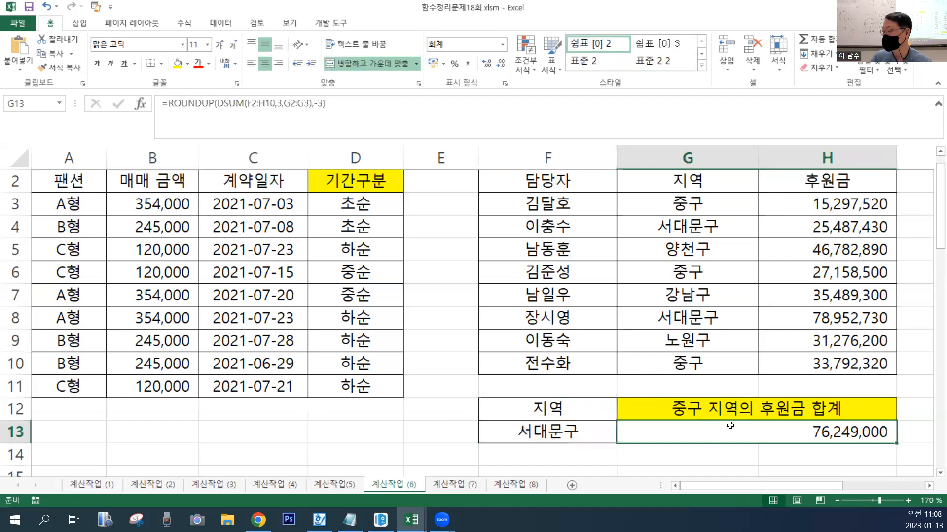
click(687, 412)
- Change 중구 to 서대문구 in the G12 title, making it 서대문구 지역의 후원금 합계
double_click(687, 412)
drag(687, 412, 674, 411)
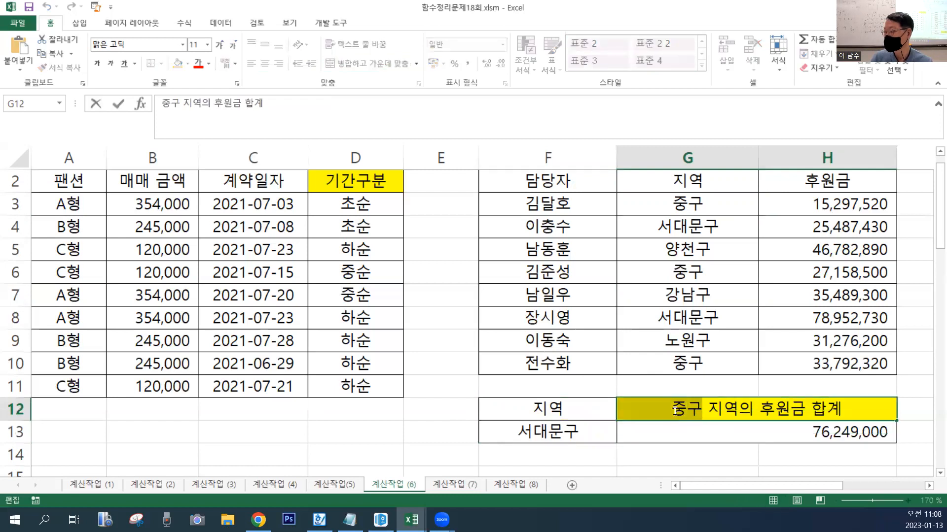
text(TJEOANSR)
key(BackSpace)
key(BackSpace)
key(BackSpace)
key(BackSpace)
key(BackSpace)
key(BackSpace)
key(BackSpace)
key(BackSpace)
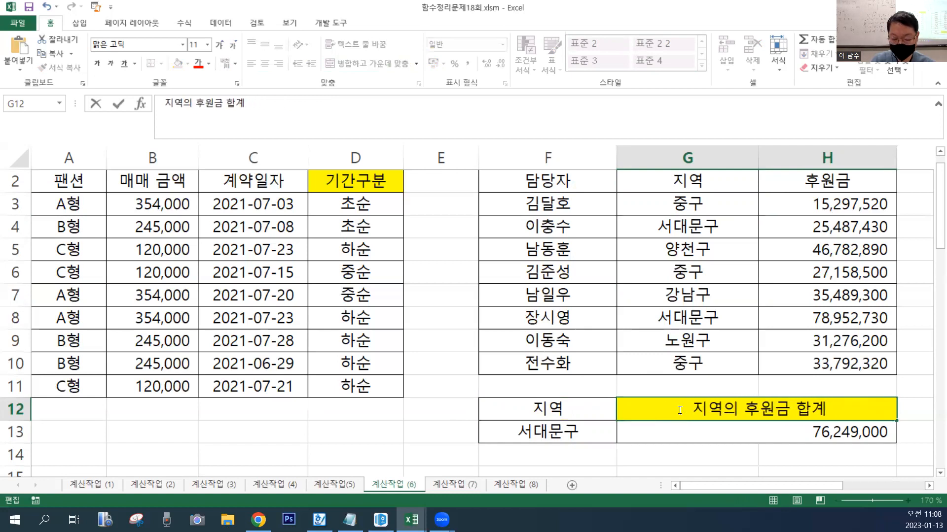
text(서대문구)
key(Return)
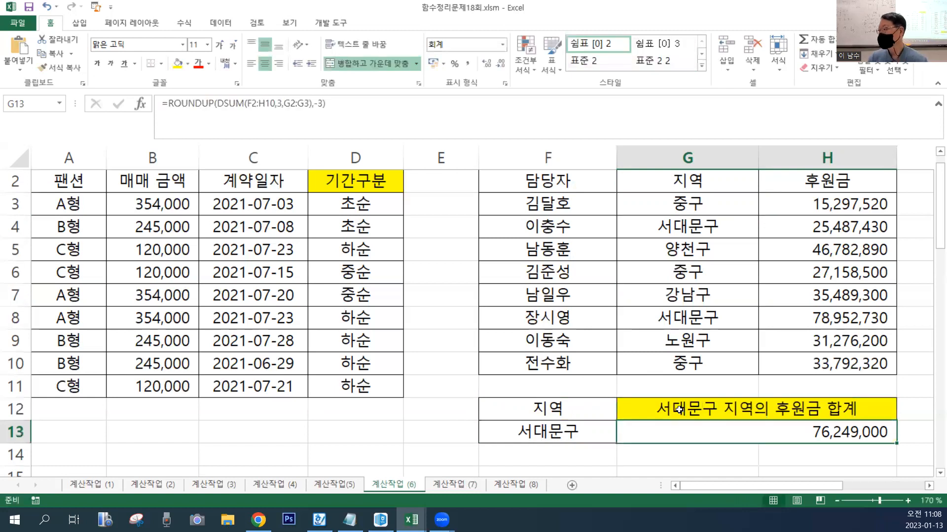
- Select the 지역 and 서대문구 cells and the F12:F13 criteria, then scroll down to 표3 and 표4
click(722, 183)
click(723, 225)
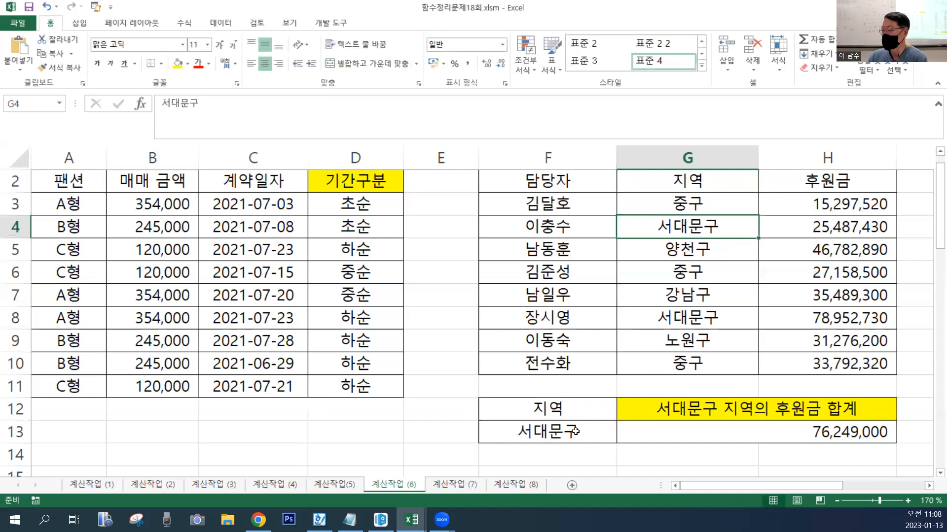
drag(536, 412, 537, 429)
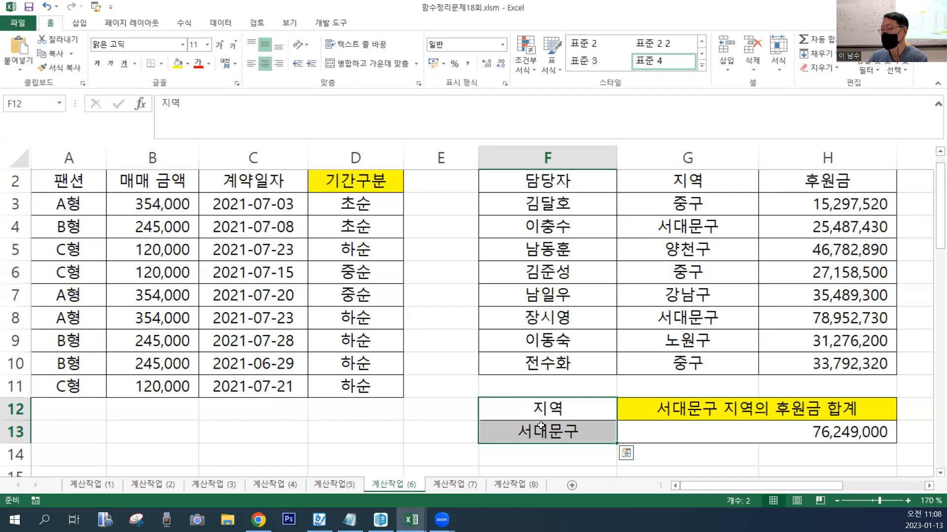
scroll(583, 418, down, 4)
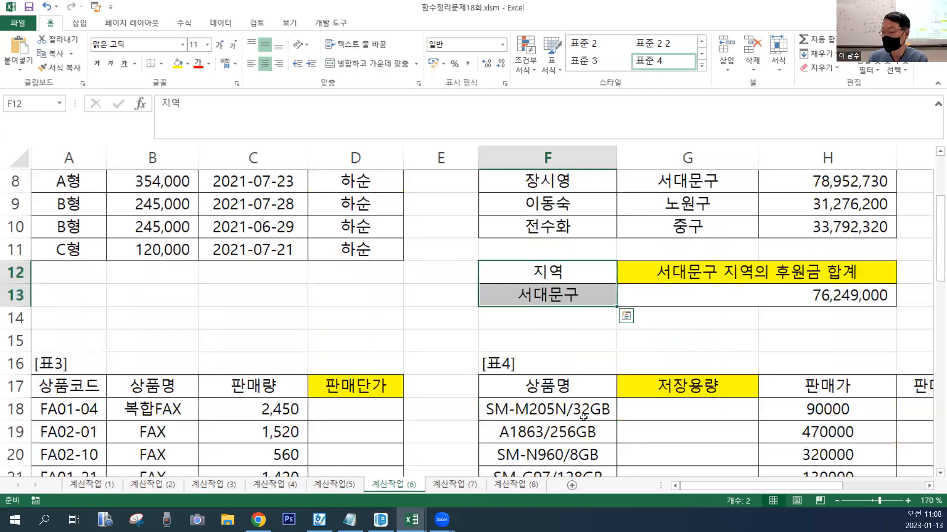
- Select the empty 판매단가 cells D18:D22 in 표3
click(435, 330)
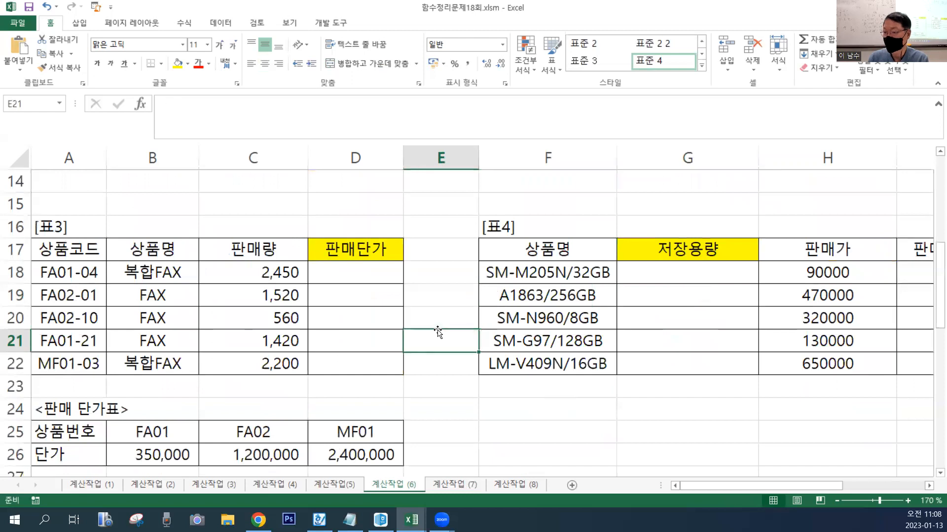
key(alt+Tab)
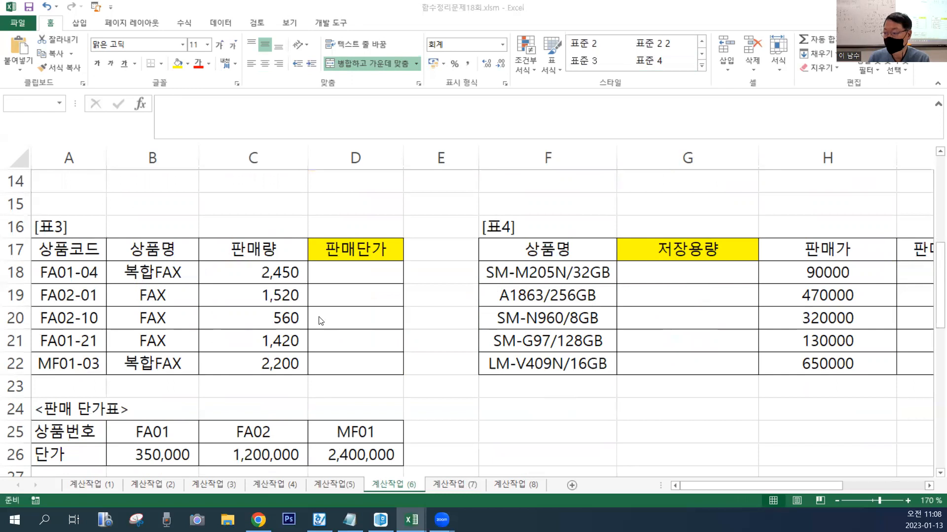
click(358, 268)
drag(358, 268, 372, 355)
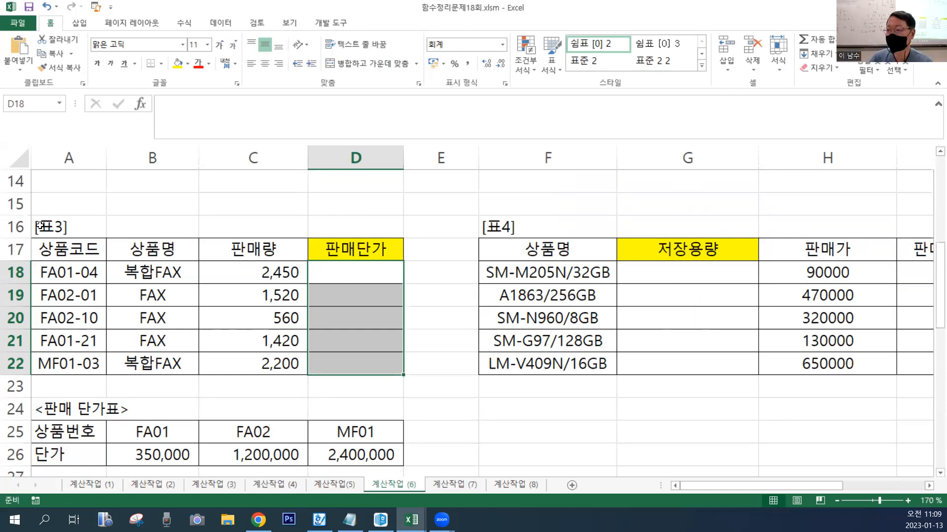
- Fill D18:D22 with =MID(A18,1,4), then start adding HLOOKUP to D18's formula
click(176, 100)
text(=MID)
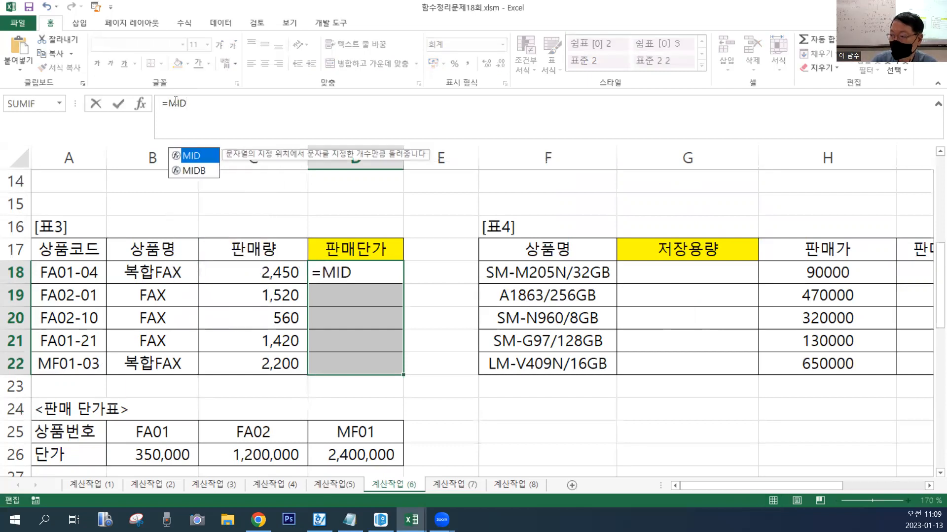
double_click(211, 157)
click(108, 283)
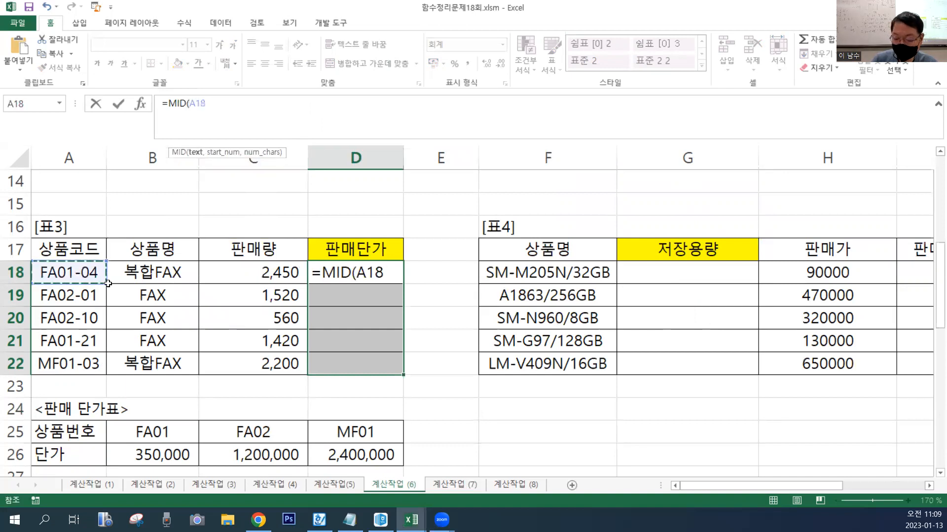
text(,1,)
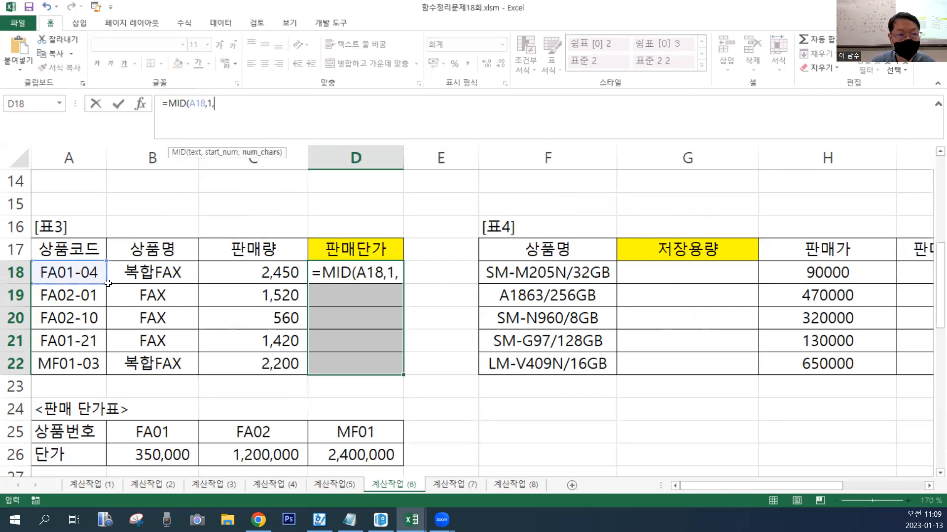
text(4))
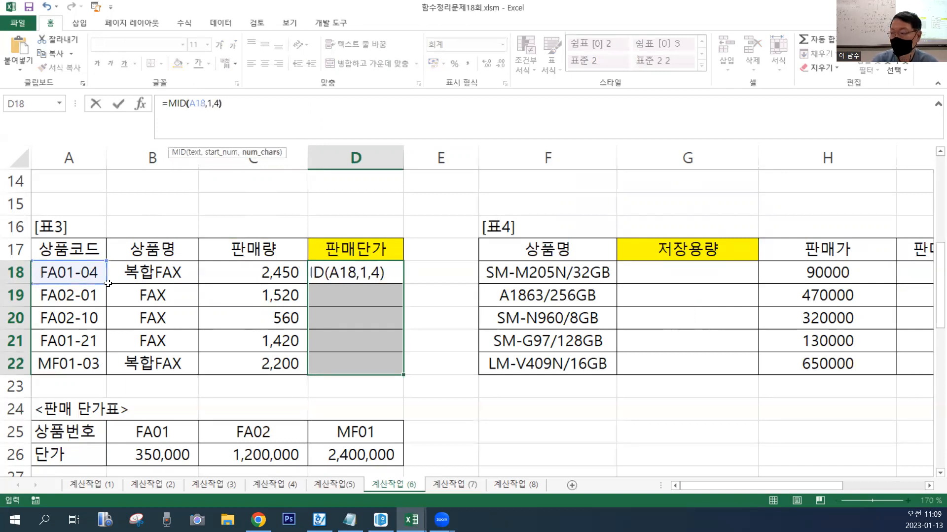
key(ctrl+Return)
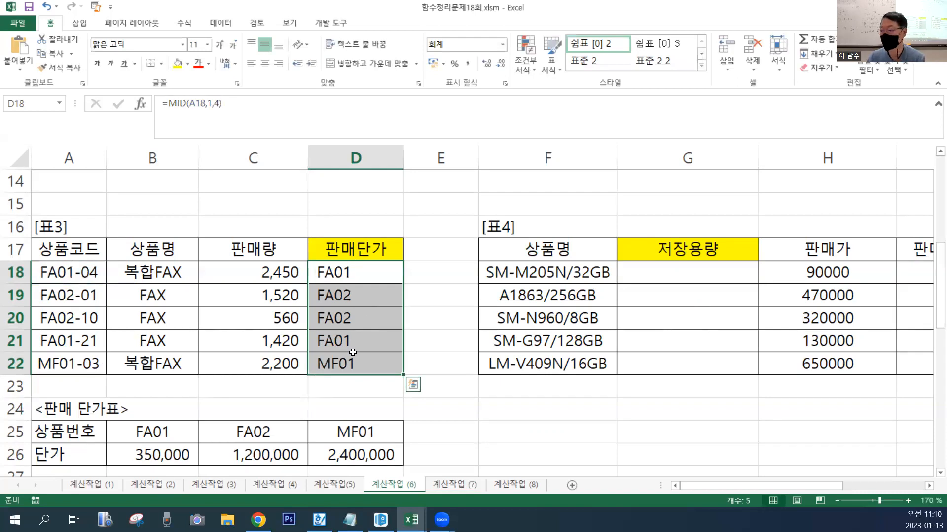
click(173, 103)
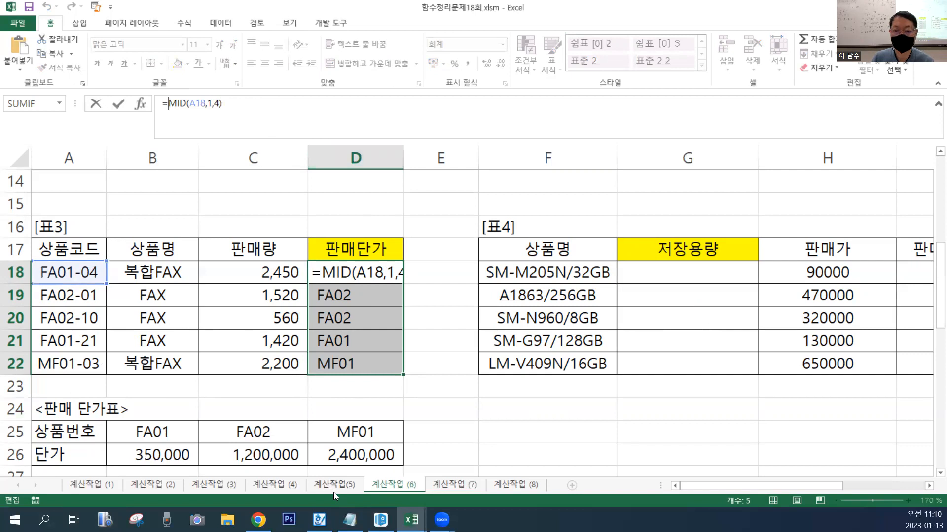
text(H)
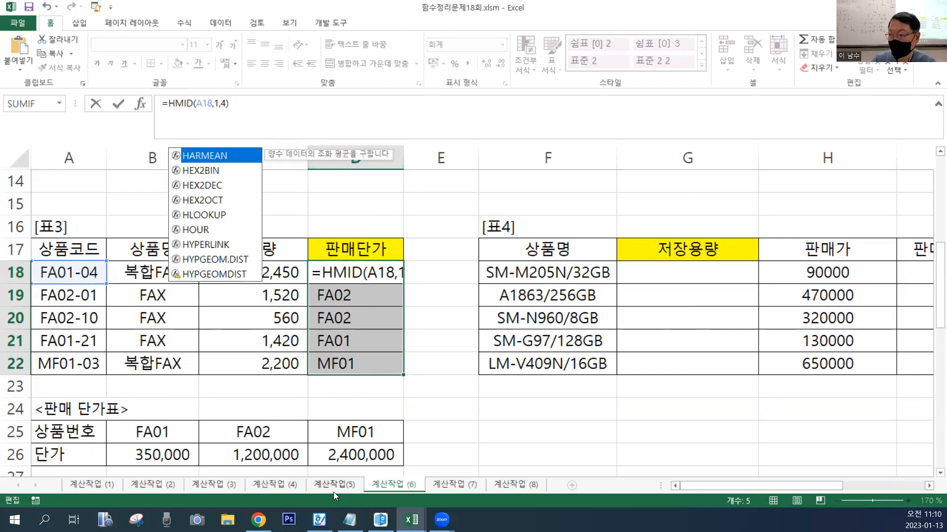
text(L)
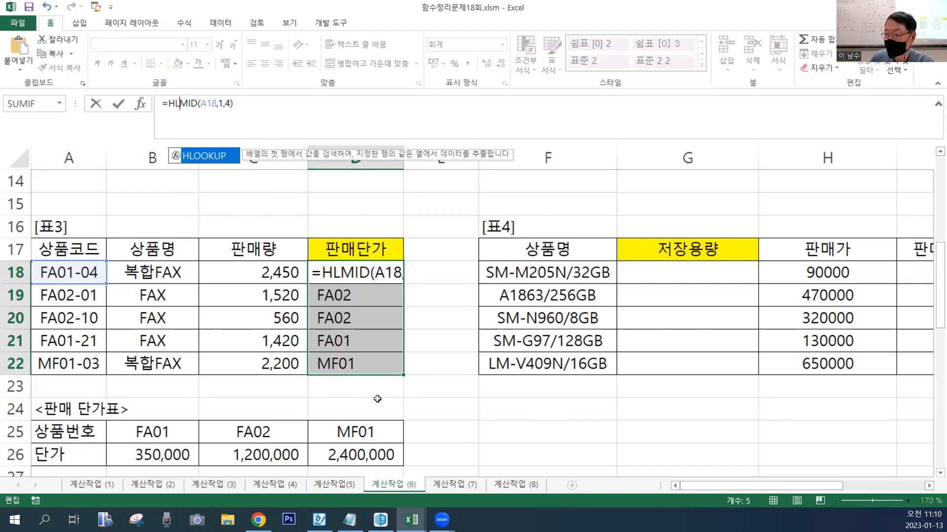
- Fill D18:D22 with =HLOOKUP(MID(A18,1,4),$B$25:$D$26,2,FALSE) to show each code's price
double_click(216, 155)
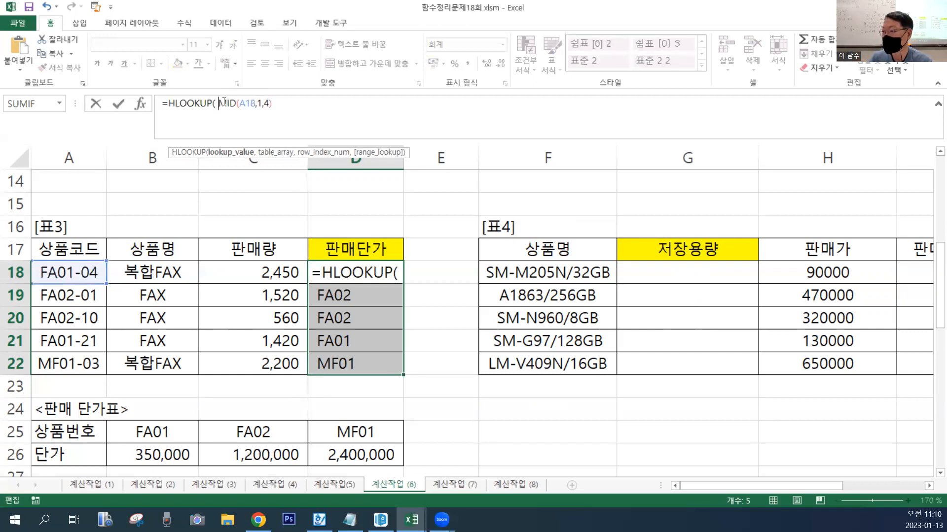
drag(220, 102, 284, 107)
click(291, 111)
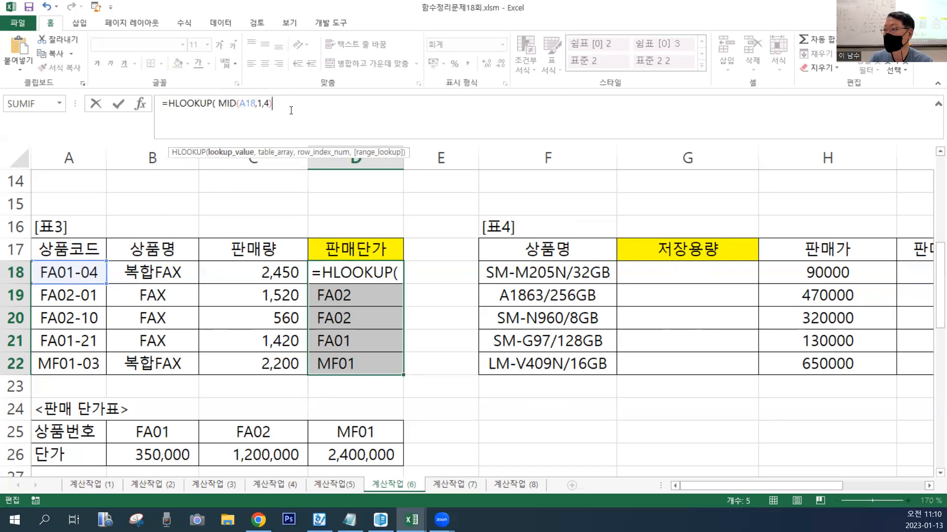
text(,)
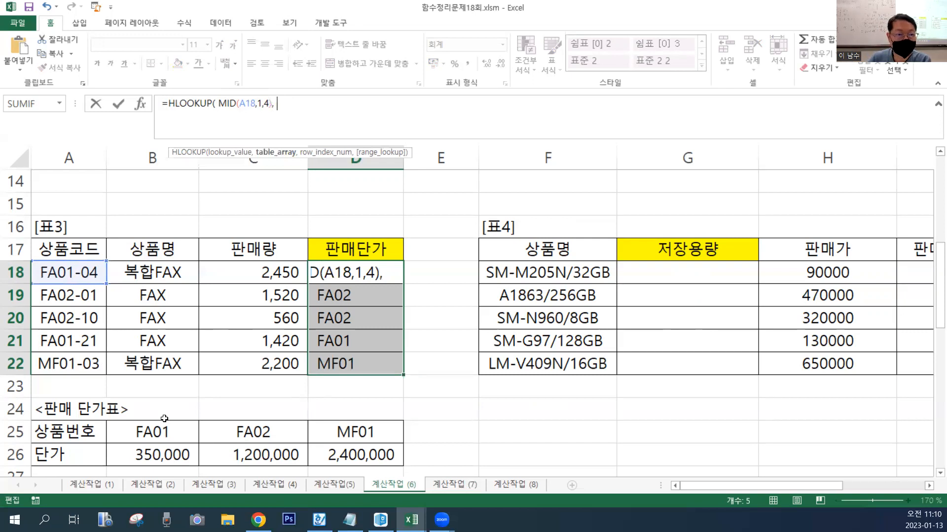
drag(152, 433, 338, 451)
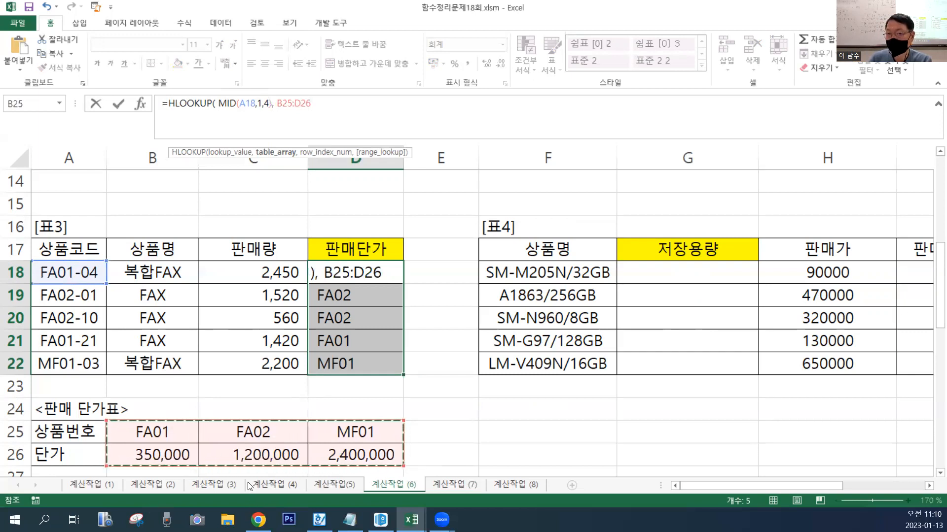
key(F4)
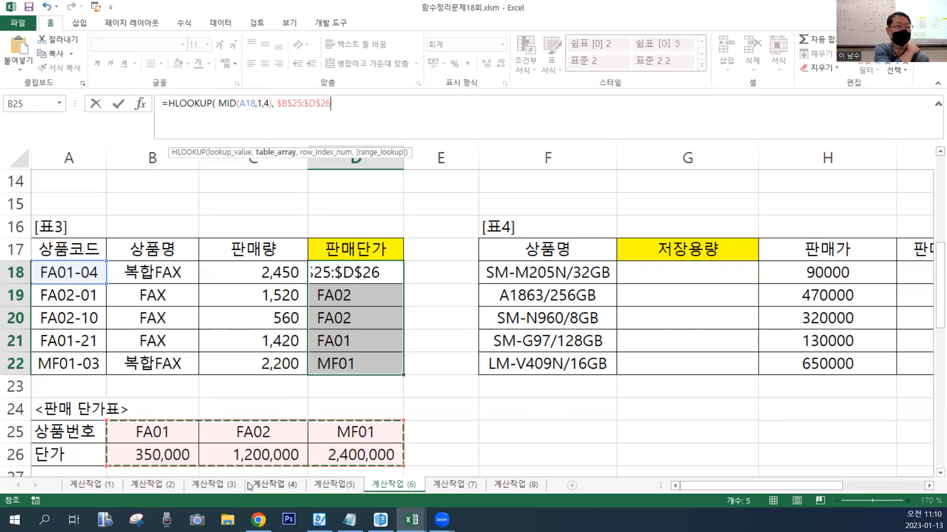
text(,)
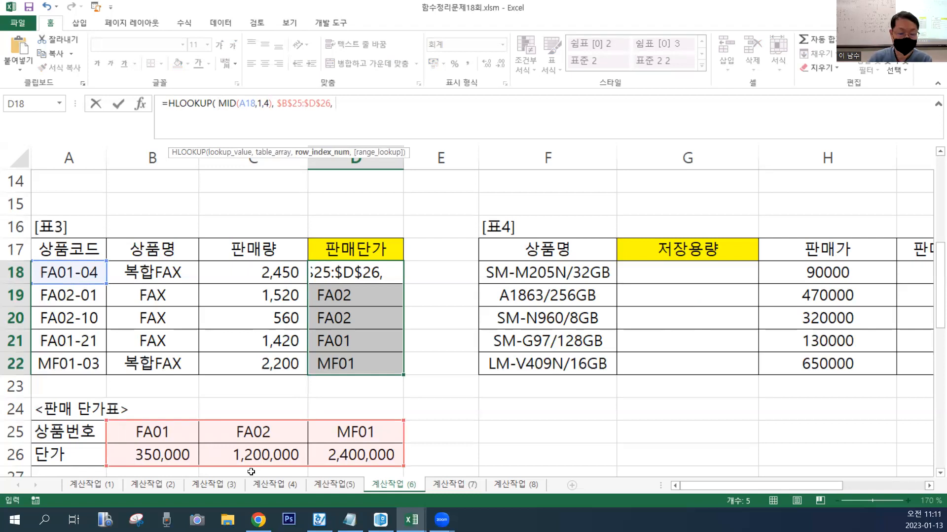
text(2,)
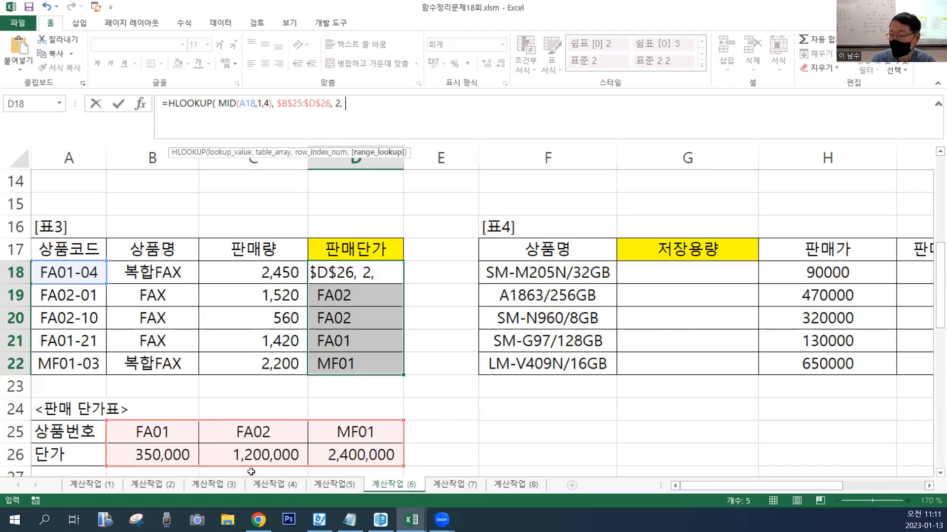
key(BackSpace)
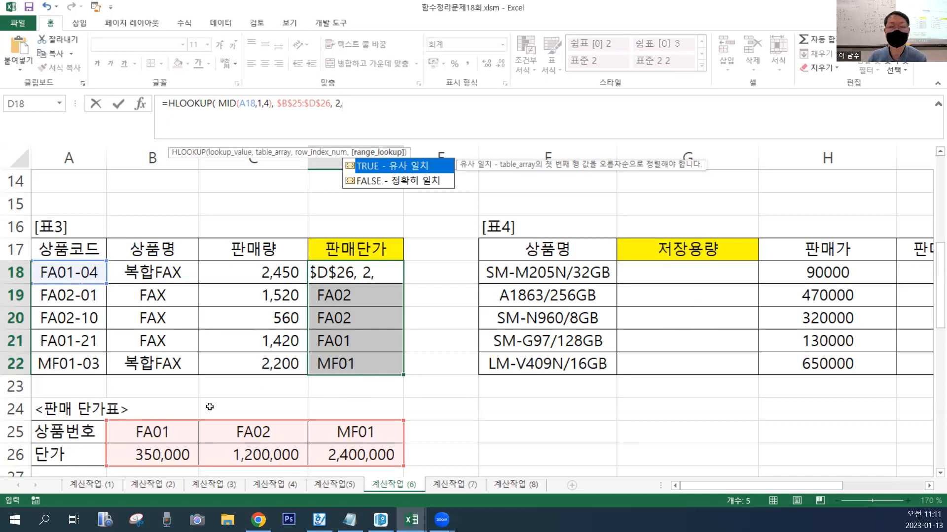
double_click(390, 181)
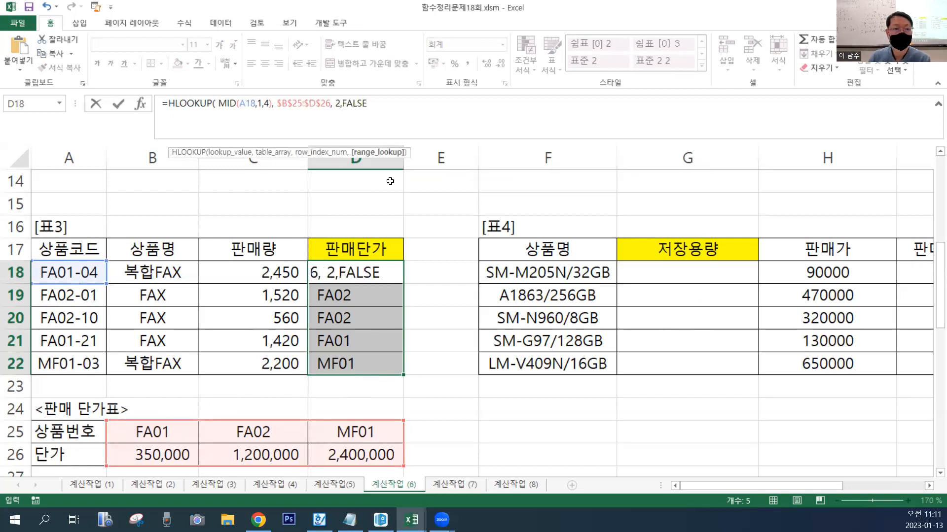
text())
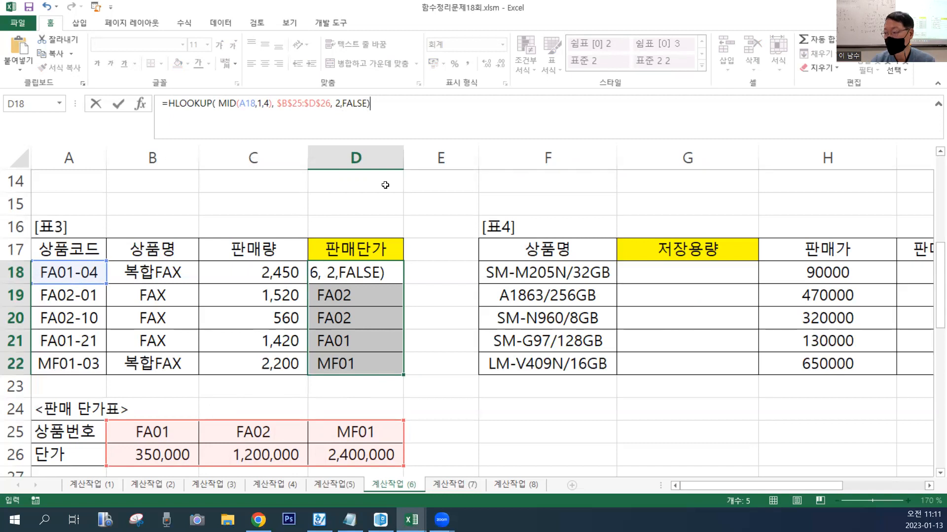
key(ctrl+Return)
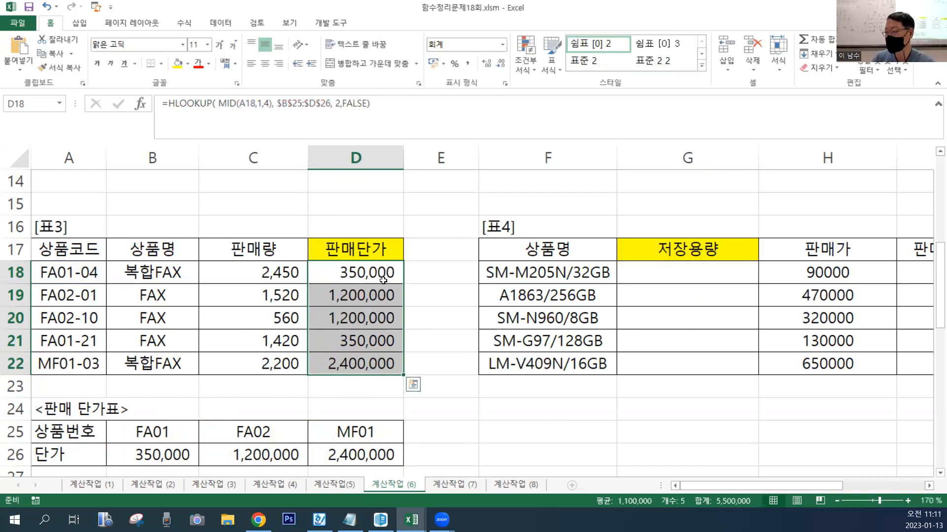
- Rename the D17 header from 판매단가 to 판매액
double_click(360, 252)
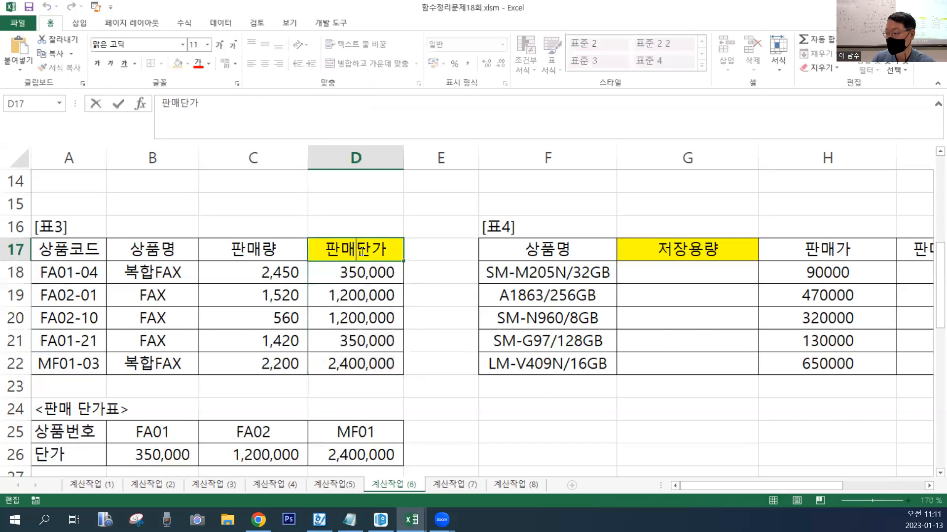
text(DOR)
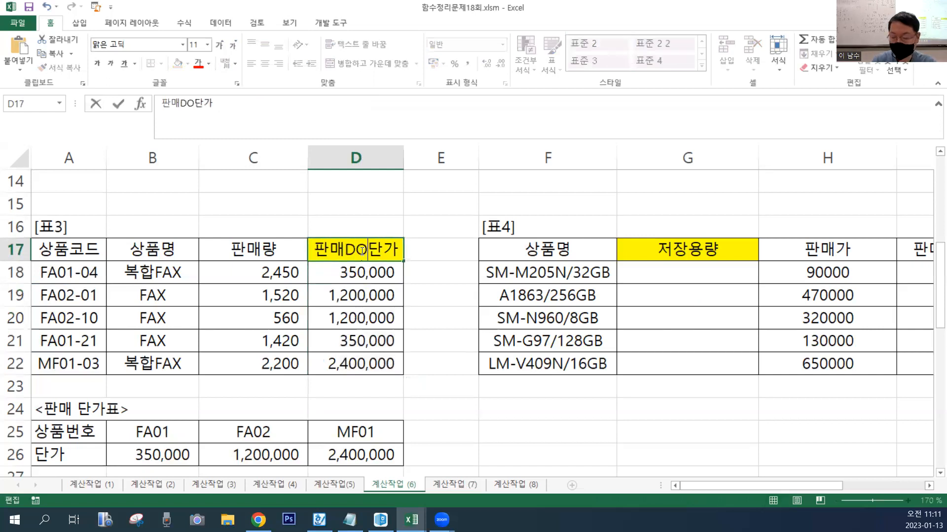
key(BackSpace)
key(BackSpace)
key(BackSpace)
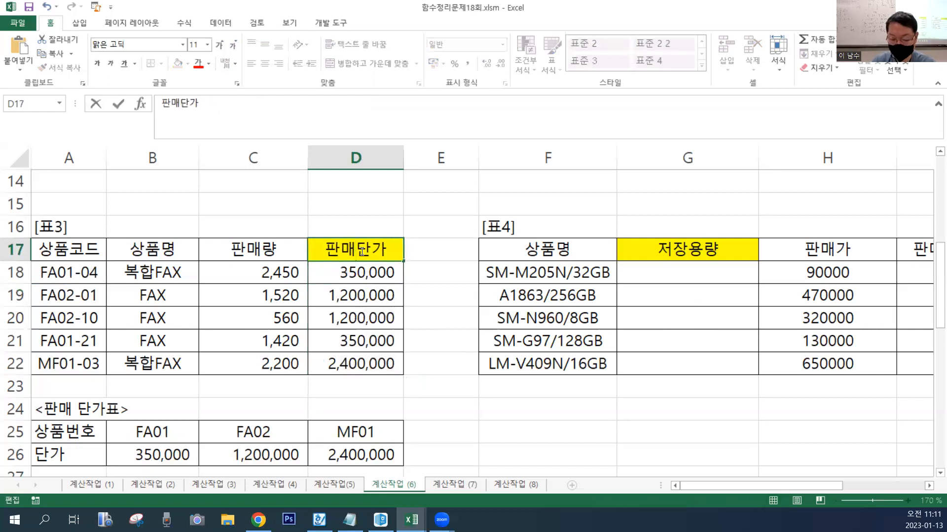
text(액)
key(Delete)
key(Delete)
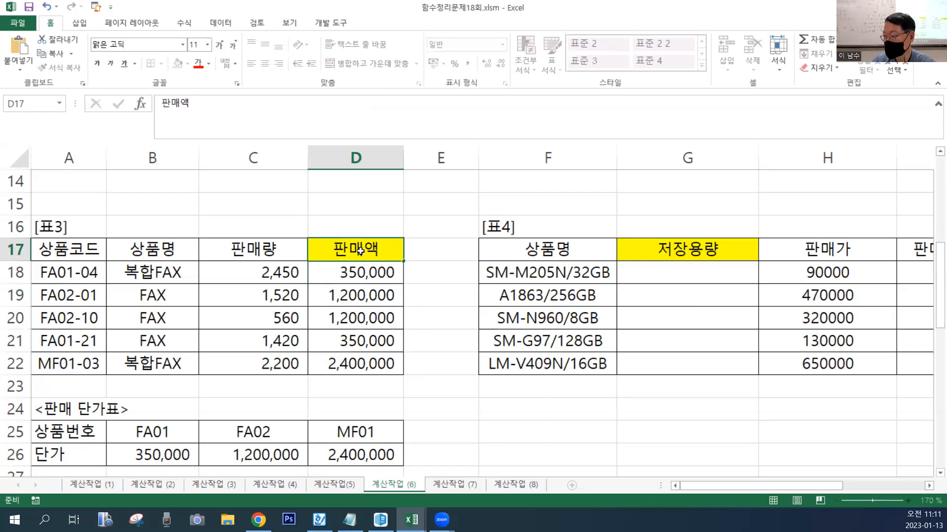
key(Return)
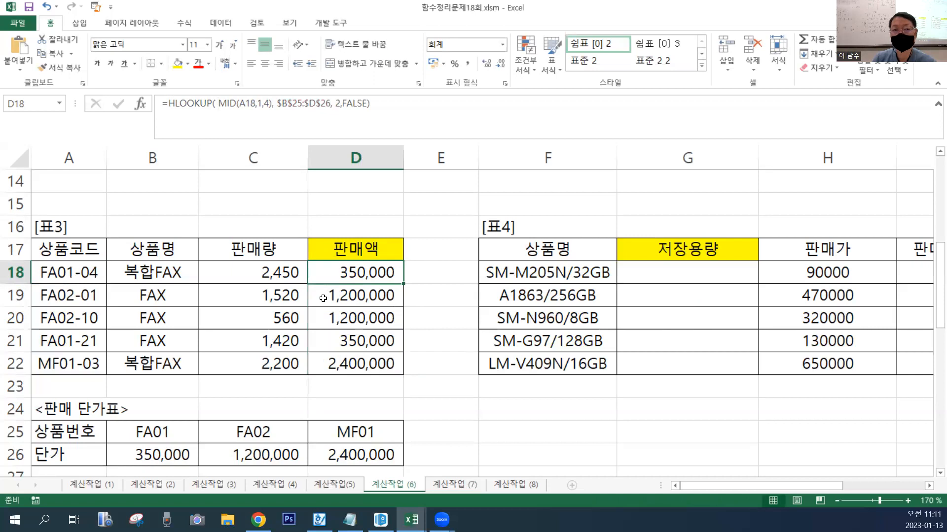
- Multiply the lookup formula by 판매량 C18 across D18:D22, then clear D18:D22
drag(369, 270, 387, 357)
click(406, 107)
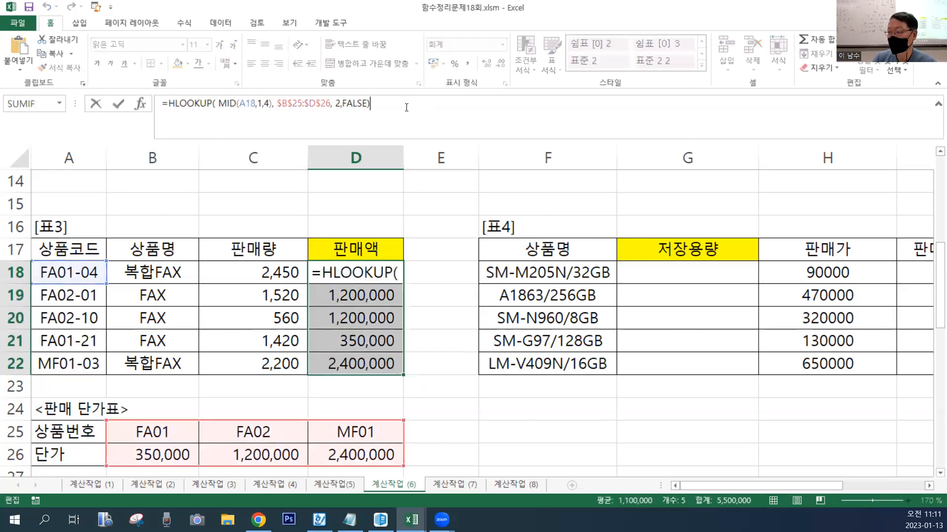
text(*)
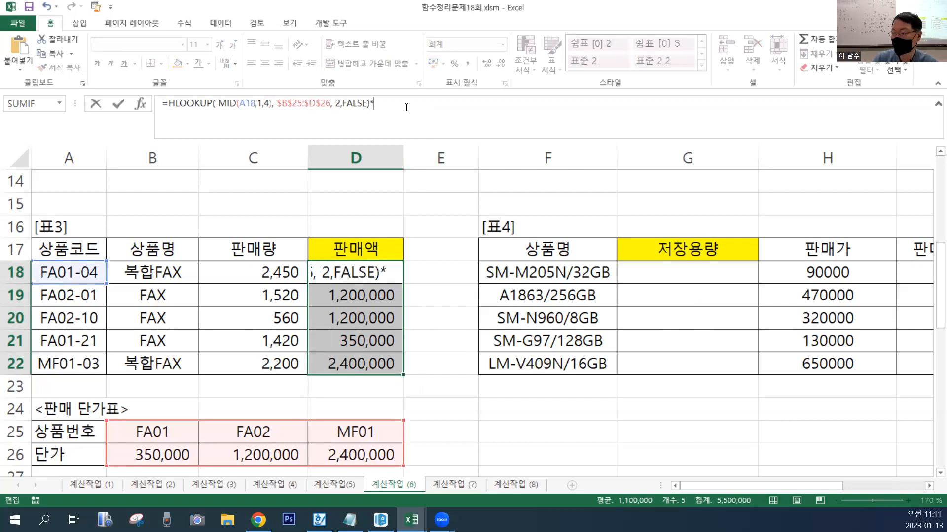
click(285, 276)
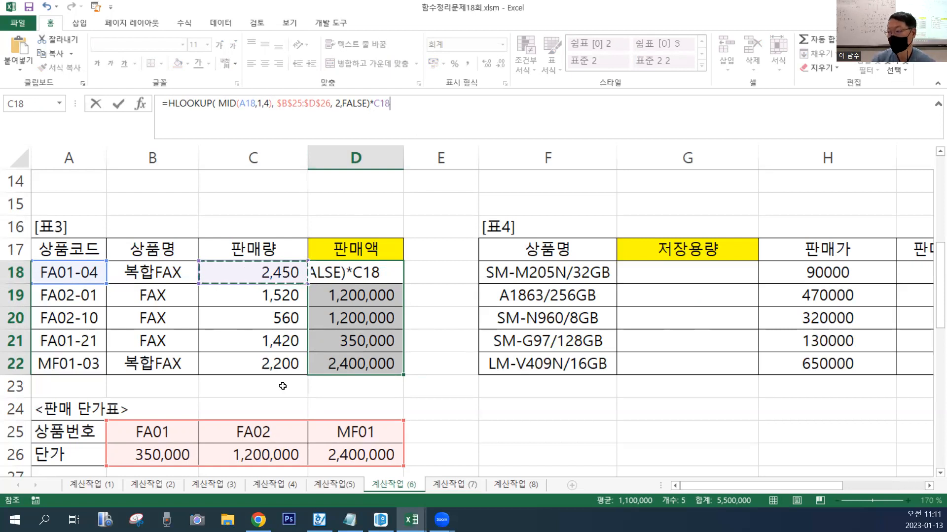
key(ctrl+Return)
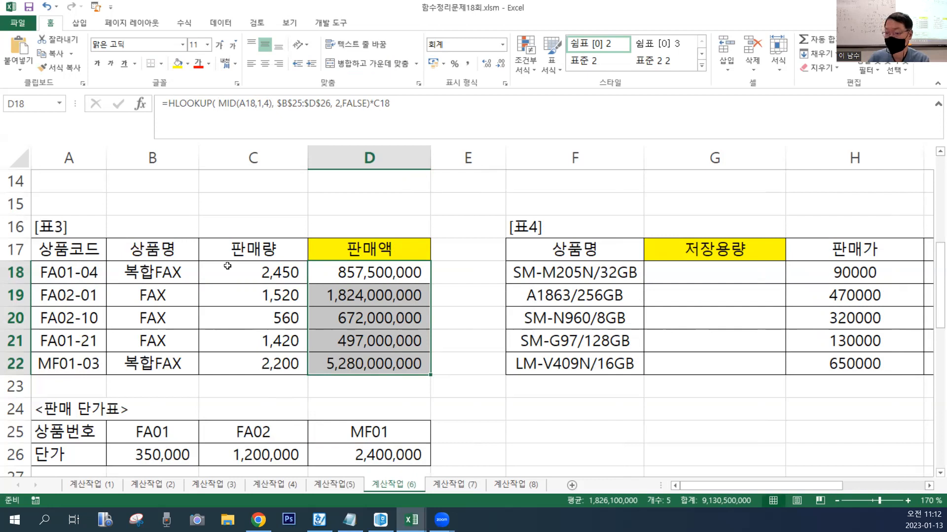
key(Delete)
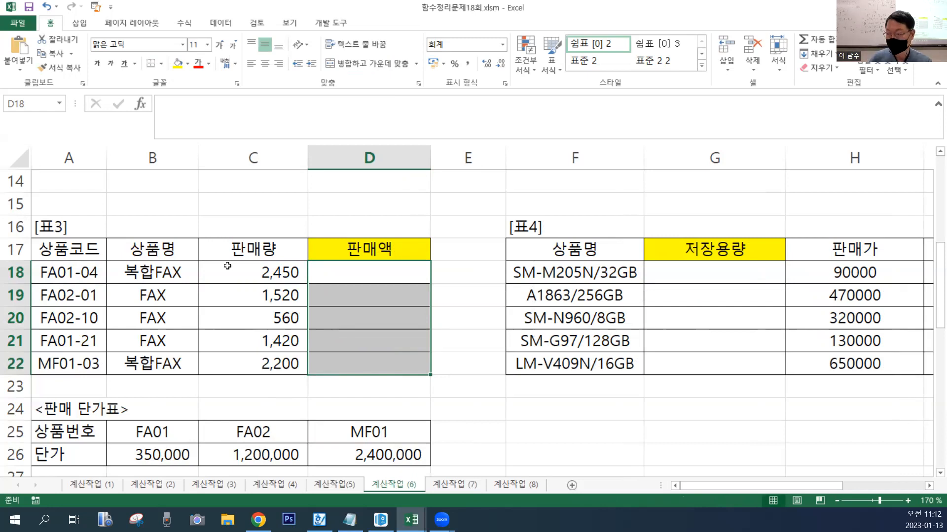
- Restore the D18:D22 formulas and add the missing comma, giving =HLOOKUP(...,2,FALSE)*C18
key(ctrl+z)
click(354, 105)
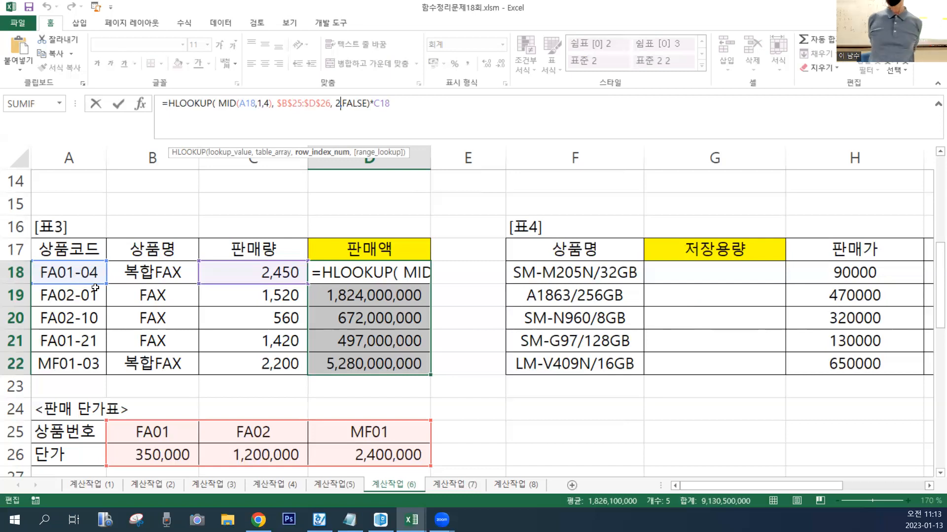
text(,)
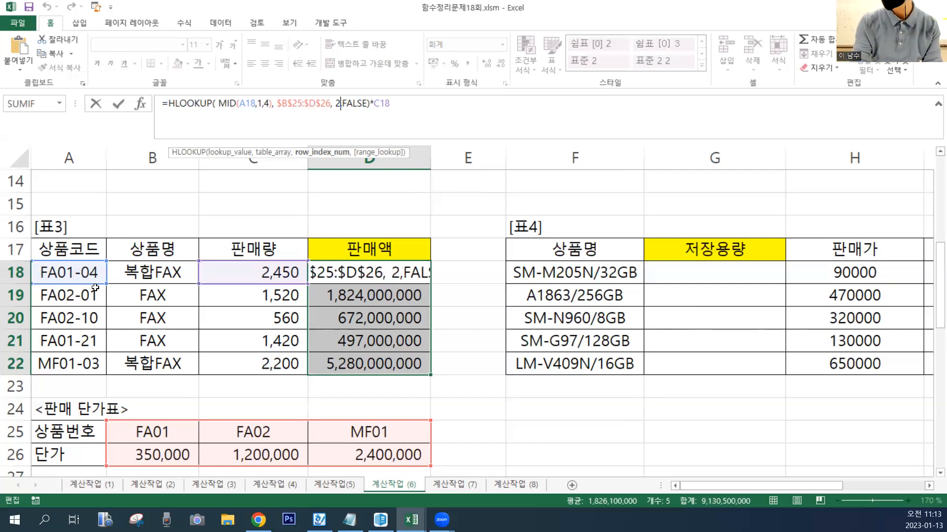
key(ctrl+Return)
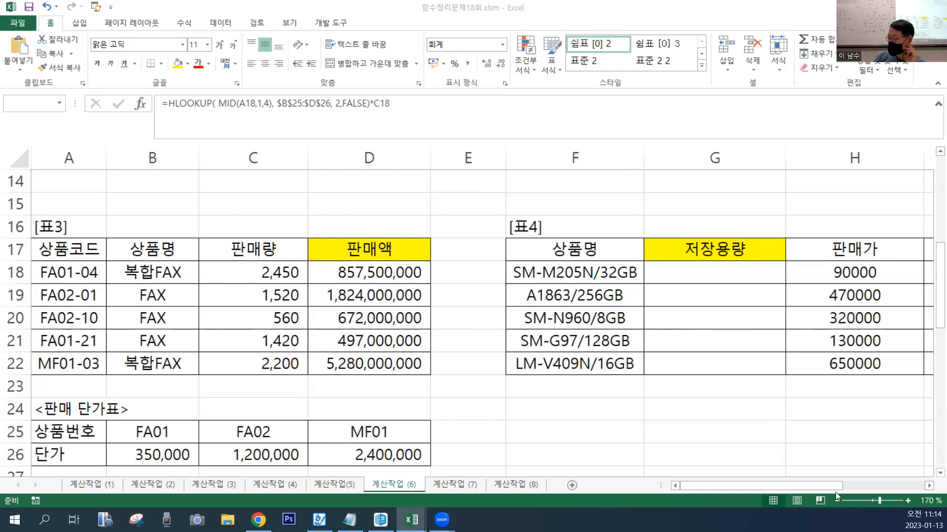
drag(830, 486, 883, 495)
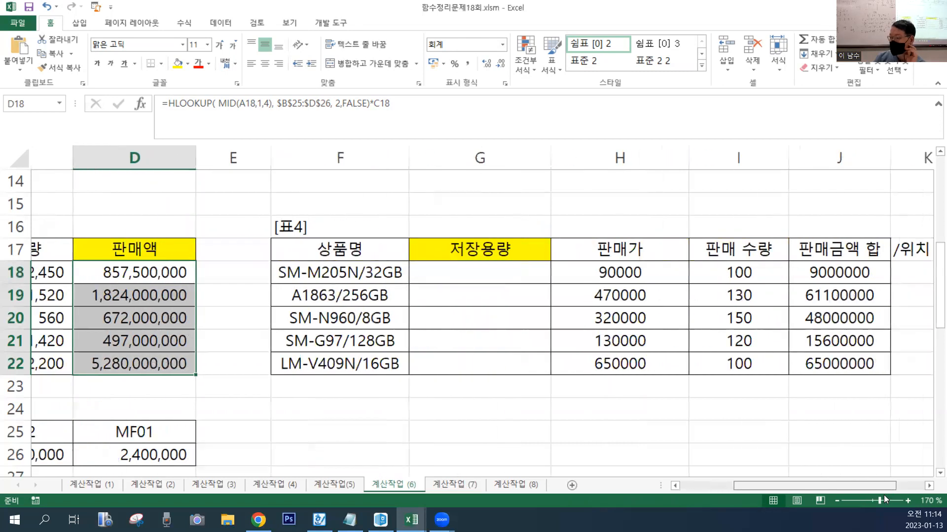
drag(453, 272, 455, 362)
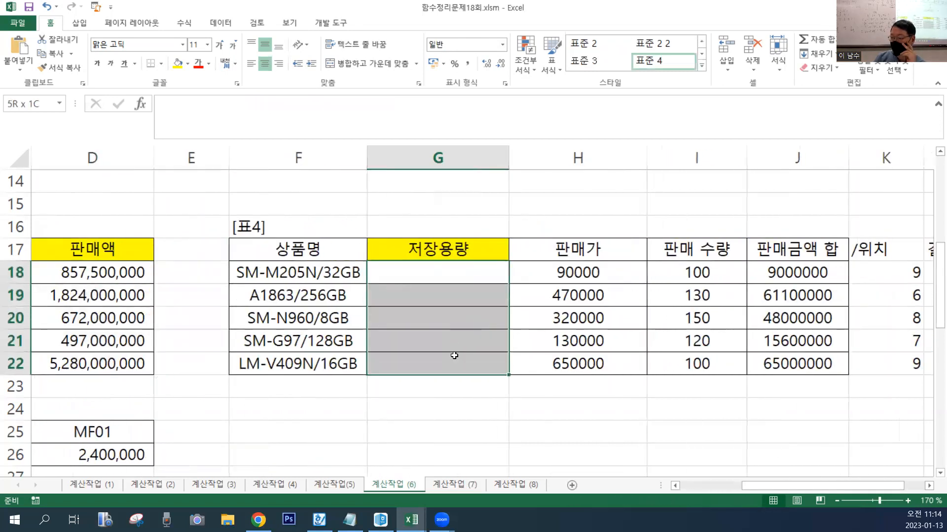
click(295, 116)
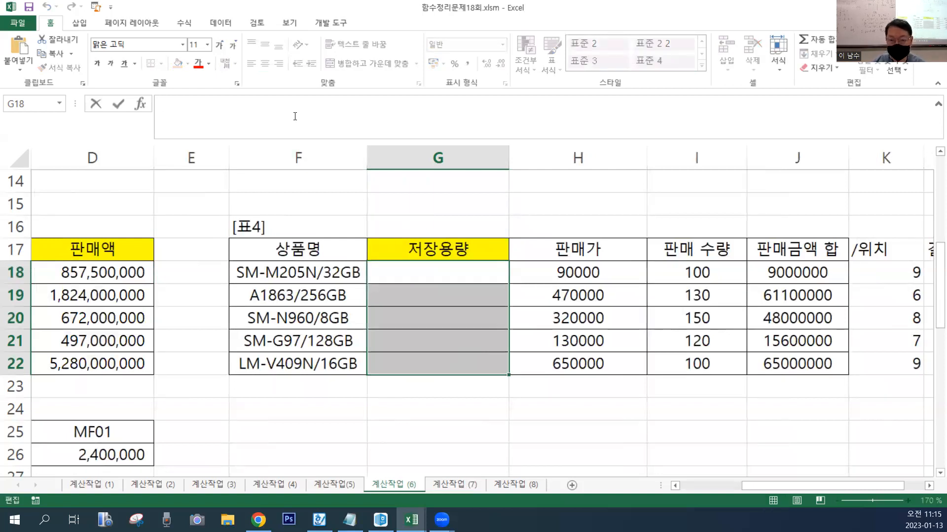
text(=)
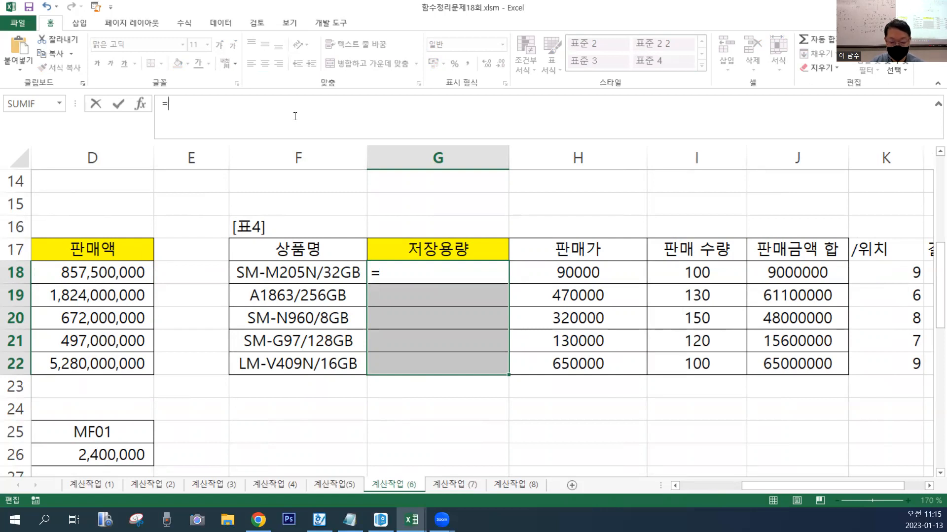
text(ㄱ)
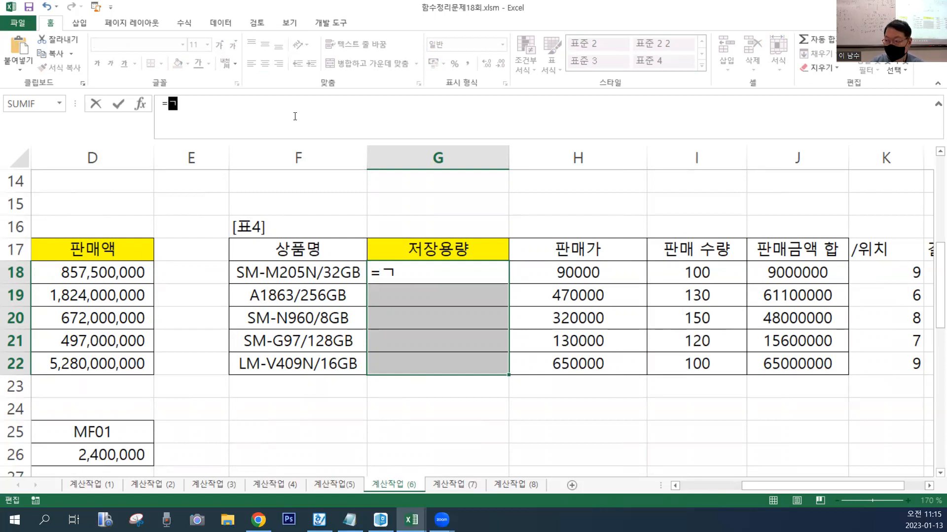
key(BackSpace)
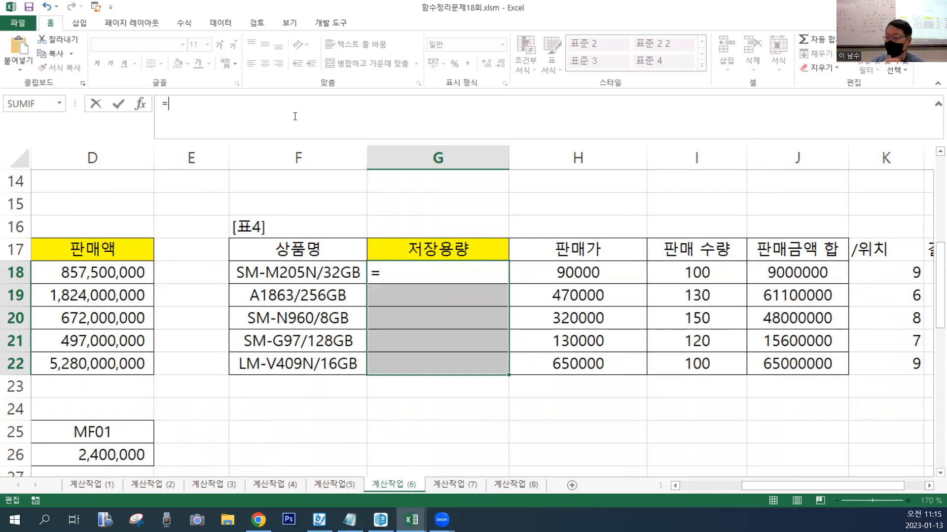
key(Escape)
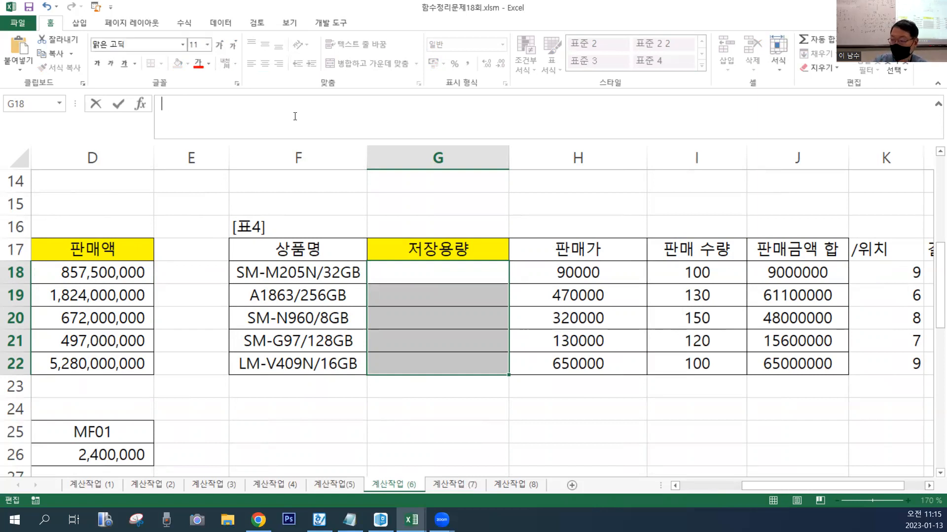
key(Return)
drag(458, 272, 449, 368)
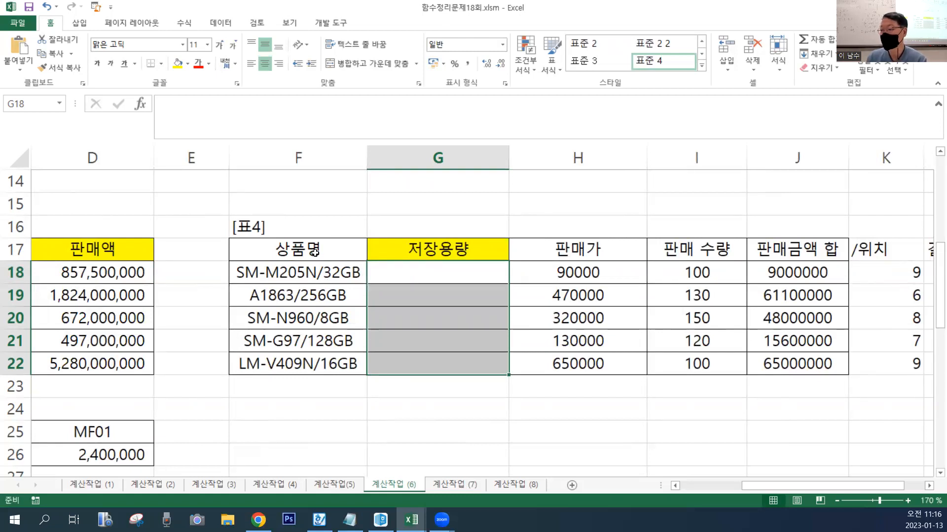
click(240, 279)
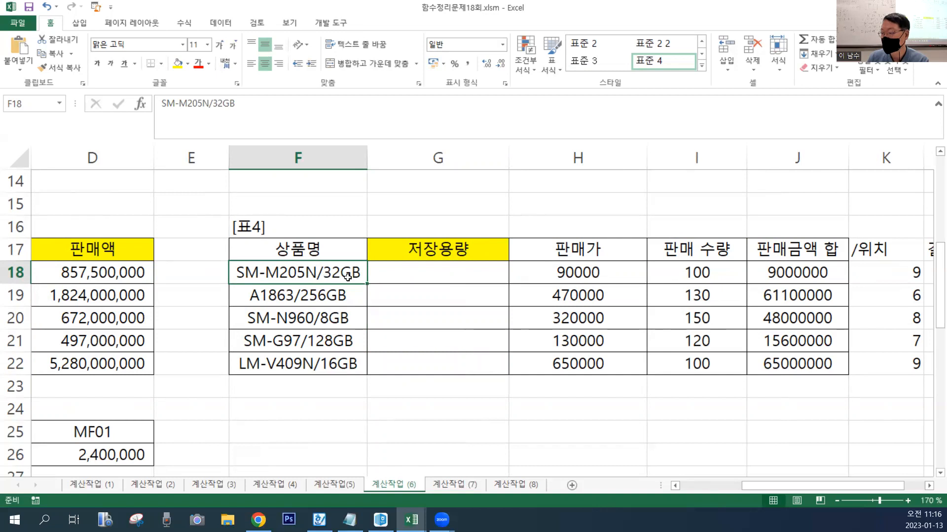
- Fill G18:G22 with =LEN(F18) character counts, then erase G18's formula back to '='
drag(414, 273, 432, 355)
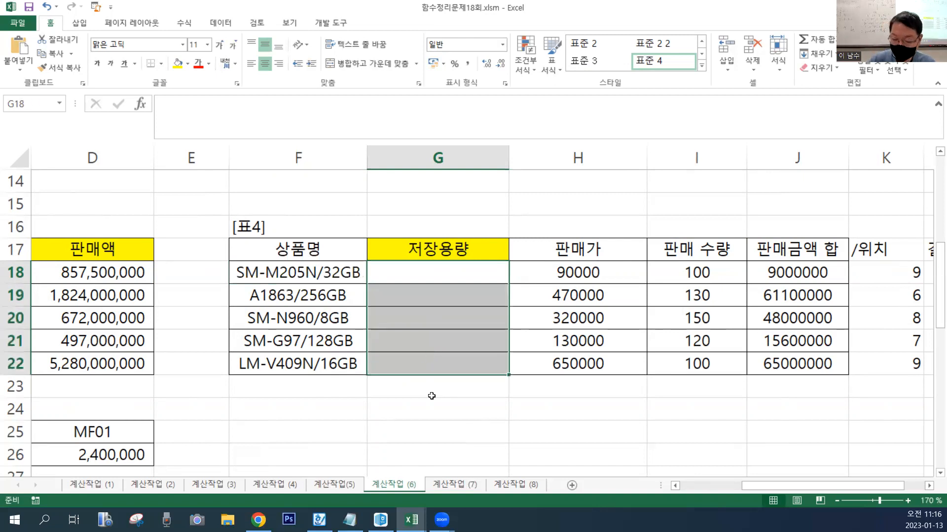
text(₩)
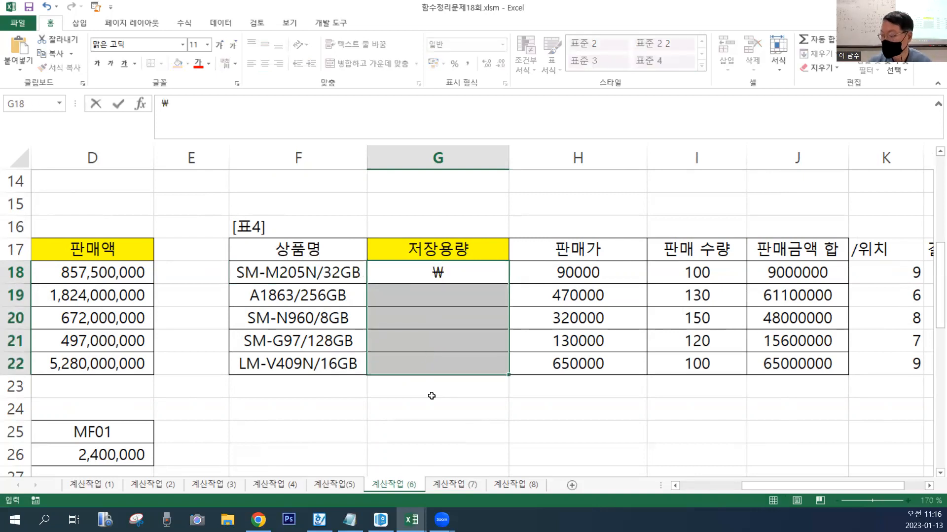
key(BackSpace)
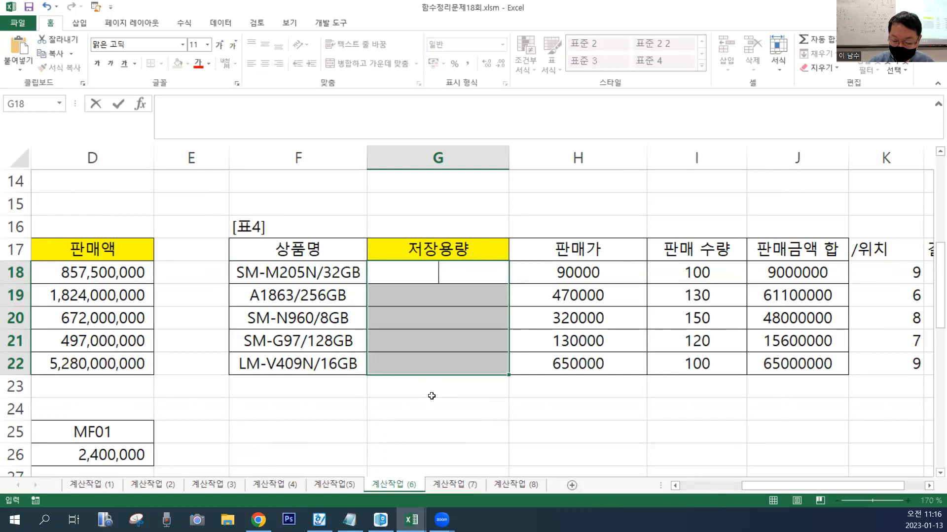
text(=)
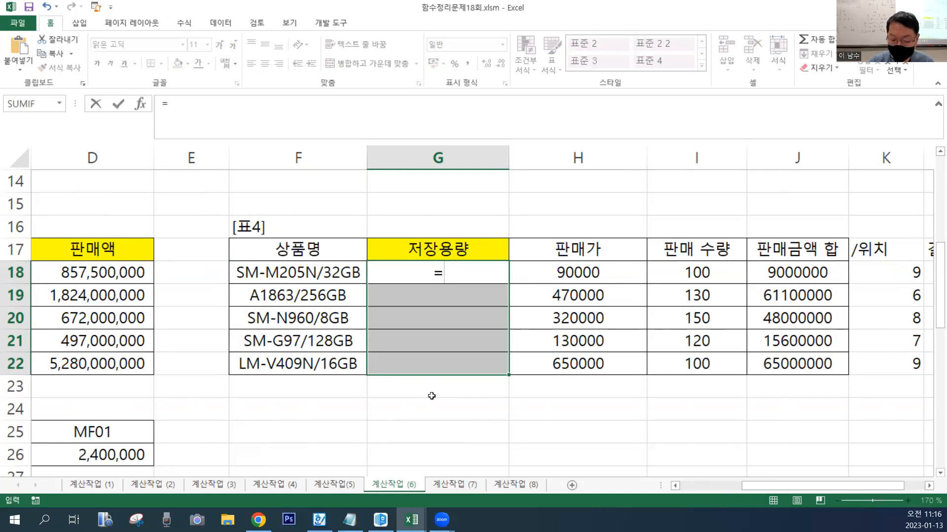
text(LEN()
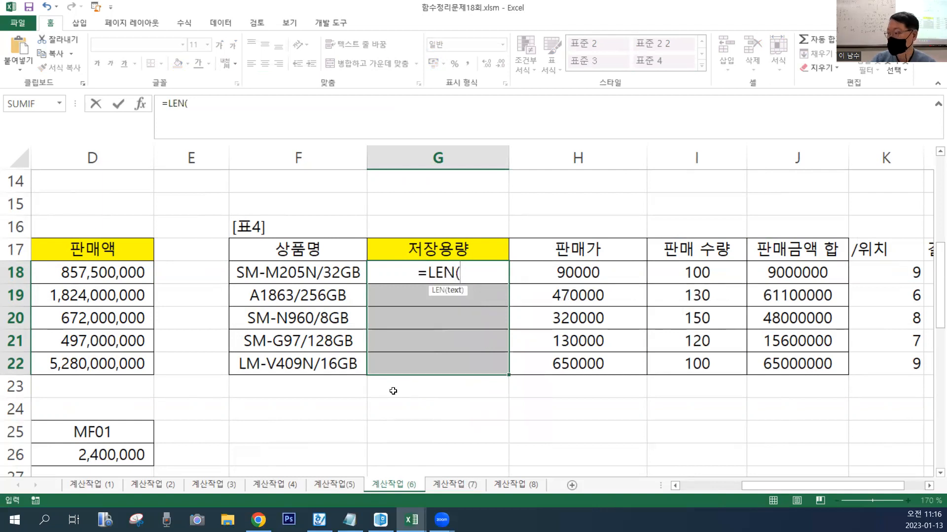
click(336, 269)
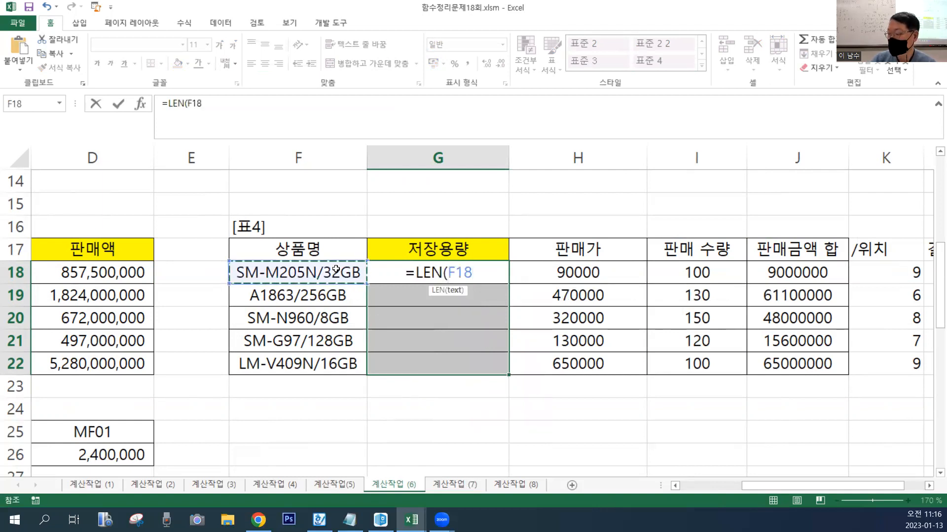
text())
key(ctrl+Return)
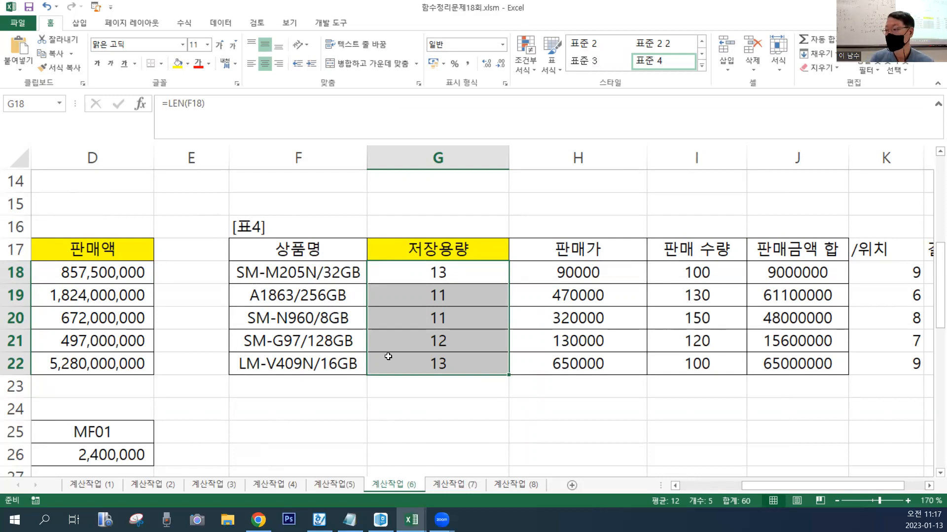
click(277, 107)
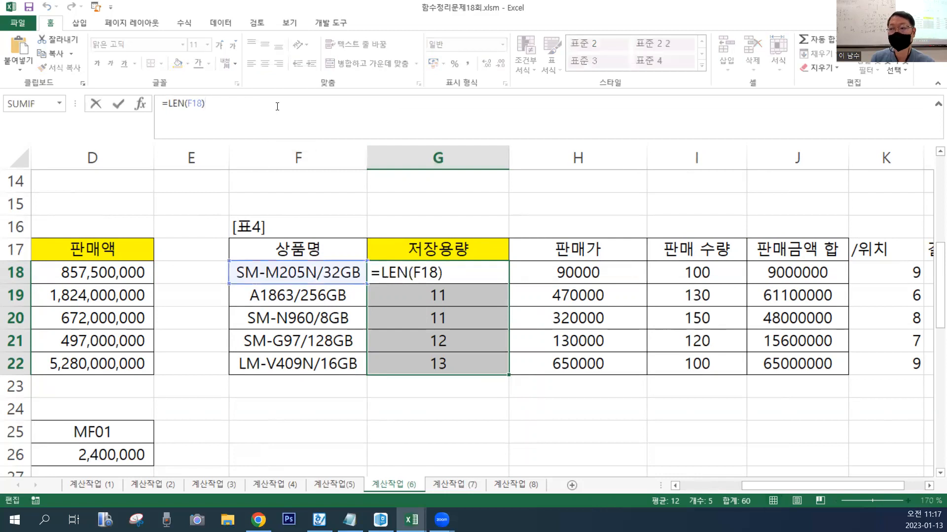
key(BackSpace)
key(BackSpace)
key(BackSpace)
key(BackSpace)
key(BackSpace)
key(BackSpace)
key(BackSpace)
key(BackSpace)
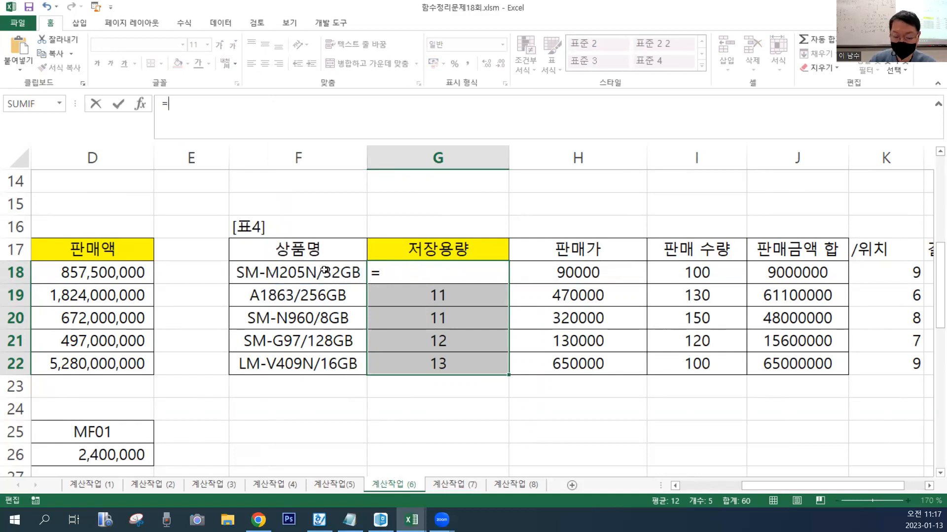
- Start a SEARCH formula in G18 and open its Function Arguments dialog
text(S)
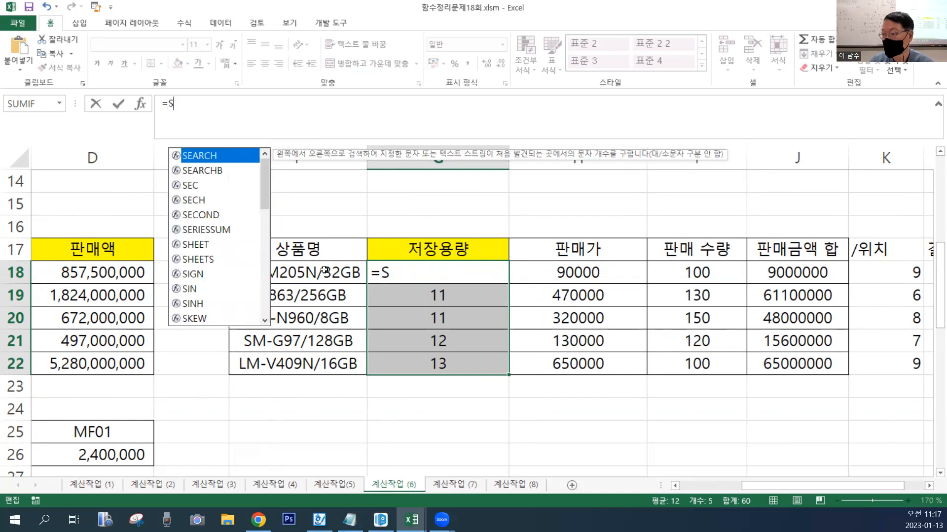
double_click(224, 157)
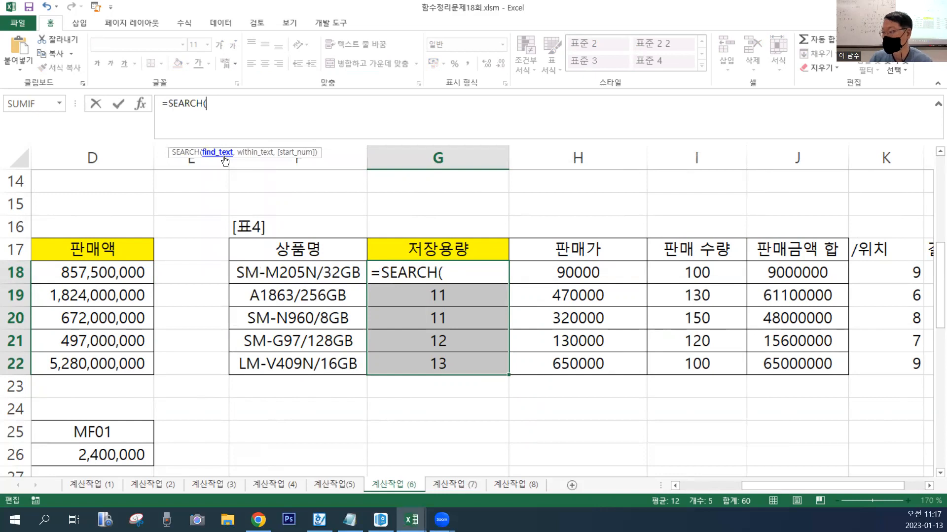
text("/")
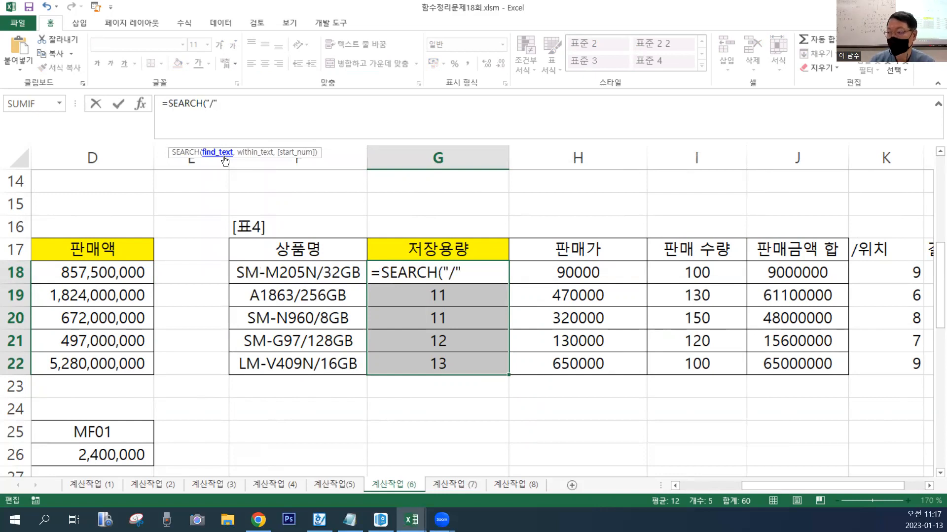
key(BackSpace)
key(BackSpace)
key(BackSpace)
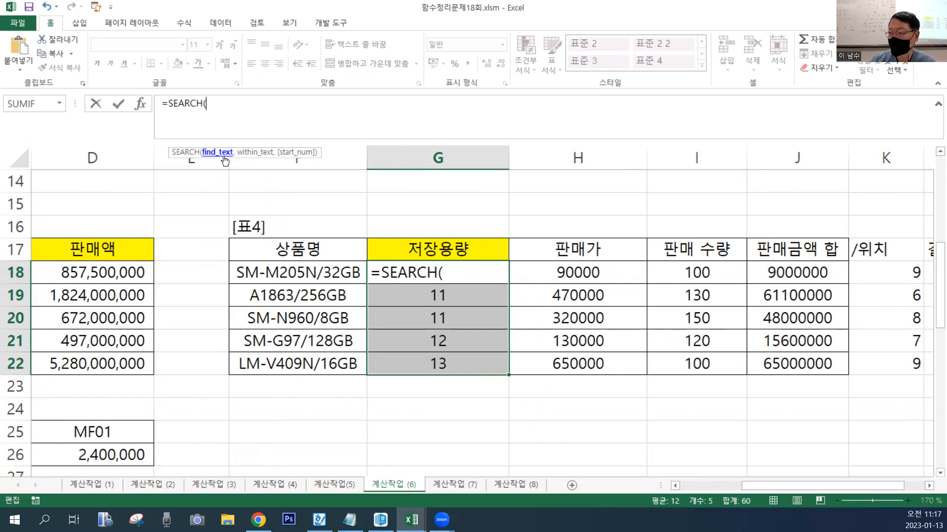
click(141, 103)
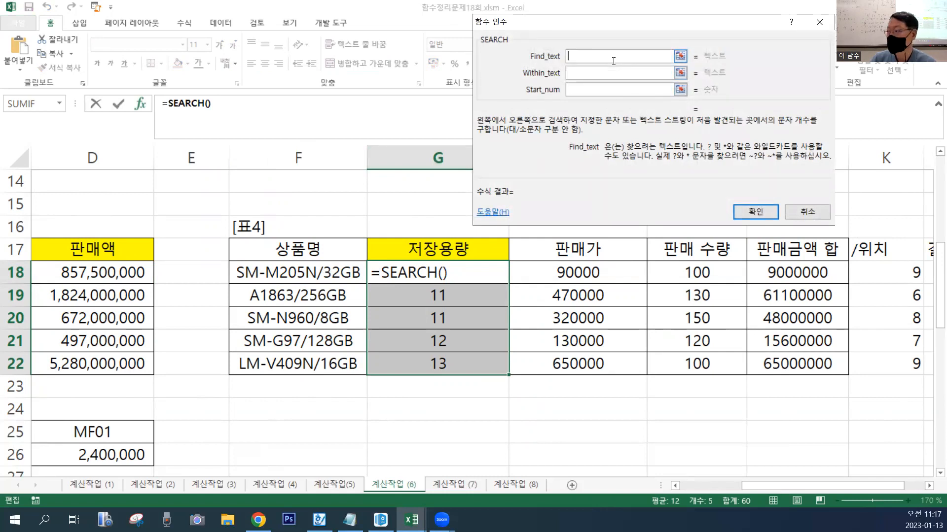
- Set Find_text "/" and Within_text F18, then fill =SEARCH("/",F18) into G18:G22
click(602, 72)
text("/")
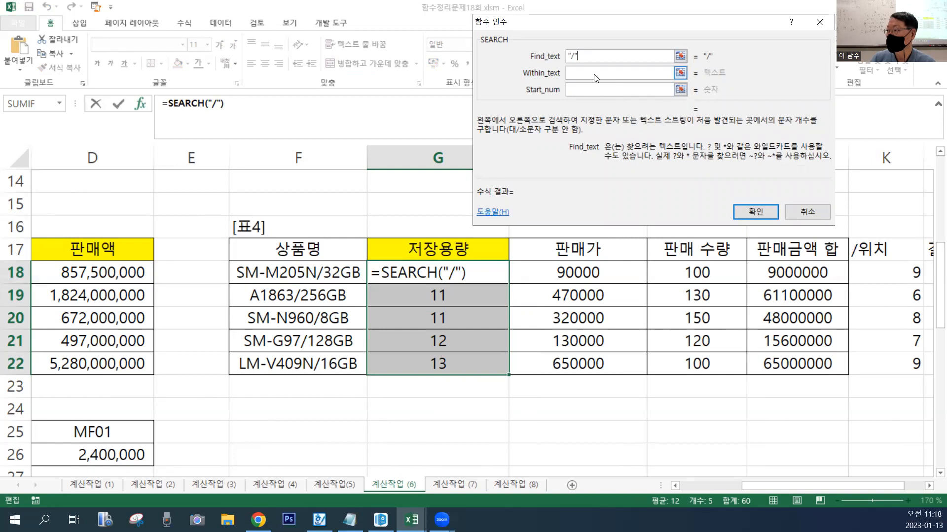
click(595, 74)
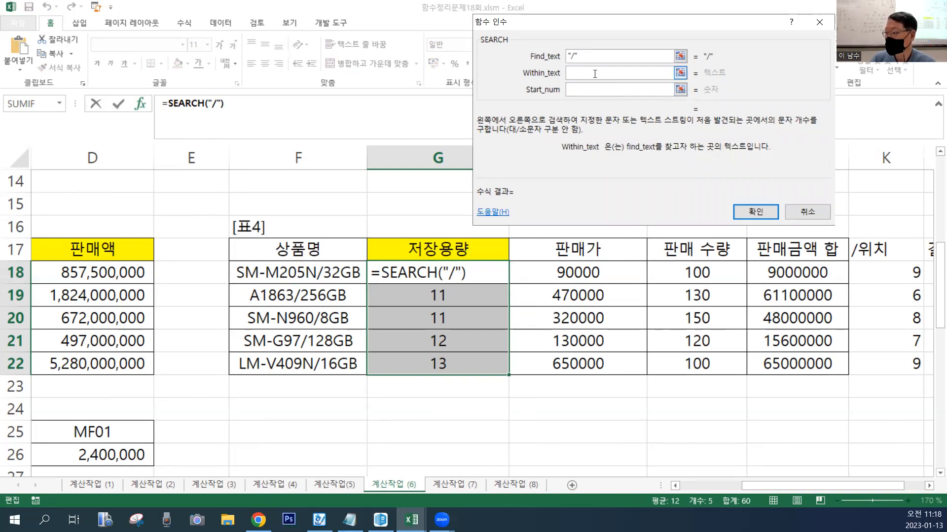
click(312, 281)
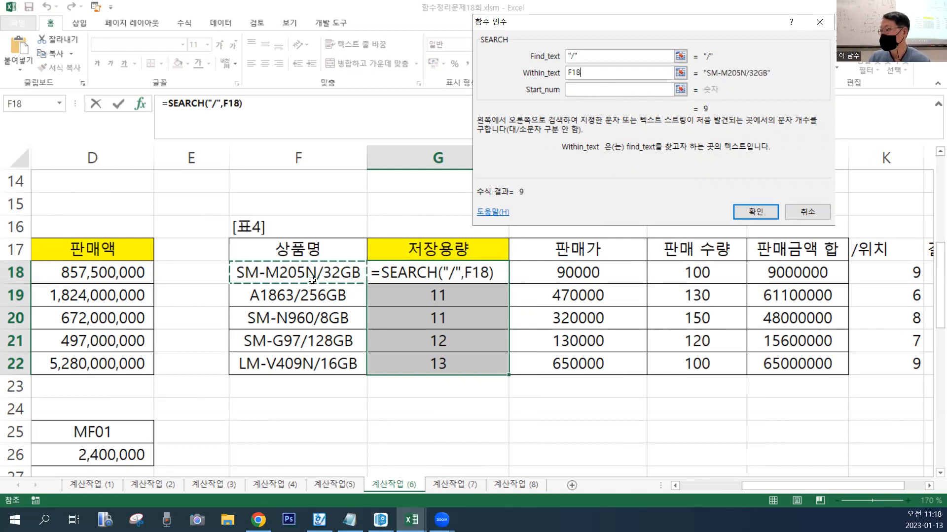
click(597, 92)
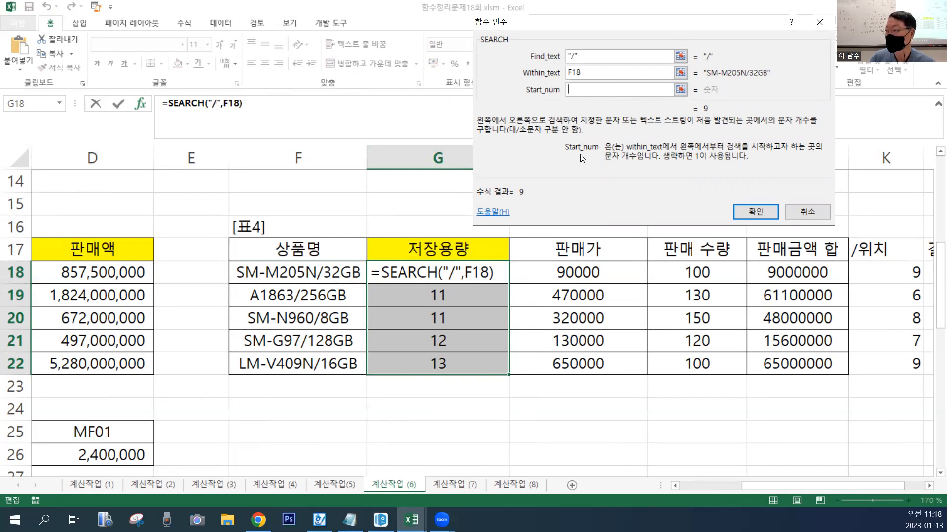
click(756, 212)
click(318, 101)
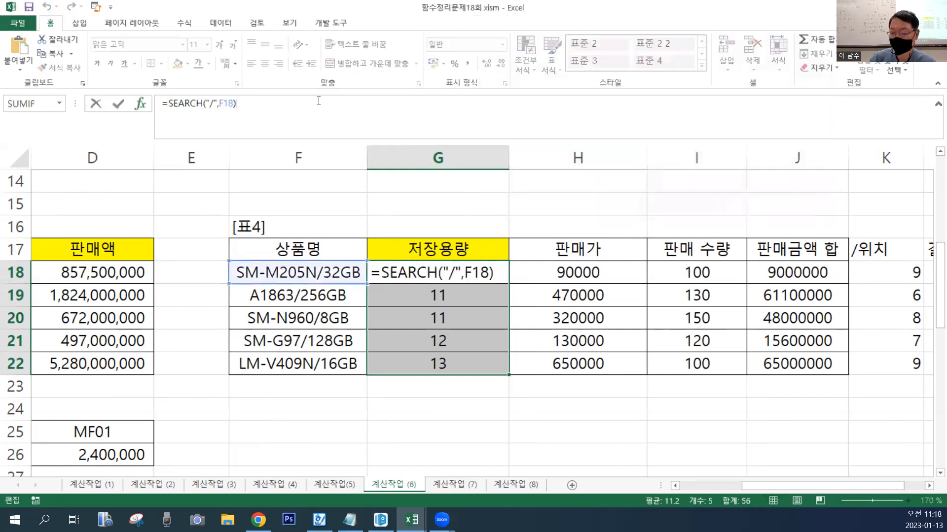
key(ctrl+Return)
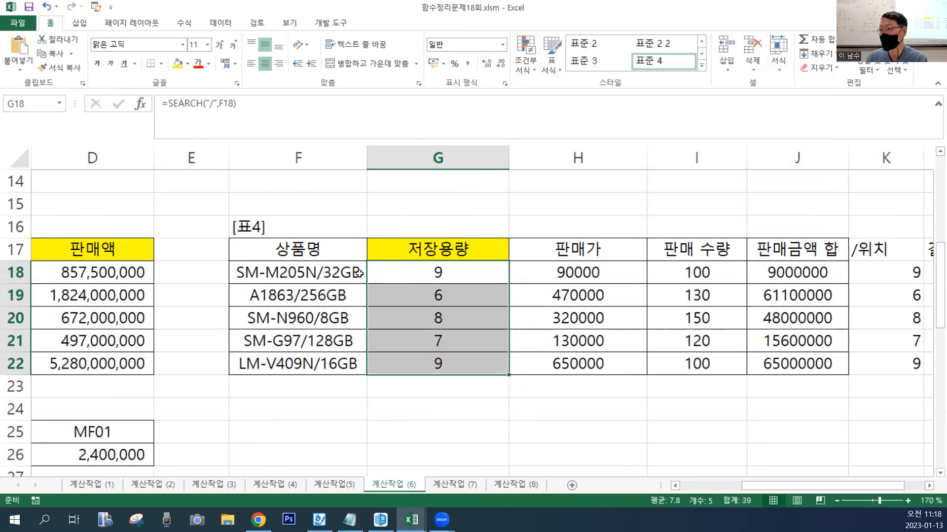
key(ctrl+v)
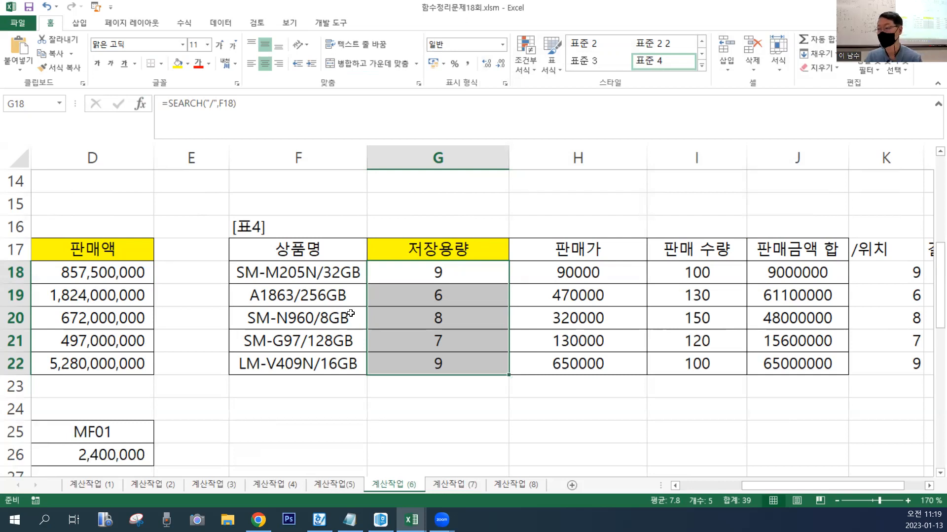
- Change G18:G22 to =LEN(F18)-SEARCH("/",F18), giving 4, 5, 3, 5 and 4
click(171, 103)
text(LEN()
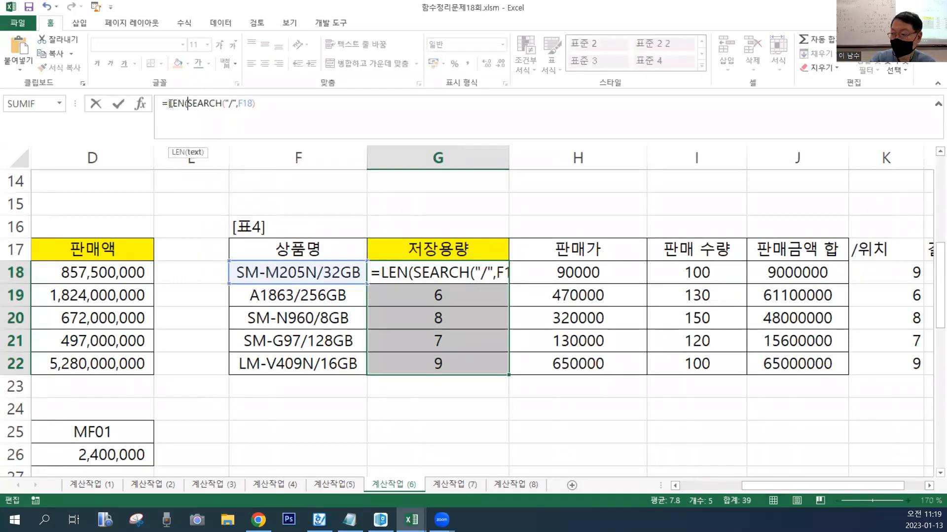
click(291, 273)
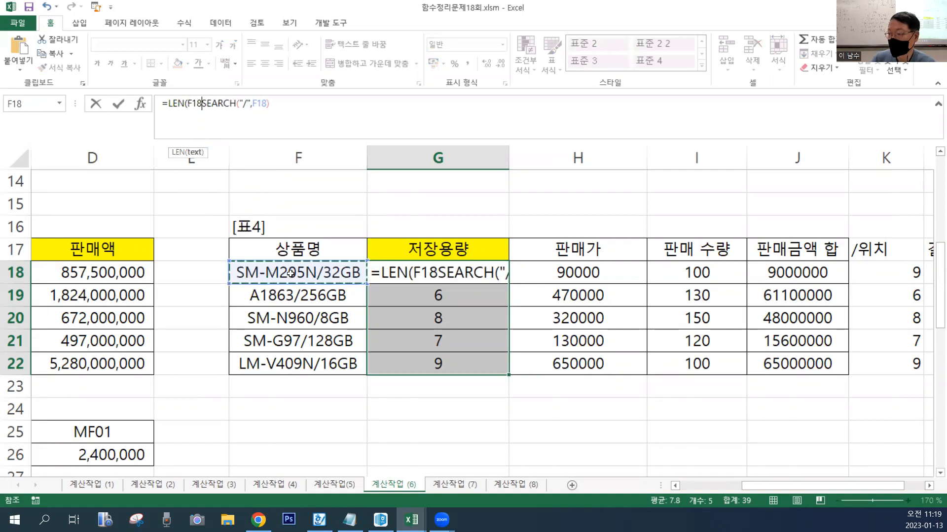
text())
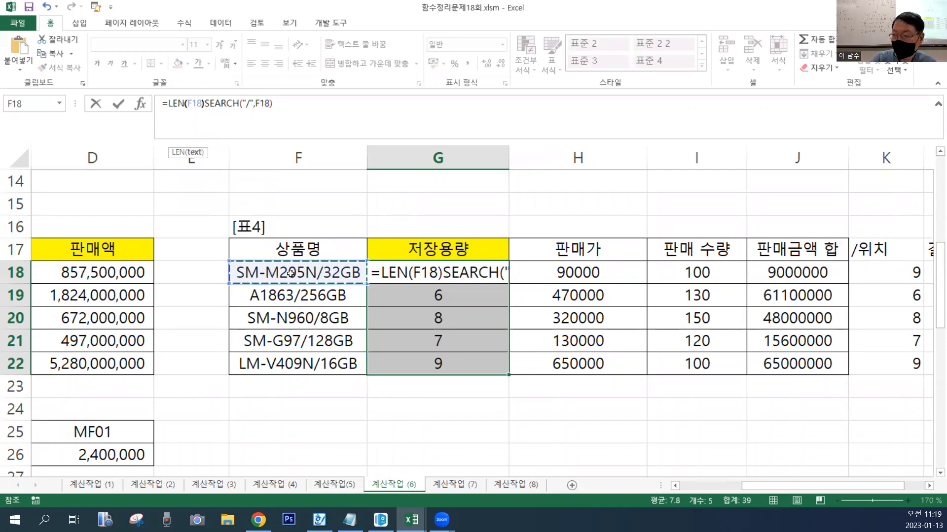
text(-)
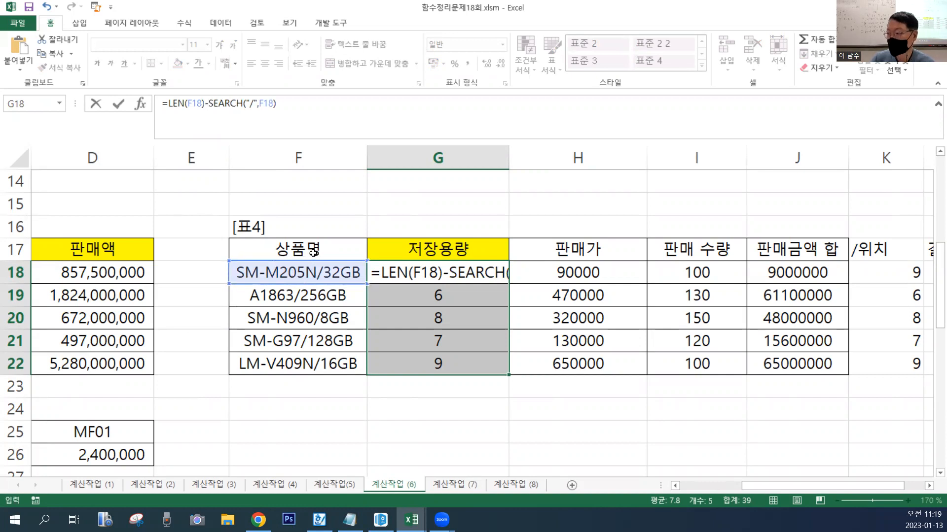
click(277, 103)
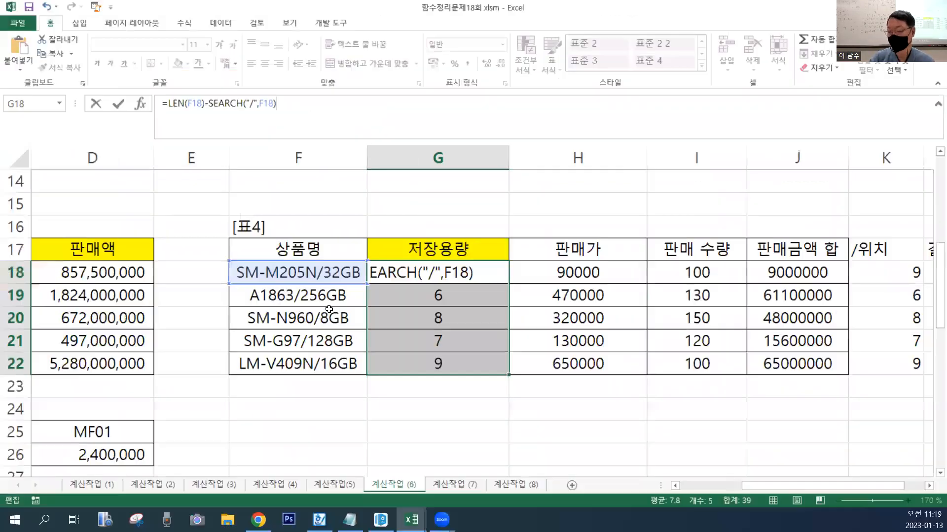
key(ctrl+Return)
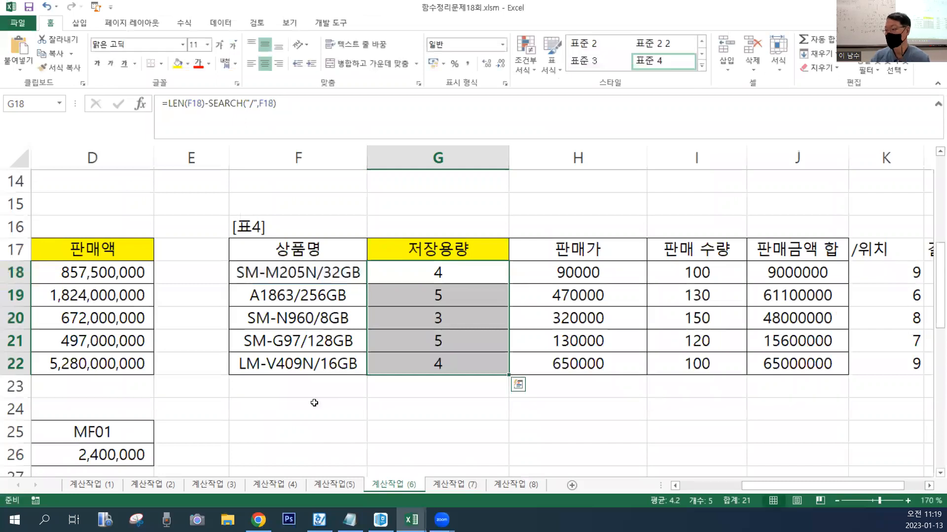
- Check the formulas in G19 through G22 and reselect G18:G22
click(450, 295)
click(450, 316)
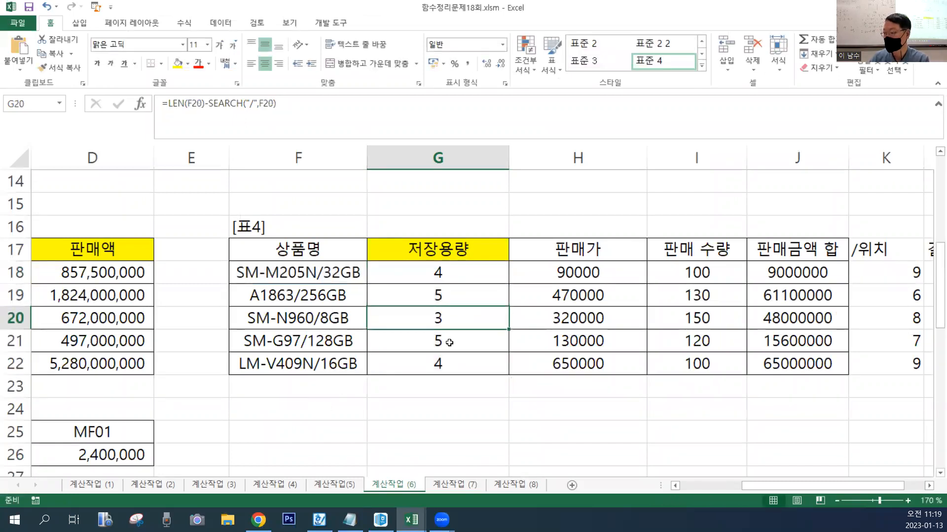
click(450, 340)
click(451, 358)
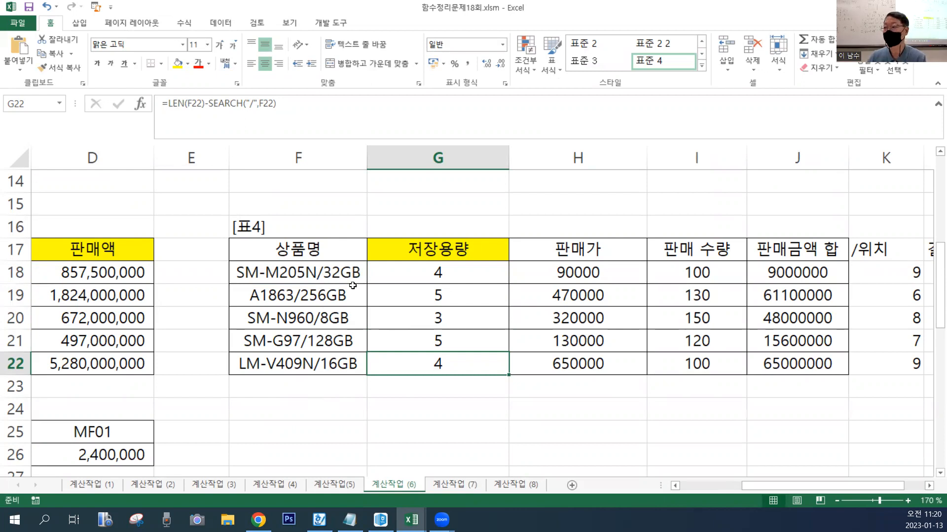
drag(455, 271, 415, 363)
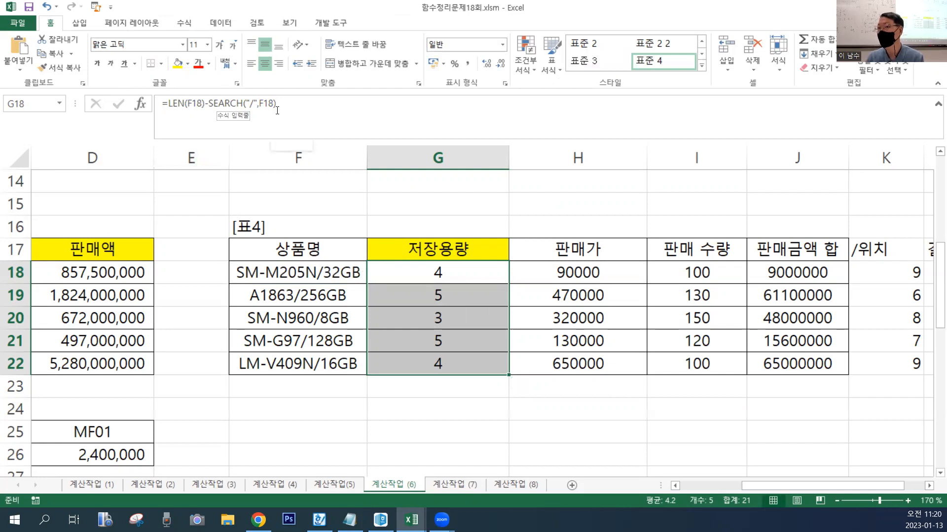
- Wrap the existing G18 formula in RIGHT, with F18 as the text to extract from
click(166, 105)
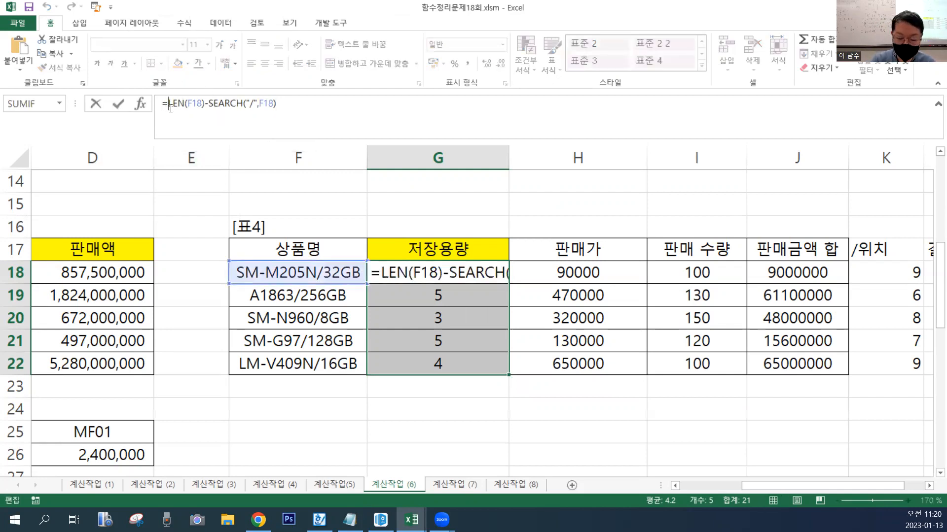
text(RI)
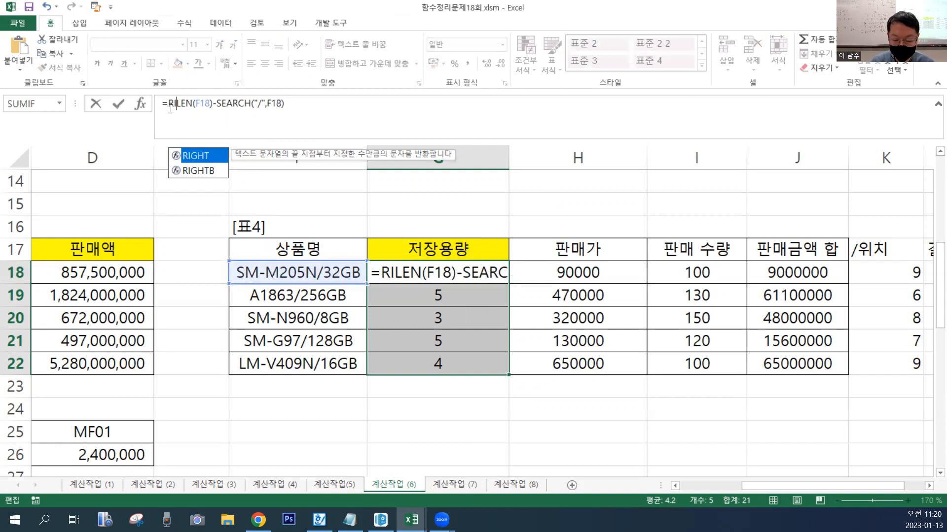
text(GH)
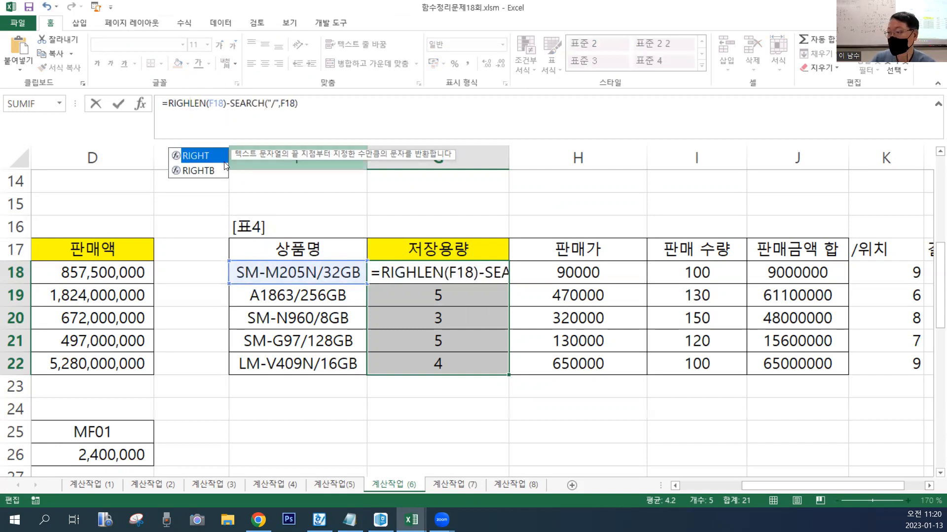
key(Tab)
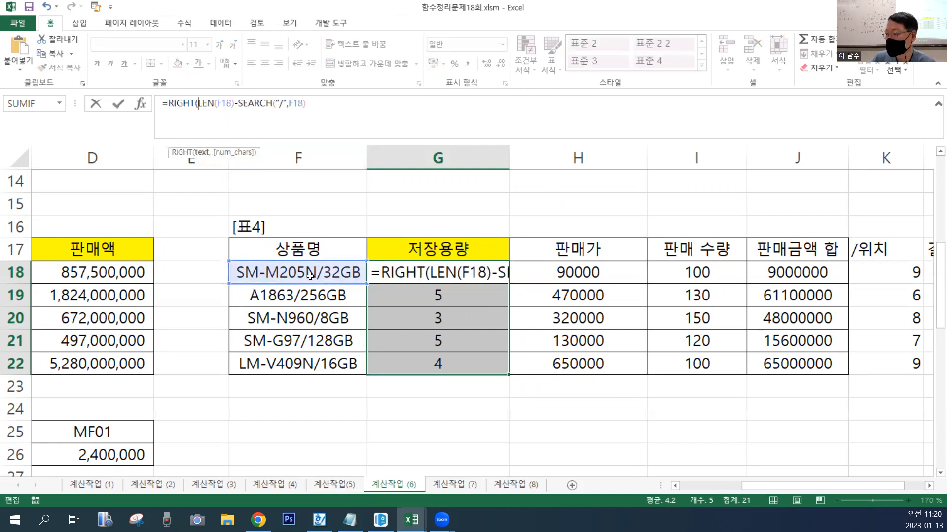
click(313, 277)
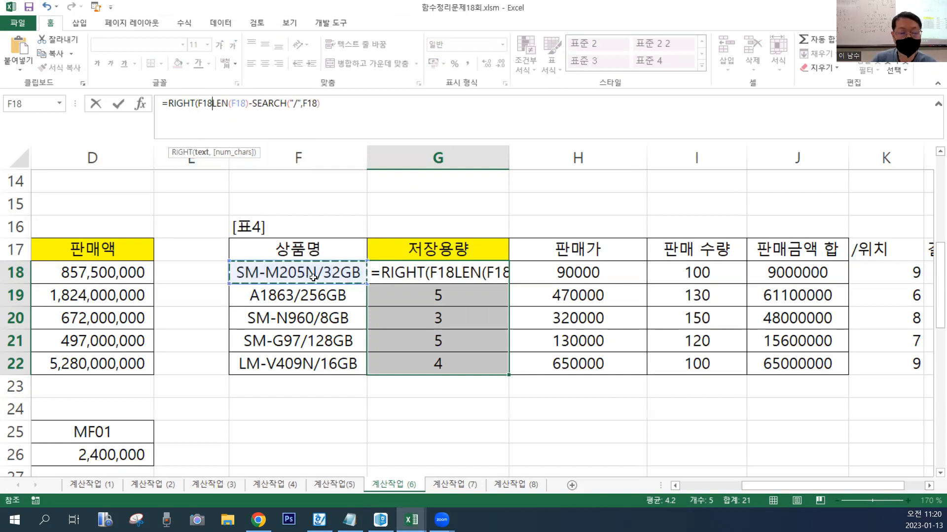
text(,)
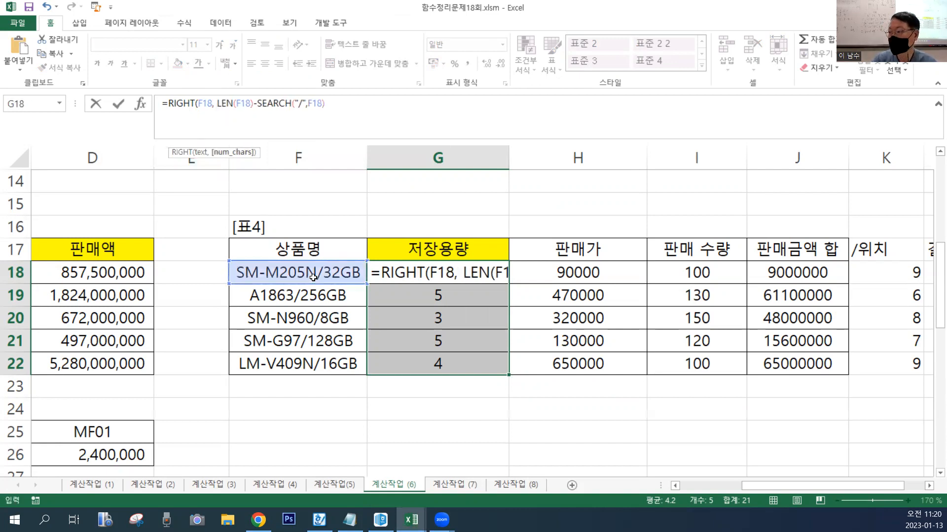
key(shift+Right)
key(shift+Right)
key(shift+Right)
key(BackSpace)
key(BackSpace)
key(BackSpace)
key(BackSpace)
key(BackSpace)
key(BackSpace)
key(BackSpace)
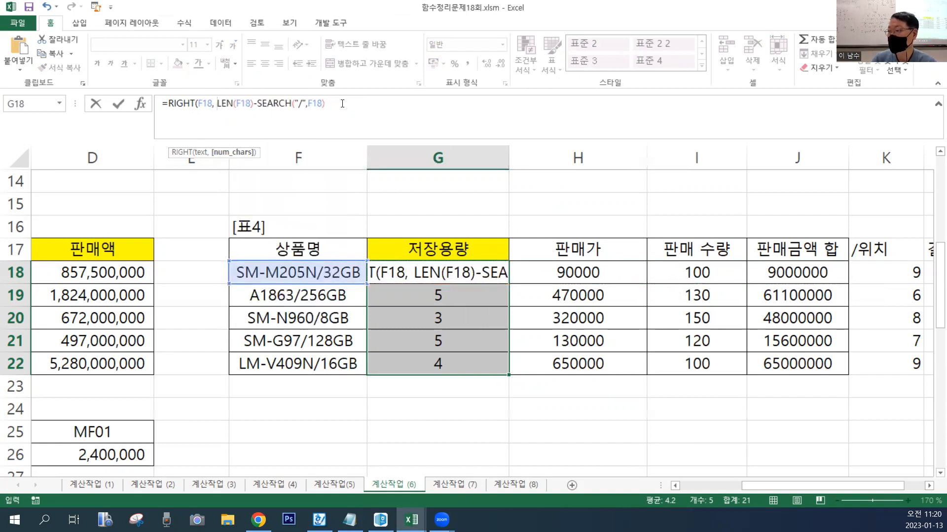
- Close RIGHT with the LEN(F18)-SEARCH("/",F18) count and fill G18:G22 with Ctrl+Enter
drag(324, 104, 216, 105)
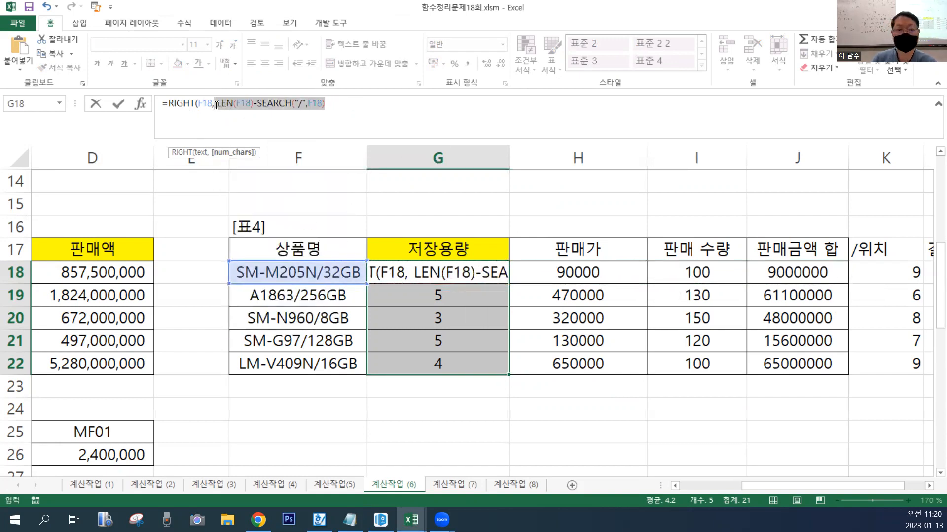
click(370, 113)
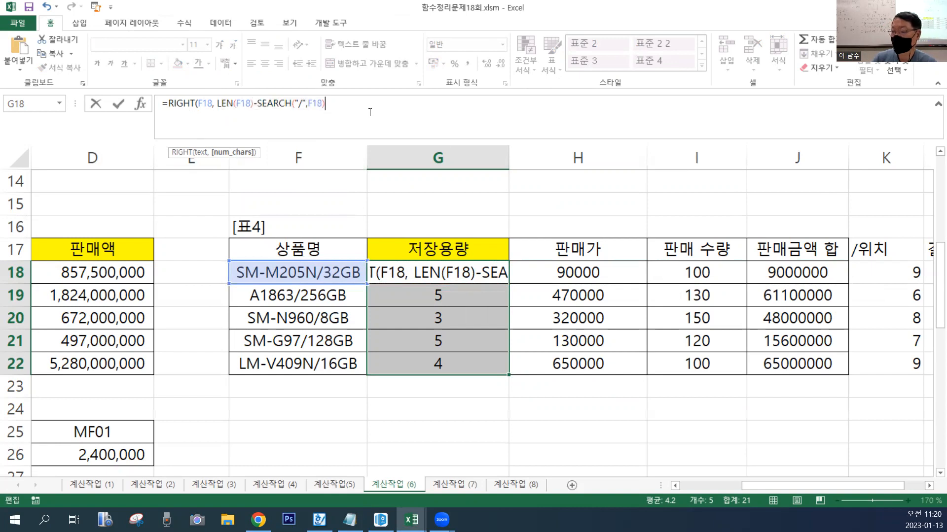
text())
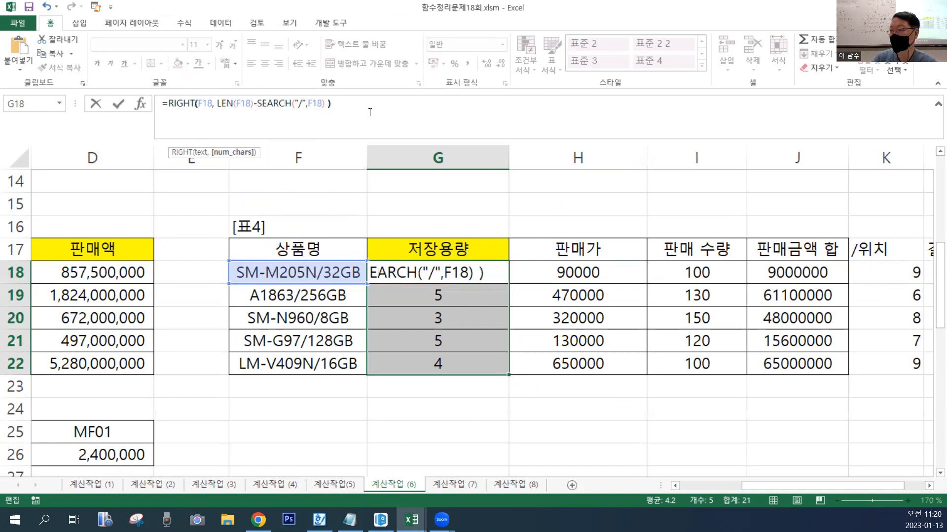
drag(216, 103, 325, 105)
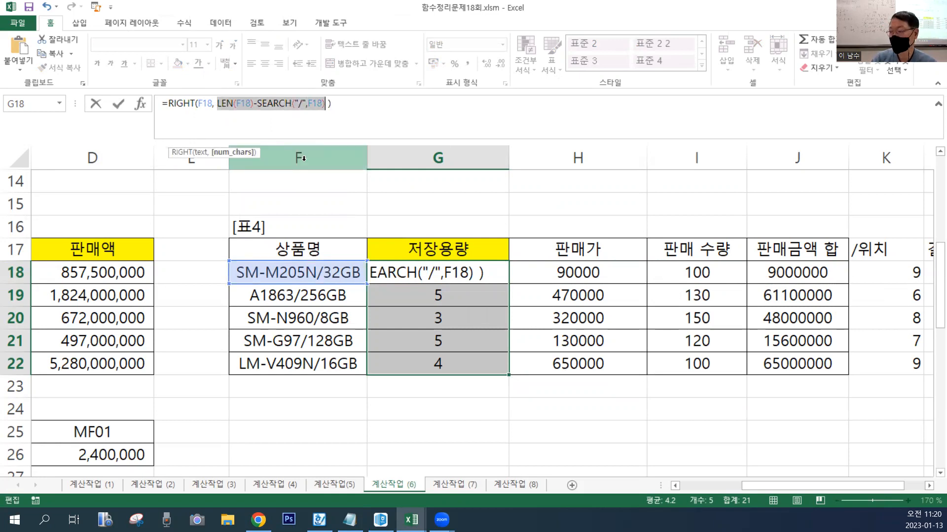
key(ctrl+Return)
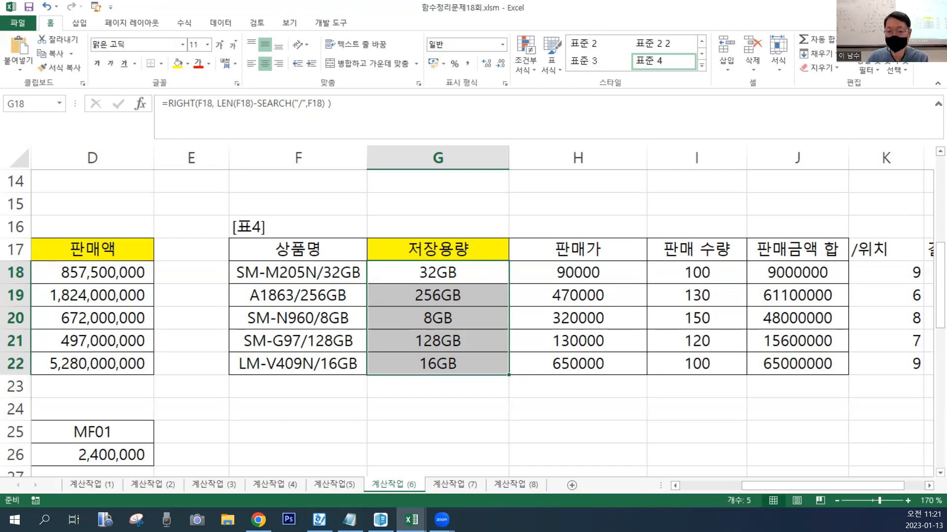
key(alt+Tab)
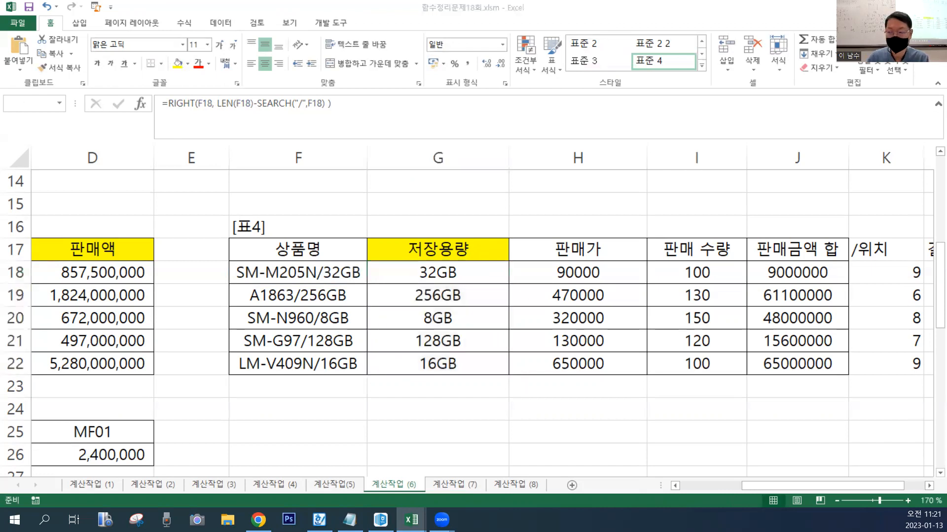
key(alt+Tab)
key(alt+Tab)
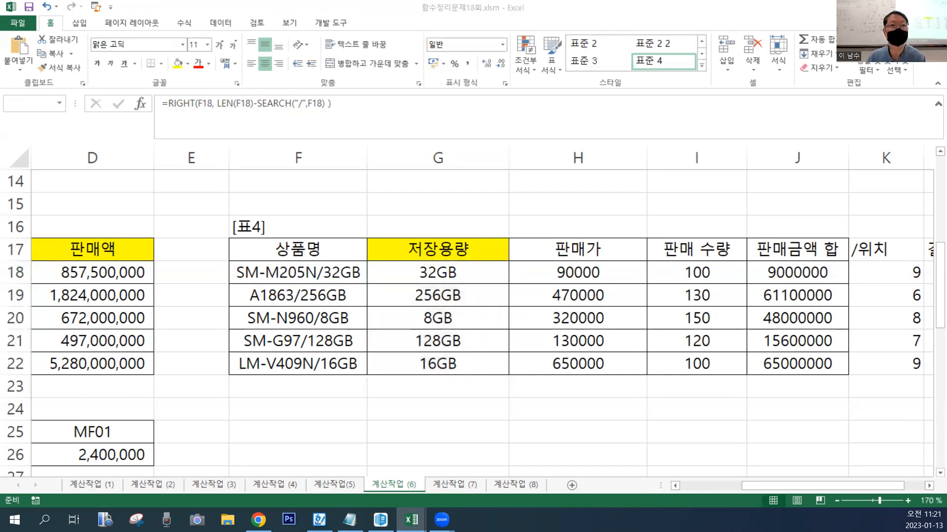
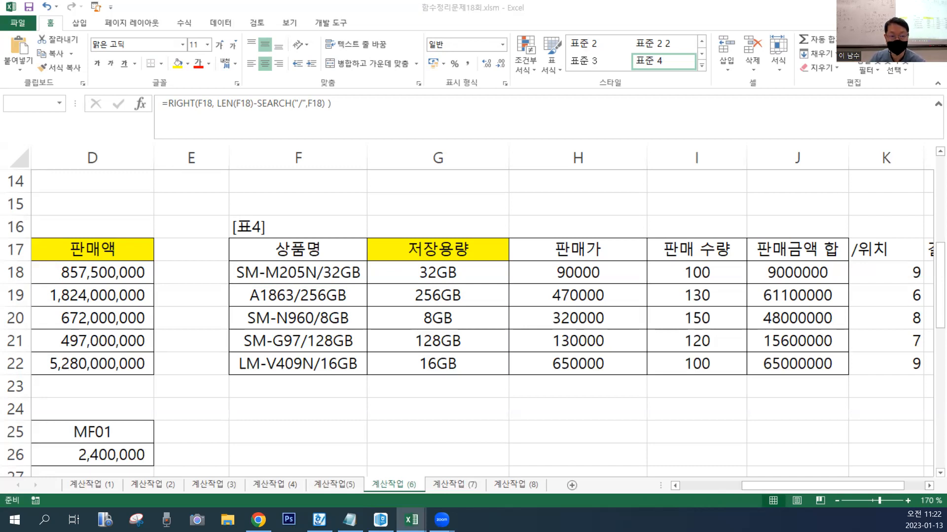
- Select the four blank 인사고과평균 cells C44:C47 and start a formula in the formula bar
click(411, 485)
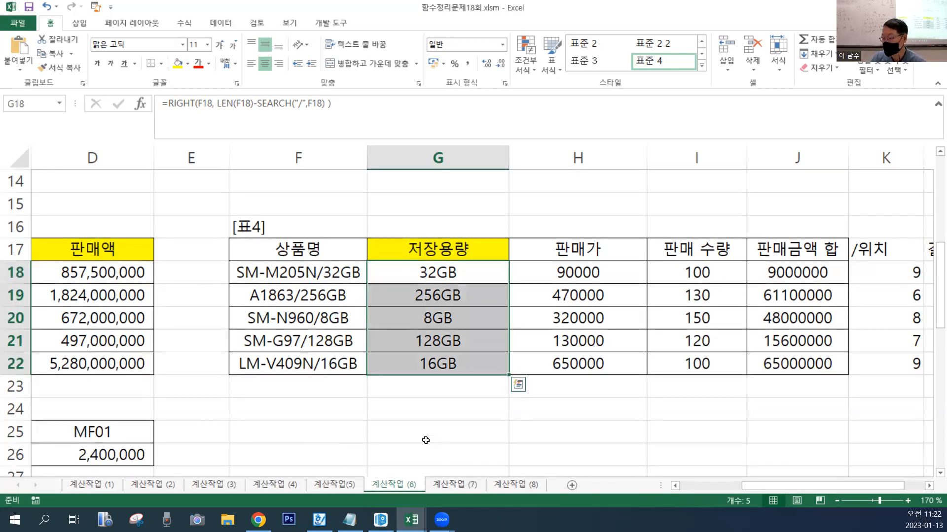
scroll(425, 441, down, 4)
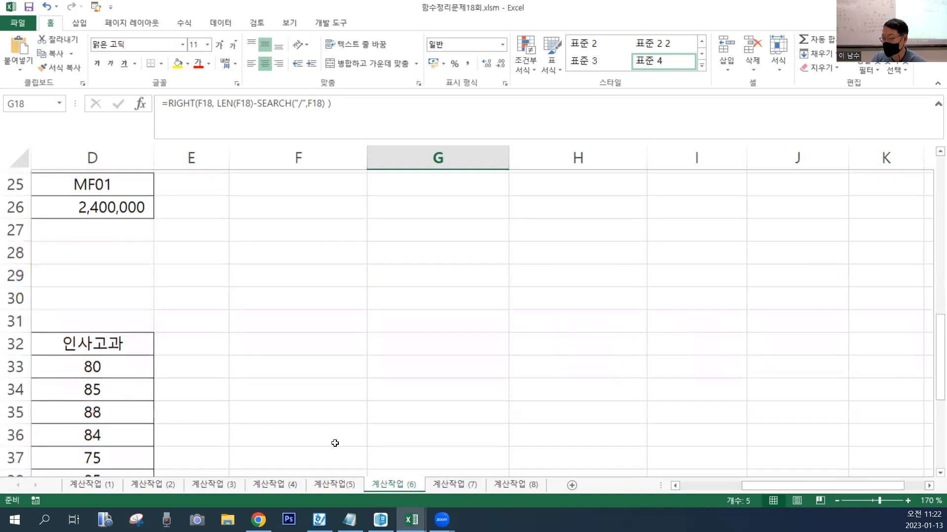
scroll(335, 443, down, 1)
drag(746, 487, 684, 490)
click(290, 392)
scroll(296, 372, down, 3)
click(264, 320)
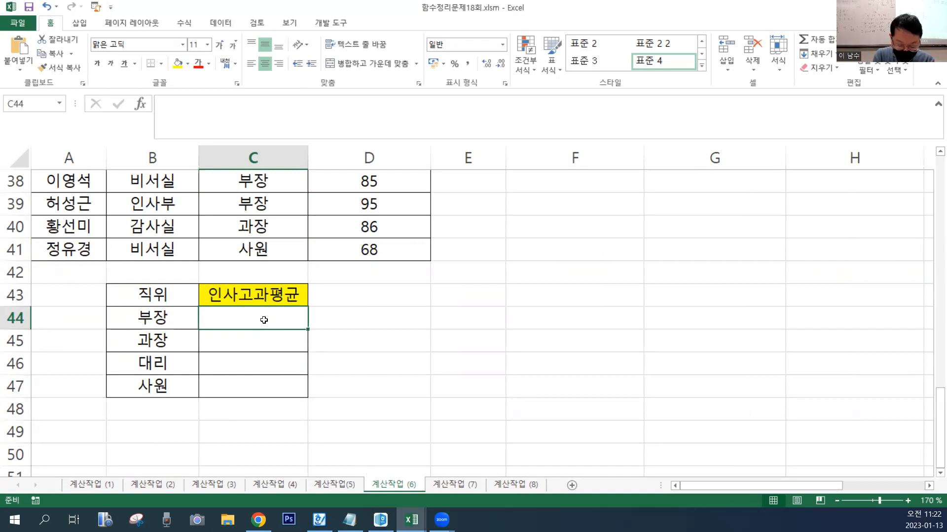
drag(264, 320, 272, 378)
click(280, 127)
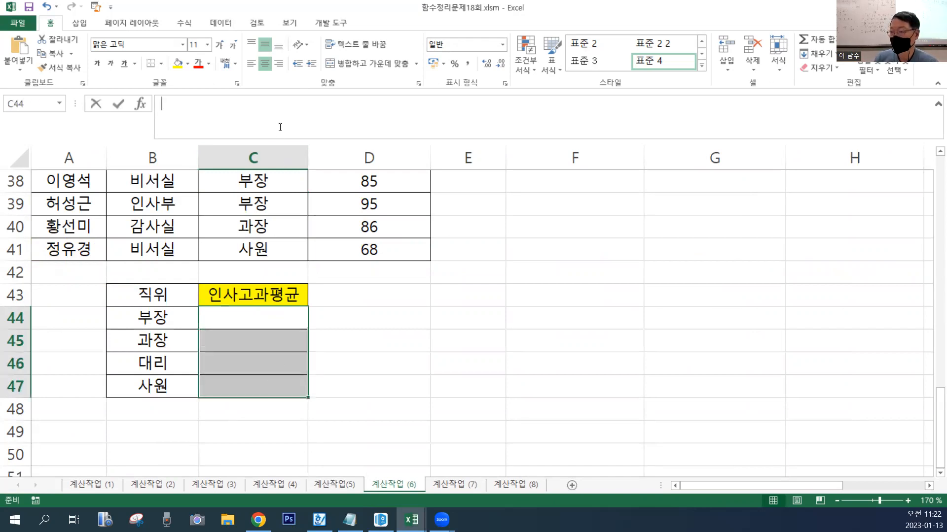
scroll(232, 346, up, 1)
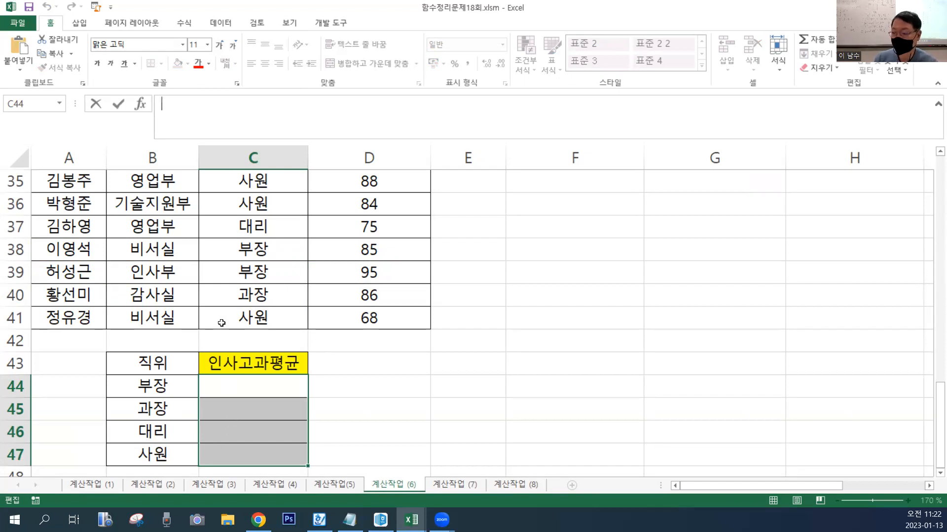
- Fill C44:C47 with =B44&"-", showing 부장-, 과장-, 대리- and 사원-
text(=)
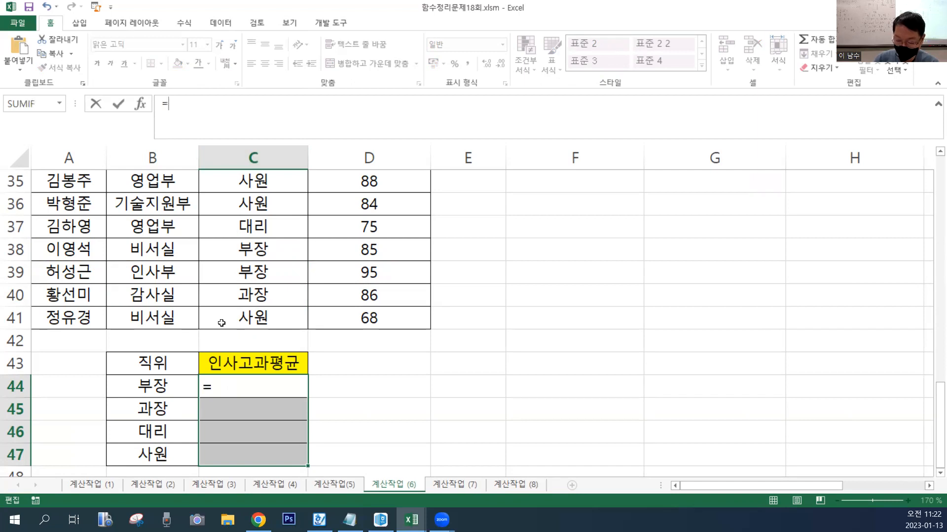
click(167, 391)
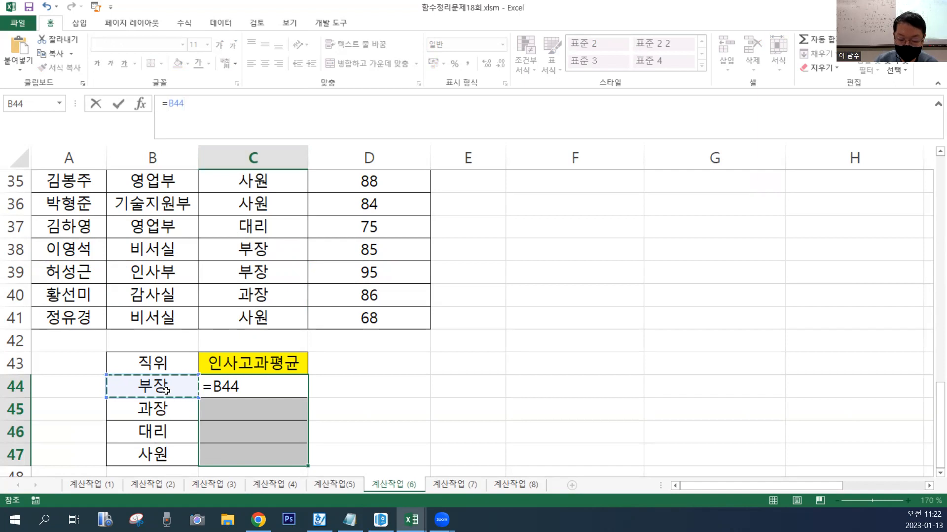
text(&"-)
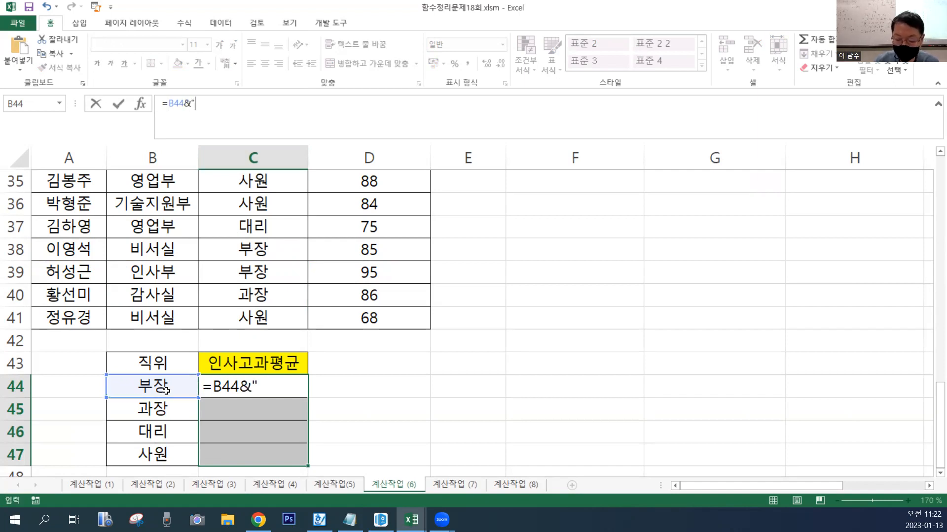
text(")
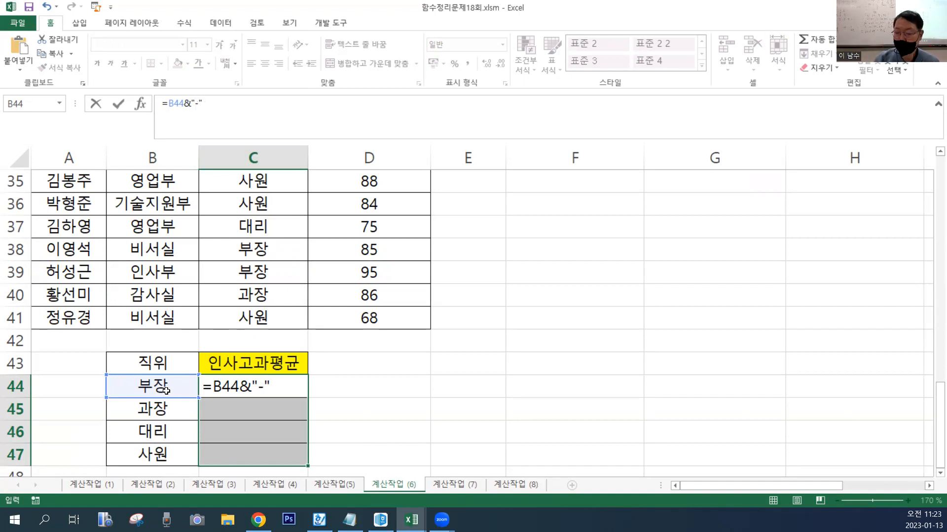
key(ctrl+Return)
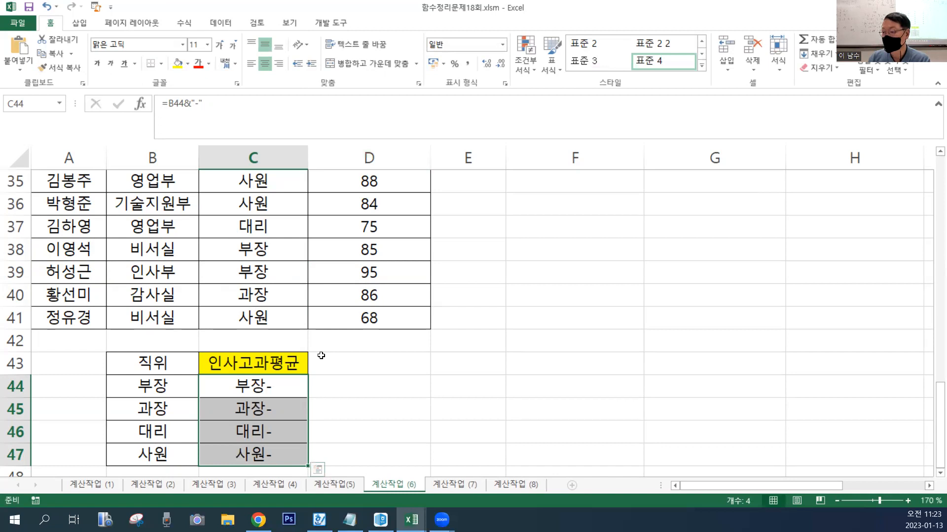
scroll(327, 306, up, 1)
scroll(400, 348, down, 2)
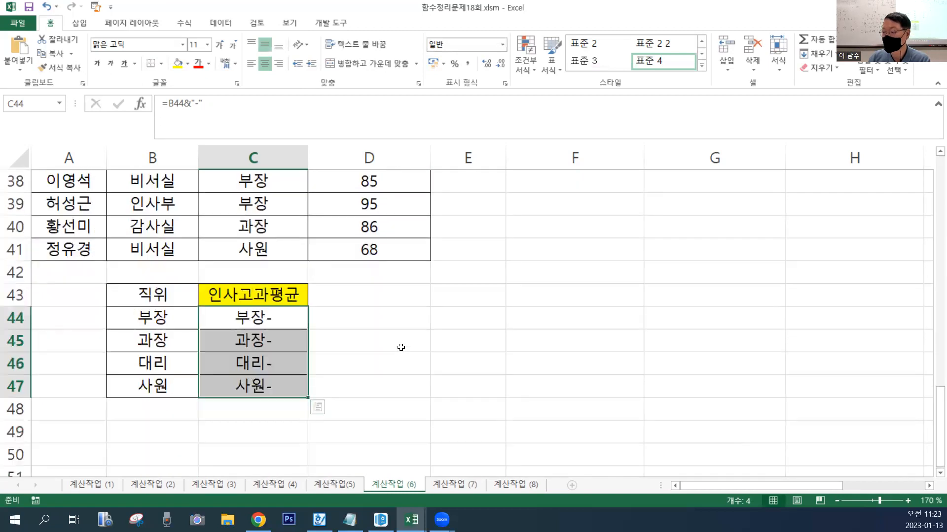
scroll(399, 344, up, 2)
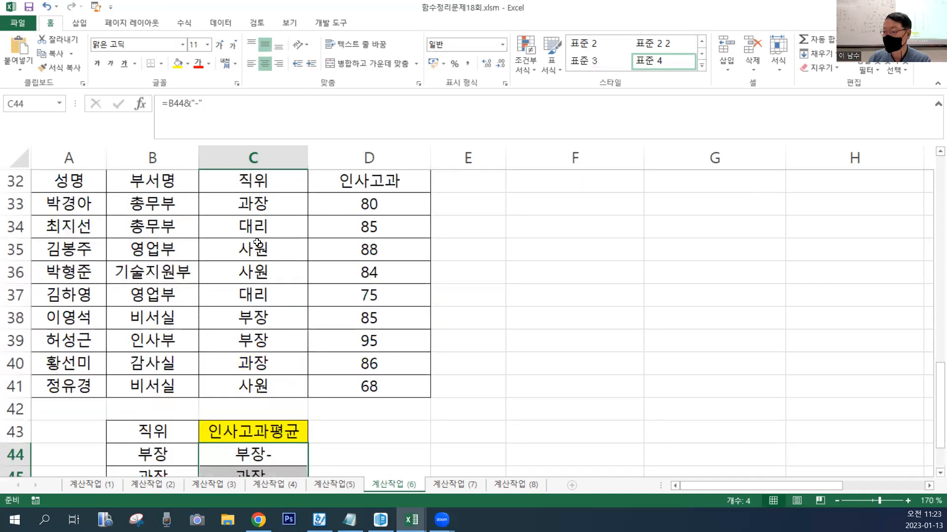
scroll(327, 359, down, 2)
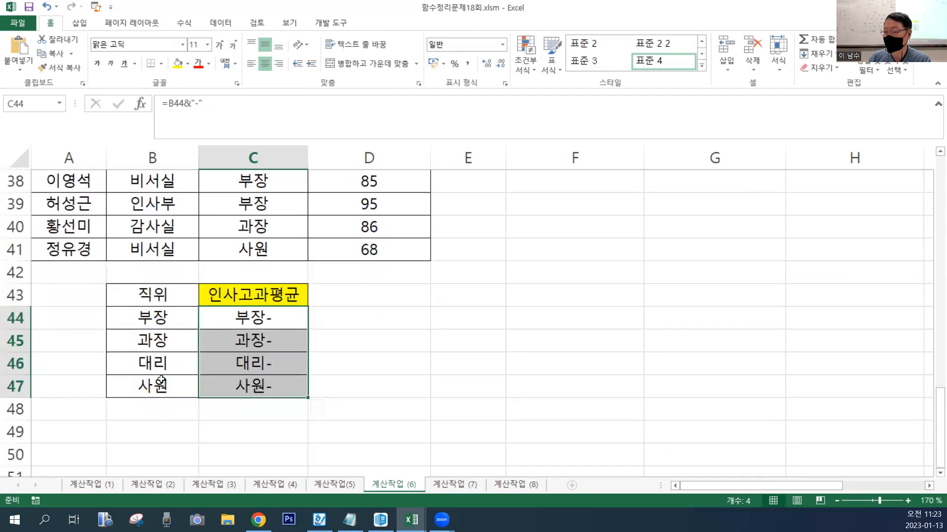
scroll(320, 372, up, 2)
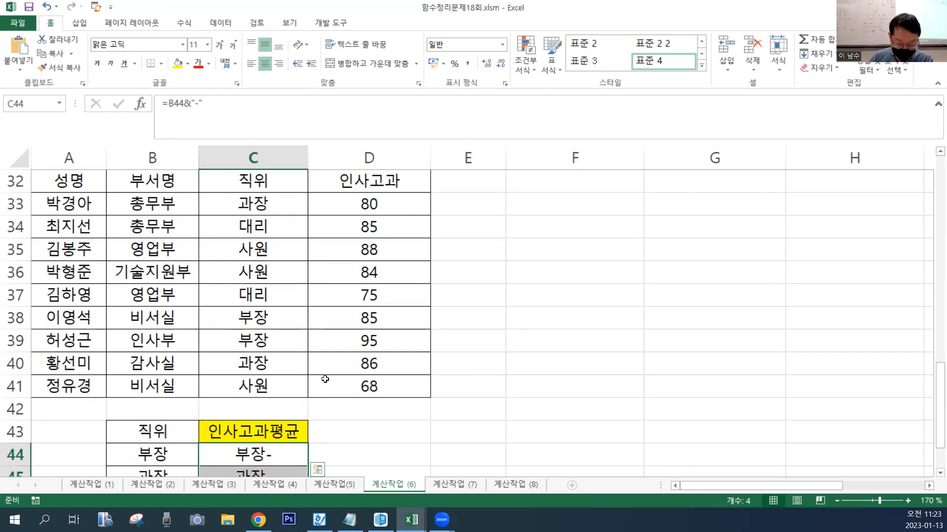
- Extend C44's formula to =B44&"-"&AVERAGEIF( using the autocomplete list
click(221, 111)
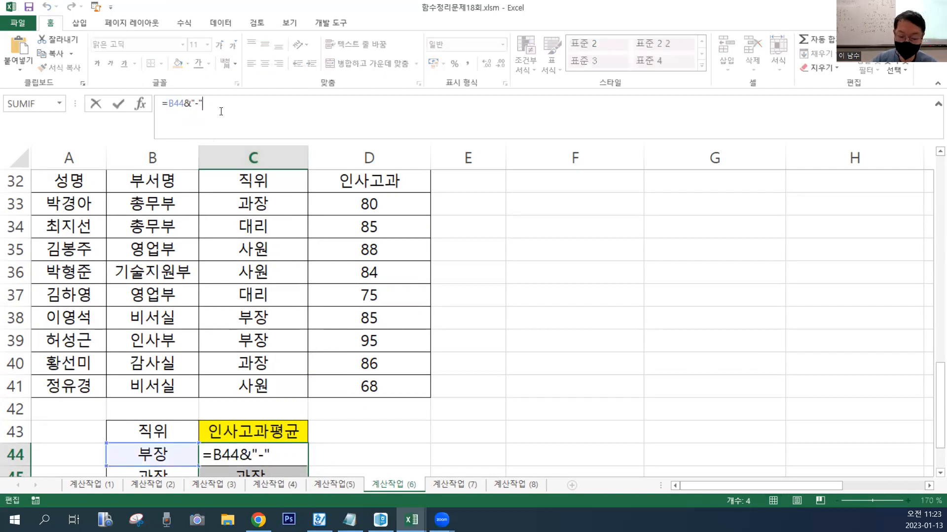
text(&)
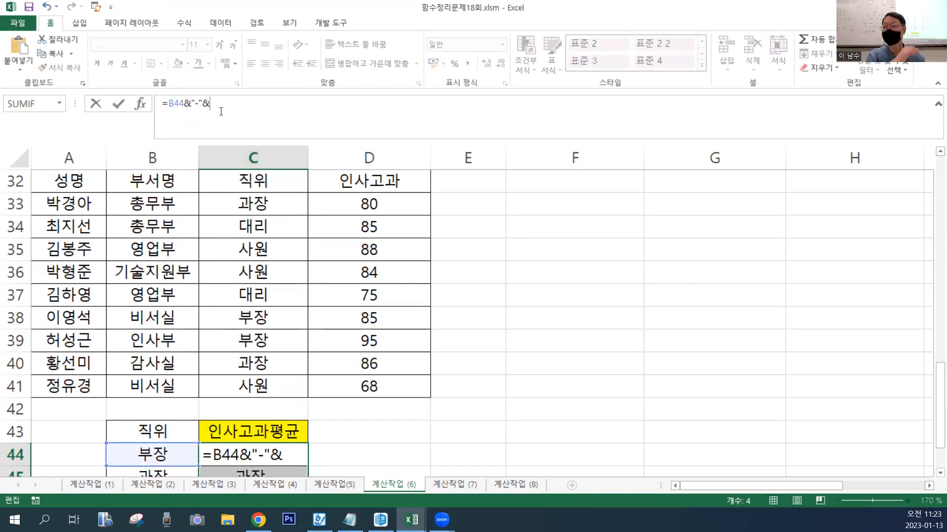
text(A)
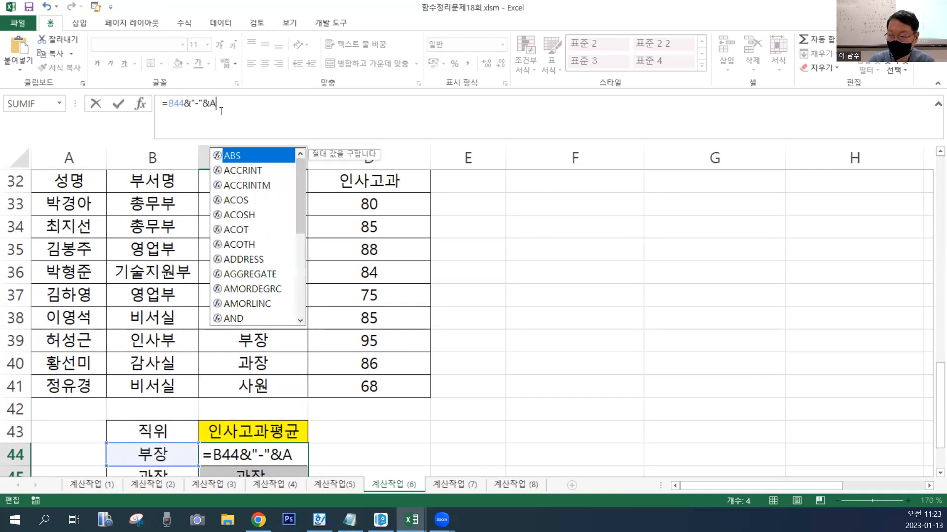
text(V)
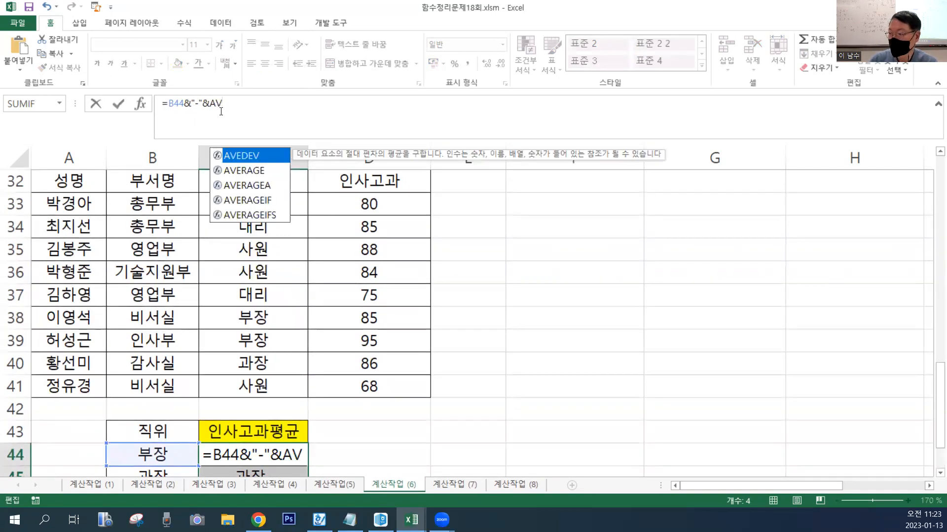
double_click(248, 199)
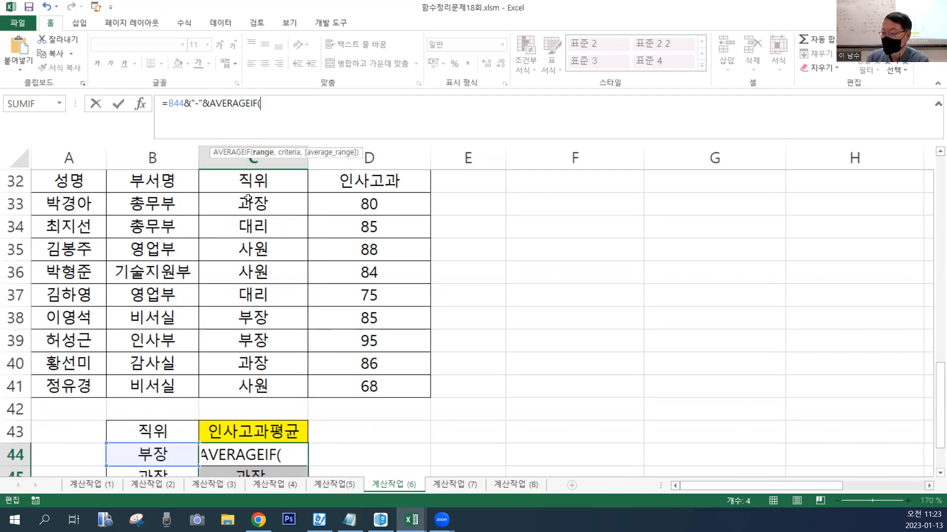
- Abandon the draft formula and commit C44 as an empty cell
scroll(341, 421, down, 2)
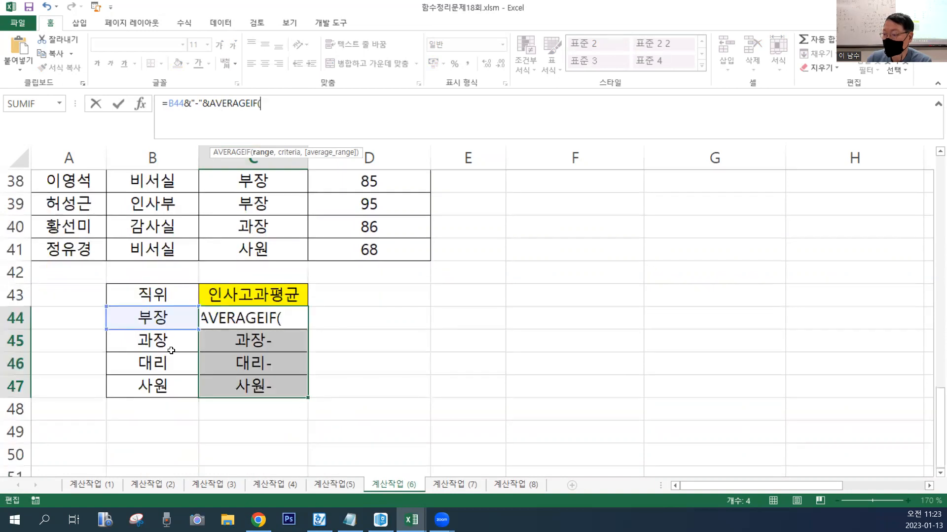
scroll(170, 391, up, 3)
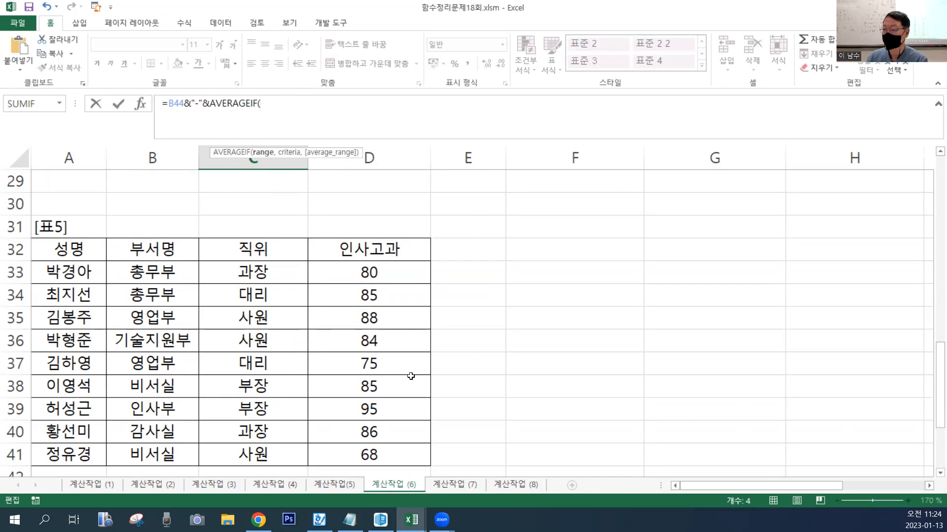
scroll(411, 376, down, 3)
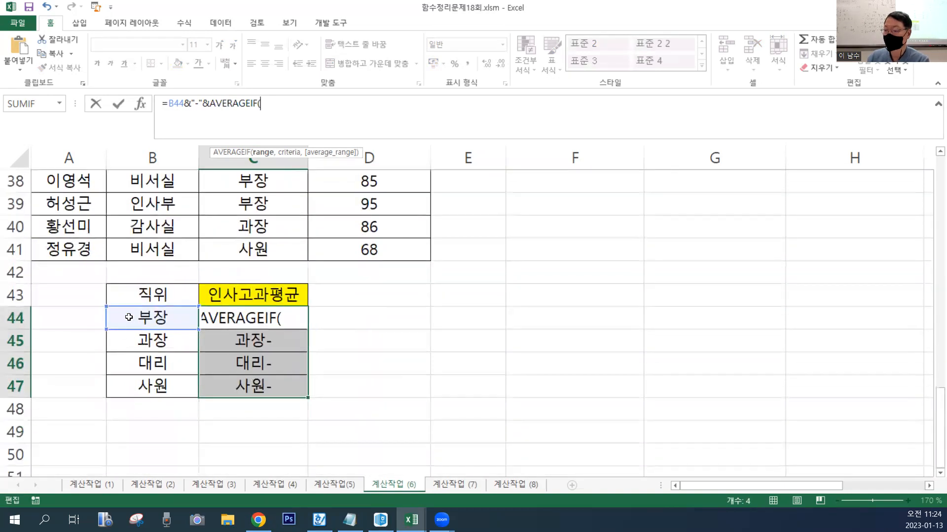
scroll(176, 379, up, 2)
scroll(176, 379, up, 1)
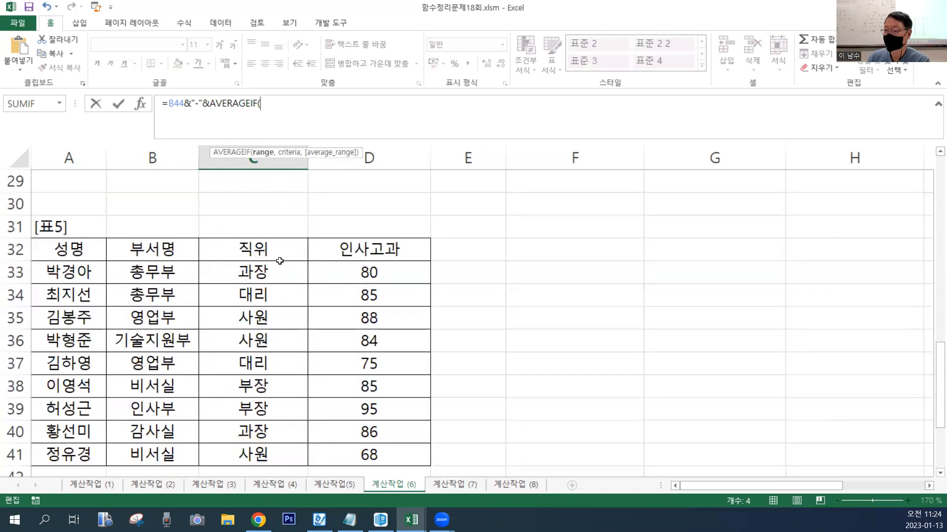
scroll(513, 413, down, 1)
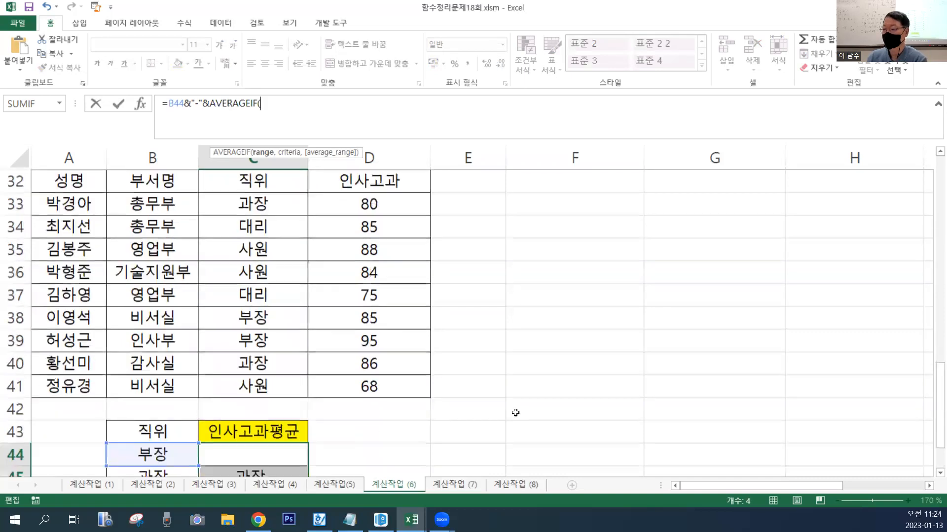
scroll(516, 413, up, 1)
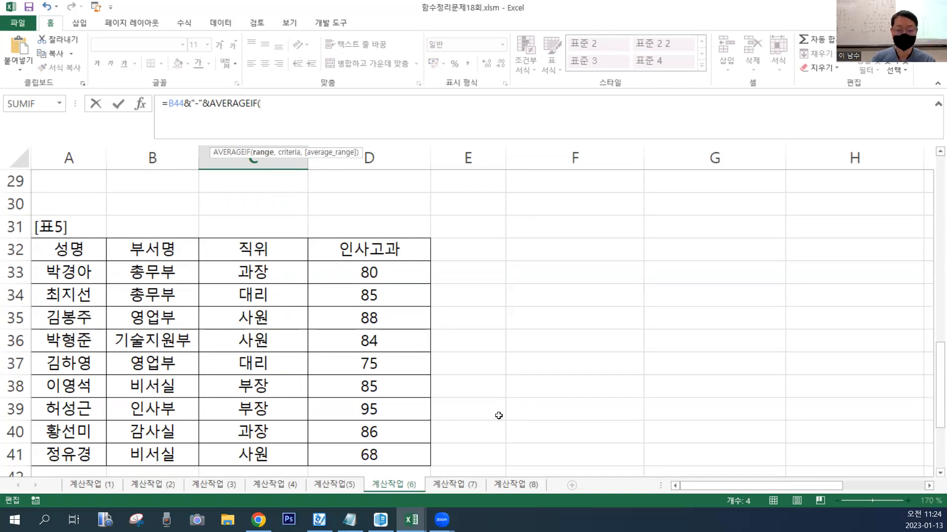
key(BackSpace)
key(BackSpace)
key(BackSpace)
key(BackSpace)
key(BackSpace)
key(BackSpace)
key(BackSpace)
key(BackSpace)
key(BackSpace)
key(BackSpace)
key(BackSpace)
key(BackSpace)
key(BackSpace)
key(BackSpace)
key(BackSpace)
key(BackSpace)
key(BackSpace)
key(BackSpace)
key(BackSpace)
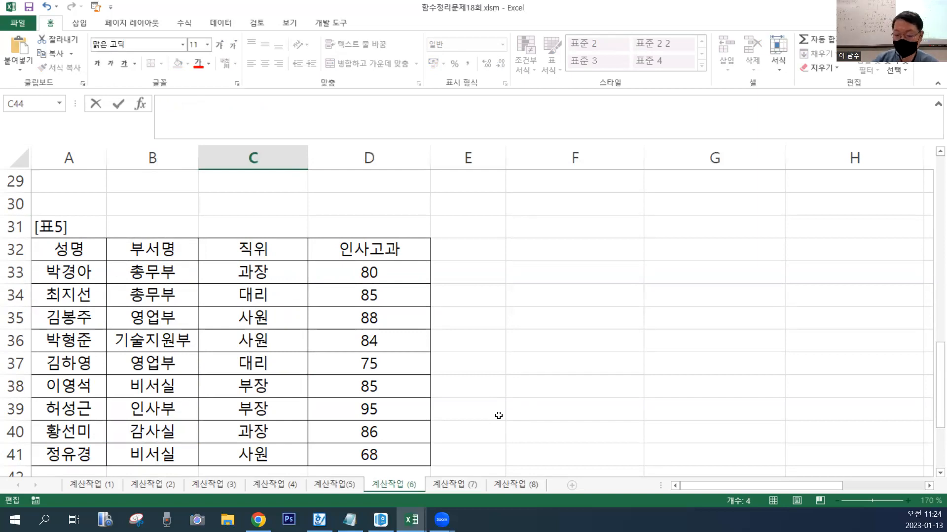
key(Return)
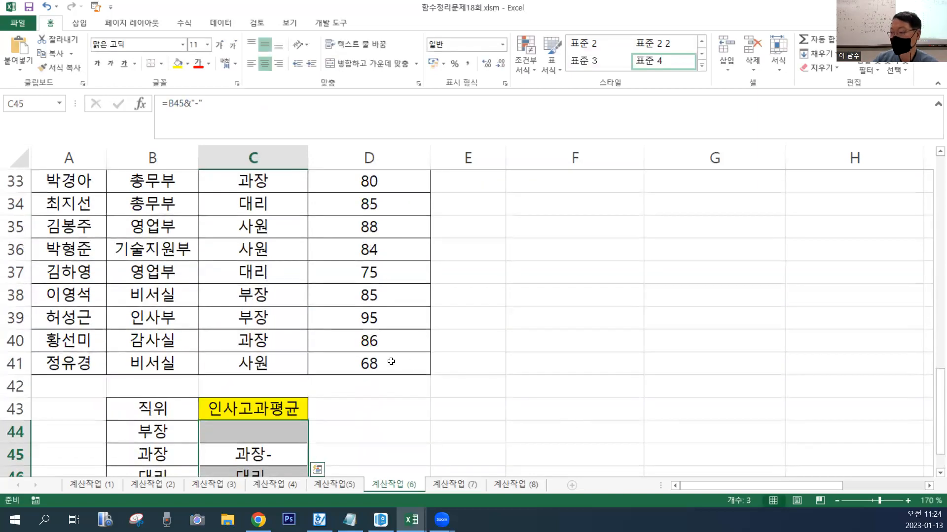
- Delete the leftover hyphen results in C45:C47
scroll(391, 362, down, 4)
scroll(317, 248, up, 2)
drag(272, 293, 303, 374)
key(Delete)
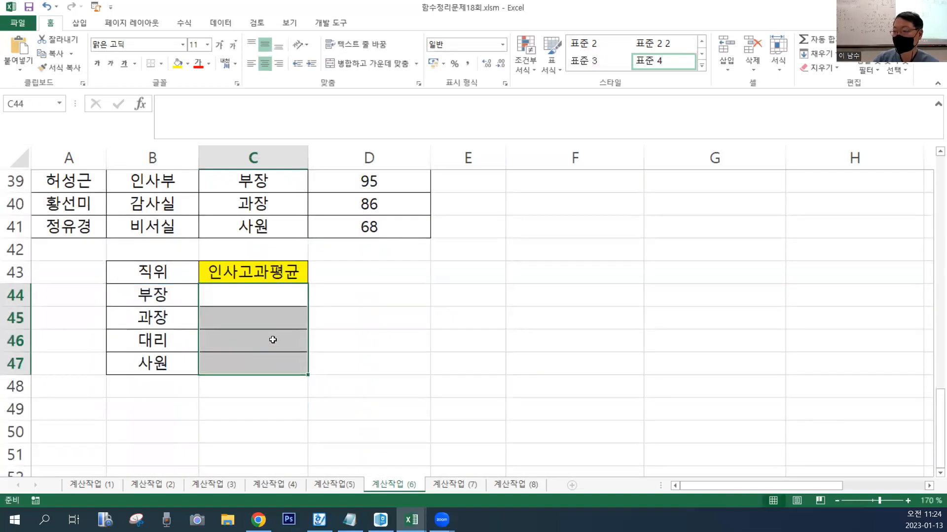
- Check the 인사고과 scores in D38 and D39 of the 표5 table
scroll(272, 340, up, 2)
scroll(274, 339, down, 1)
scroll(274, 336, up, 1)
scroll(273, 337, down, 1)
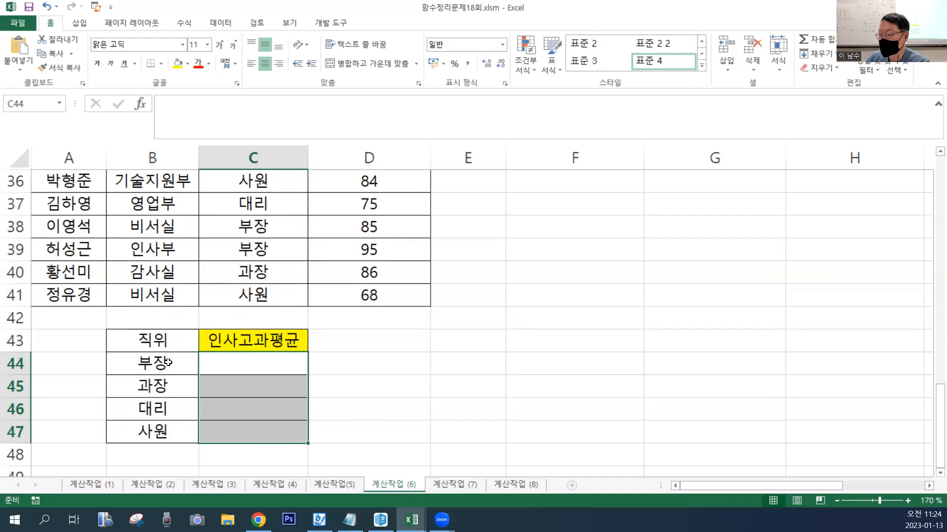
scroll(207, 368, up, 1)
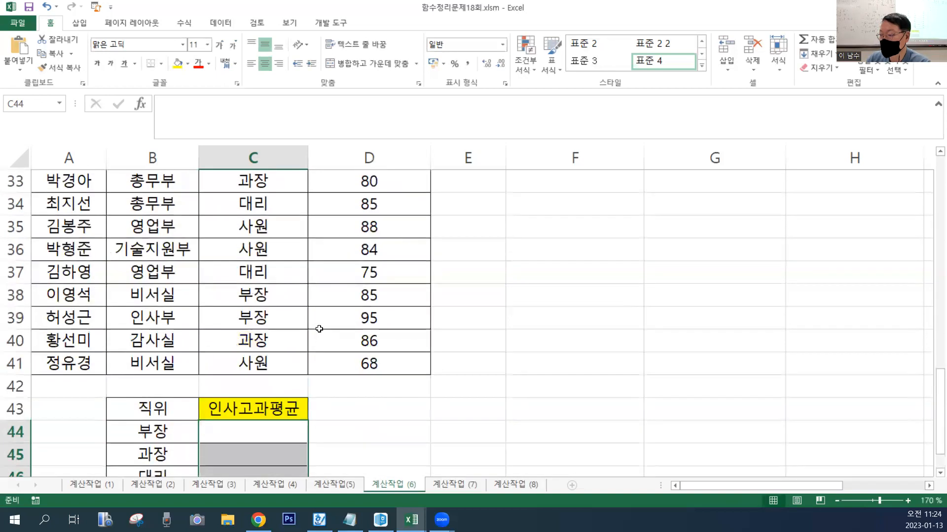
scroll(271, 345, up, 1)
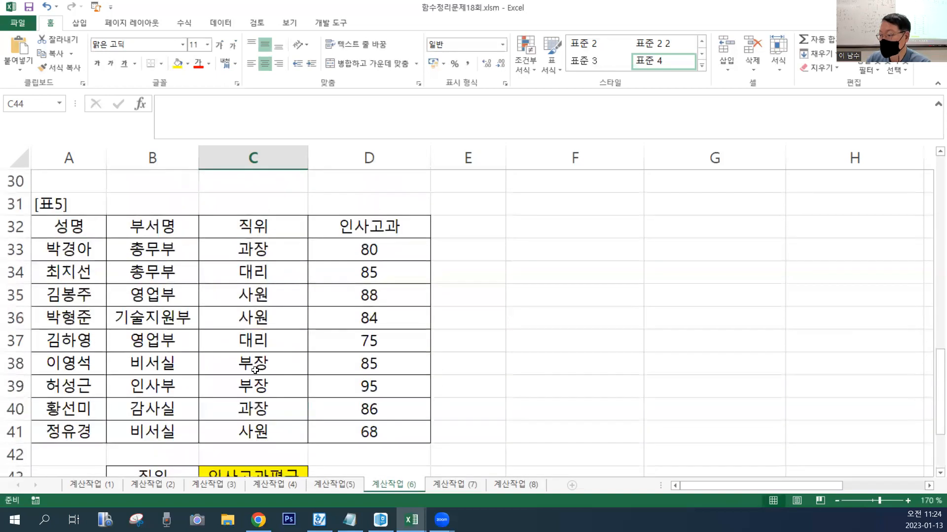
click(367, 367)
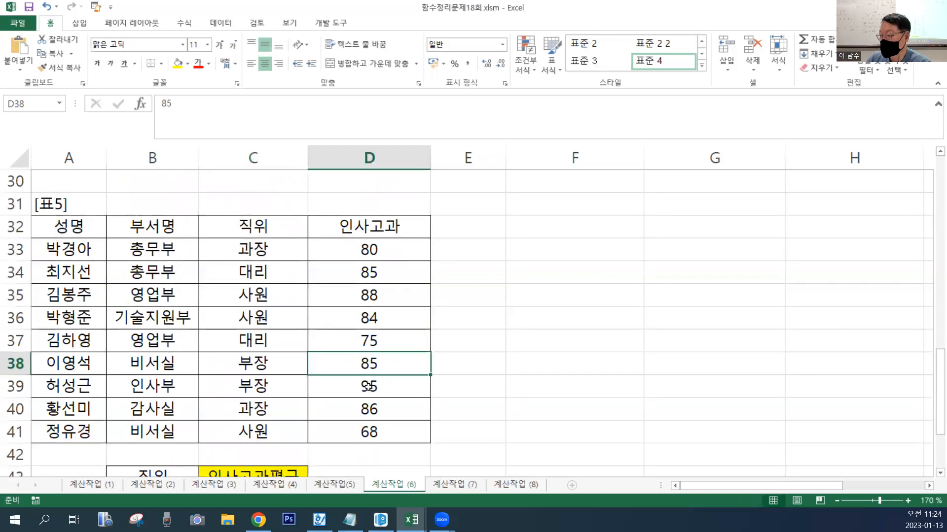
click(366, 387)
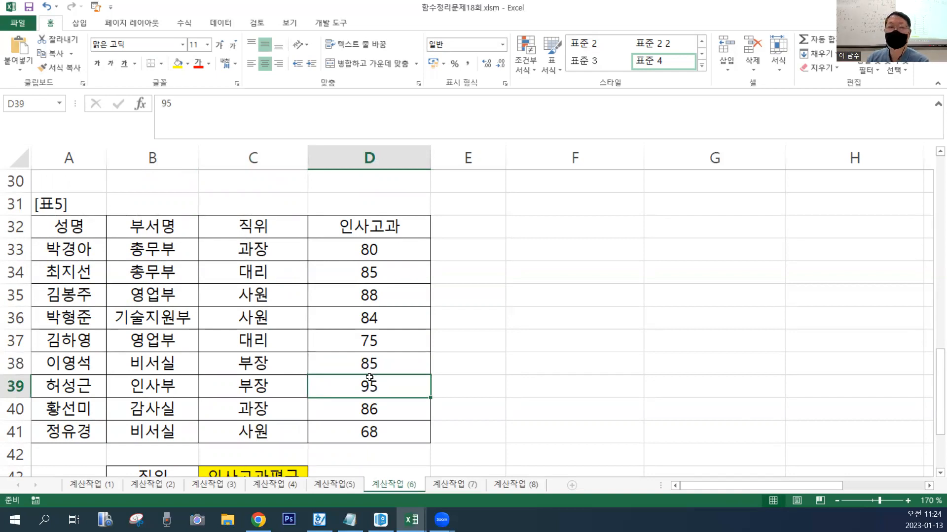
- Review the 과장 label in B45 and the 직위 and score entries in C33, D33 (80), C40 and D40 (86)
scroll(370, 377, down, 2)
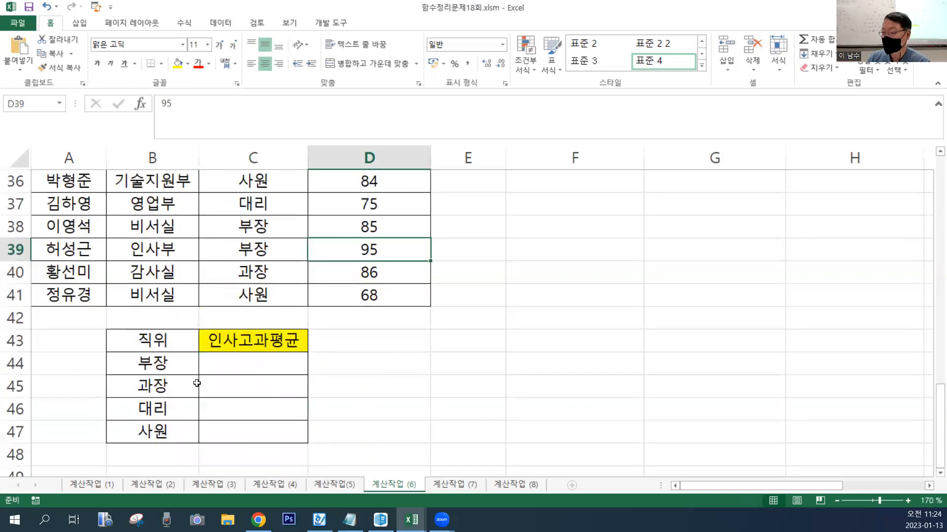
click(166, 386)
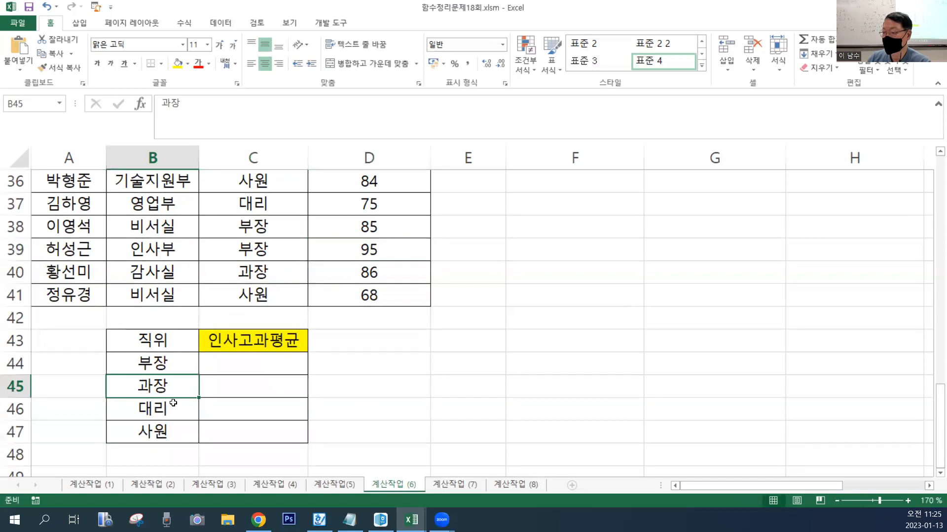
scroll(172, 402, up, 2)
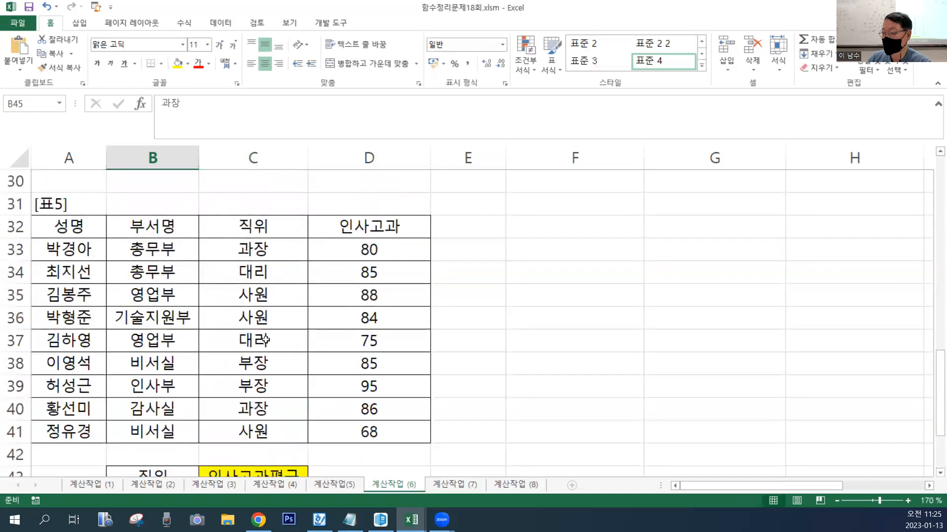
click(269, 253)
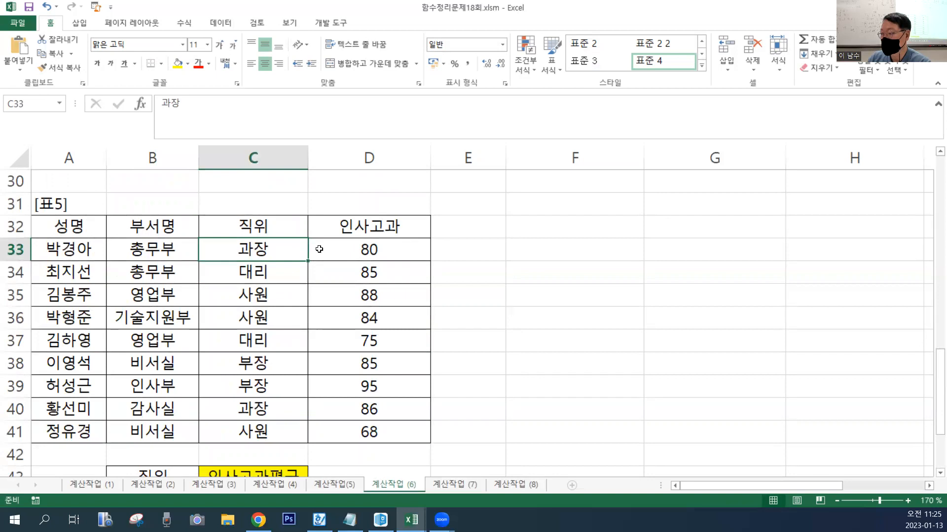
click(385, 248)
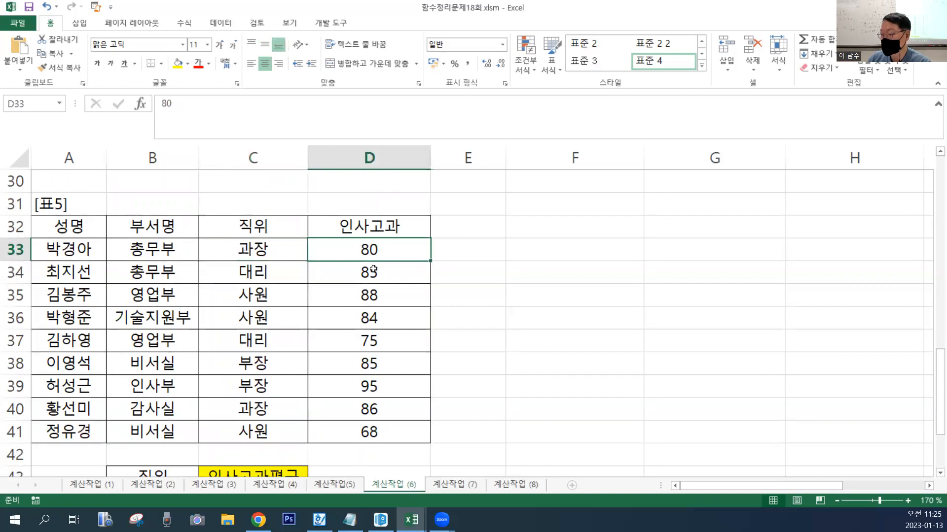
click(260, 407)
click(353, 409)
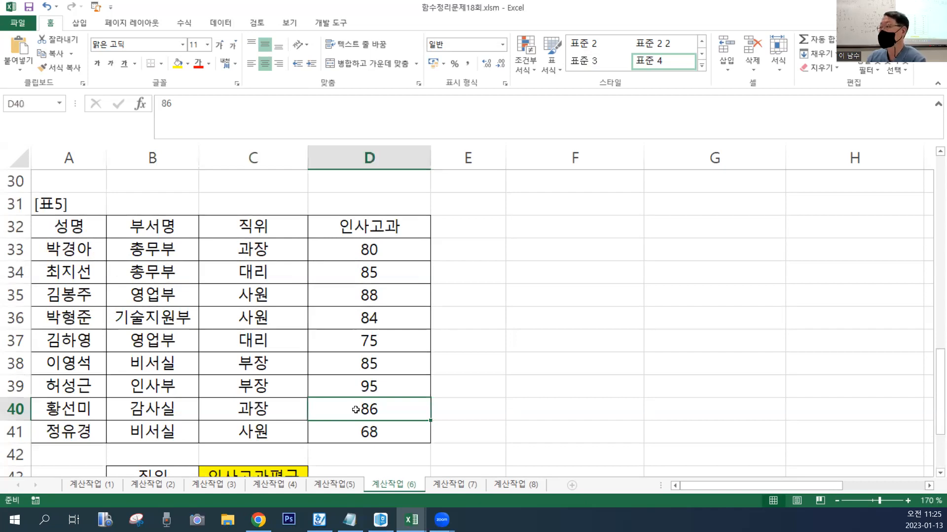
- Select C44:C47 and start a =AVERAGEIF( formula, correcting the mistyped characters
scroll(355, 409, down, 2)
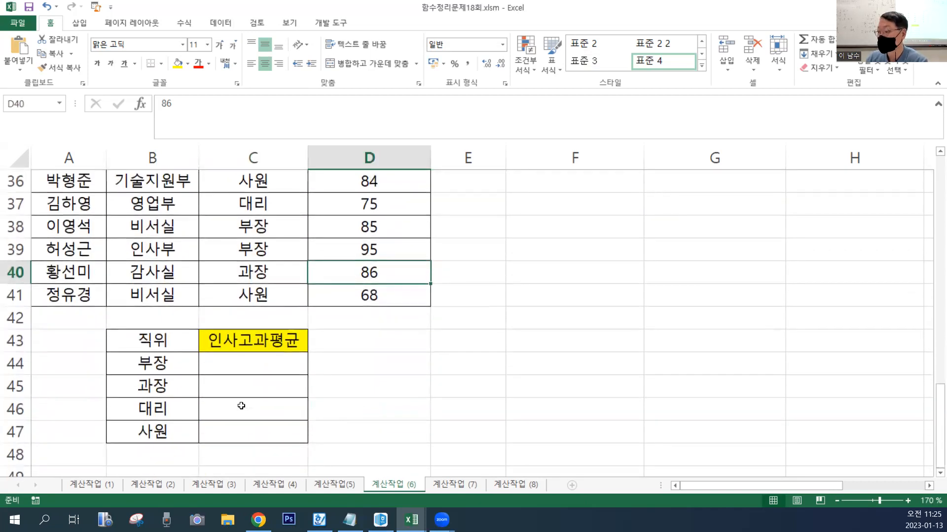
drag(235, 365, 242, 433)
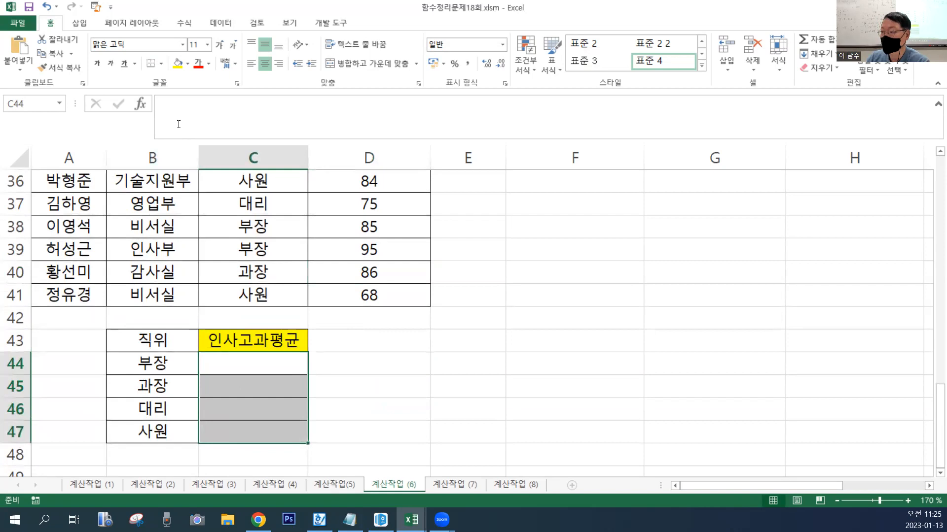
click(189, 109)
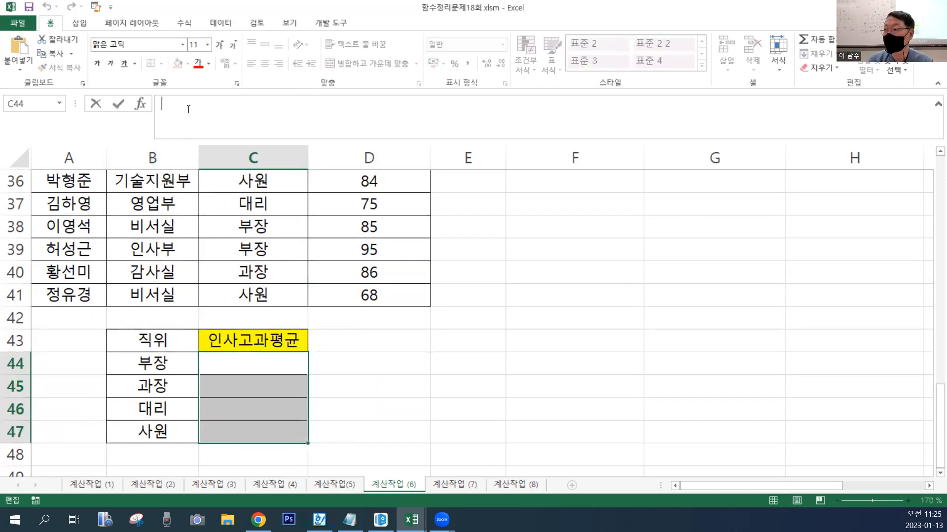
text(₩A)
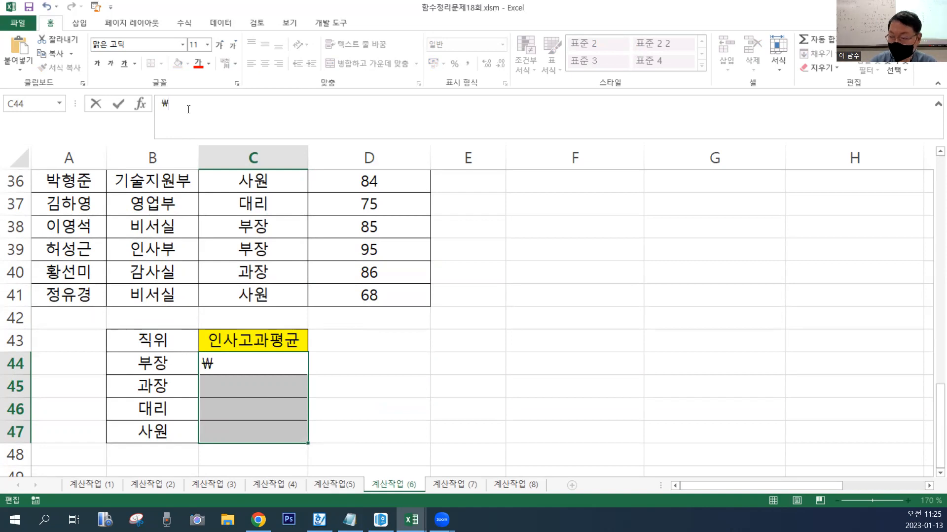
key(BackSpace)
key(BackSpace)
text(=ㅁㅠ)
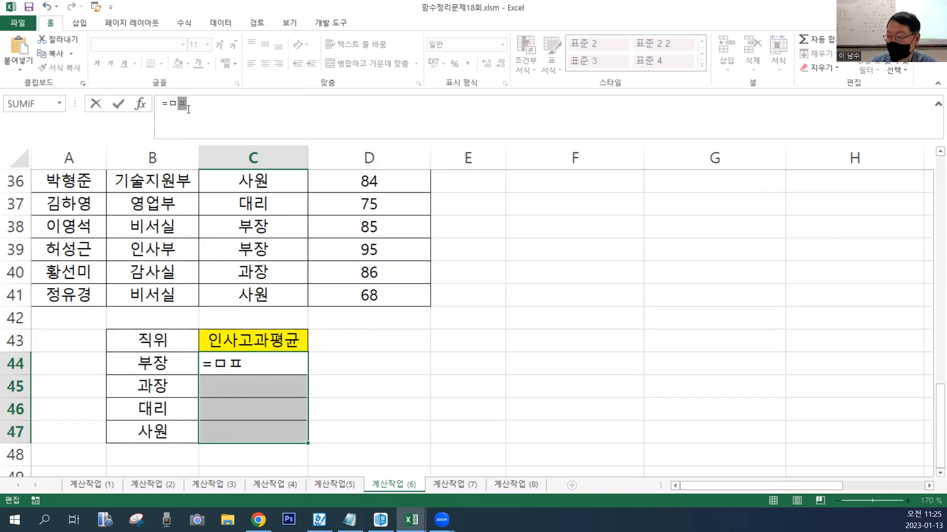
key(BackSpace)
key(BackSpace)
text(AV)
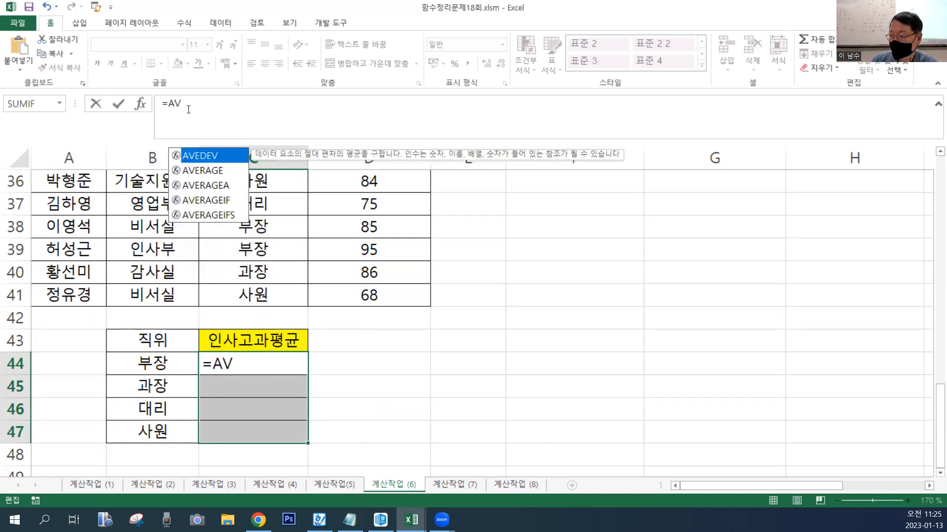
double_click(236, 200)
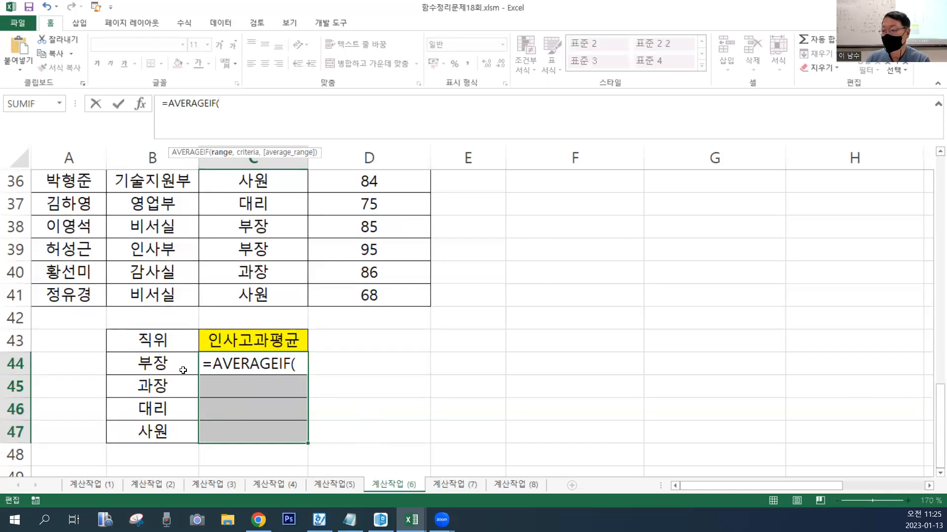
- Use the 직위 column C33:C41 as the AVERAGEIF range
scroll(259, 298, up, 1)
scroll(259, 298, up, 1)
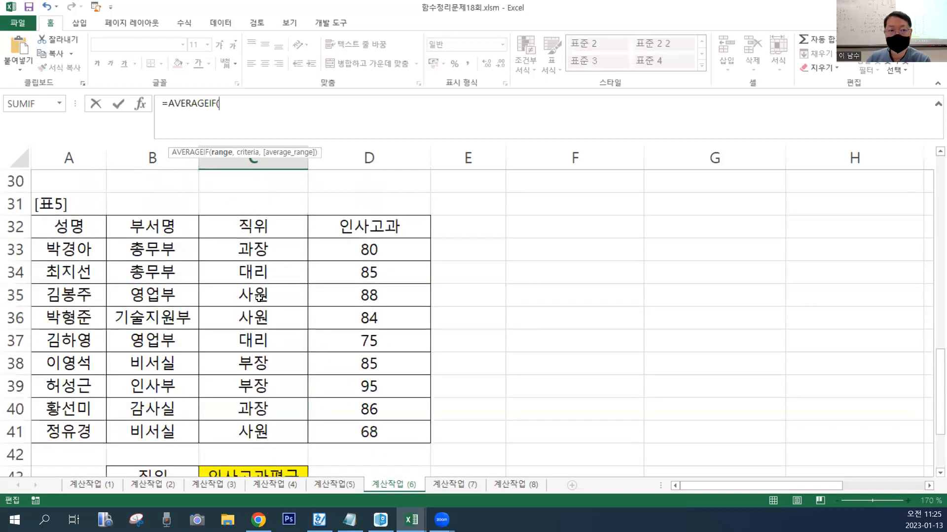
scroll(259, 298, down, 1)
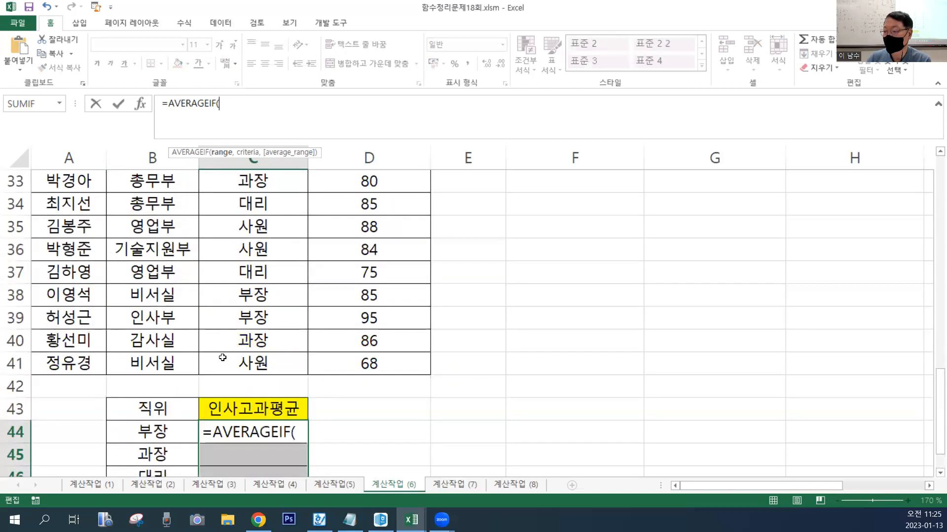
scroll(223, 357, up, 1)
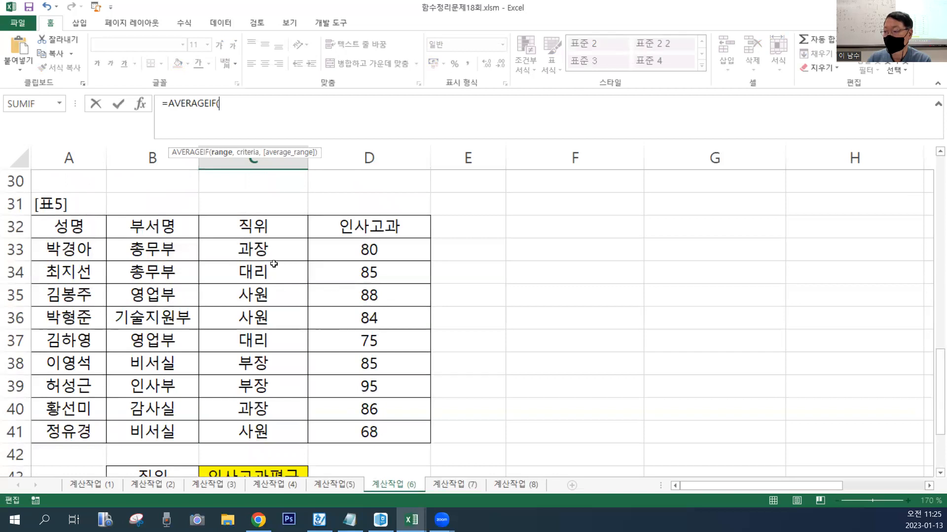
drag(264, 249, 251, 423)
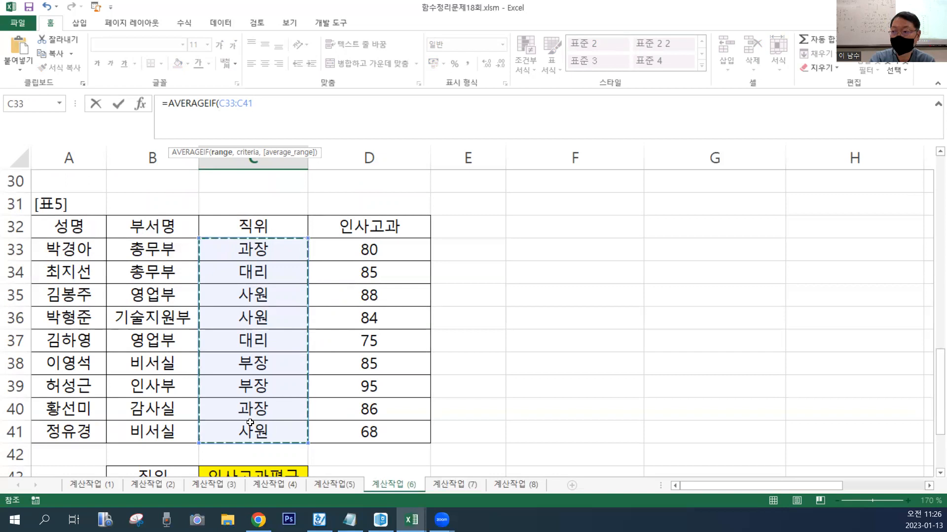
- Lock the range as $C$33:$C$41 and add B44 as the criteria
scroll(251, 423, down, 3)
key(F4)
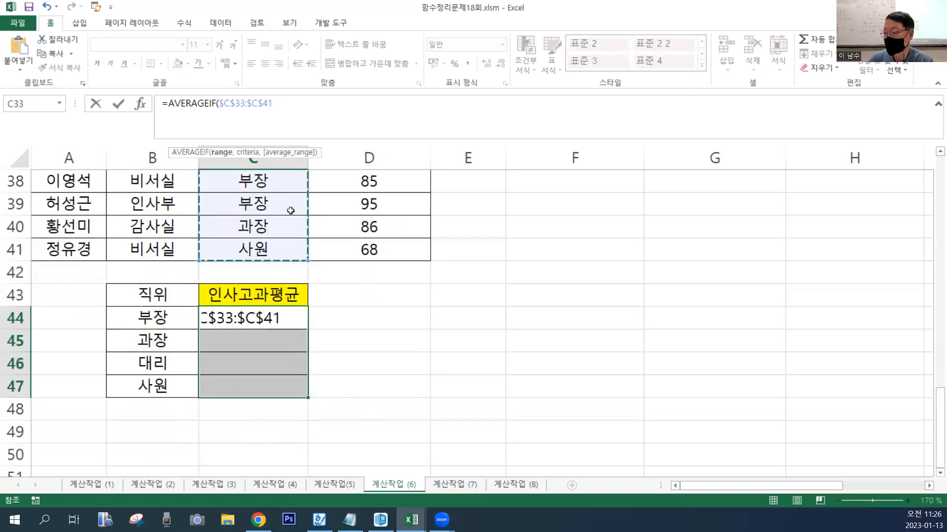
text(,)
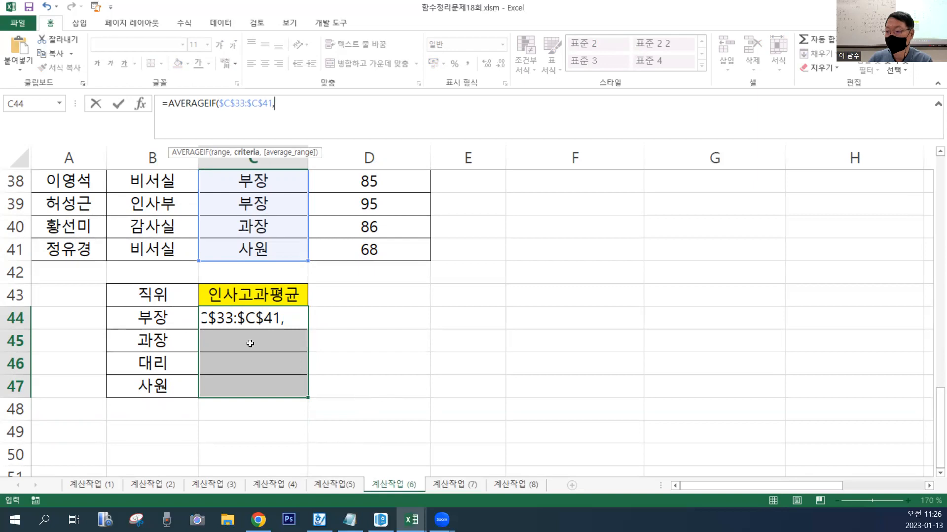
click(156, 317)
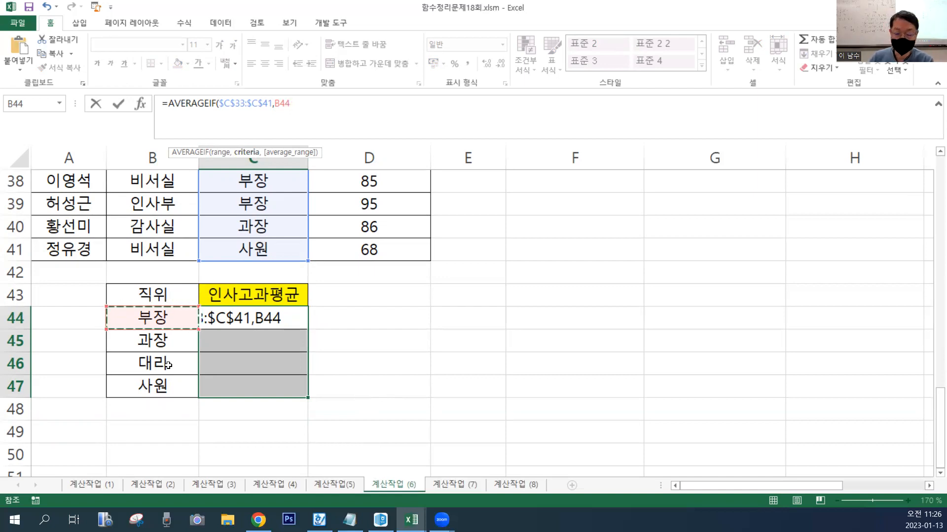
- Add $D$33:$D$41 as the average range, close the formula, and fill C44:C47 with 90, 83, 80, 80
text(,)
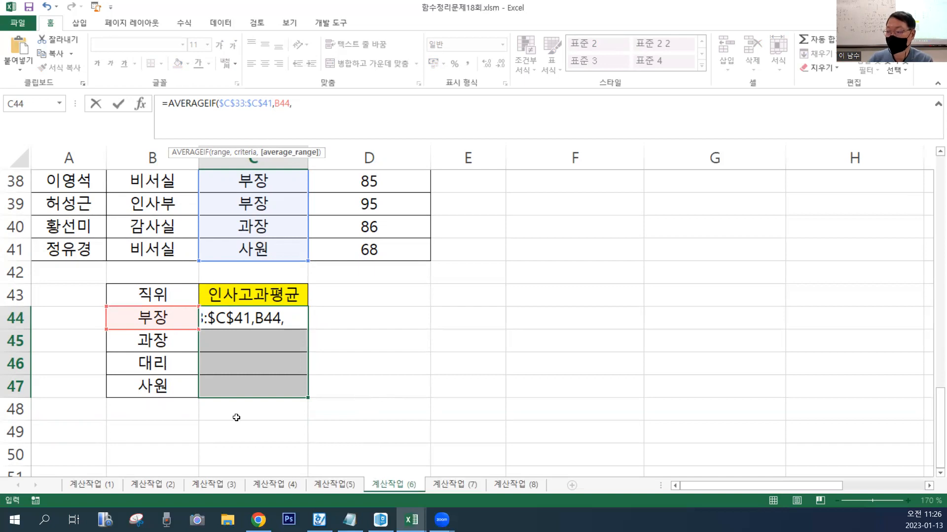
scroll(236, 417, up, 3)
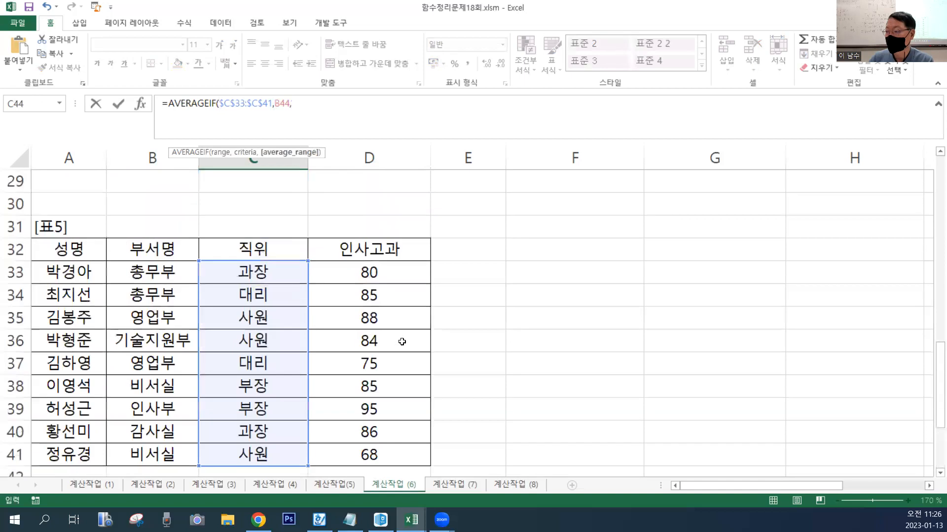
drag(383, 278, 382, 446)
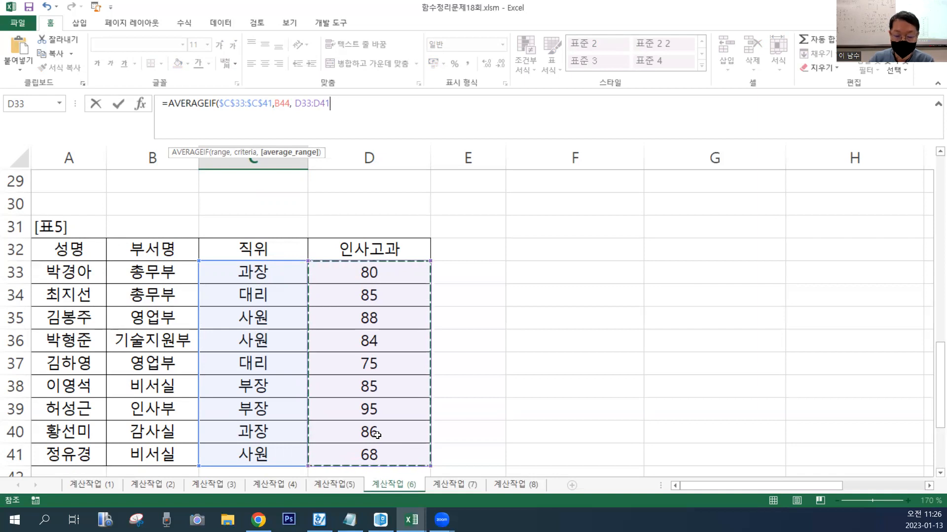
key(F4)
scroll(377, 434, down, 1)
scroll(377, 435, down, 2)
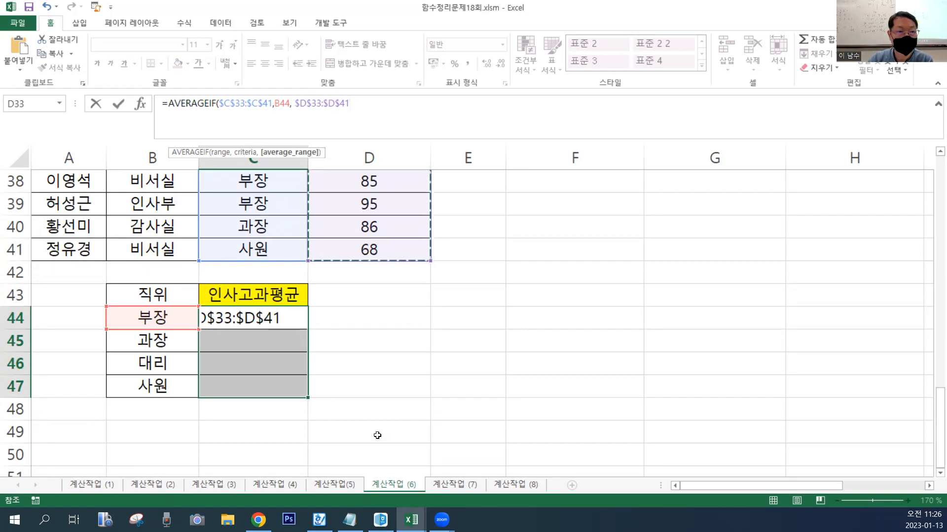
text())
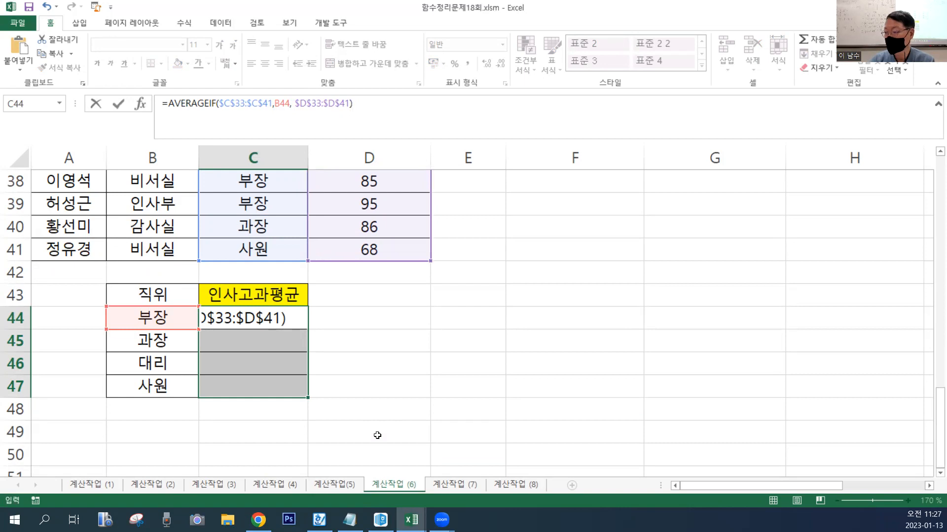
key(ctrl+Return)
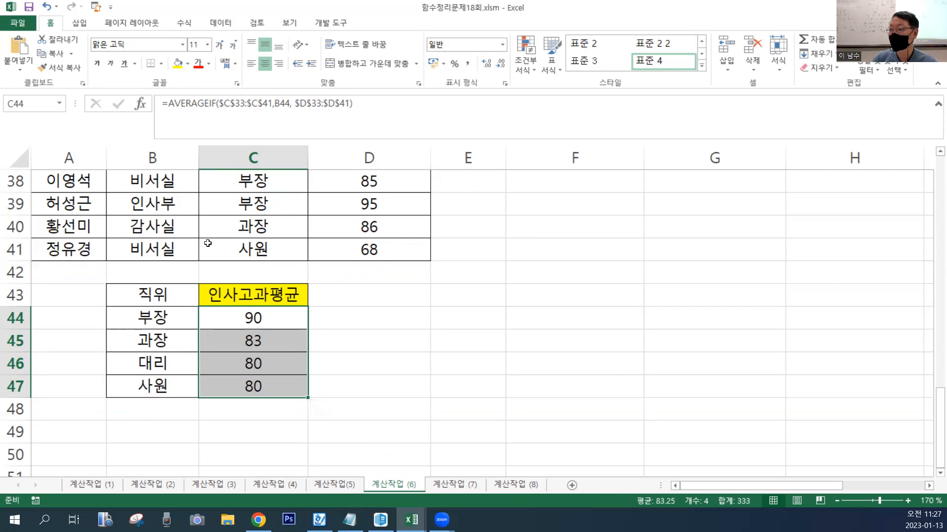
- Prefix the AVERAGEIF formula with B44&"-"& and fill C44:C47, giving 부장-90, 과장-83, 대리-80, 사원-80
click(169, 104)
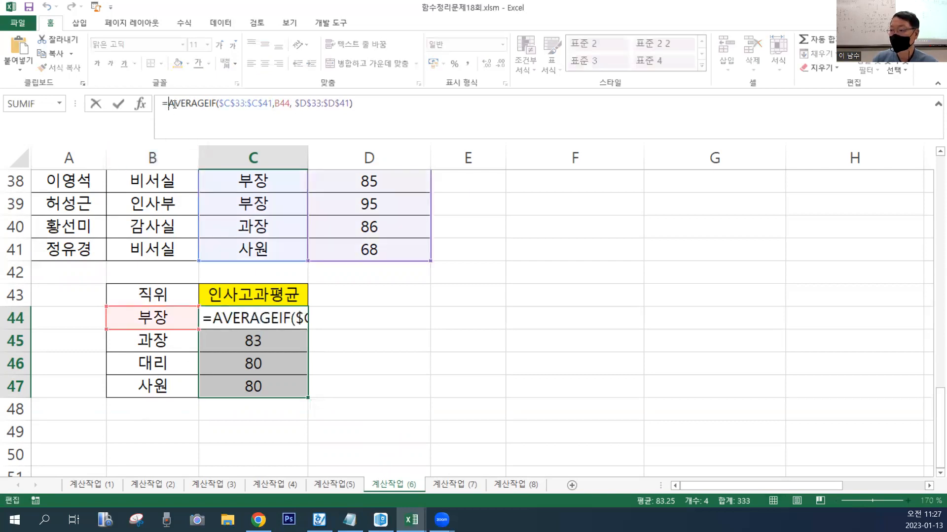
click(148, 317)
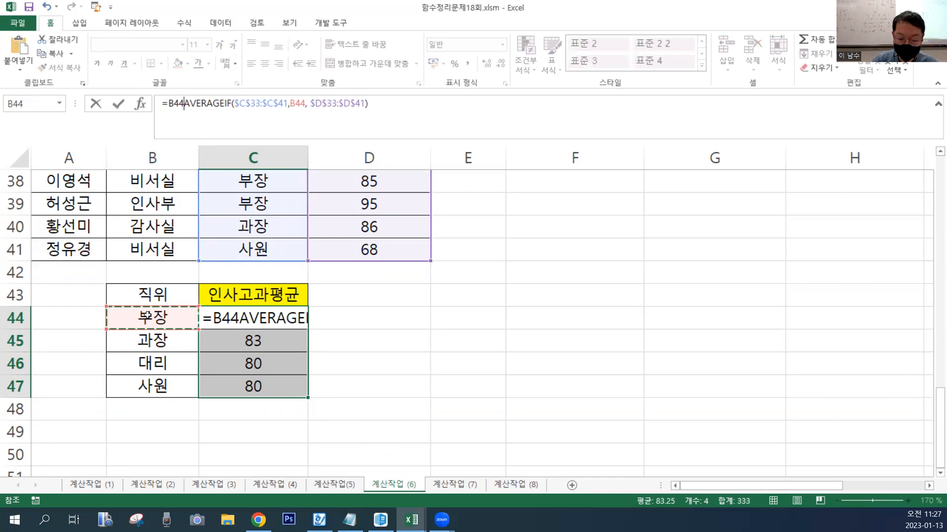
text(&)
text("-)
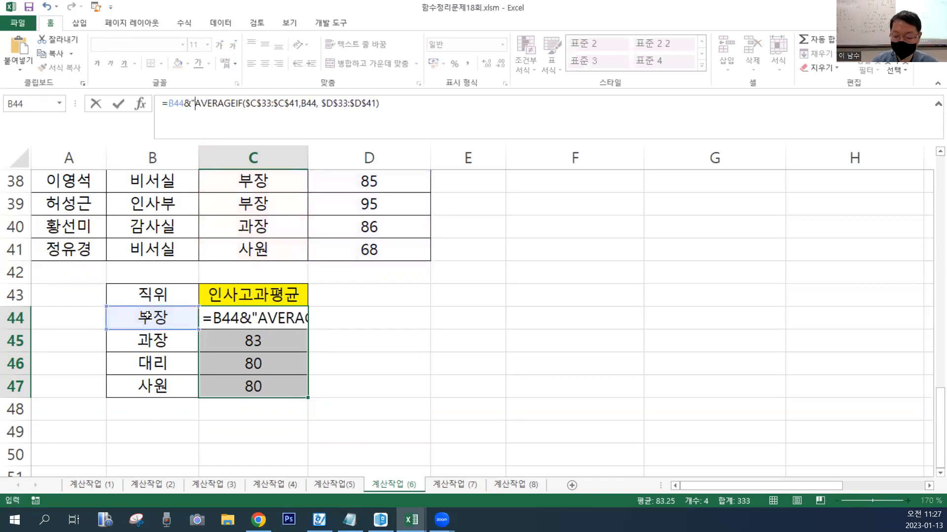
text(")
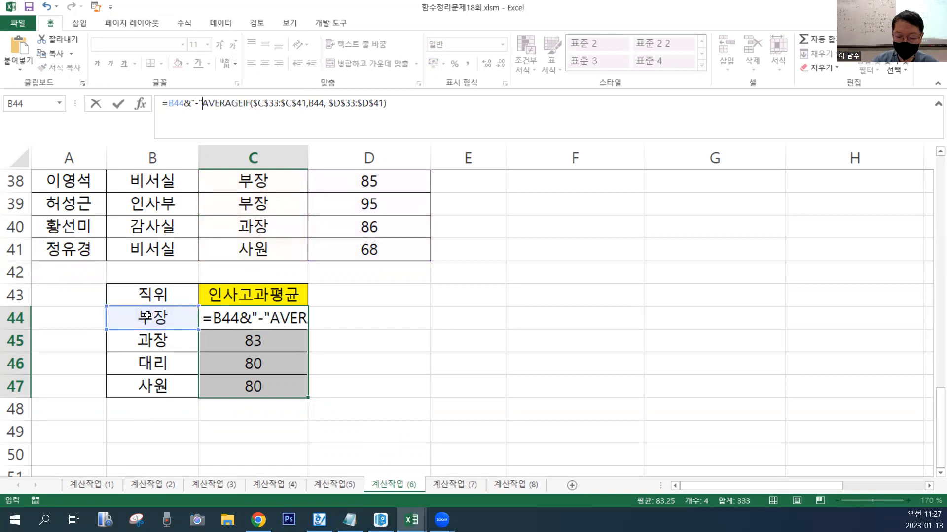
text(&)
key(ctrl+Return)
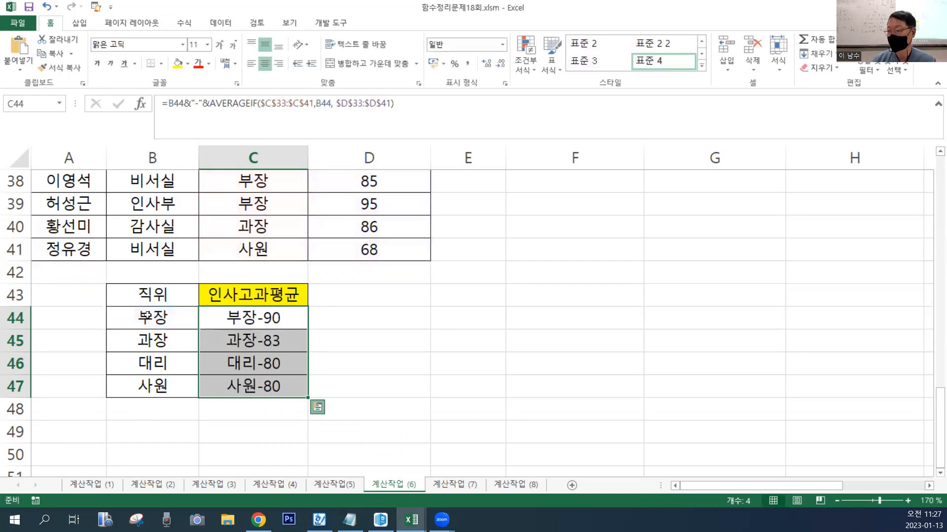
key(ctrl+q)
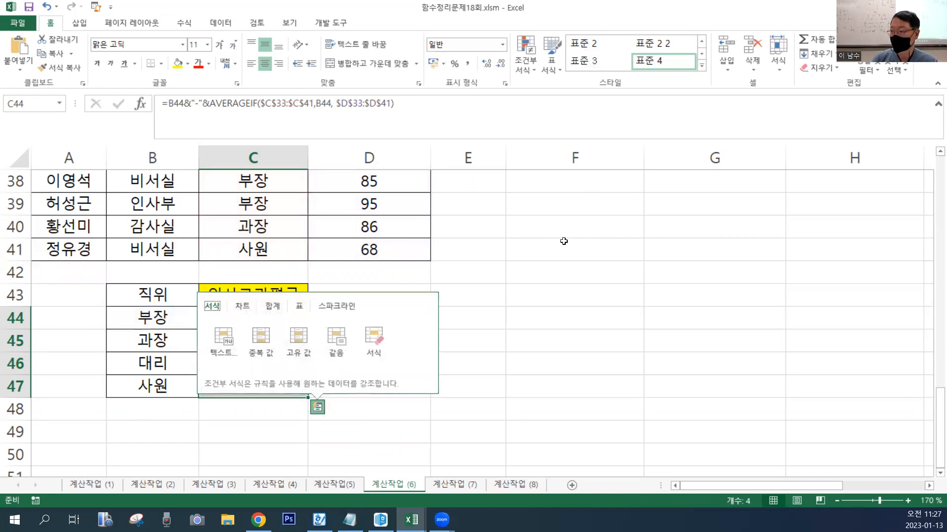
click(434, 117)
click(434, 116)
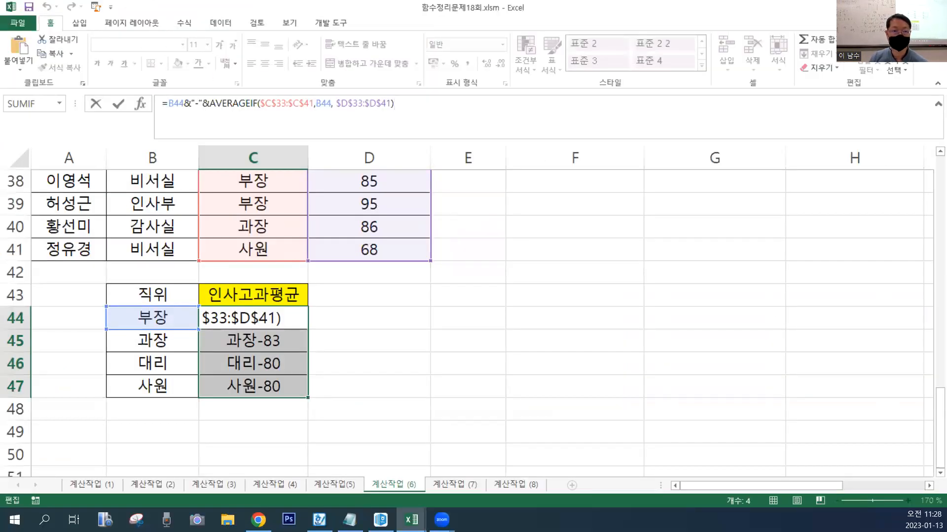
key(alt+Tab)
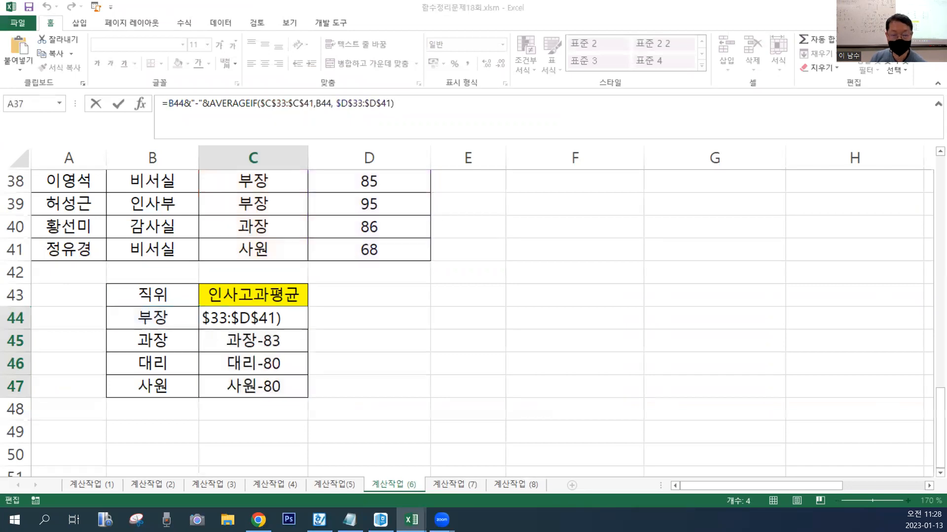
key(alt+Tab)
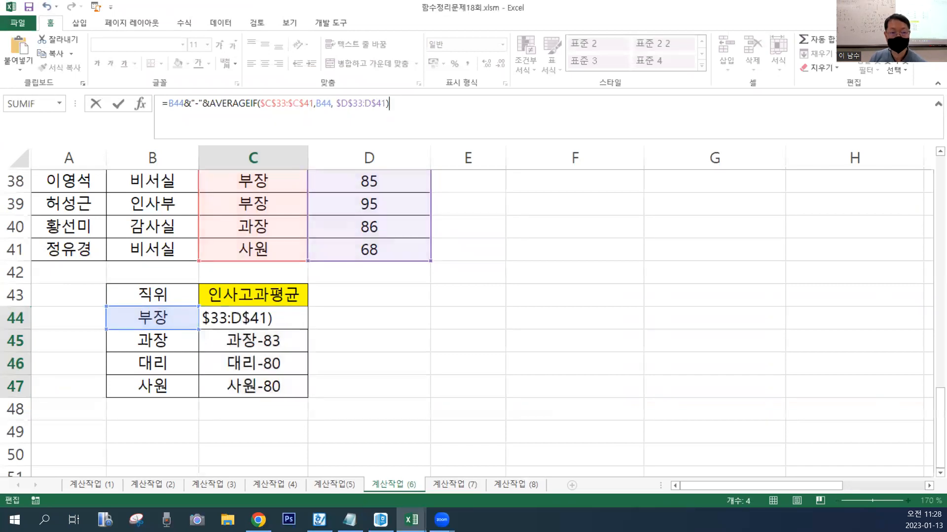
key(Escape)
key(alt+Tab)
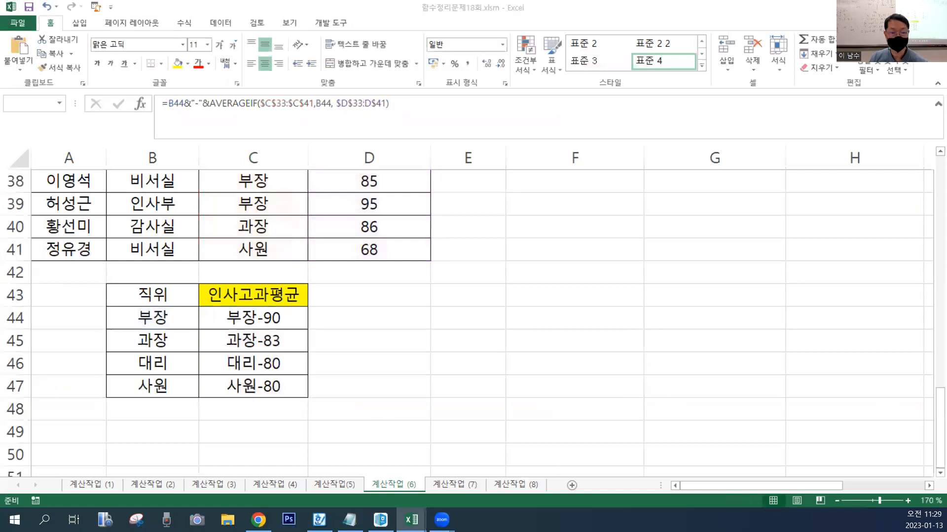
key(F2)
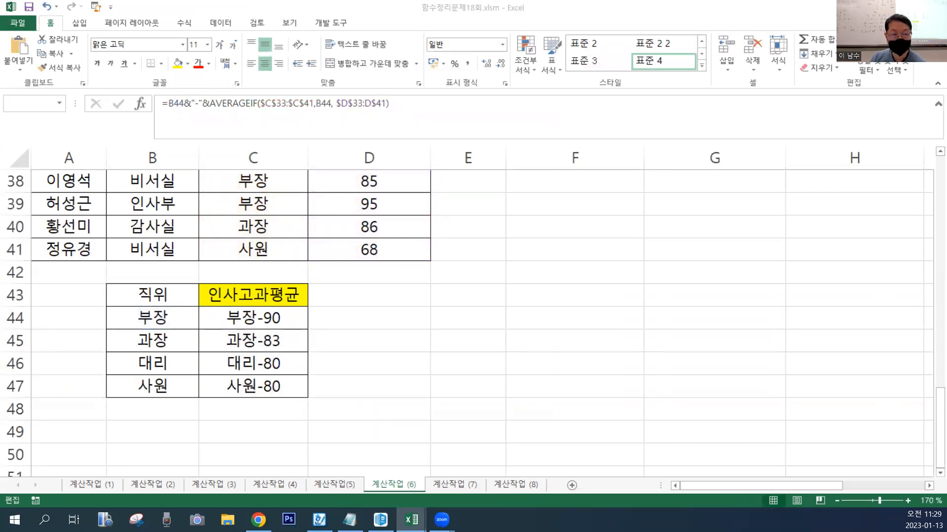
key(F2)
key(Escape)
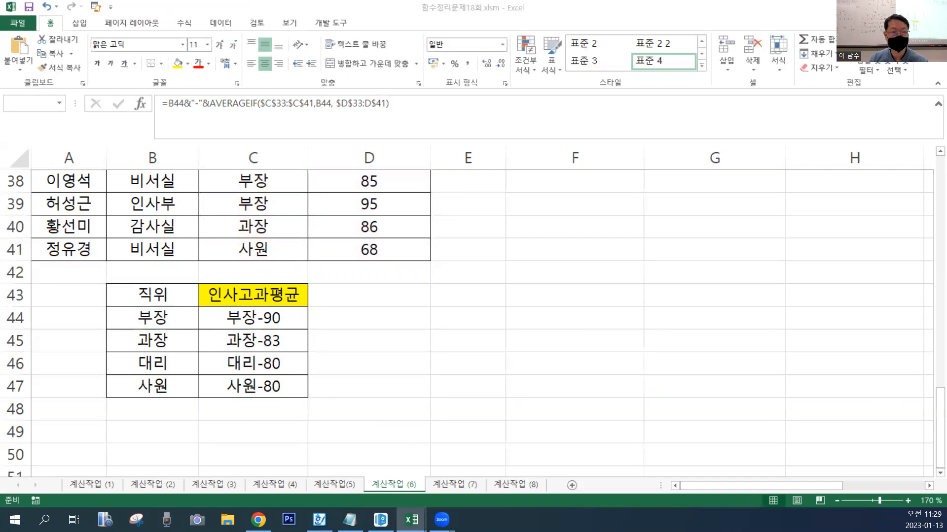
key(F2)
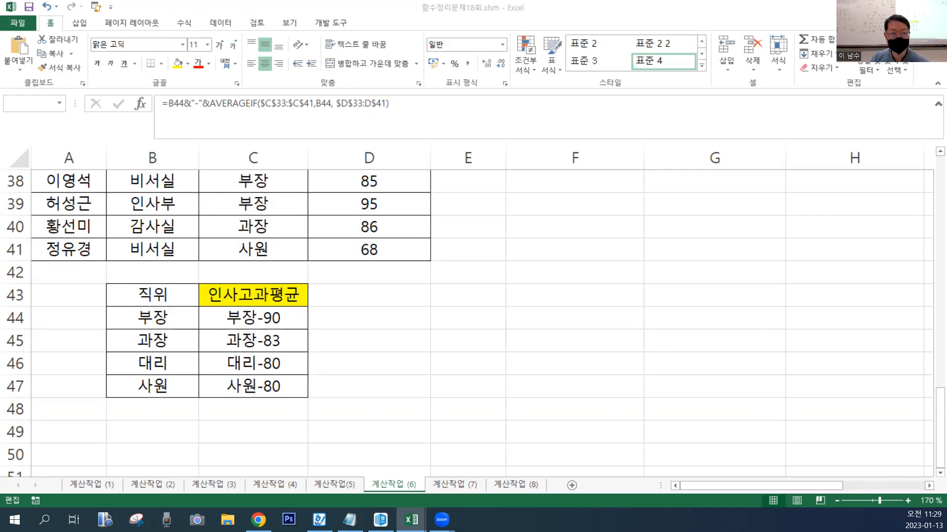
key(Escape)
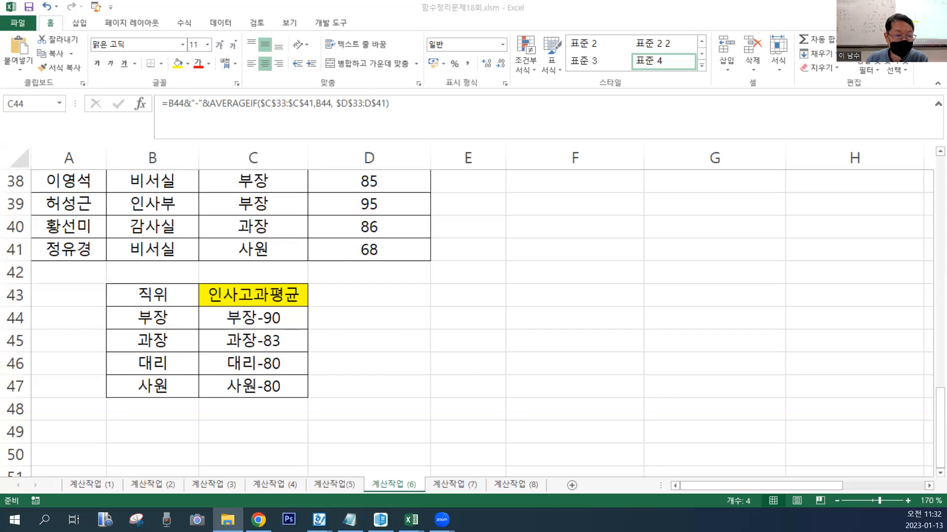
key(ctrl+shift+Down)
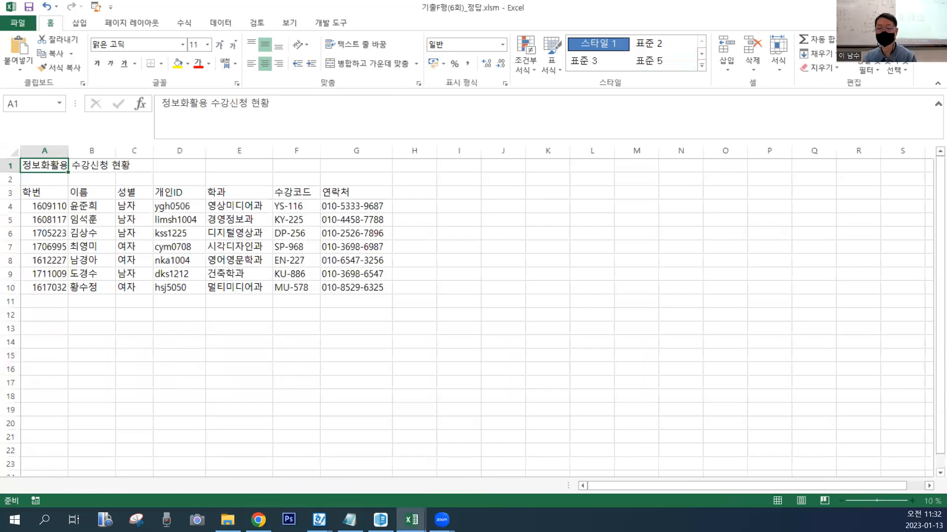
- Look over the opened 기출F형(6회)_정답 workbook, moving through 계산작업 and 기본작업-1 to 기본작업-2
click(145, 272)
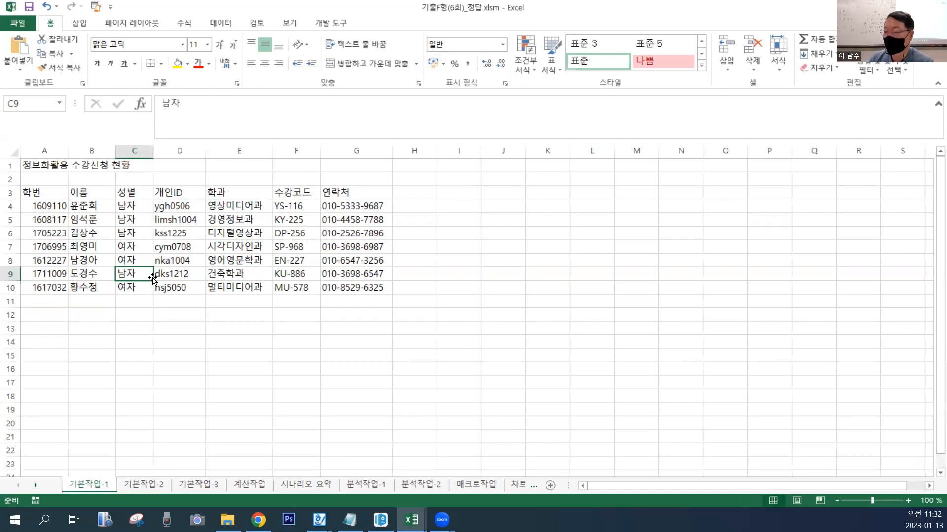
click(208, 299)
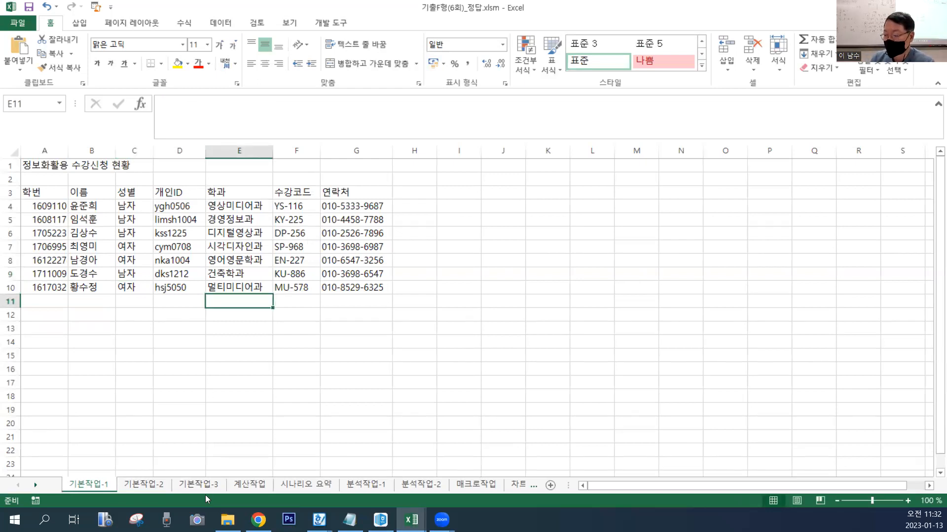
click(259, 486)
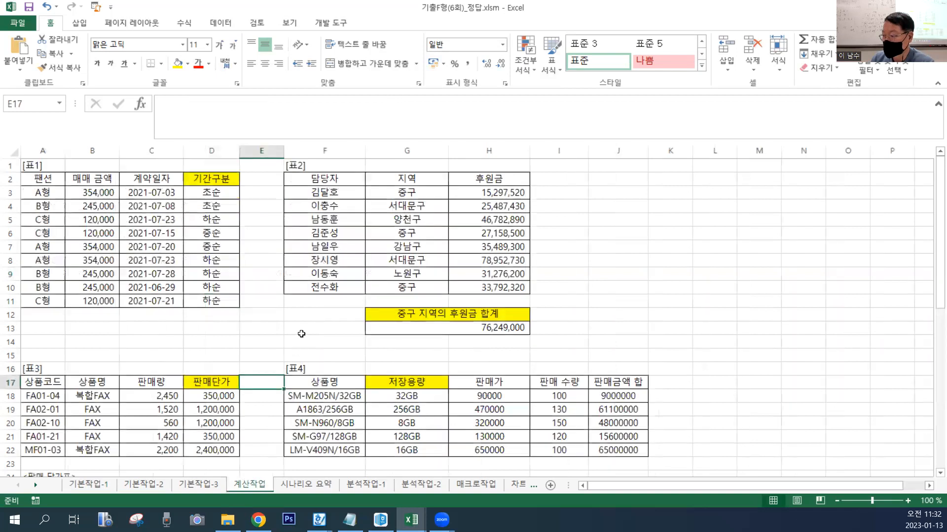
click(93, 486)
click(158, 487)
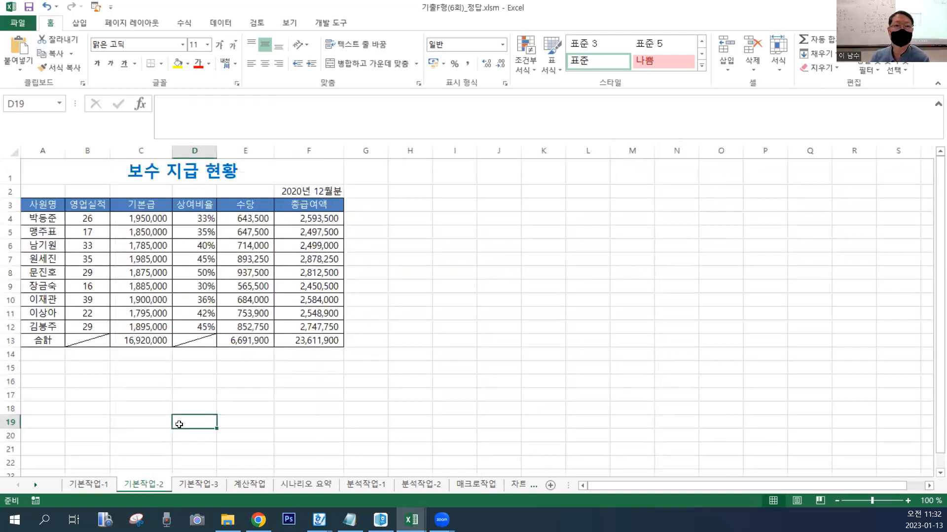
click(275, 393)
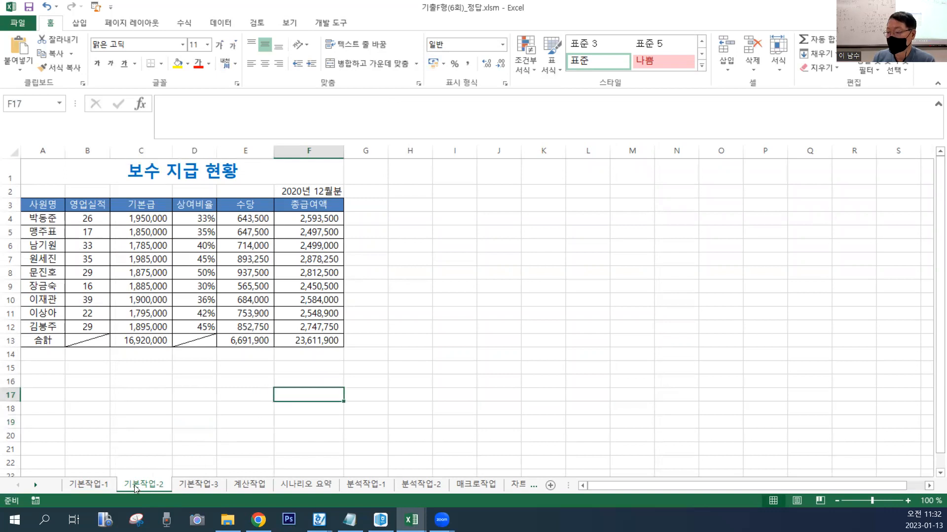
click(87, 486)
click(249, 362)
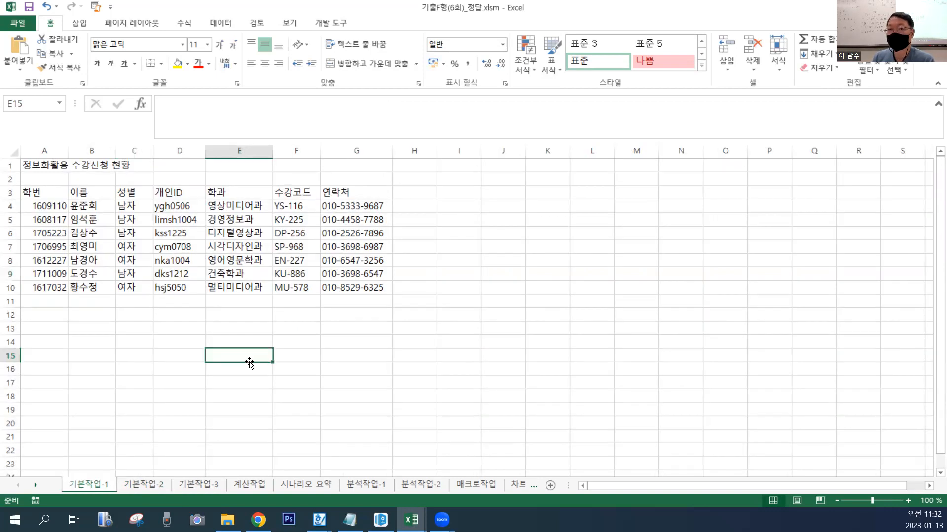
click(160, 486)
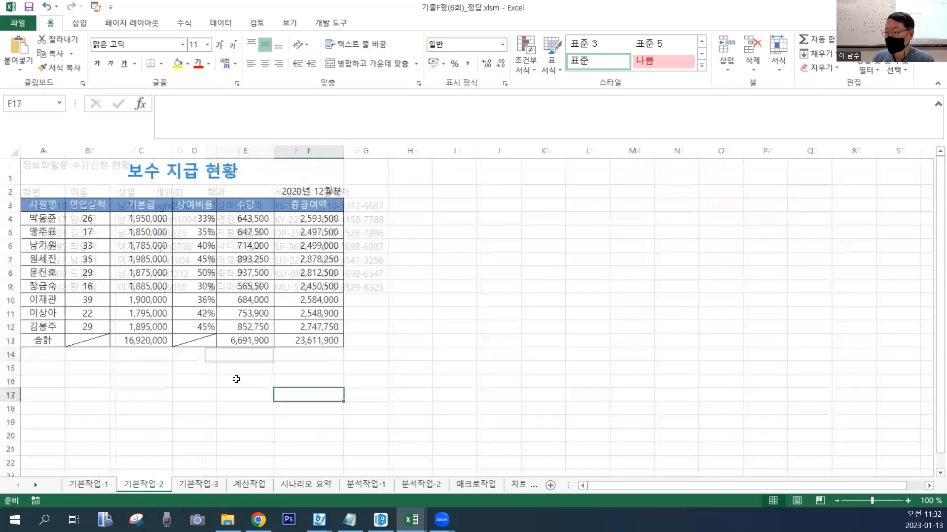
click(305, 192)
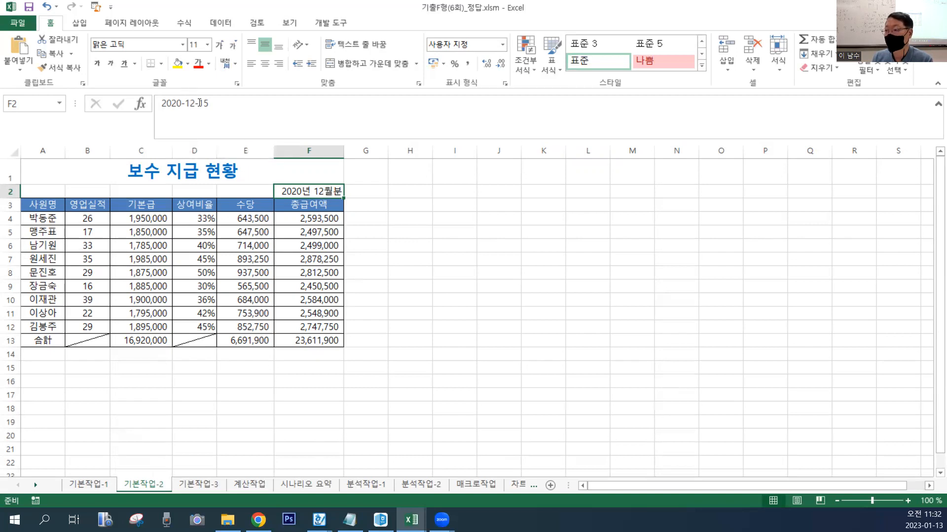
- Inspect F2's 사용자 지정 year-month format in 셀 서식 and cancel without changes
right_click(329, 192)
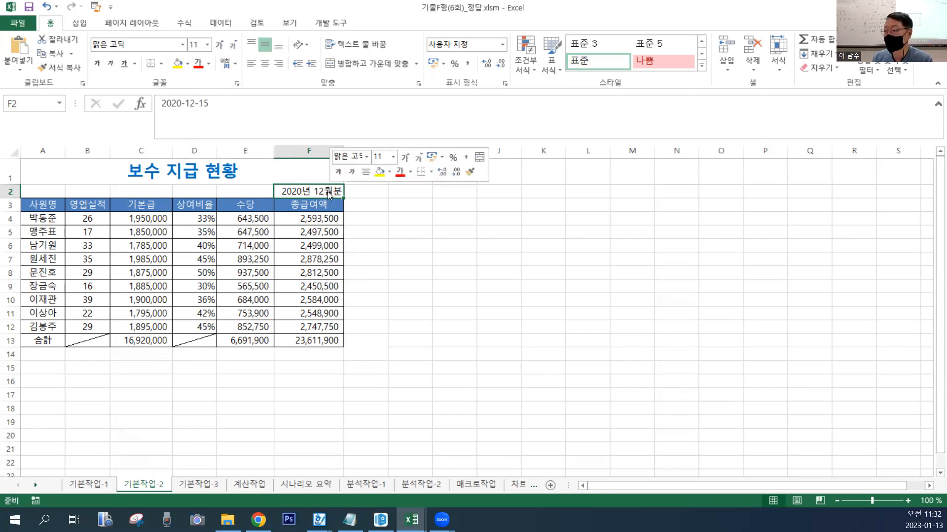
click(367, 385)
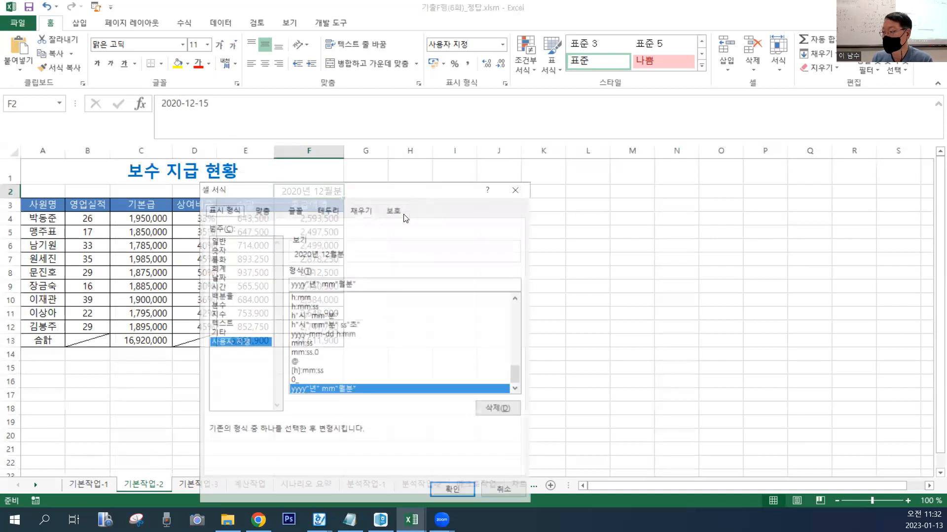
drag(402, 193, 632, 42)
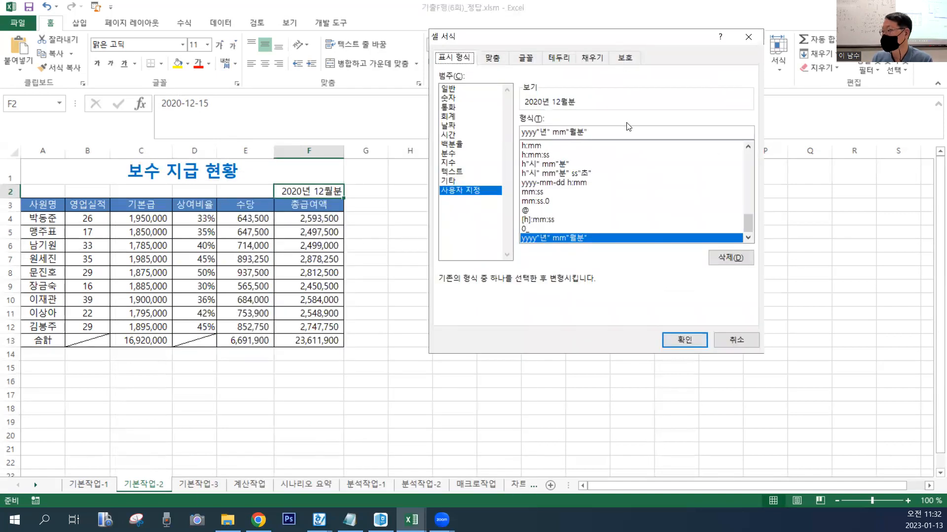
click(611, 134)
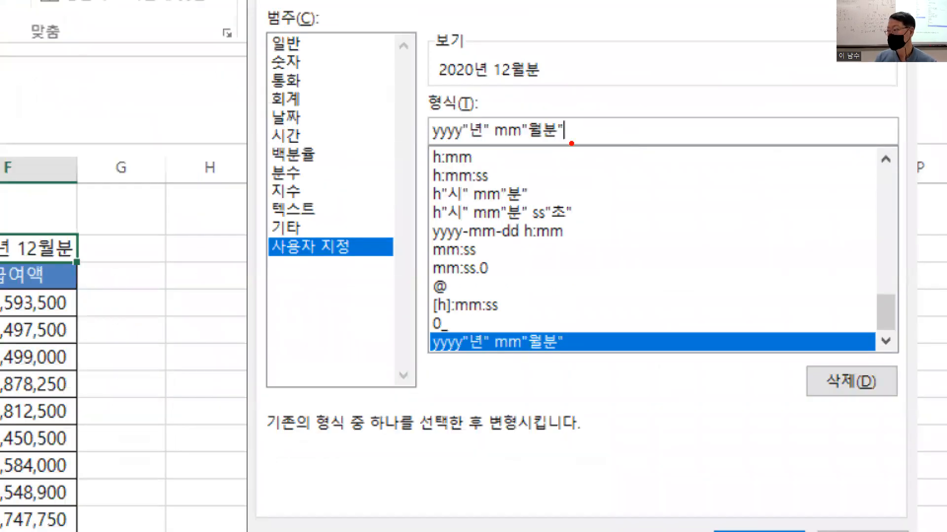
drag(425, 115, 585, 148)
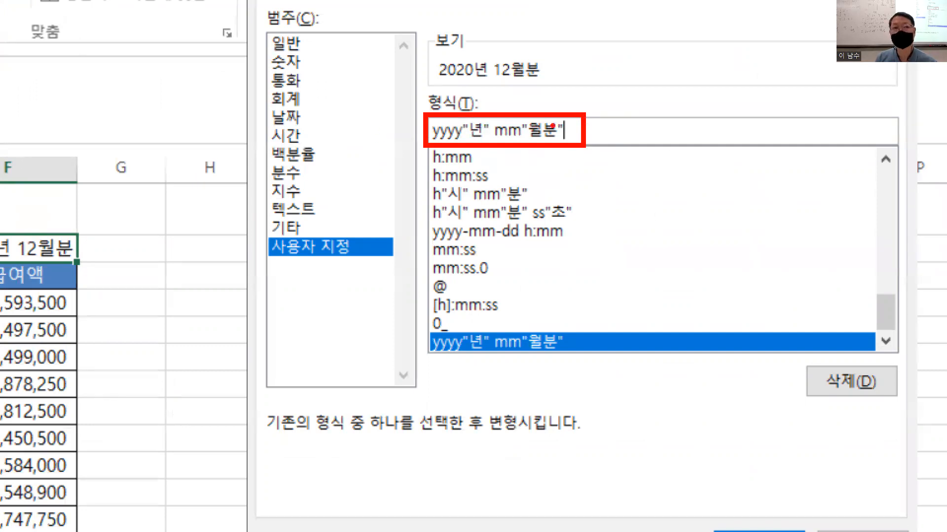
key(Escape)
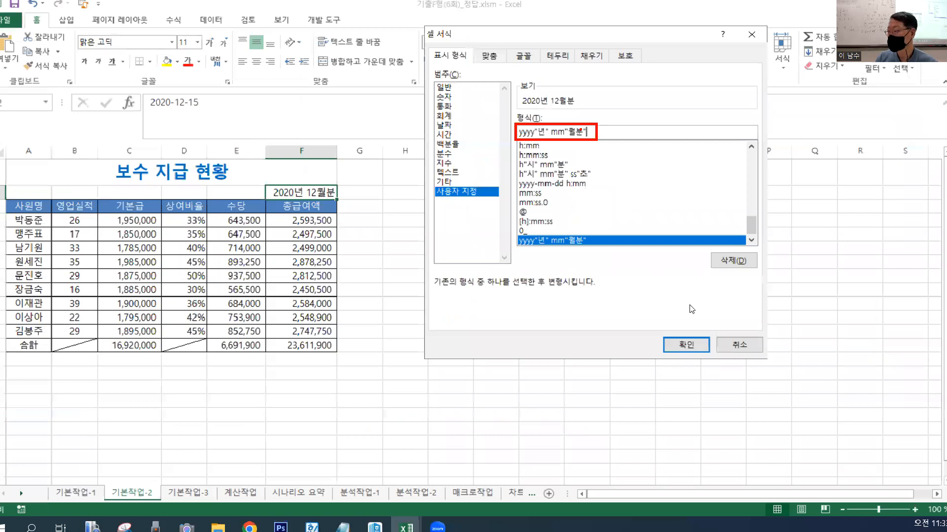
click(733, 340)
- Check cells F12, D13, B13, A13 and the 42% rate in D11, then go to 기본작업-3
click(318, 326)
click(212, 343)
click(87, 341)
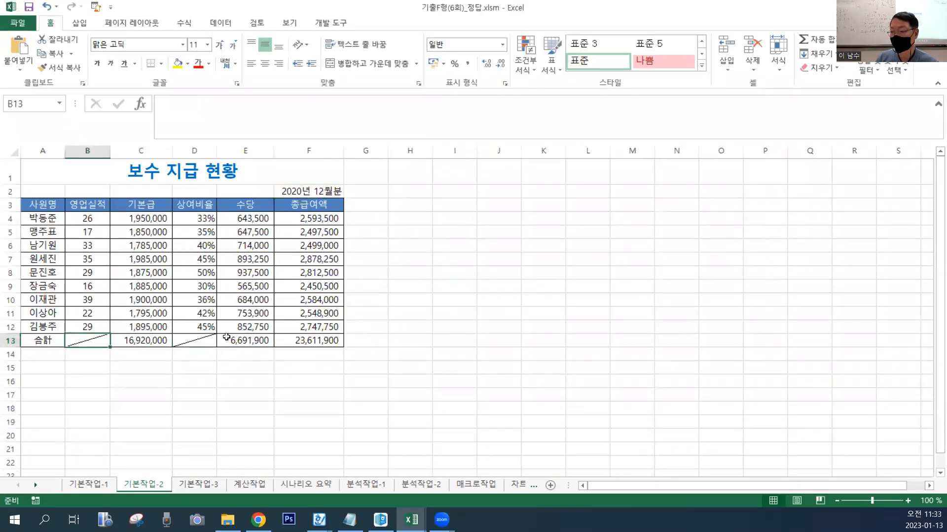
click(199, 339)
click(54, 341)
click(207, 312)
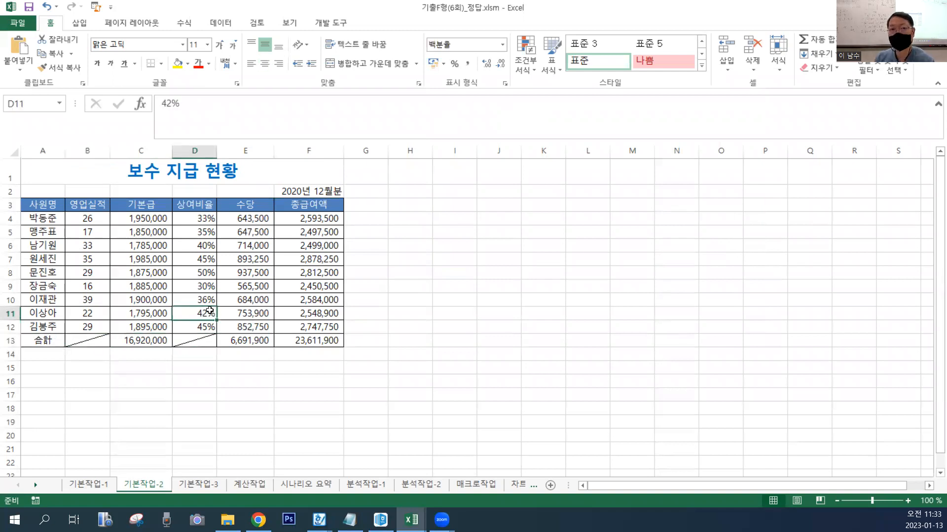
click(199, 484)
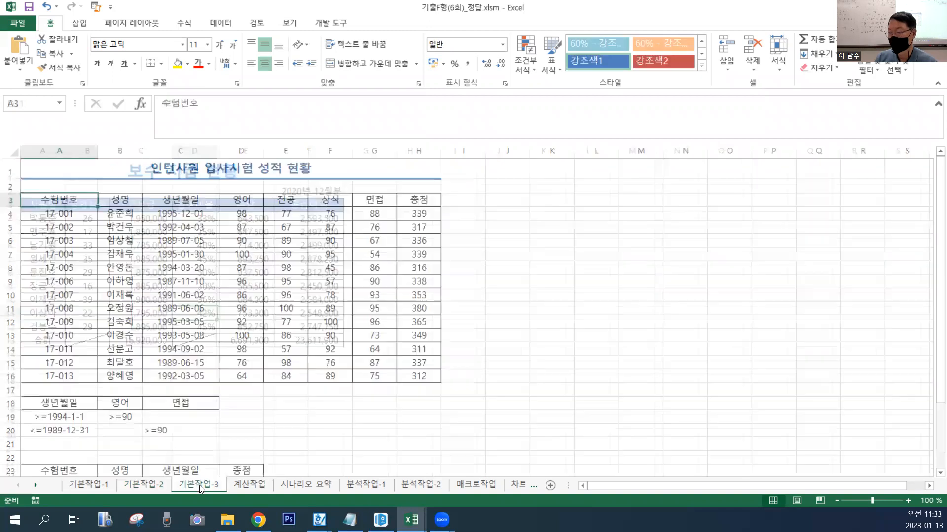
click(258, 394)
scroll(400, 391, down, 1)
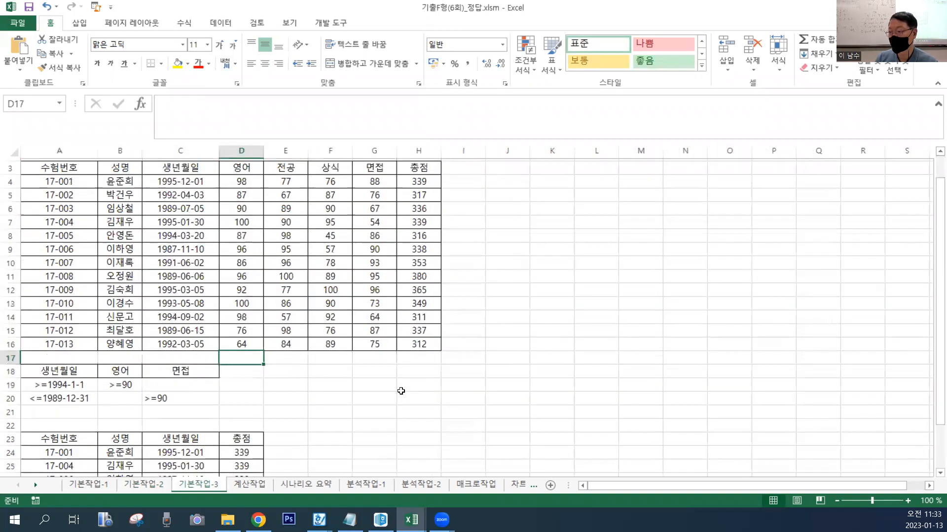
scroll(401, 391, up, 1)
scroll(401, 391, down, 2)
scroll(401, 391, up, 1)
click(401, 391)
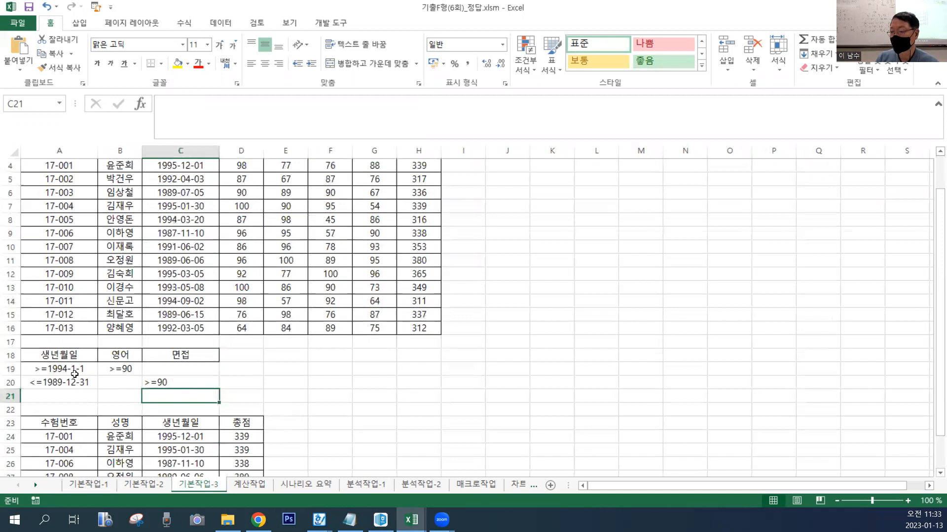
click(117, 438)
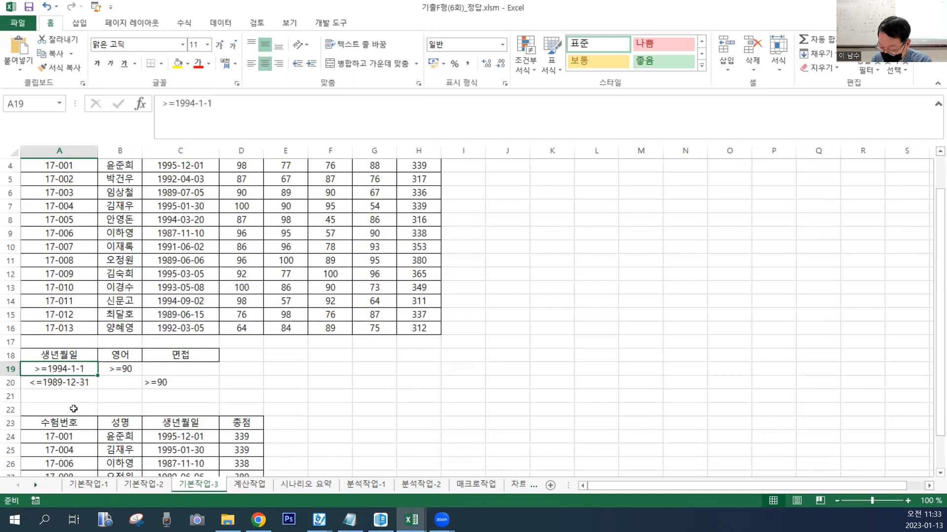
click(119, 371)
drag(59, 369, 107, 369)
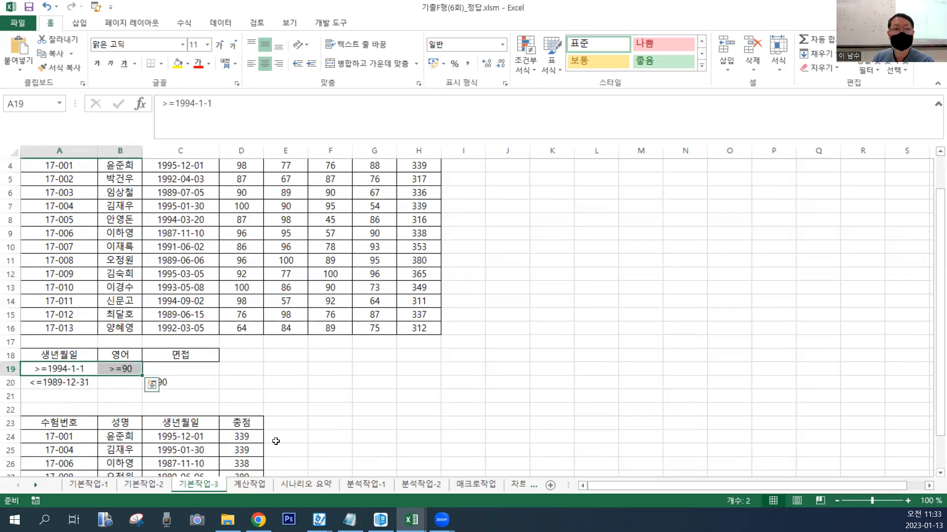
click(369, 398)
drag(59, 373, 170, 383)
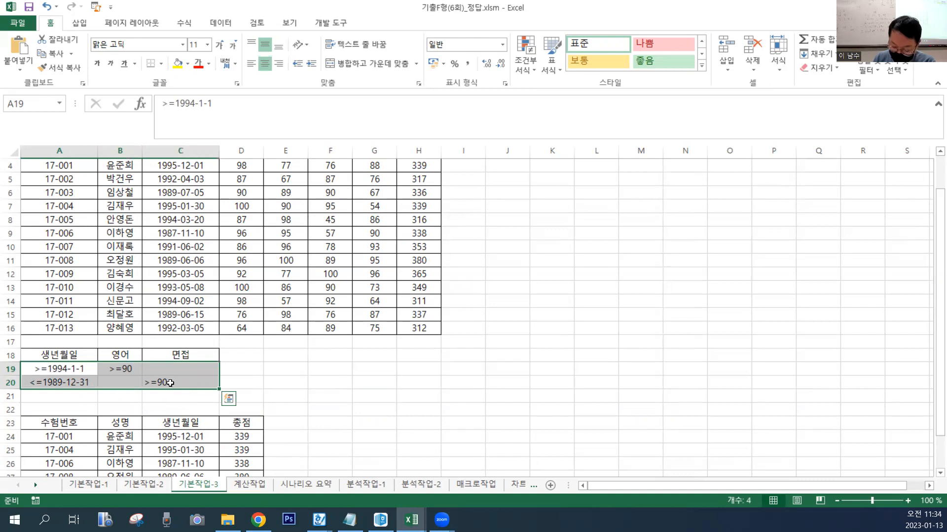
click(74, 383)
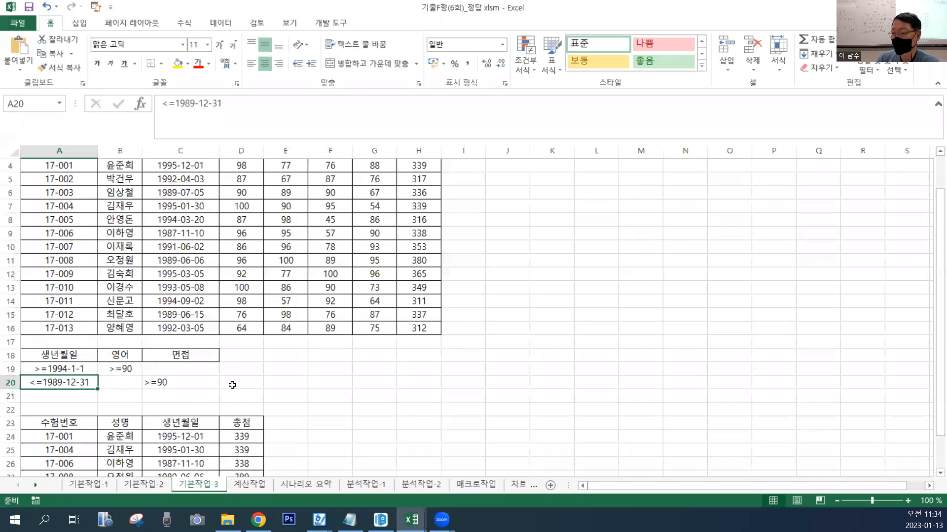
scroll(232, 385, up, 1)
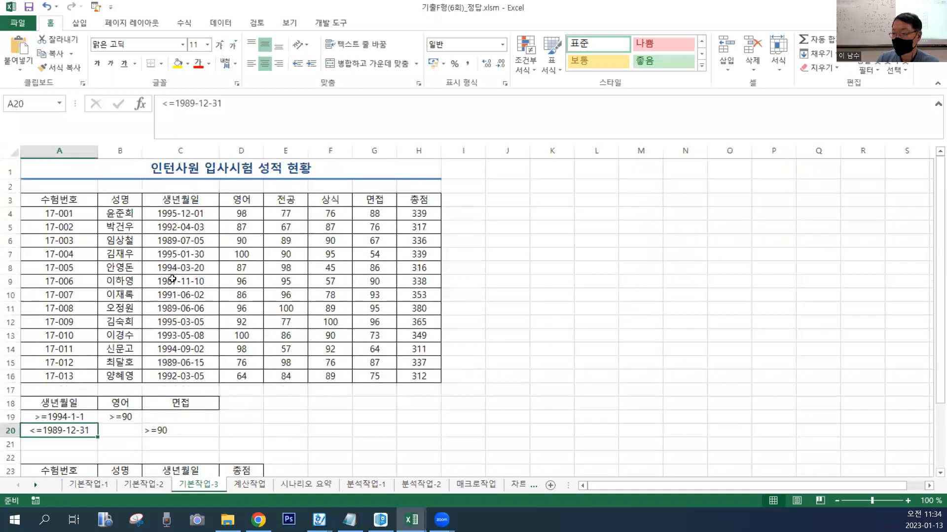
- Review the extract headings 수험번호, 성명, 생년월일 and 총점 and the extracted rows below
click(72, 201)
ctrl+click(103, 201)
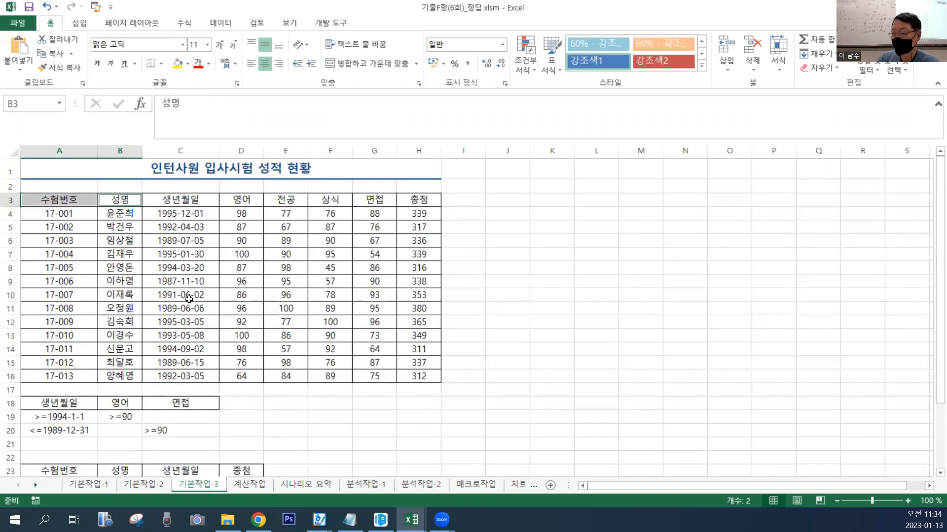
ctrl+click(192, 199)
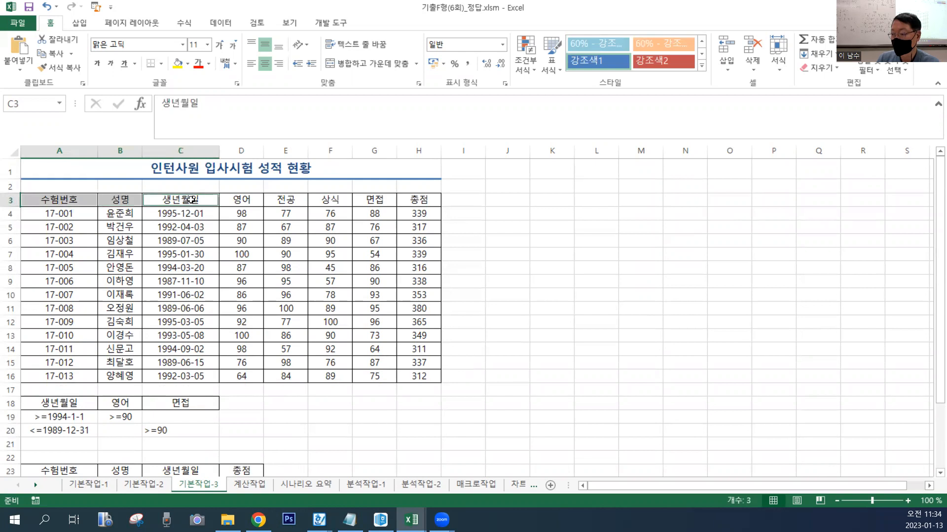
ctrl+click(404, 200)
scroll(365, 408, down, 1)
scroll(365, 409, down, 1)
drag(59, 423, 224, 420)
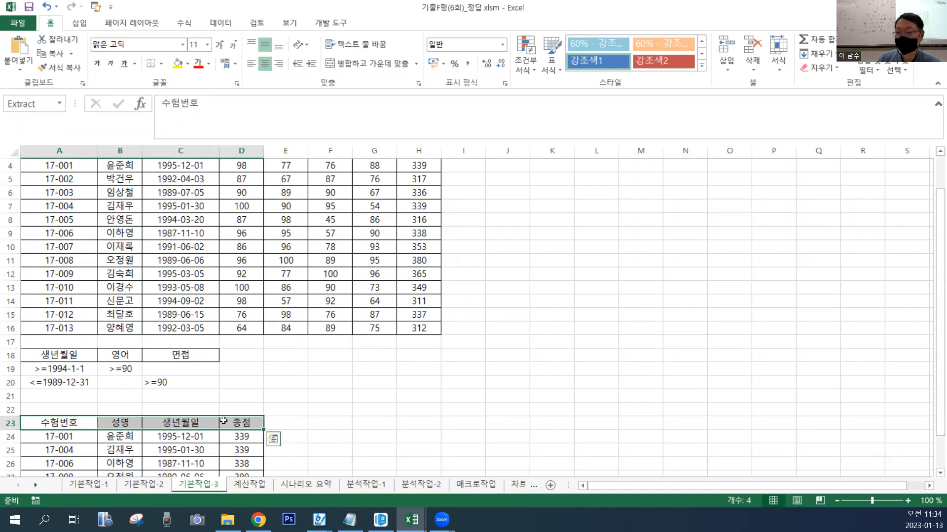
scroll(223, 421, down, 1)
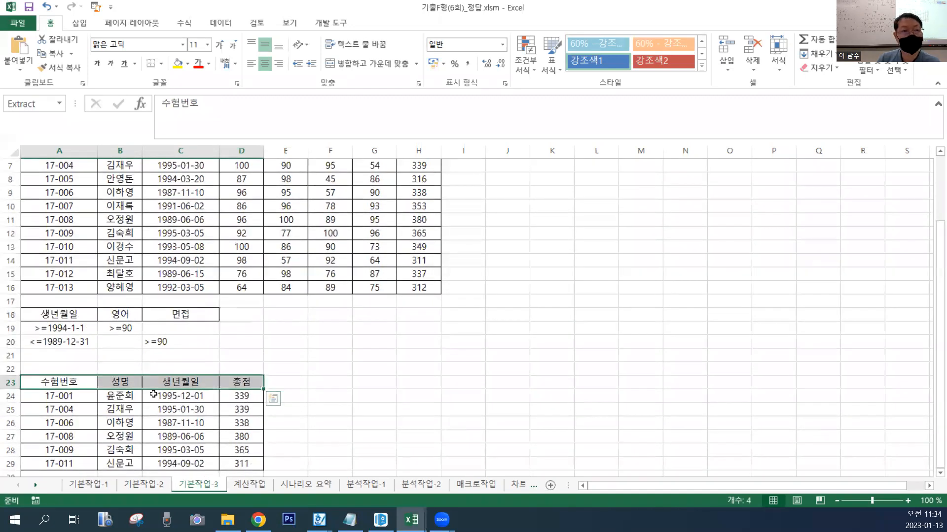
scroll(153, 394, up, 2)
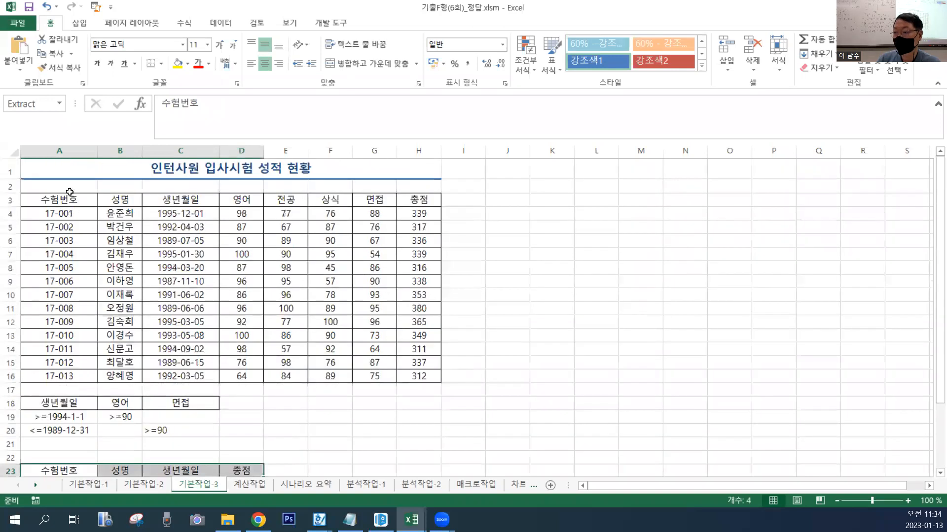
click(69, 191)
- Review the score table A3:H16 and criteria range A18:C20, then go to 시나리오 요약
drag(60, 201, 401, 375)
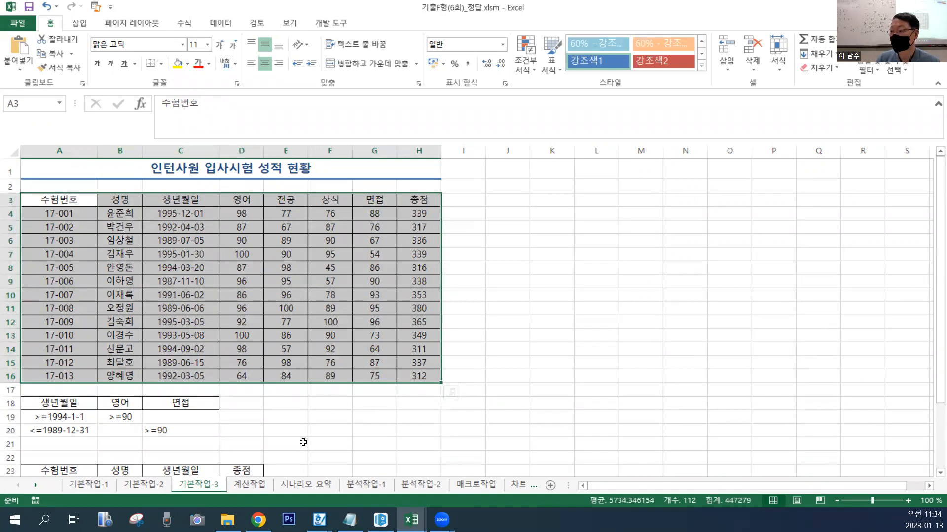
click(303, 443)
scroll(101, 348, down, 2)
drag(41, 313, 197, 343)
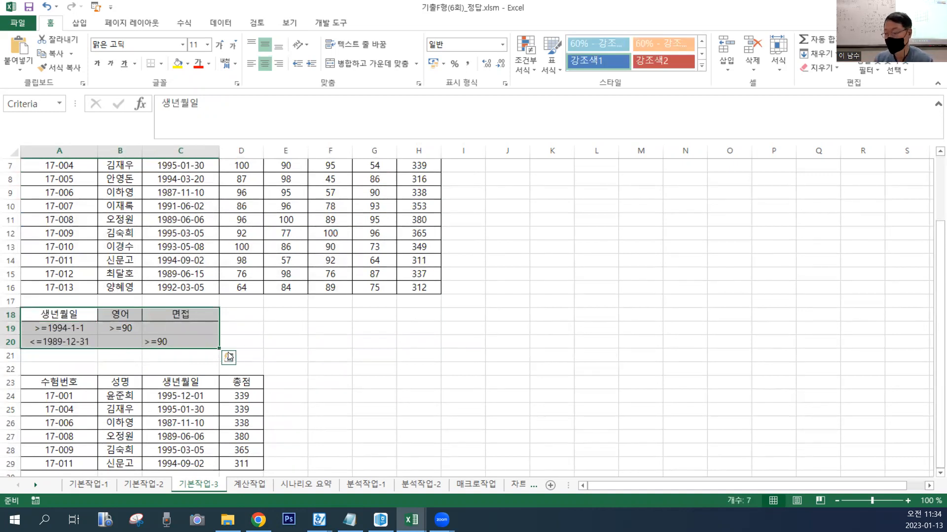
click(330, 342)
click(306, 488)
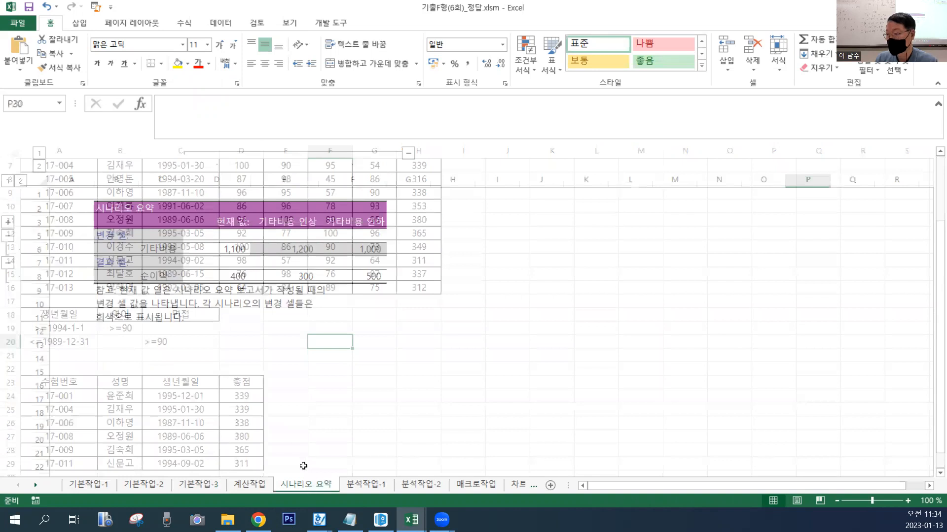
- Review the A4:D4 sales, cost and net profit values on 분석작업-1 against the 시나리오 요약 sheet
click(366, 486)
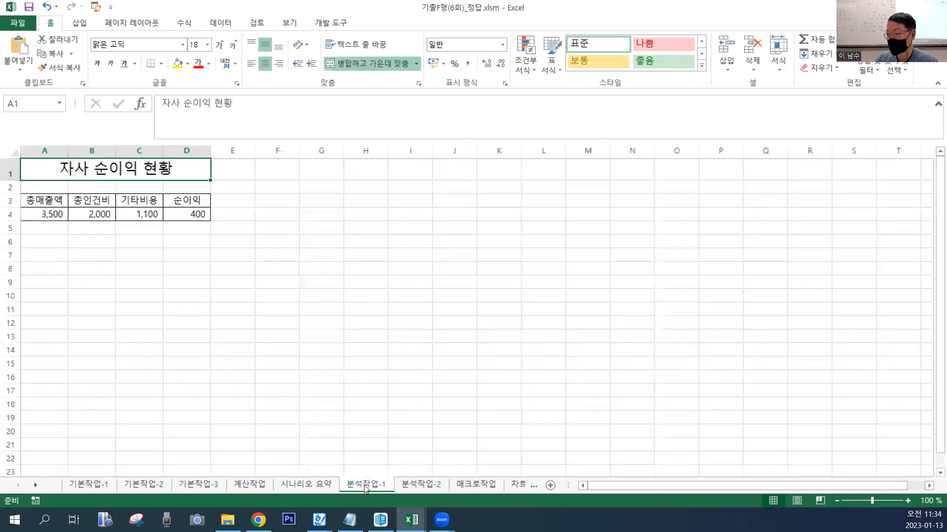
click(51, 214)
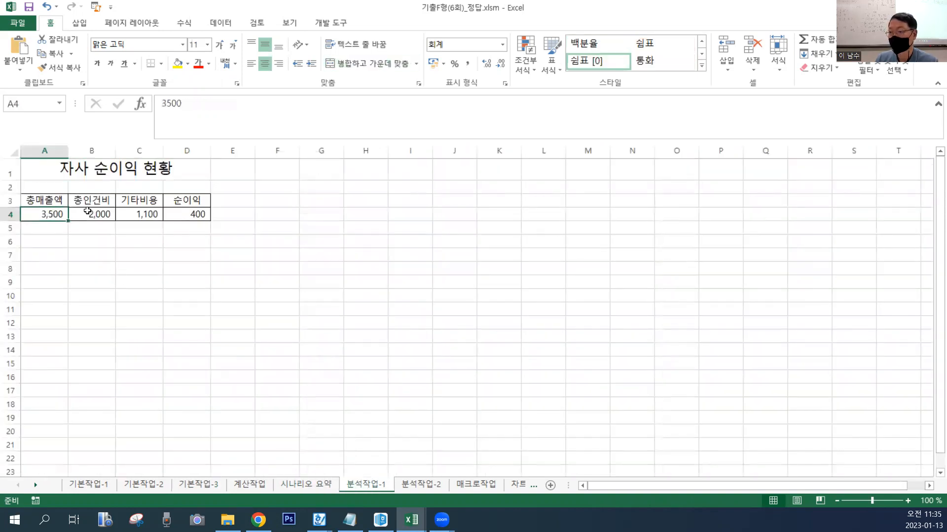
click(88, 212)
click(127, 213)
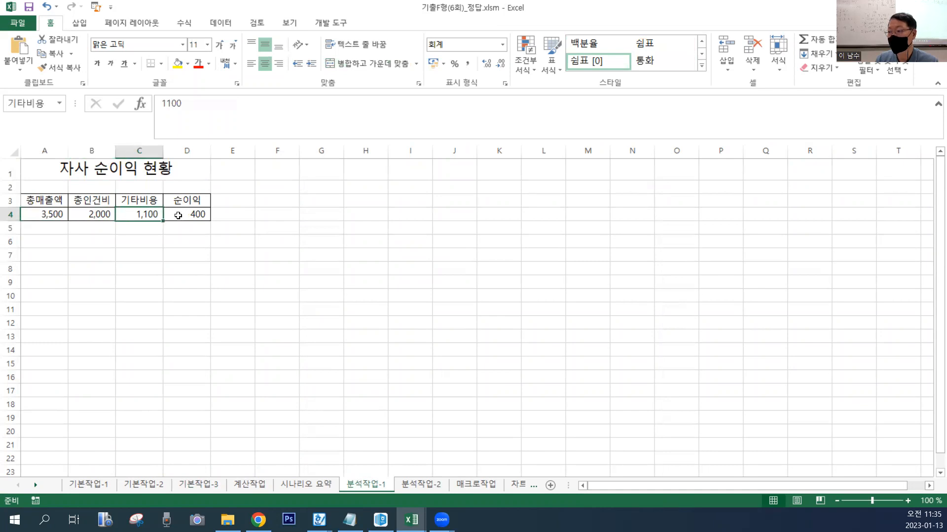
click(180, 216)
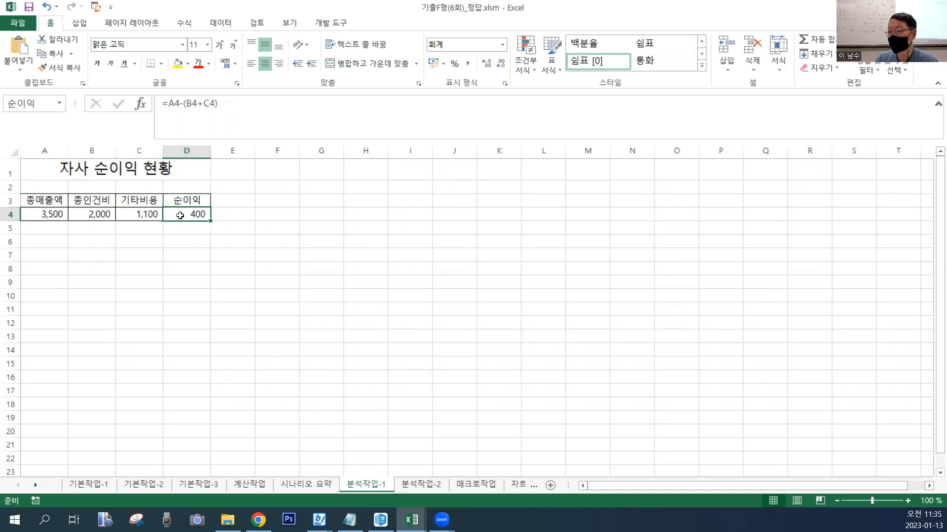
click(148, 217)
click(180, 218)
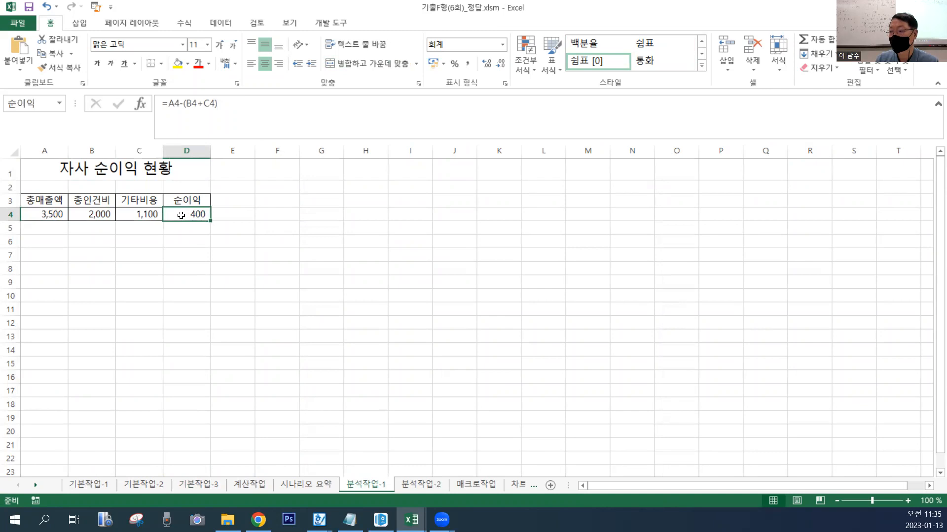
click(149, 218)
click(182, 218)
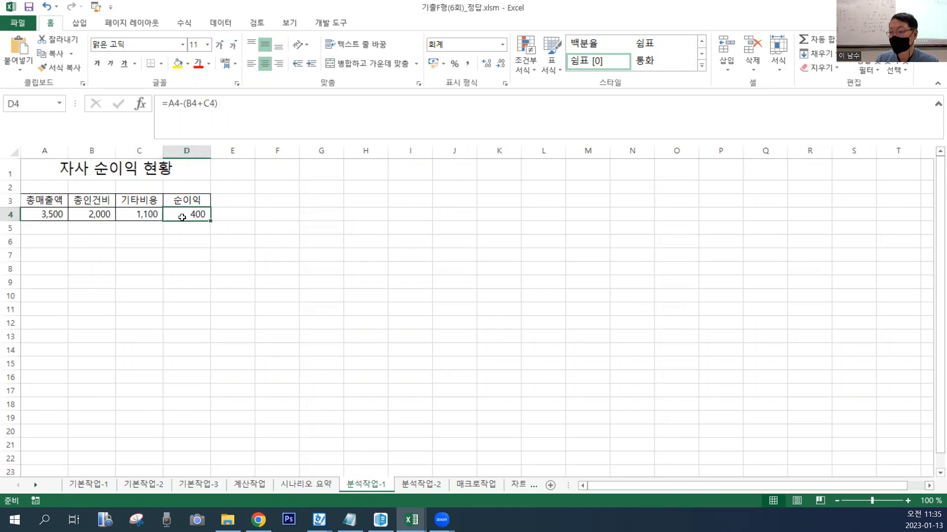
click(314, 484)
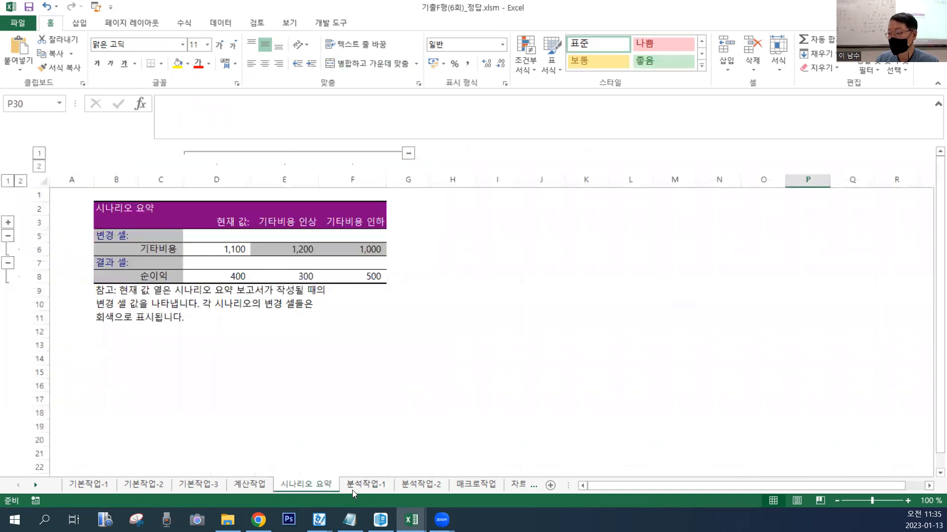
click(365, 486)
click(145, 214)
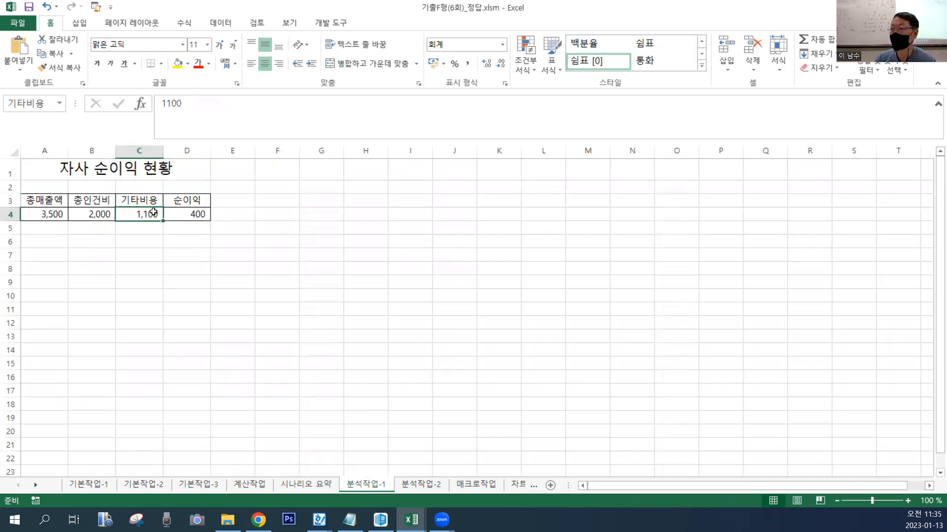
- In Scenario Manager, inspect the 기타비용 인상 scenario and confirm it changes C4 to 1200
click(229, 27)
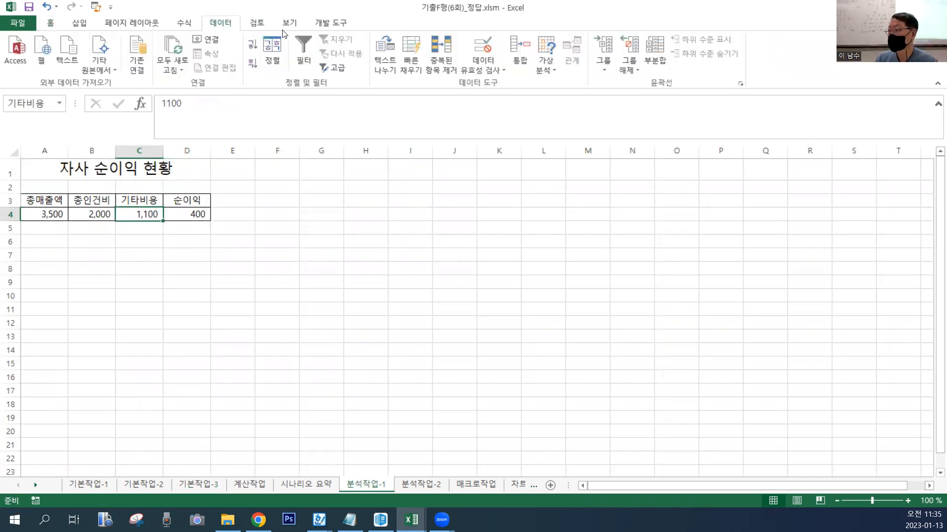
click(548, 65)
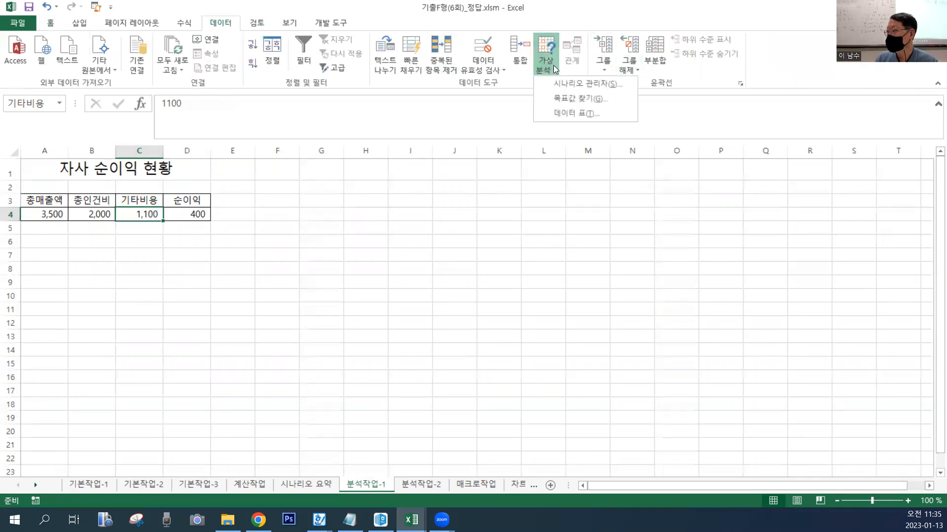
click(573, 86)
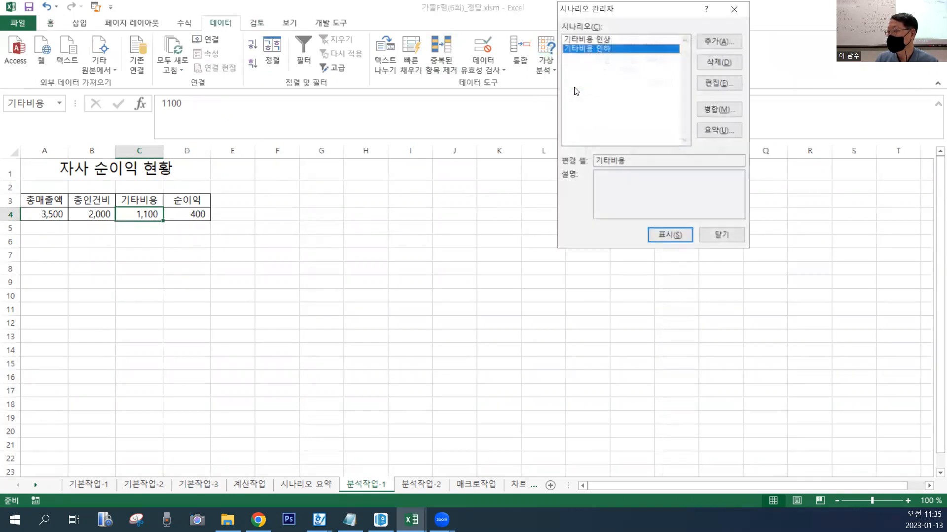
click(598, 40)
click(603, 49)
click(602, 40)
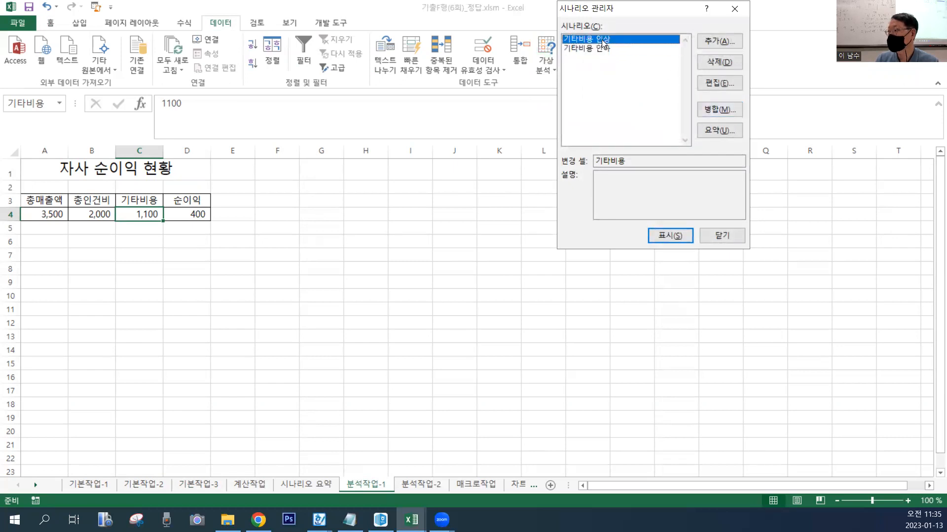
click(720, 83)
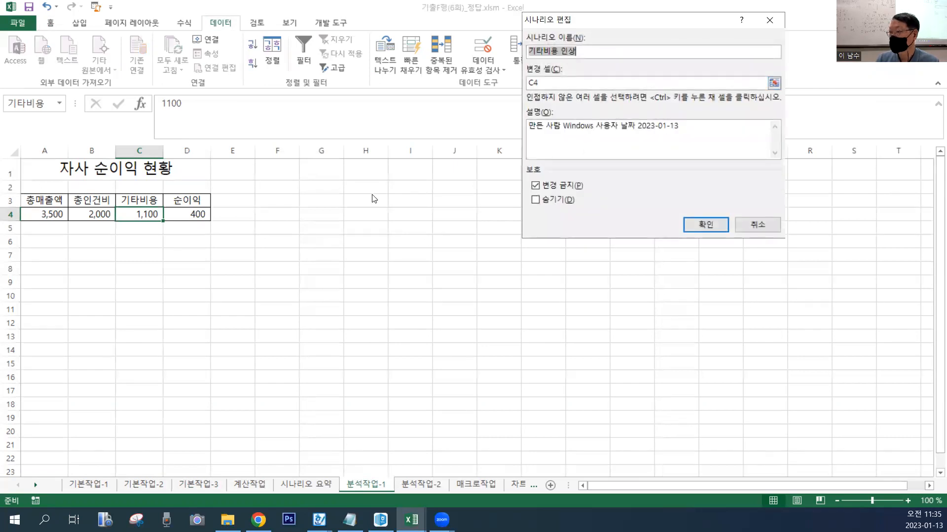
click(557, 83)
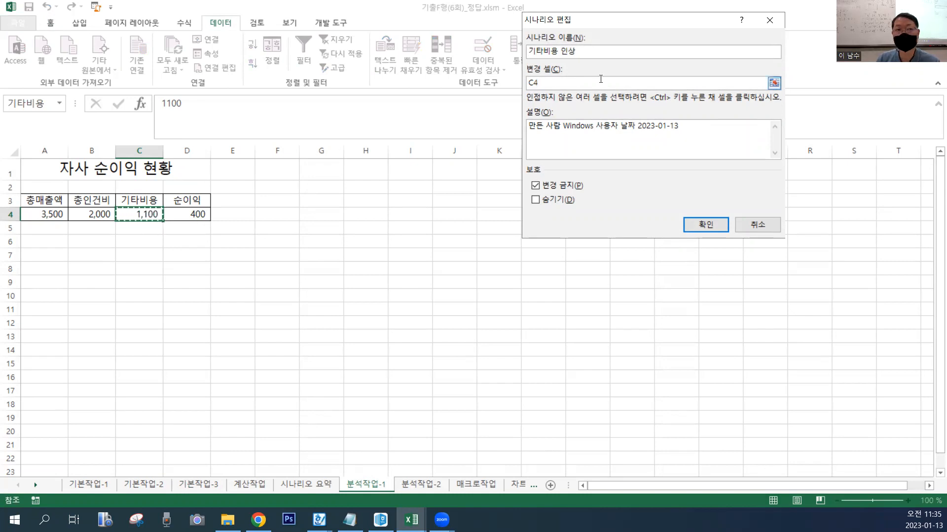
click(682, 226)
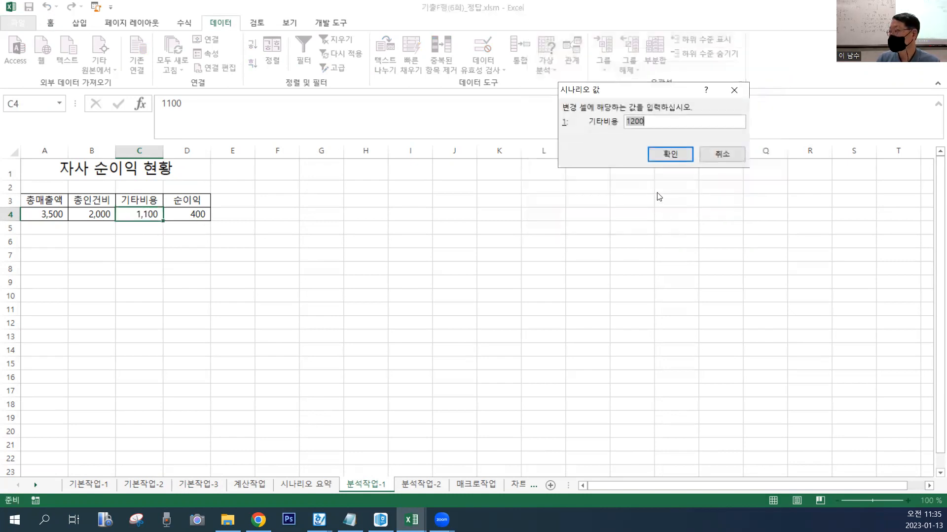
click(685, 158)
- Cancel the scenario summary, close Scenario Manager and go to the 분석작업-2 sheet
click(719, 131)
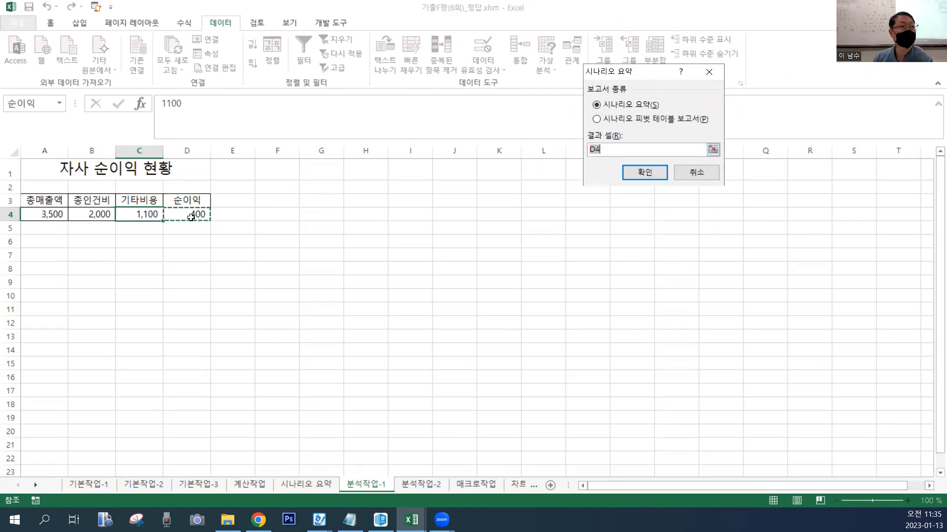
click(709, 72)
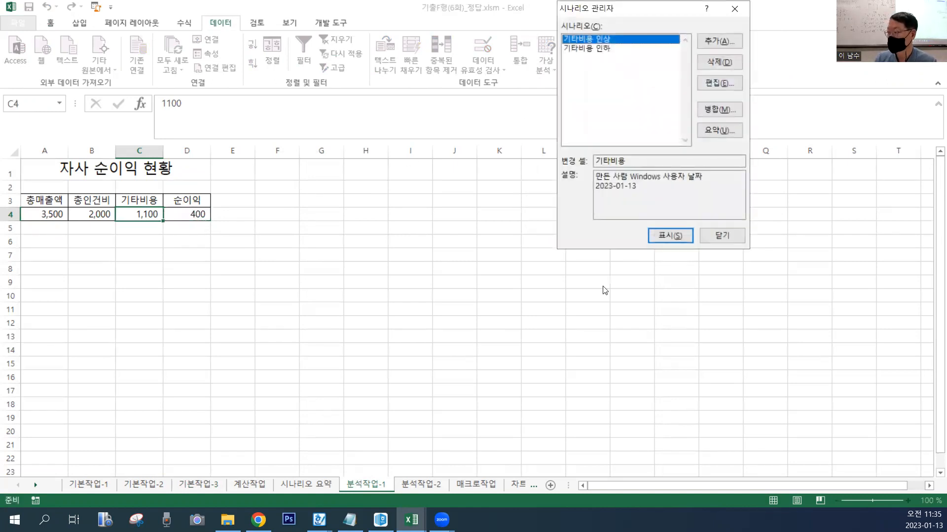
click(542, 364)
click(420, 484)
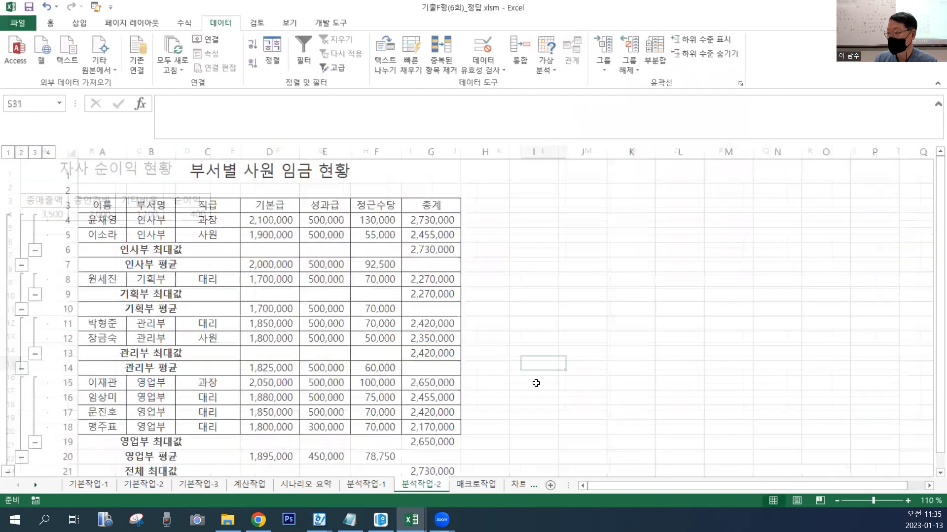
- Select the 부서명 header B3 in the salary table, then go to the 매크로작업 sheet
scroll(536, 383, up, 1)
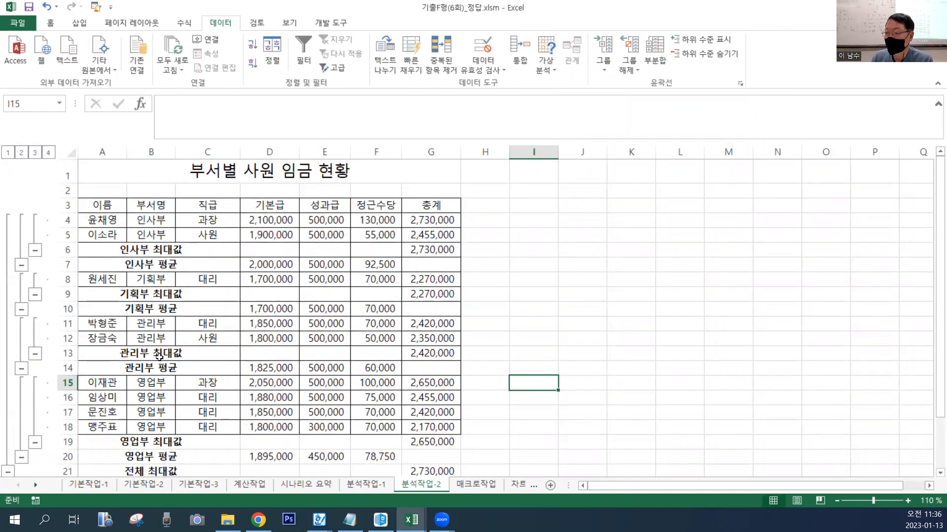
click(151, 202)
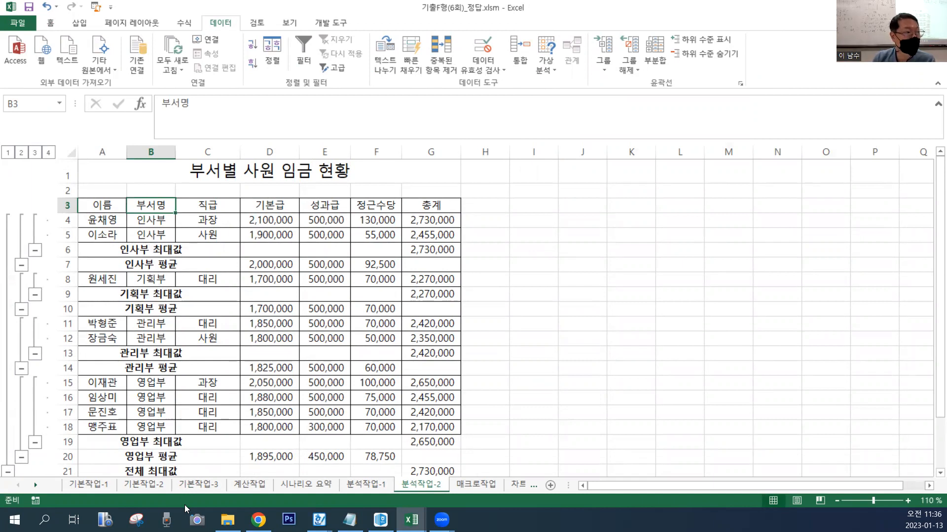
click(490, 486)
- Inspect the total formulas in G4 and G6 and the 수영 amount in E6
click(507, 374)
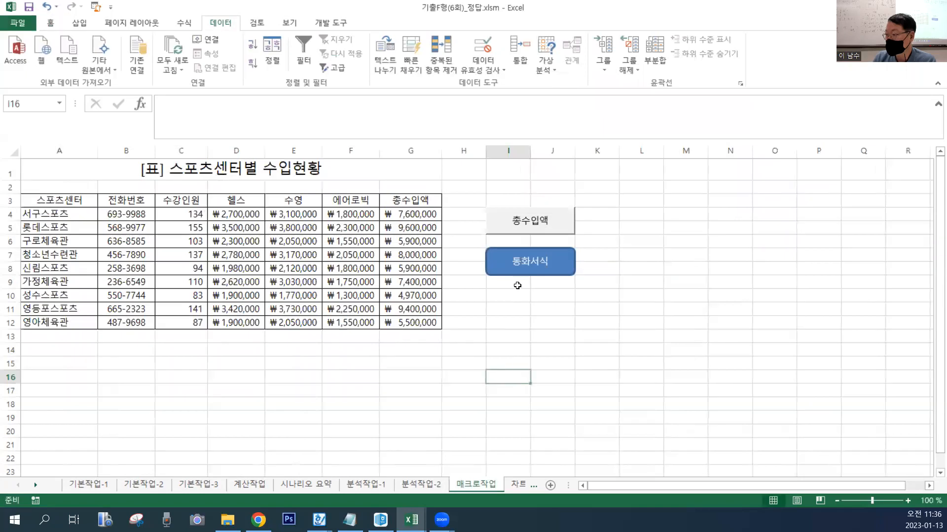
click(425, 215)
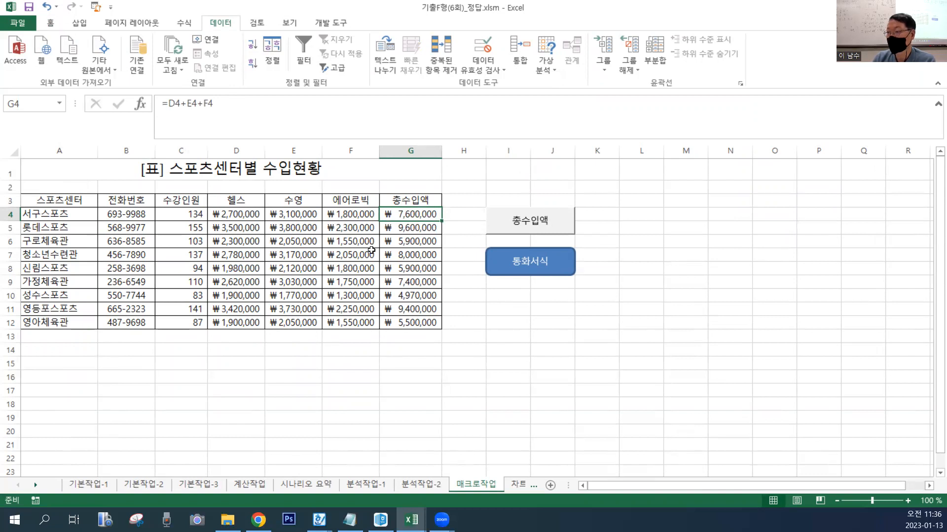
click(429, 240)
click(318, 238)
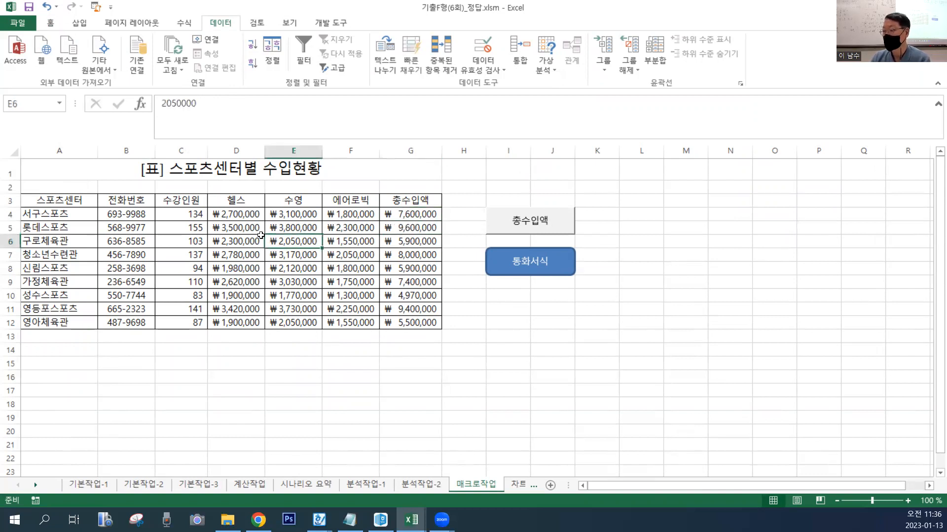
- Apply the 회계 accounting format to the 헬스 amount in D4 and widen column D
click(221, 219)
click(51, 24)
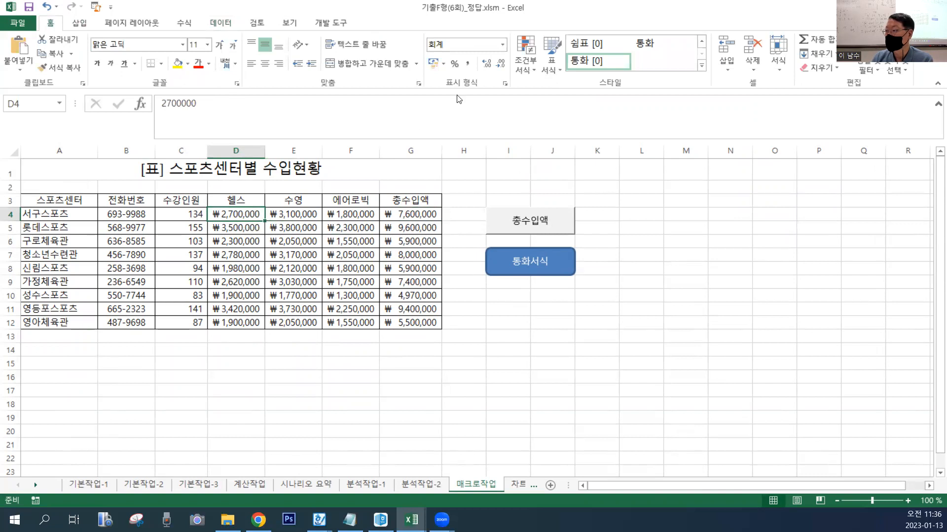
click(502, 48)
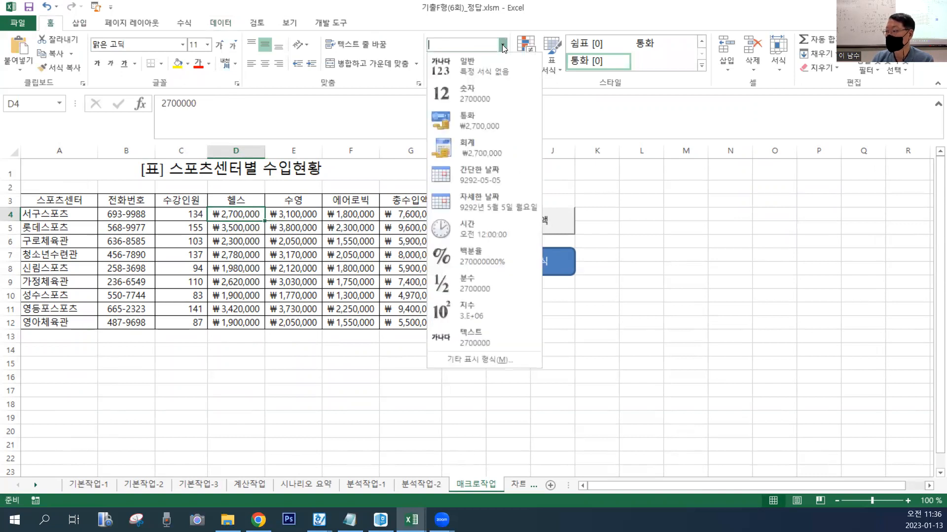
click(490, 150)
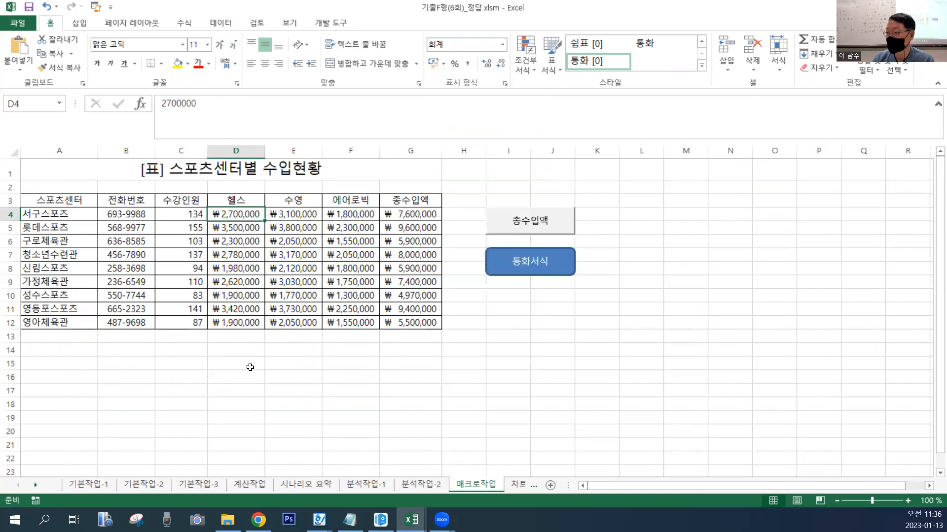
drag(265, 150, 293, 151)
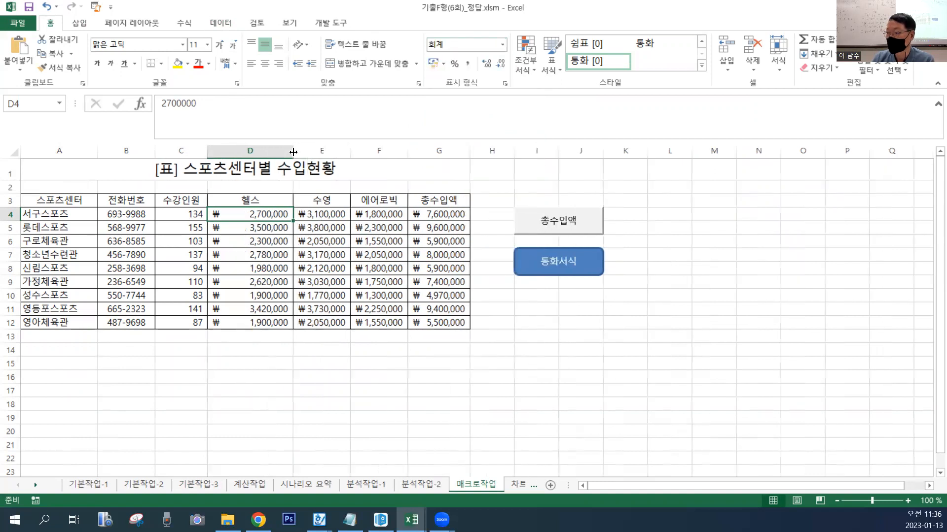
click(291, 251)
click(224, 217)
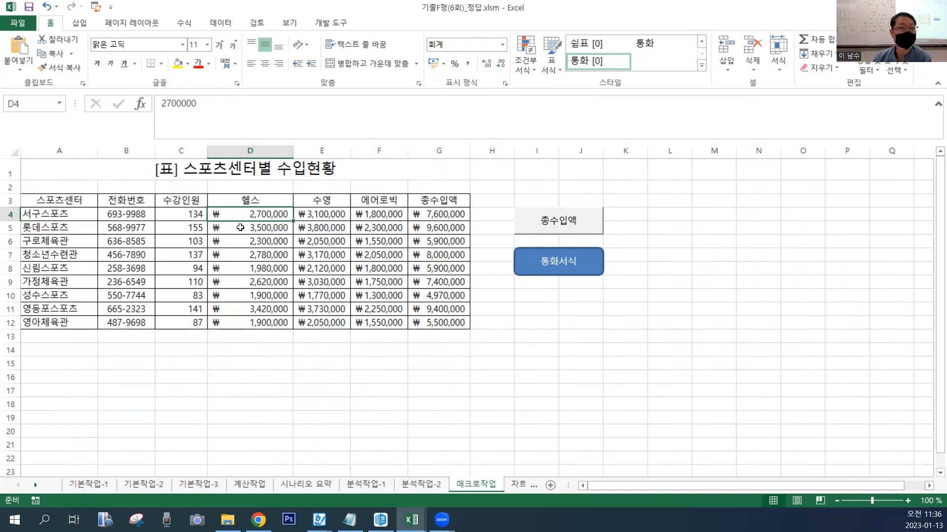
click(278, 258)
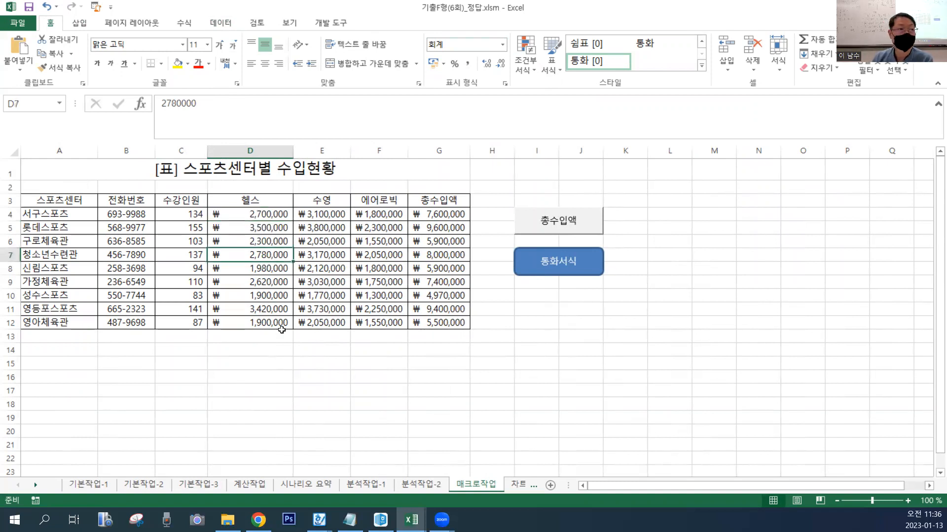
- Go to the 차트작업 sheet and scroll down to its combo chart
click(518, 485)
scroll(500, 387, down, 1)
click(500, 387)
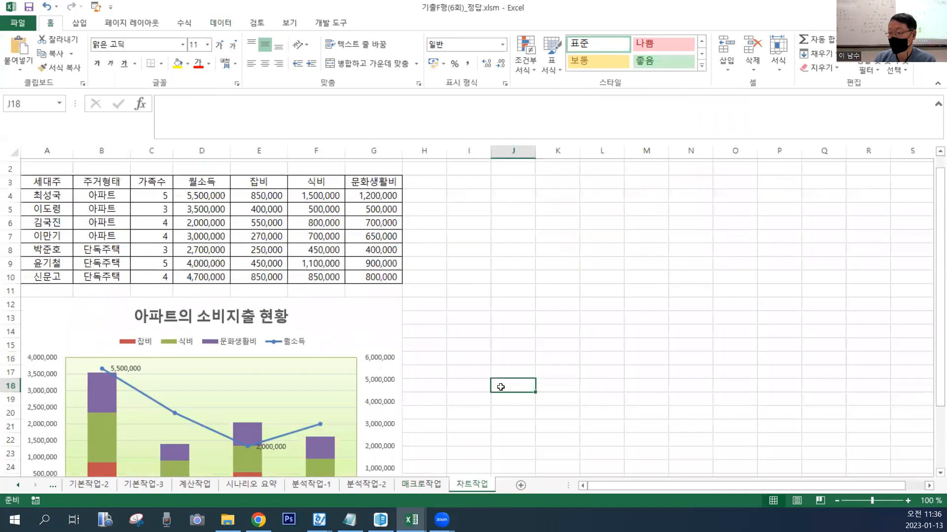
- Close the 기출F형(6회)_정답.xlsm workbook with Ctrl+W, choosing 저장 안 함
scroll(500, 387, down, 2)
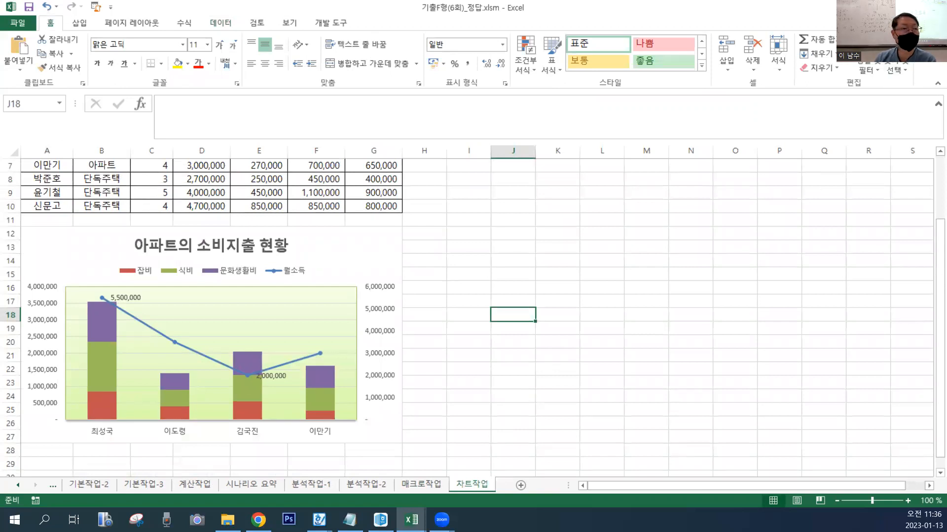
key(ctrl+w)
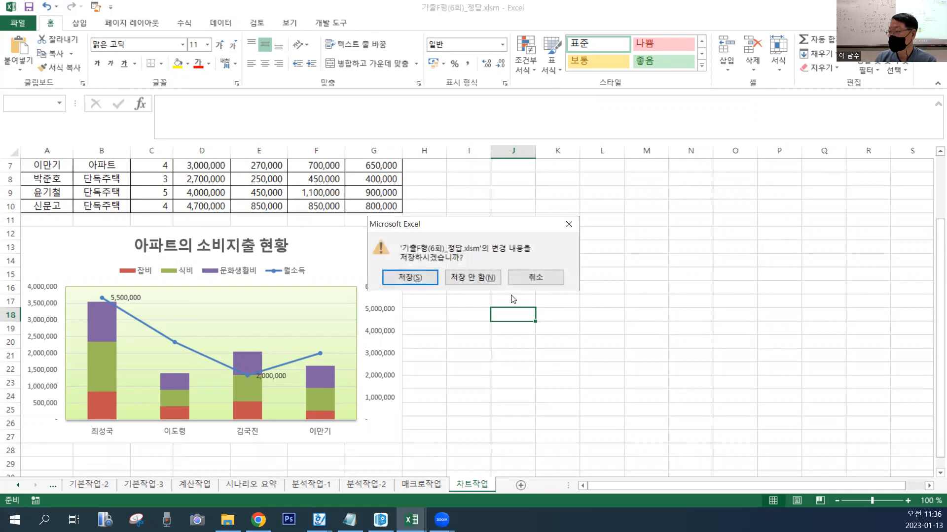
click(481, 275)
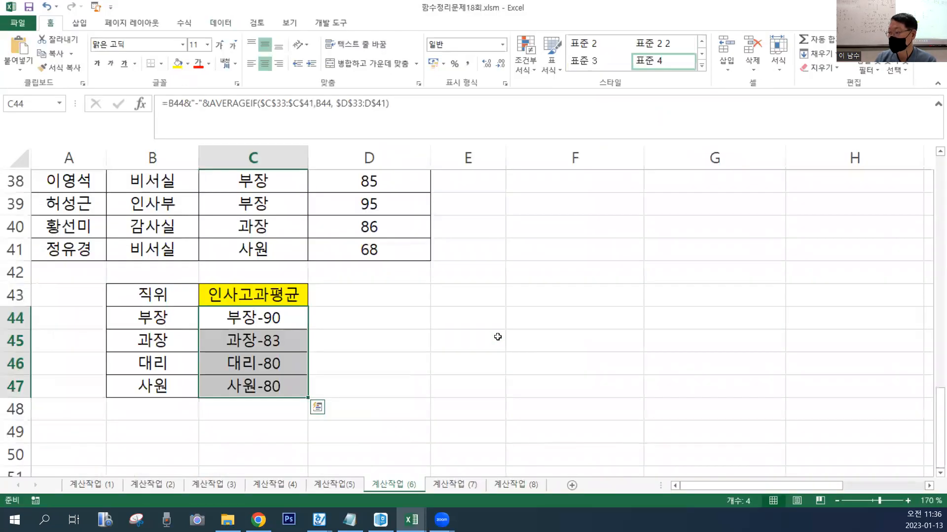
- Go to the 계산작업 (7) sheet and look over the empty 평가 cells and B3's score
click(474, 390)
click(461, 486)
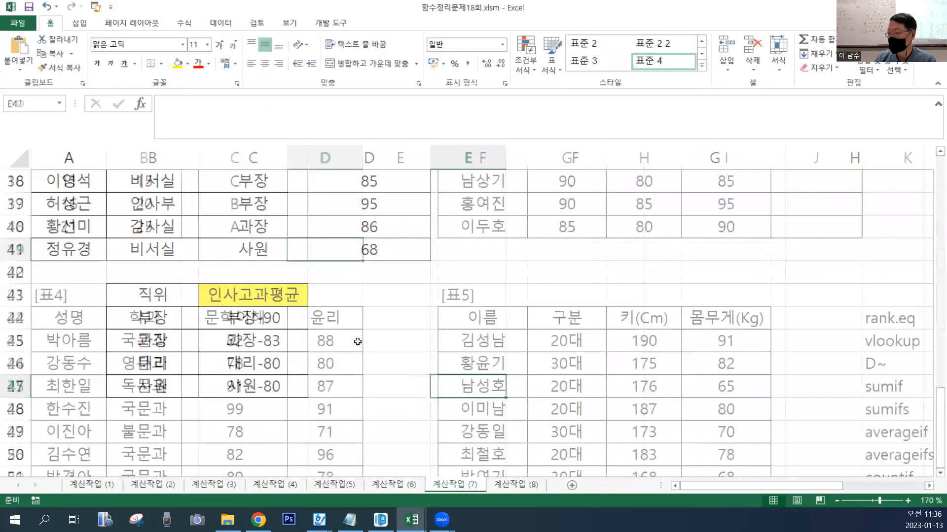
scroll(358, 342, up, 2)
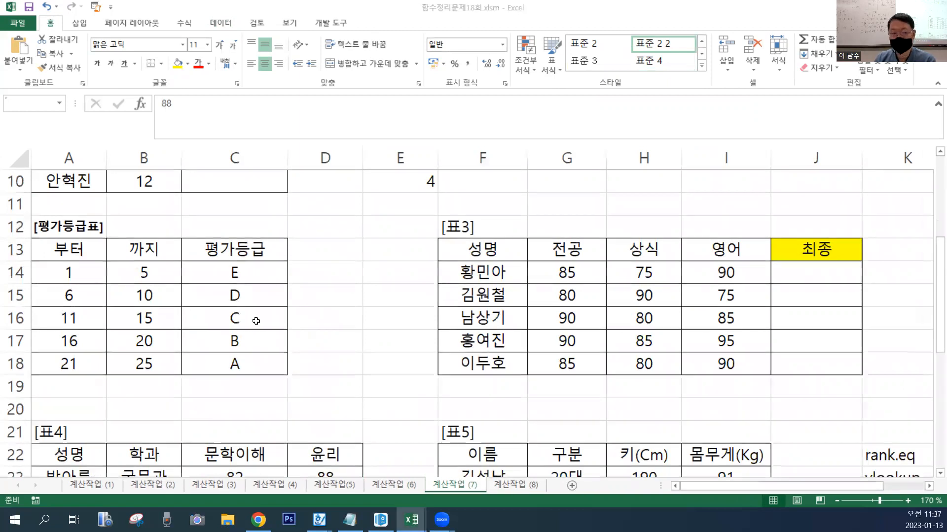
scroll(253, 319, up, 3)
click(209, 265)
click(220, 220)
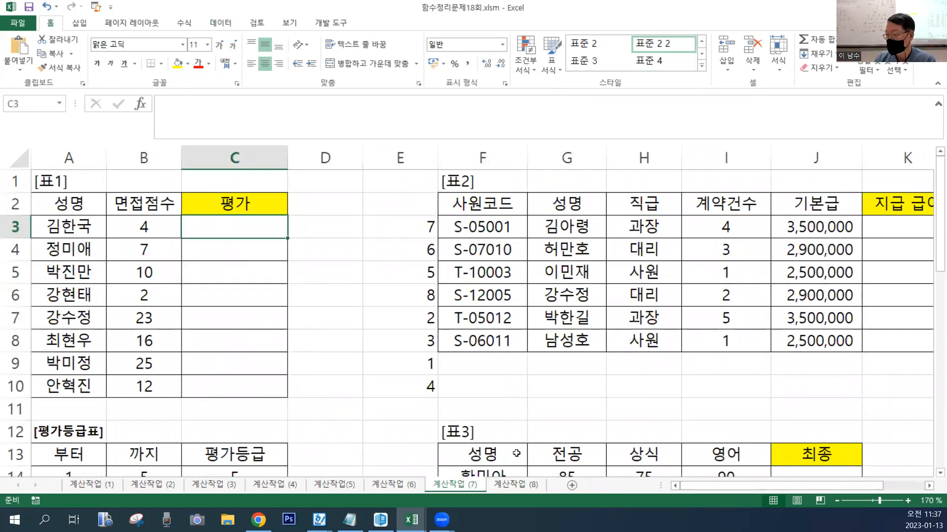
click(305, 369)
click(234, 321)
click(230, 267)
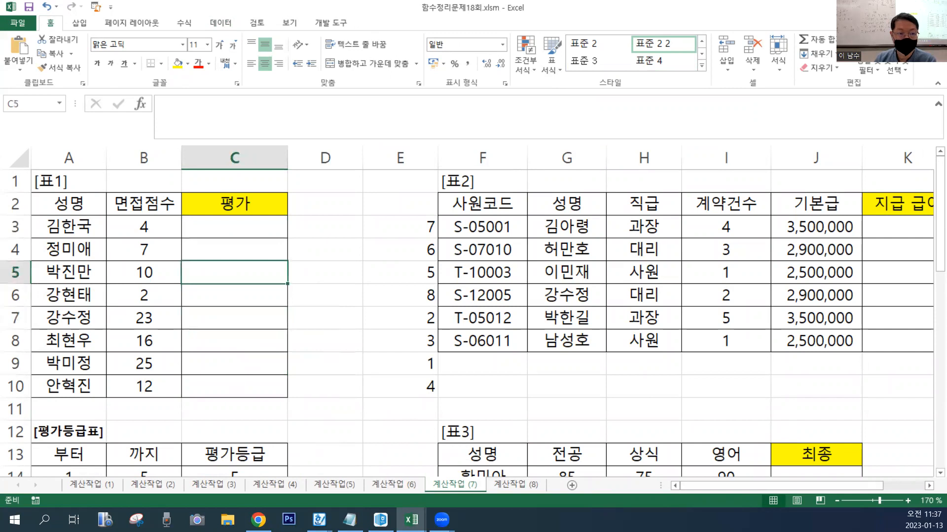
key(ctrl+n)
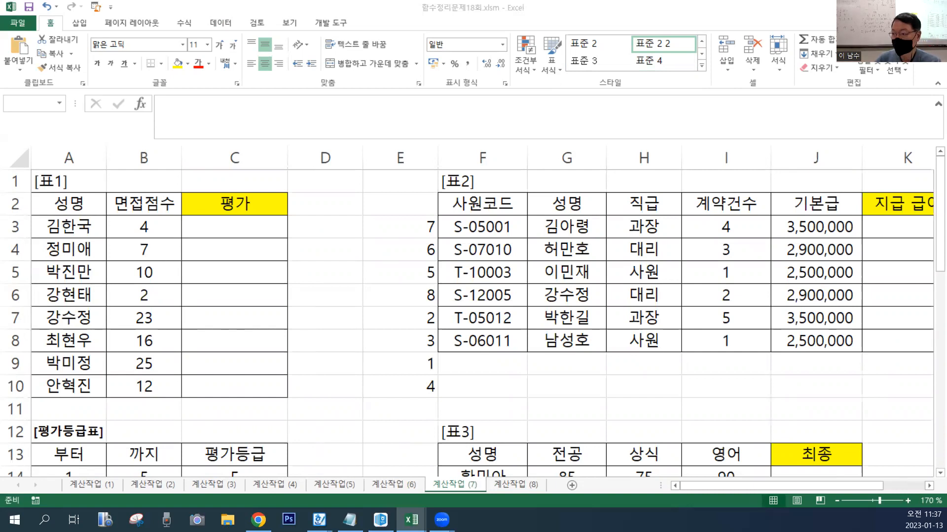
click(218, 266)
scroll(217, 262, down, 1)
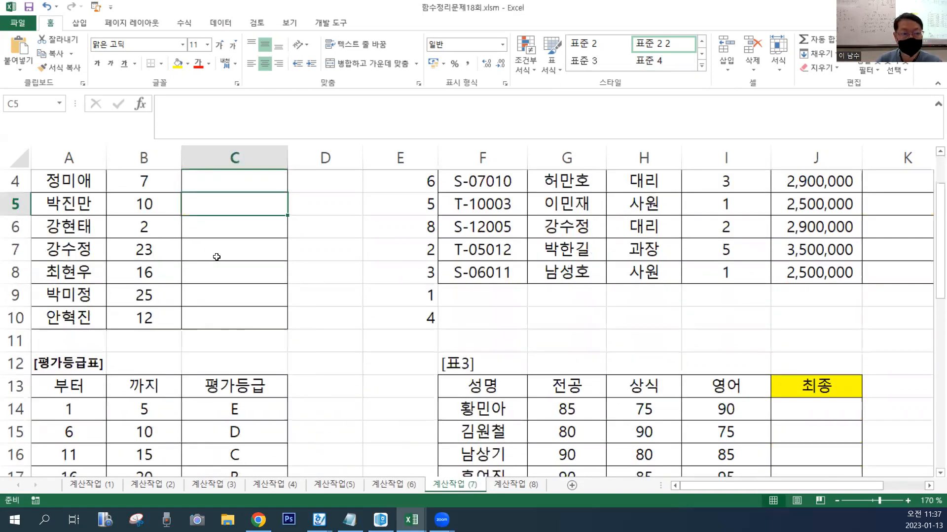
scroll(217, 257, up, 1)
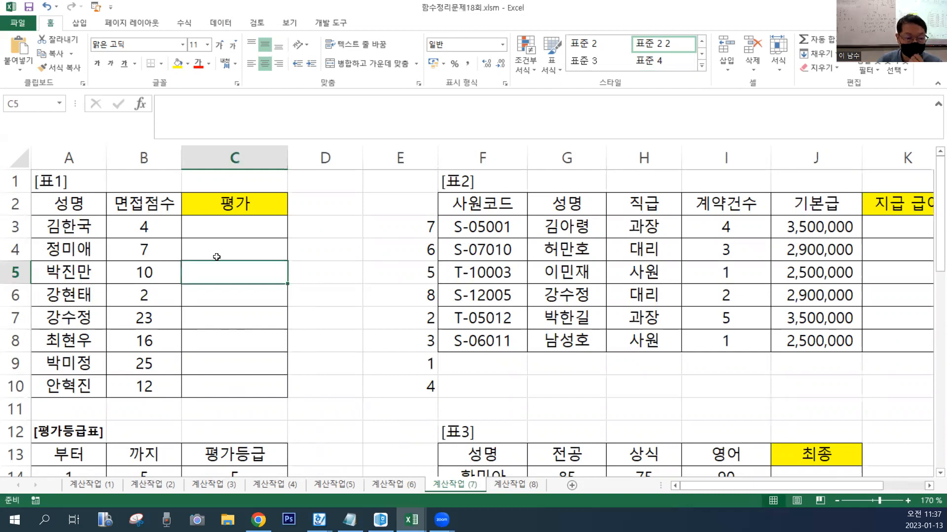
click(200, 228)
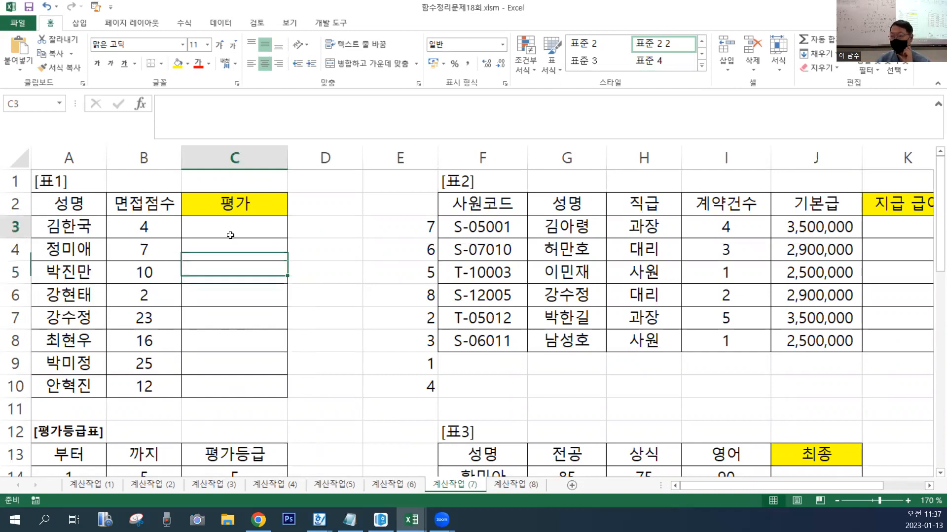
click(147, 233)
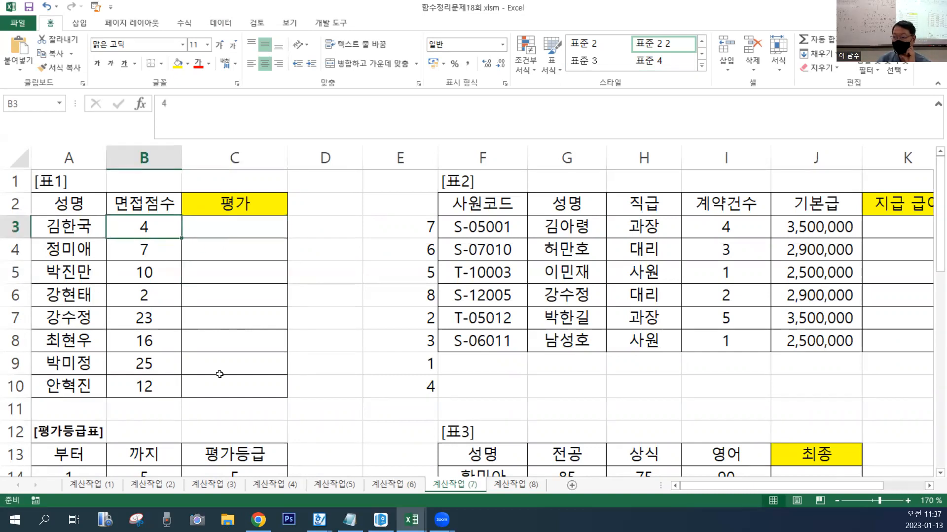
- Zoom the sheet out to 130% so the 평가등급표 grade table is visible
click(837, 501)
click(836, 501)
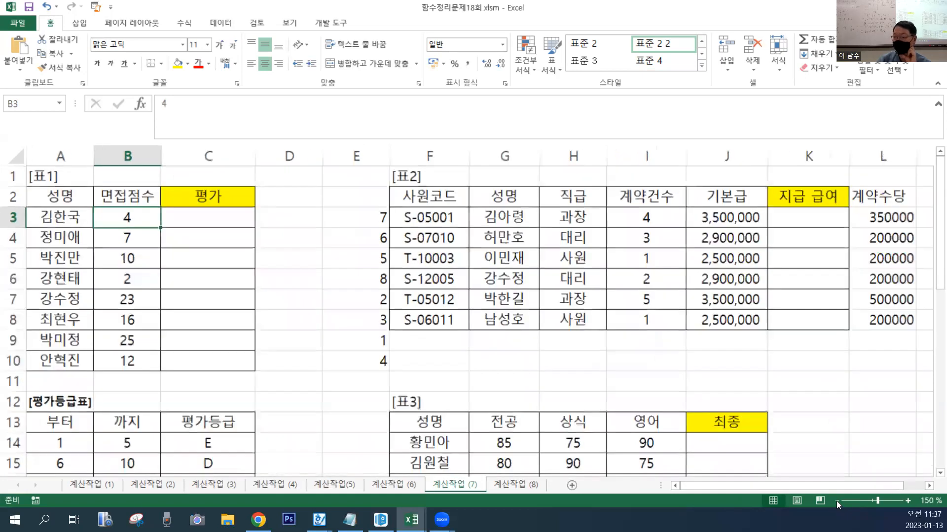
click(836, 501)
click(837, 501)
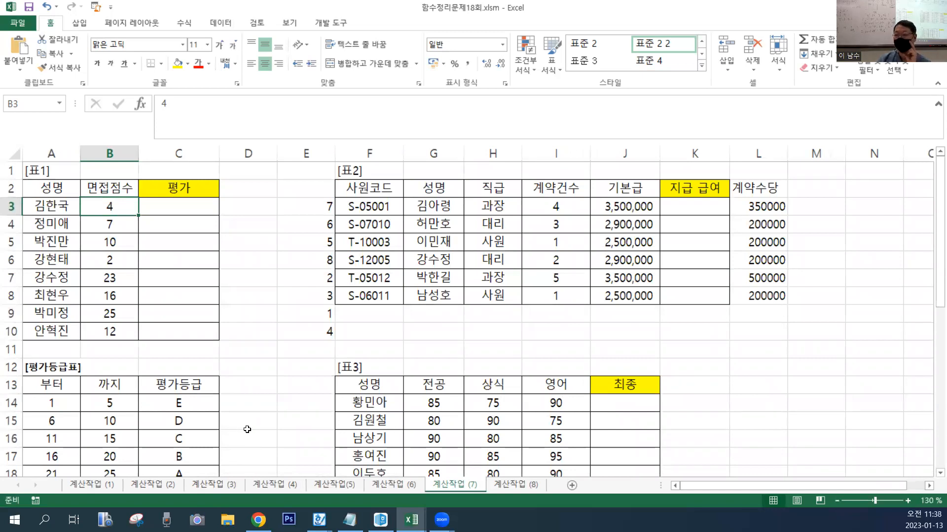
click(197, 409)
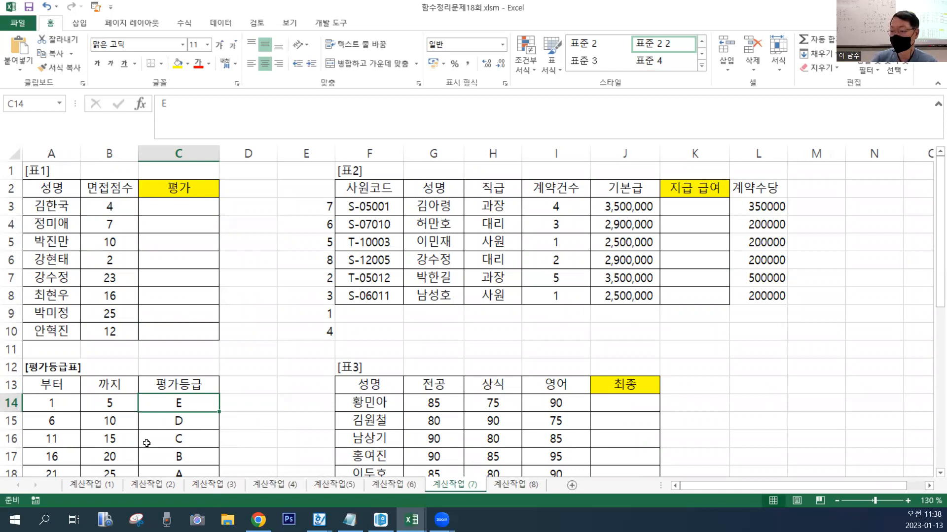
- Select C3:C10 and start a VLOOKUP formula with B3 as the lookup value
drag(186, 214, 188, 332)
click(211, 123)
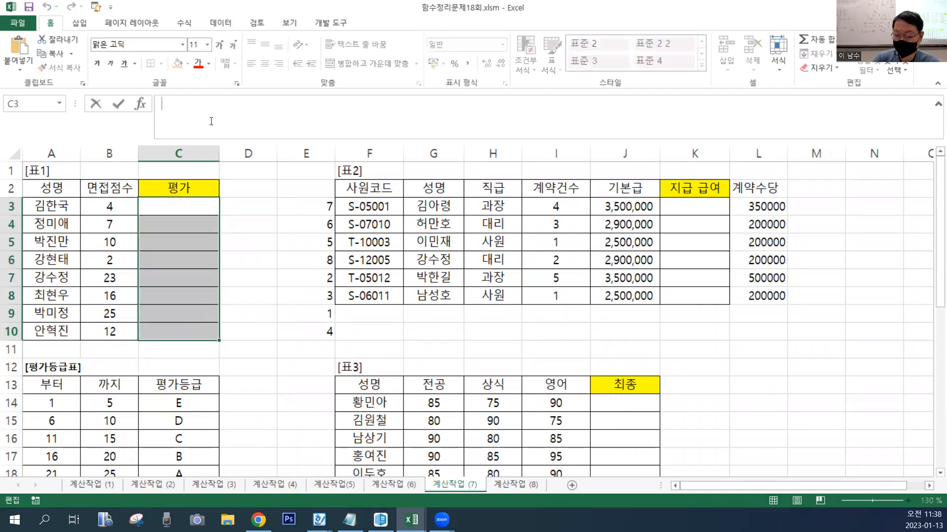
text(=)
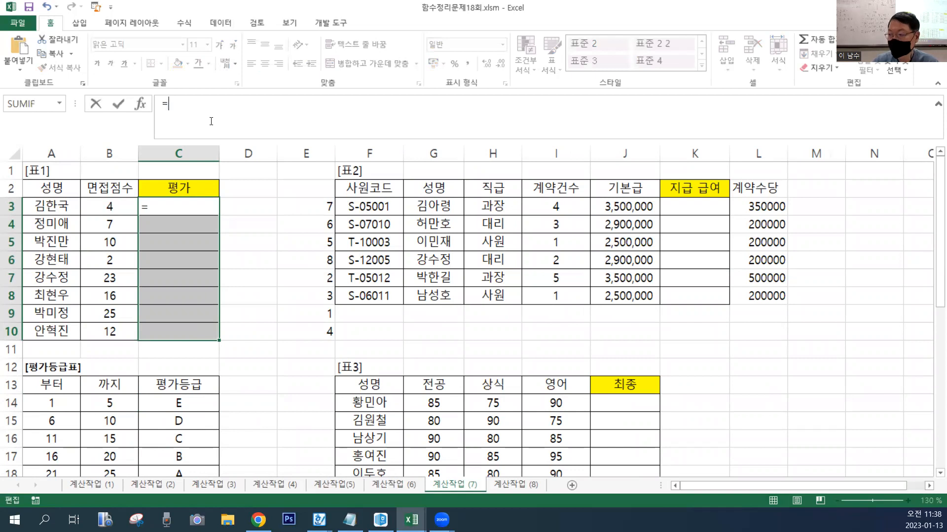
text(VL)
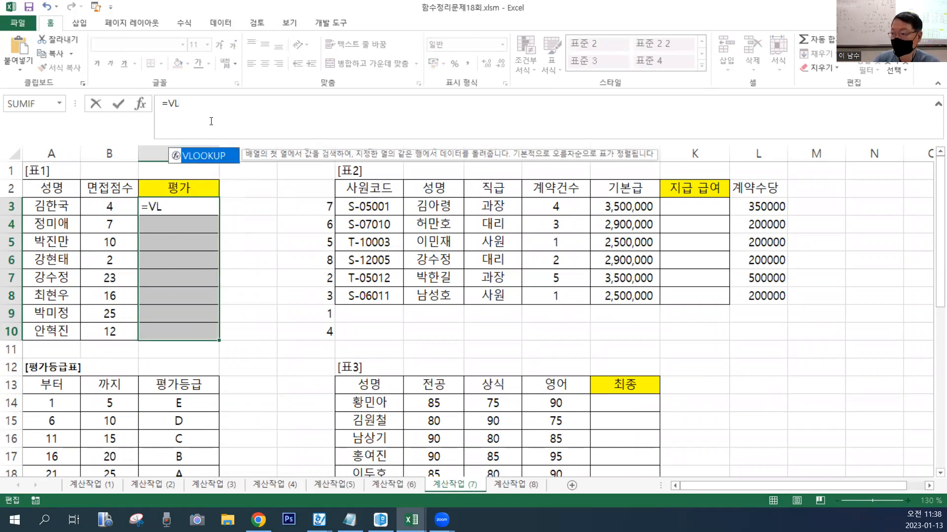
double_click(219, 156)
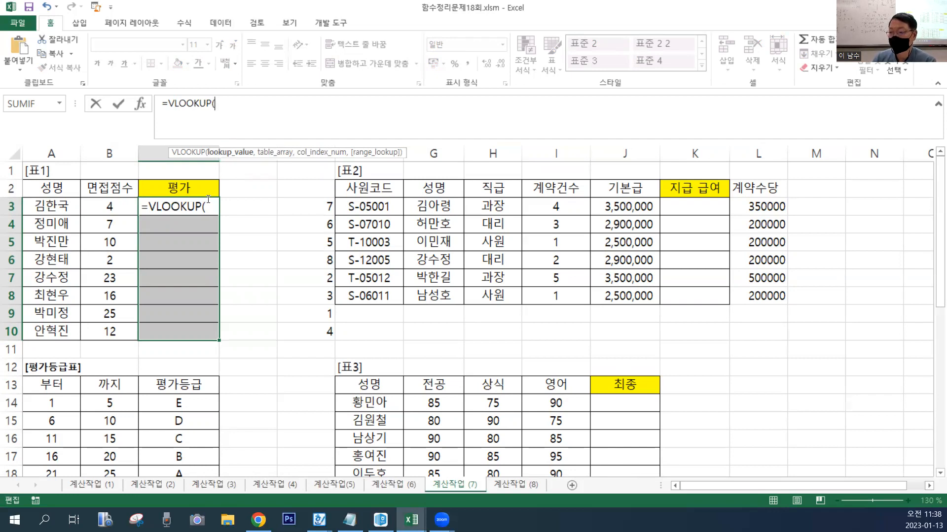
click(121, 208)
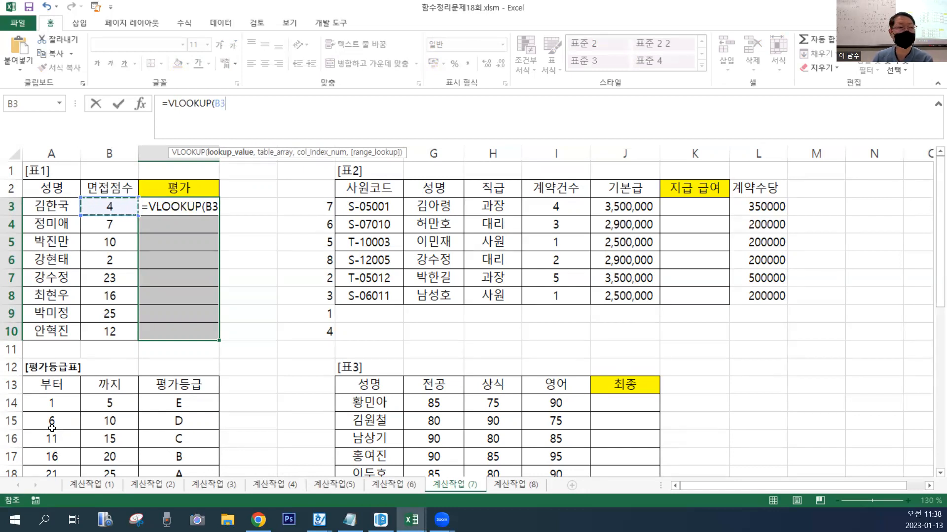
text(,)
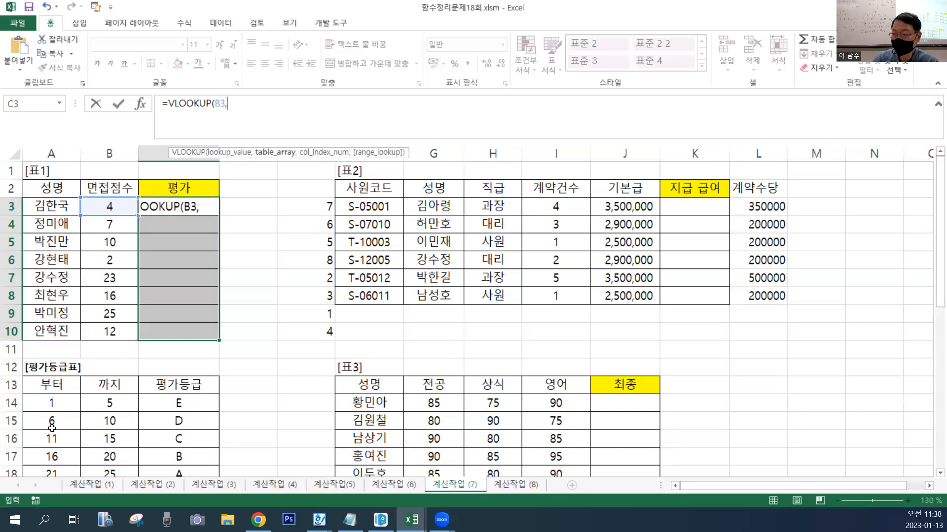
- Complete =VLOOKUP(B3,$A$14:$C$18,3,TRUE) and fill all eight 평가 cells with Ctrl+Enter
scroll(135, 433, down, 1)
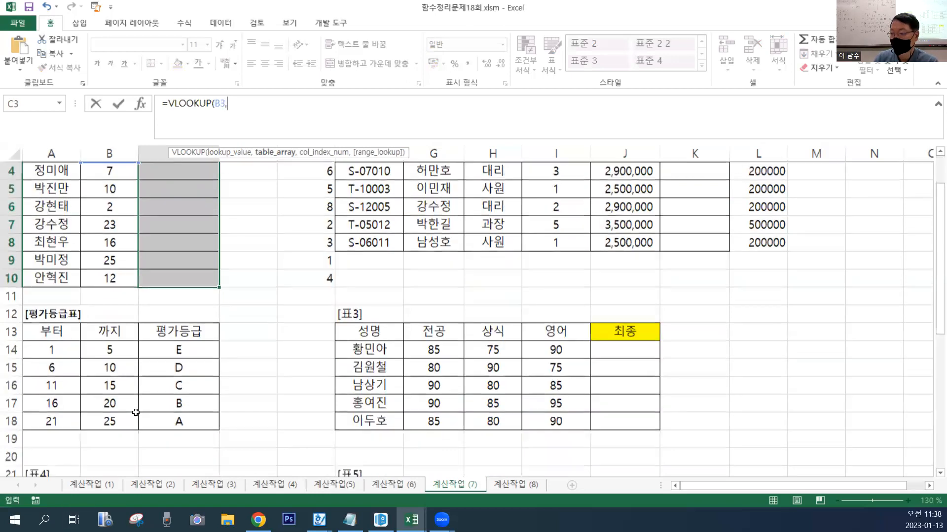
drag(49, 350, 201, 430)
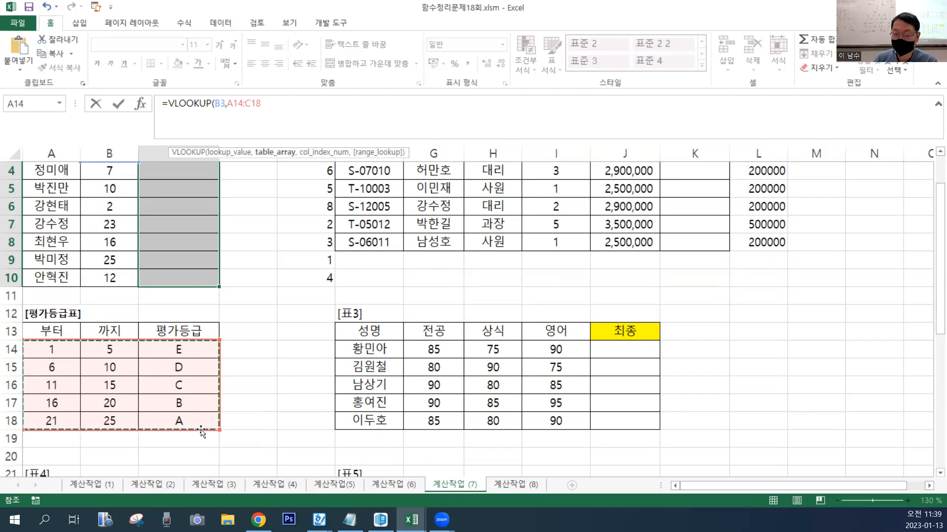
key(F4)
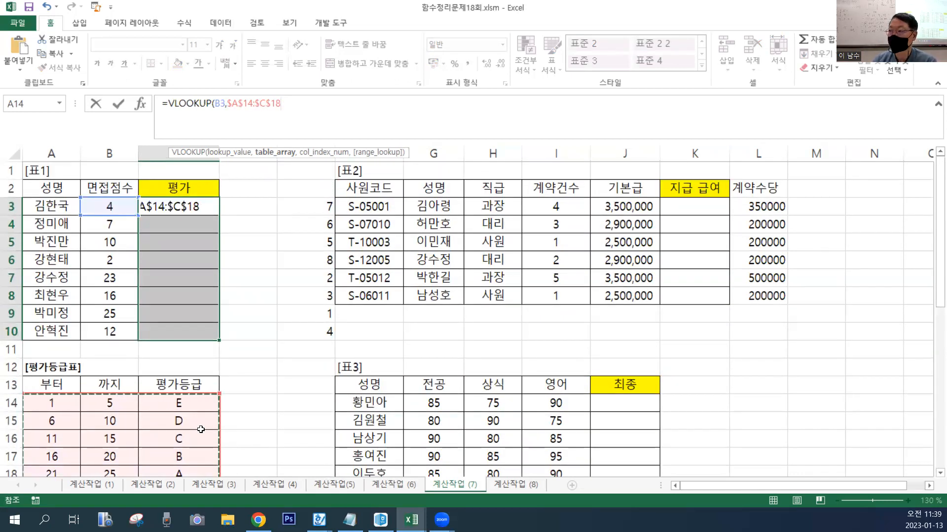
text(,)
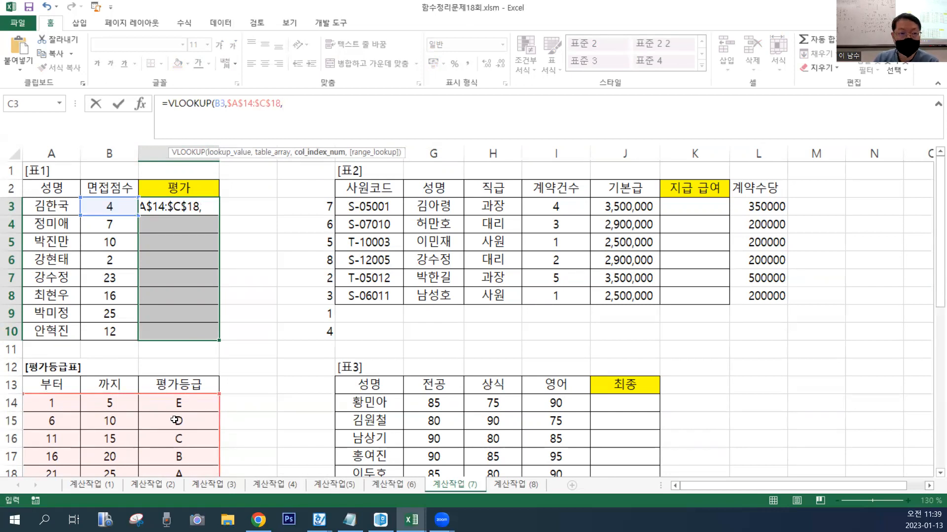
text(3,)
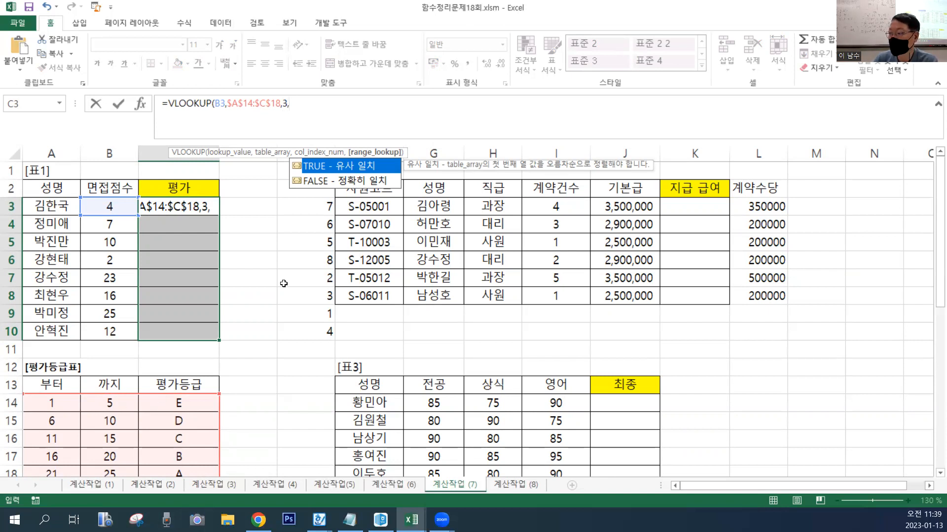
double_click(338, 167)
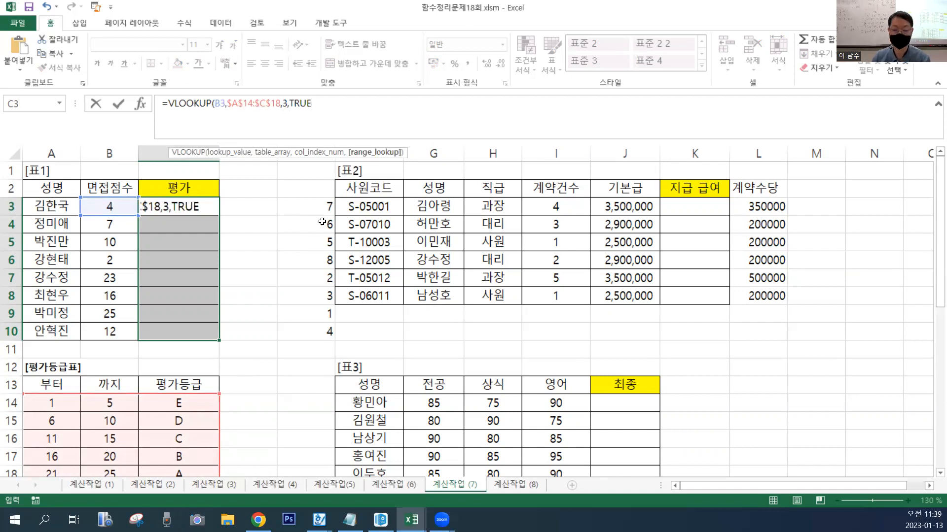
text())
key(ctrl+Return)
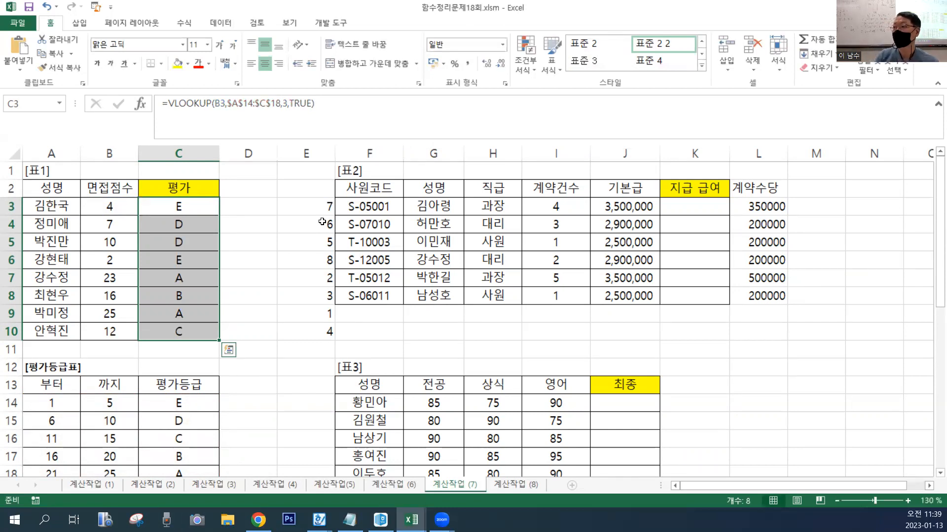
- Append &"등급-" to the VLOOKUP formula and refill C3:C10, giving E등급-, D등급-, etc
click(350, 117)
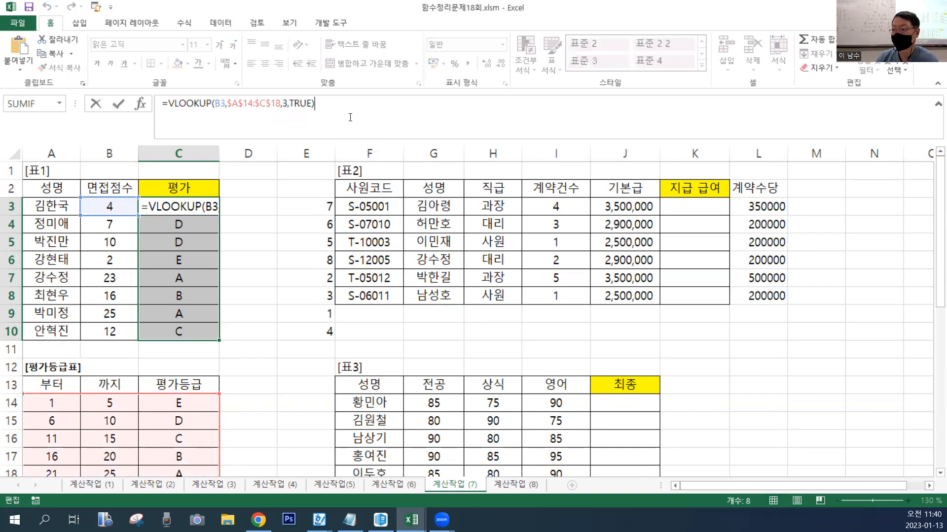
key(ctrl+Return)
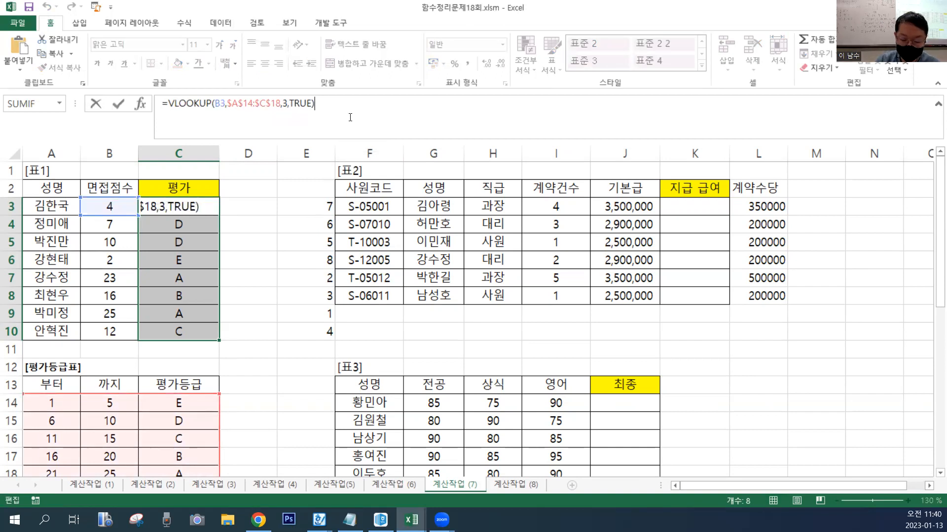
text(&"EM)
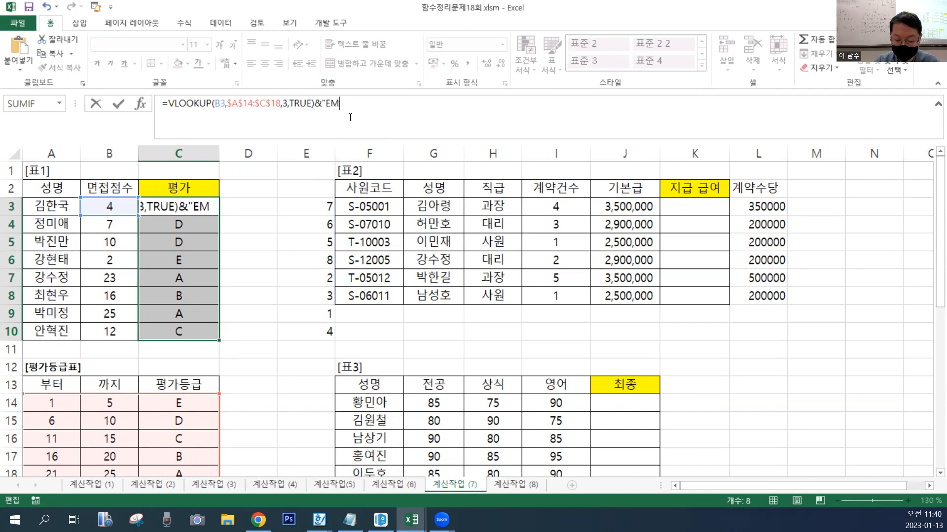
text(DRMQ)
key(BackSpace)
key(BackSpace)
key(BackSpace)
key(BackSpace)
key(BackSpace)
key(BackSpace)
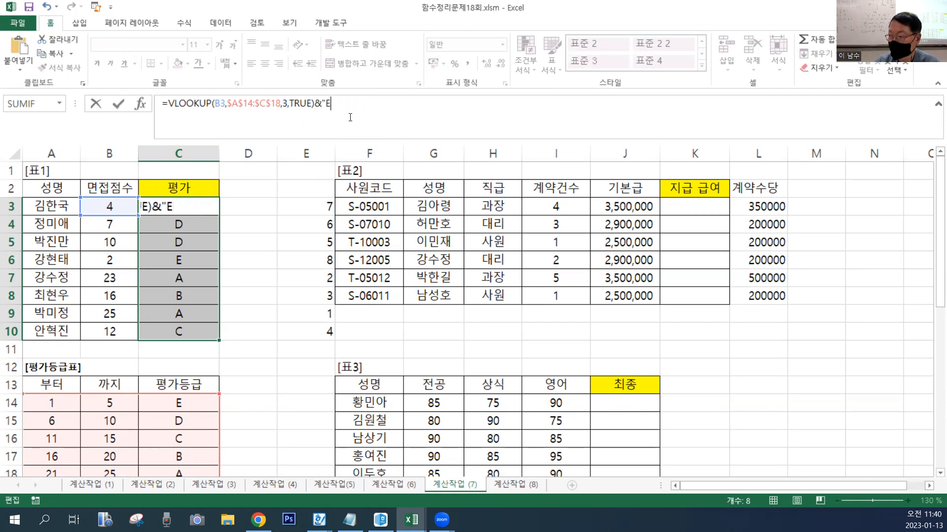
text(등급")
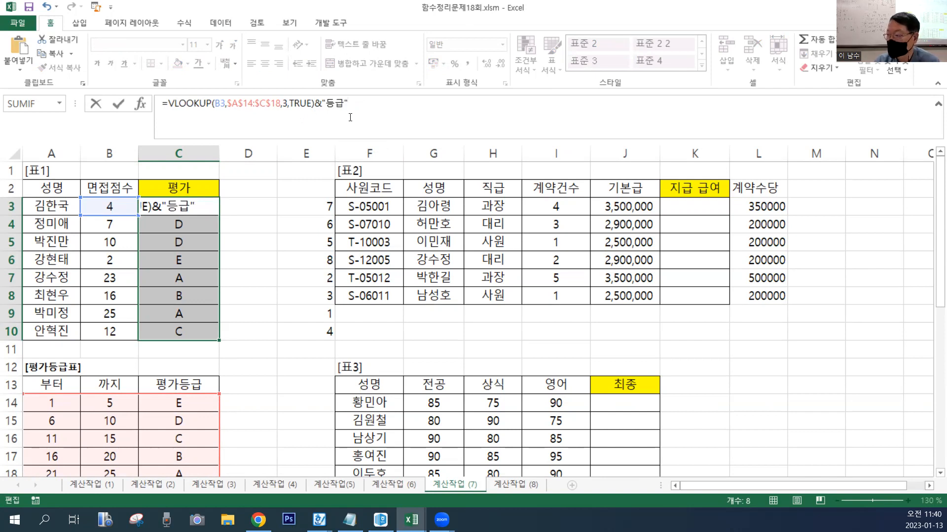
key(BackSpace)
text(-)
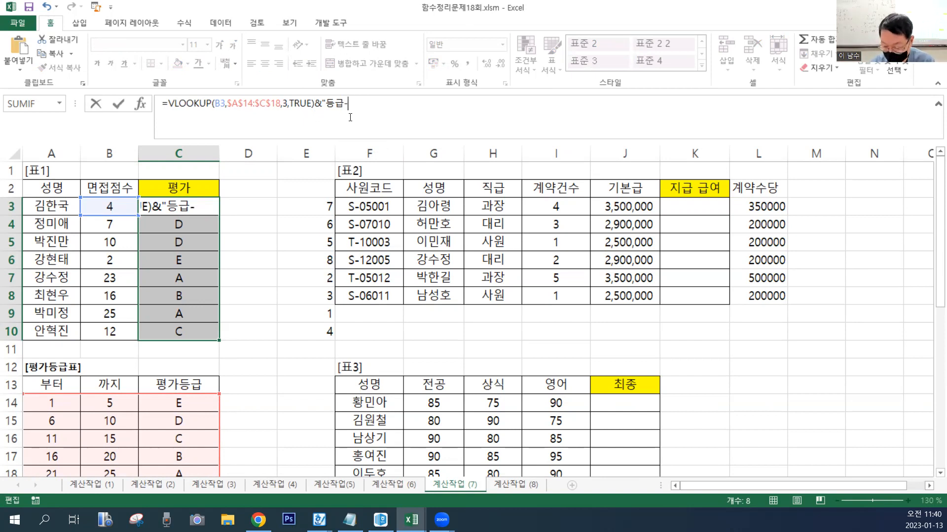
text(")
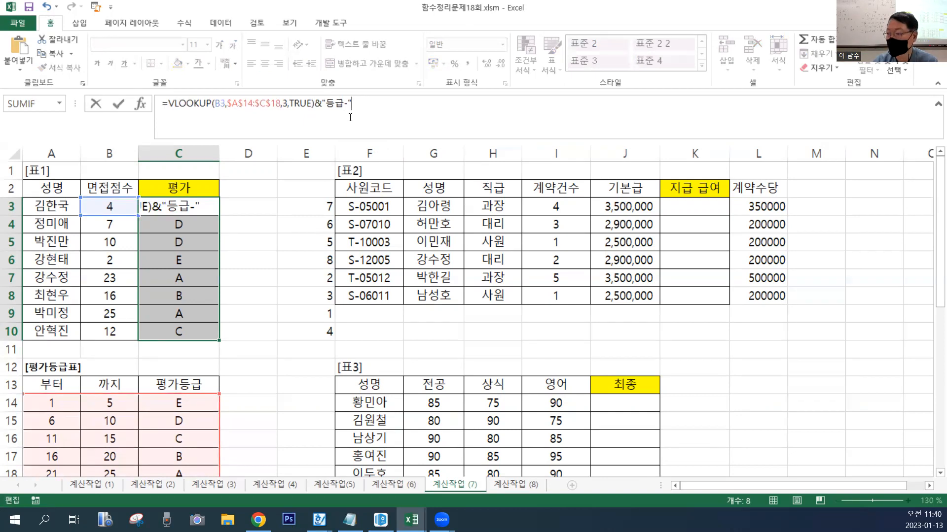
key(ctrl+Return)
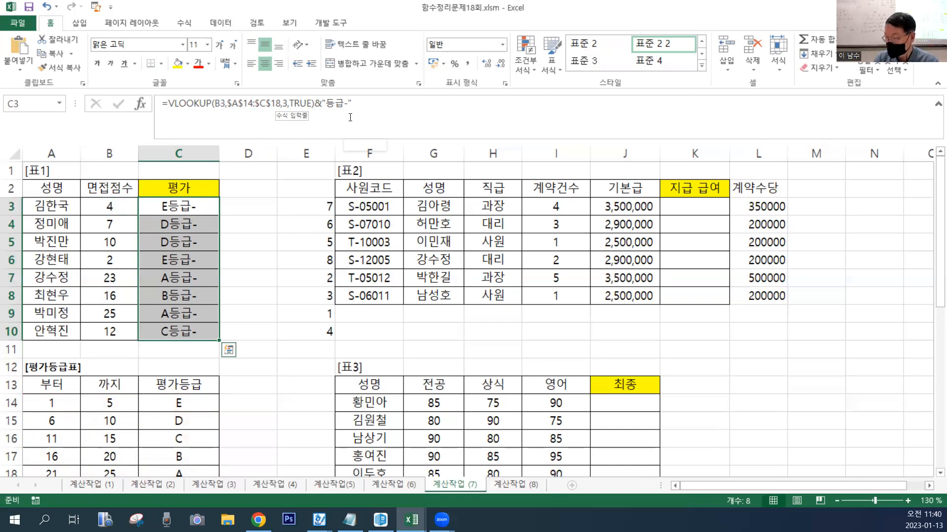
click(376, 113)
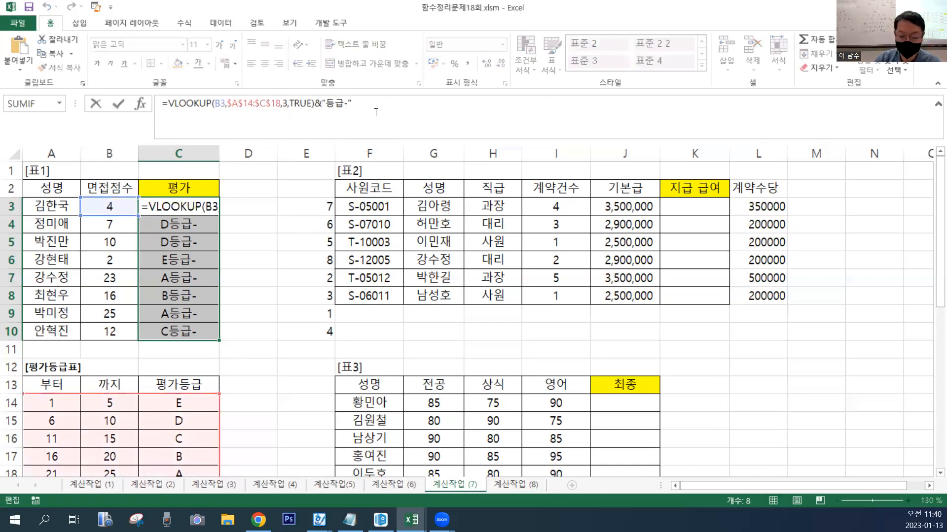
- Append &RANK.EQ(B3,$B$3:$B$10,0) and refill C3:C10, giving E등급-7, D등급-6, and so on
text(&)
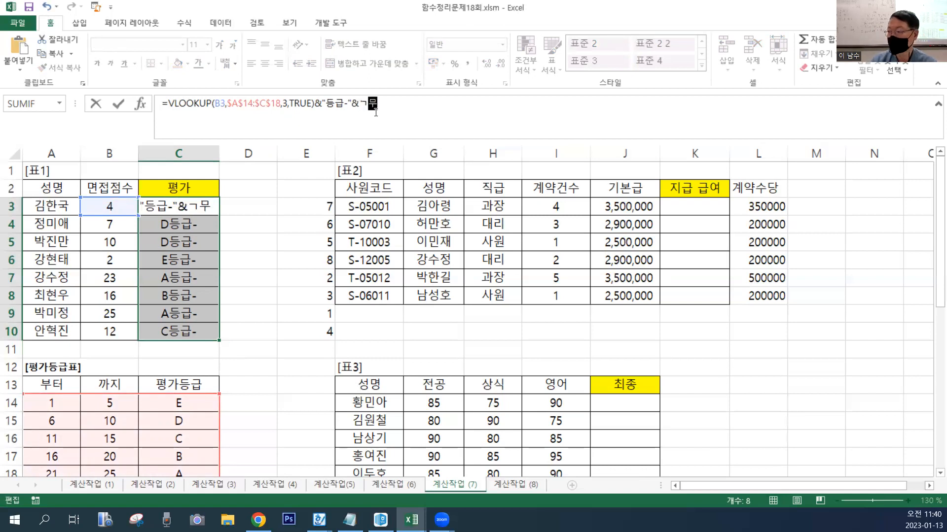
text(RAN)
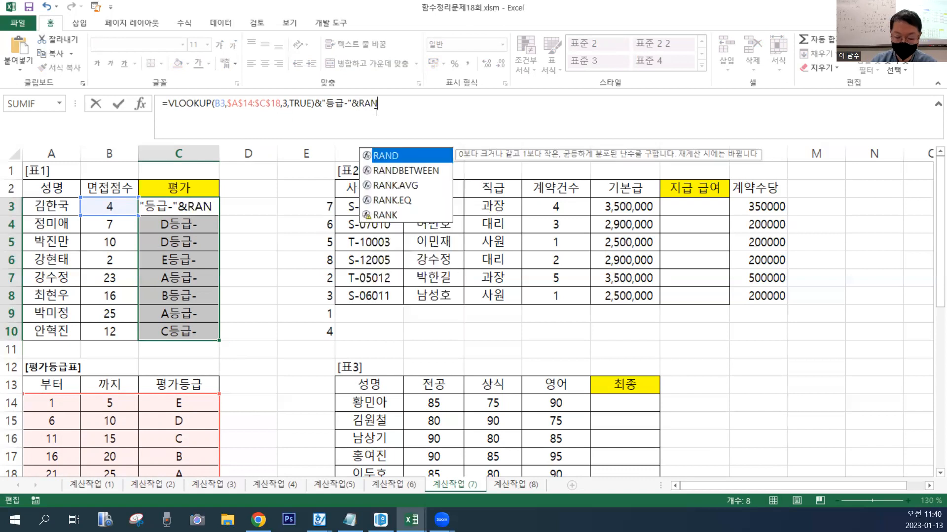
text(.)
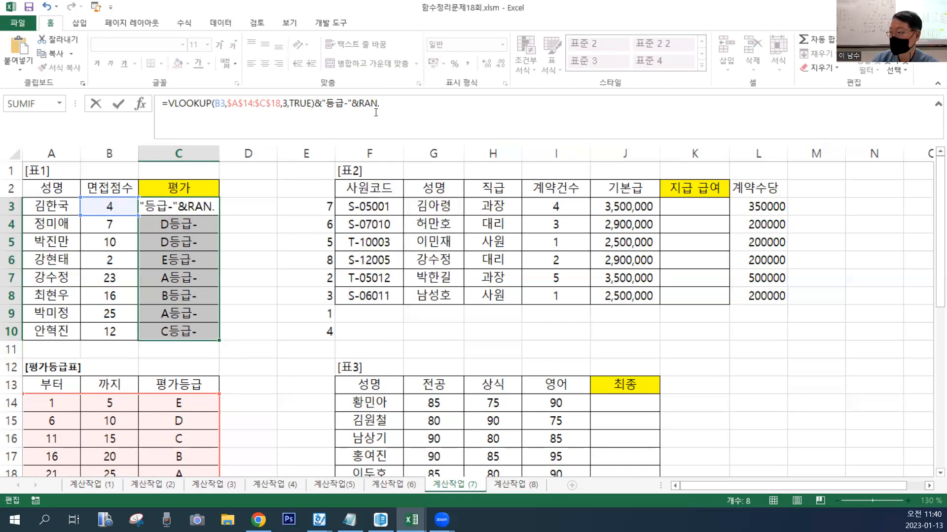
key(BackSpace)
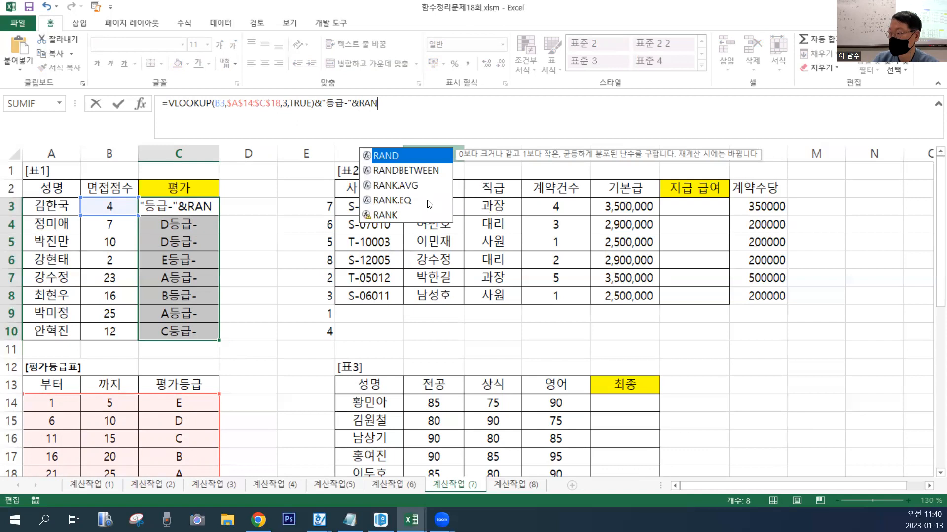
double_click(426, 200)
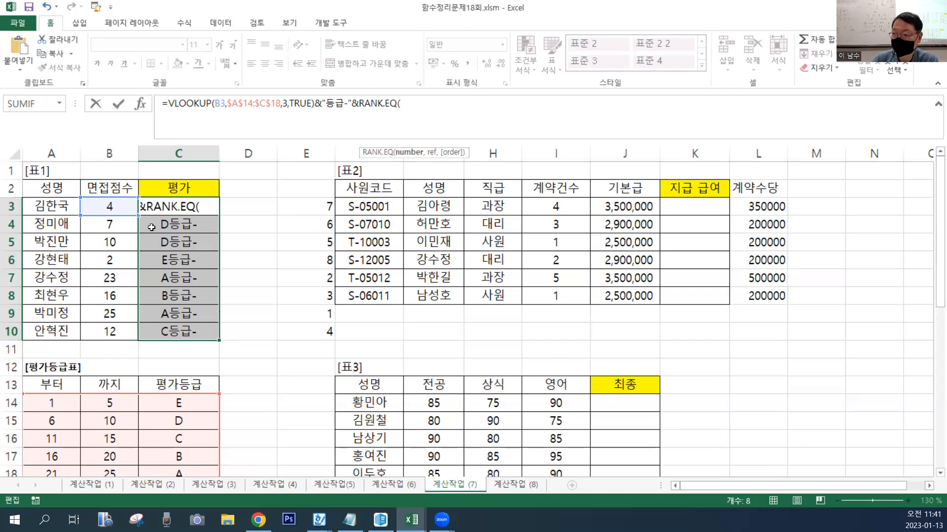
click(119, 206)
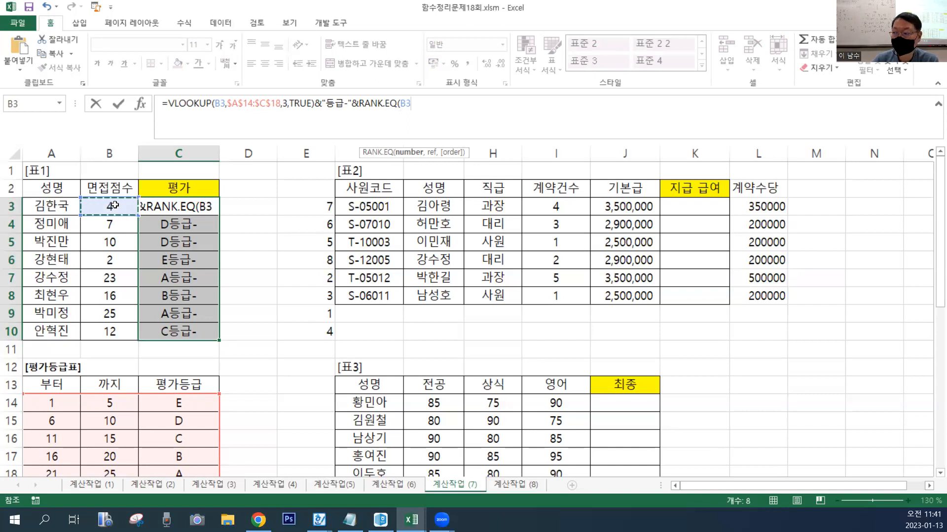
text(,)
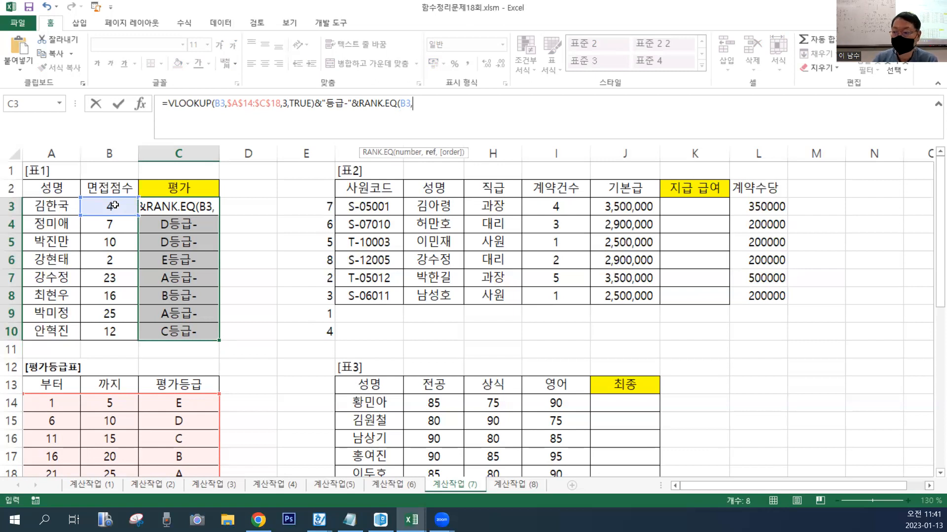
drag(115, 205, 119, 342)
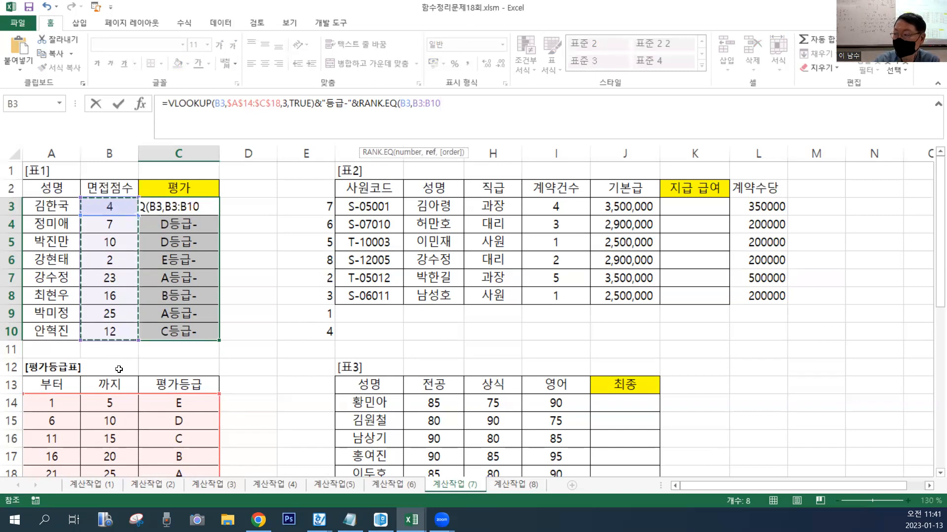
key(F4)
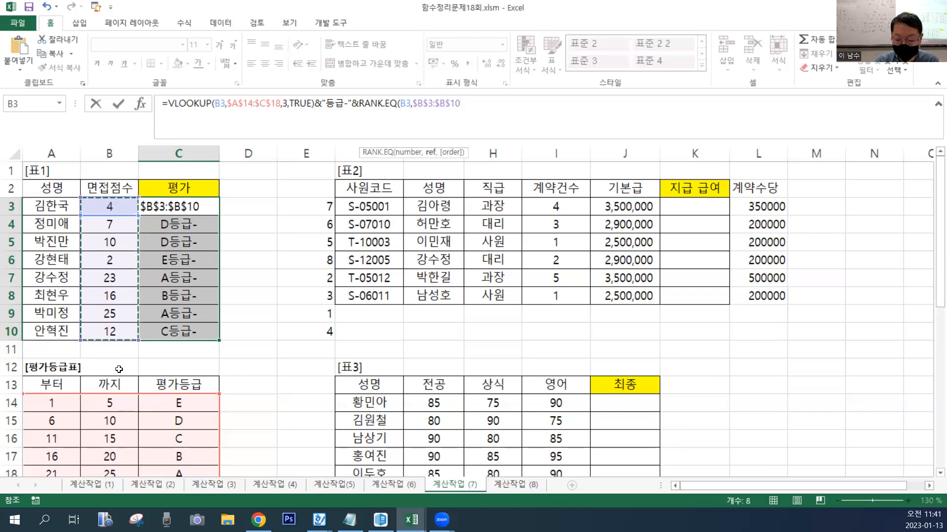
text(,)
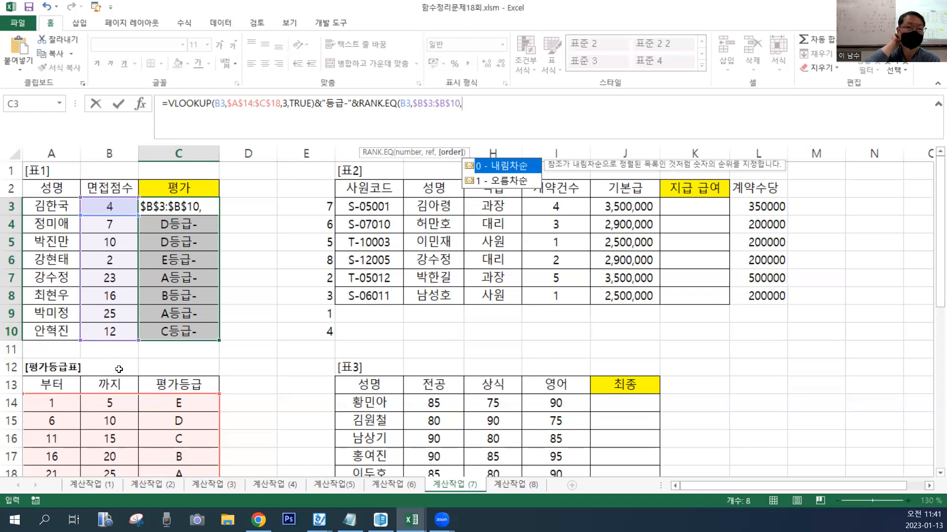
text(0))
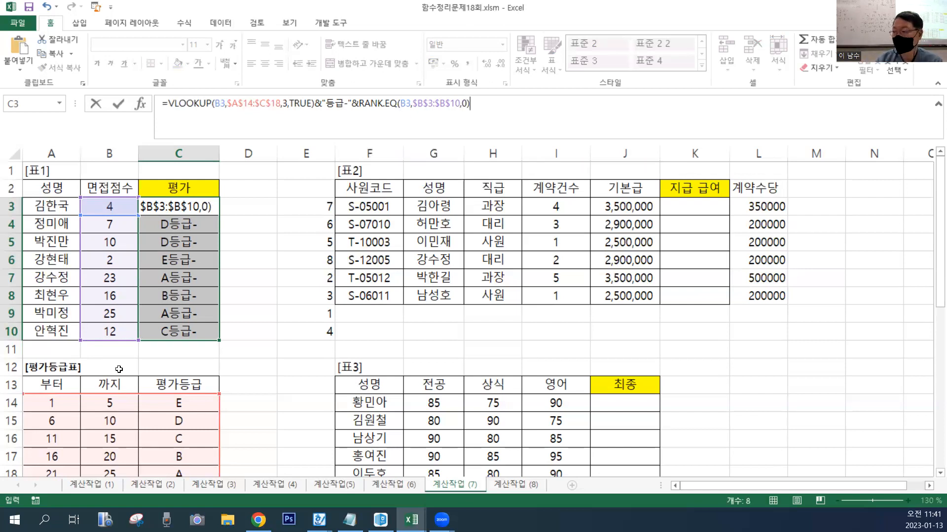
key(ctrl+Return)
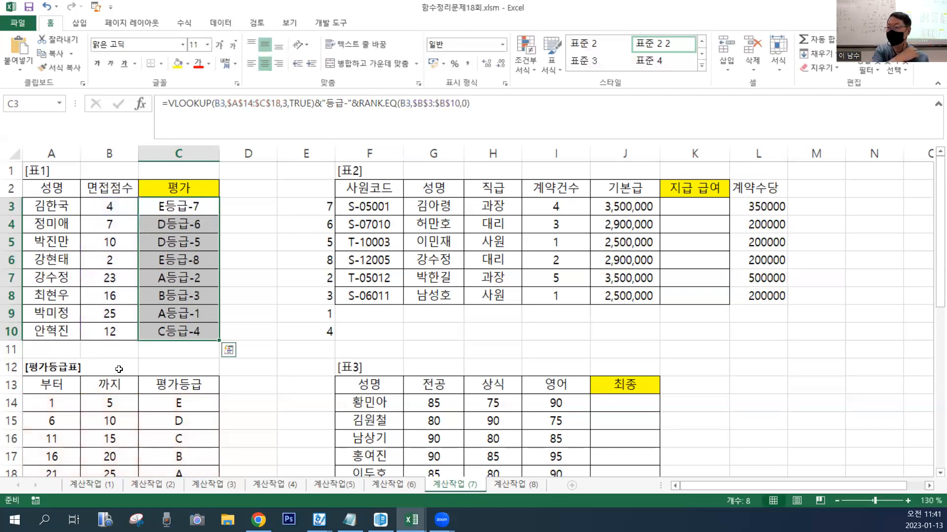
- Append &"위" to the formula and refill C3:C10 so cells read E등급-7위, D등급-6위
click(483, 105)
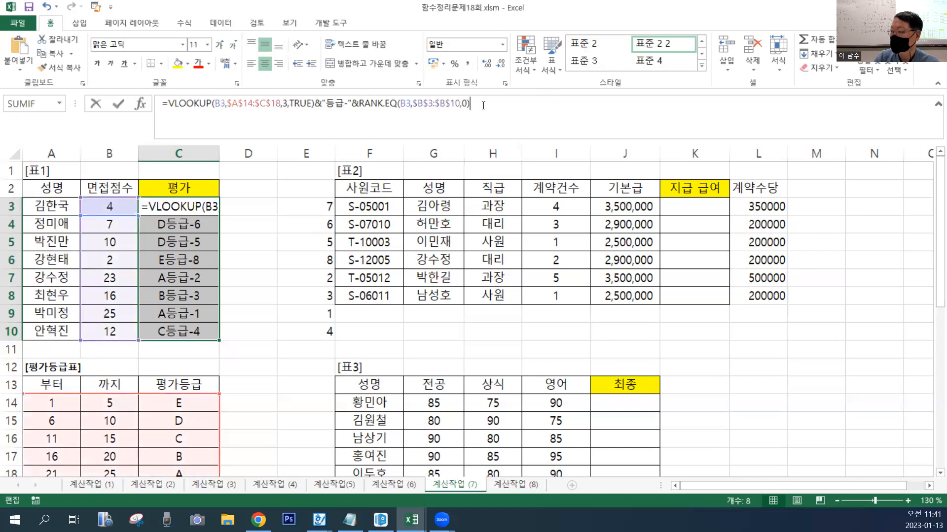
text(&"D)
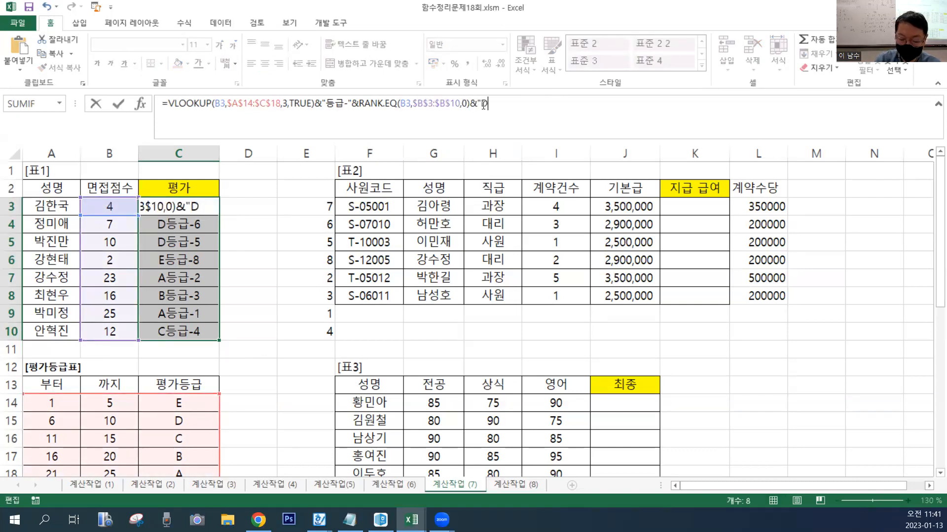
key(BackSpace)
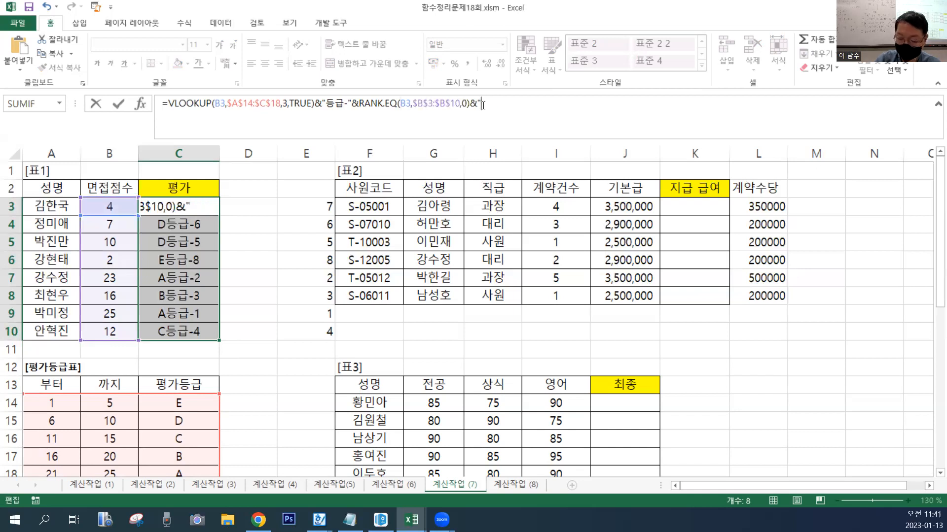
text(우ㅣ")
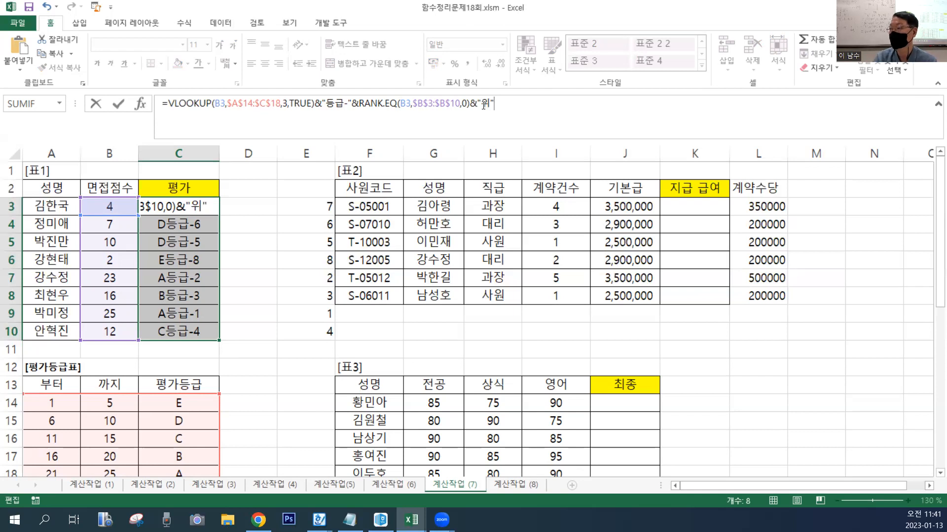
key(ctrl+Return)
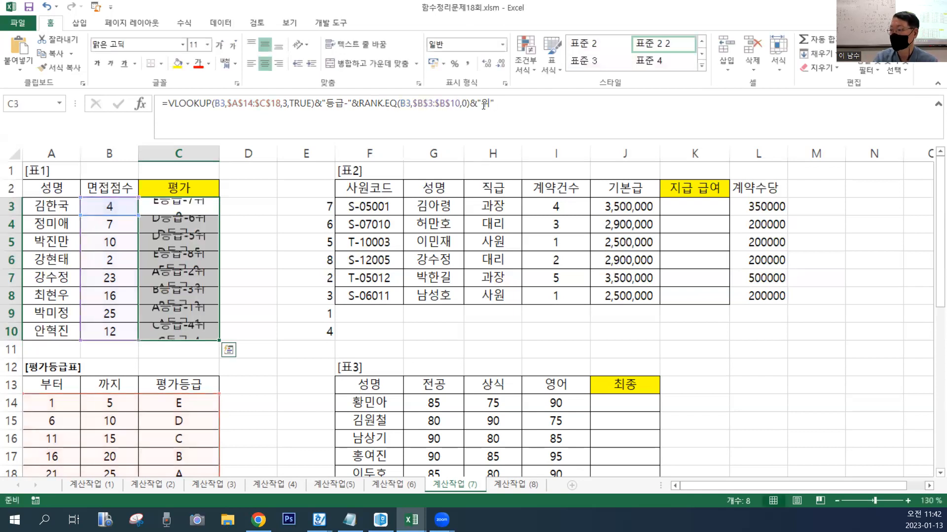
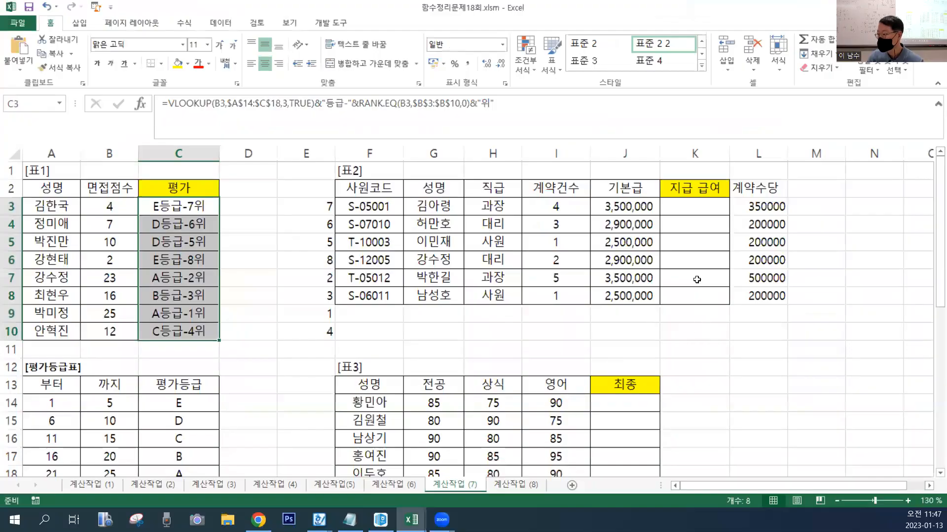
- Select the 지급 급여 cells K3:K8
click(832, 285)
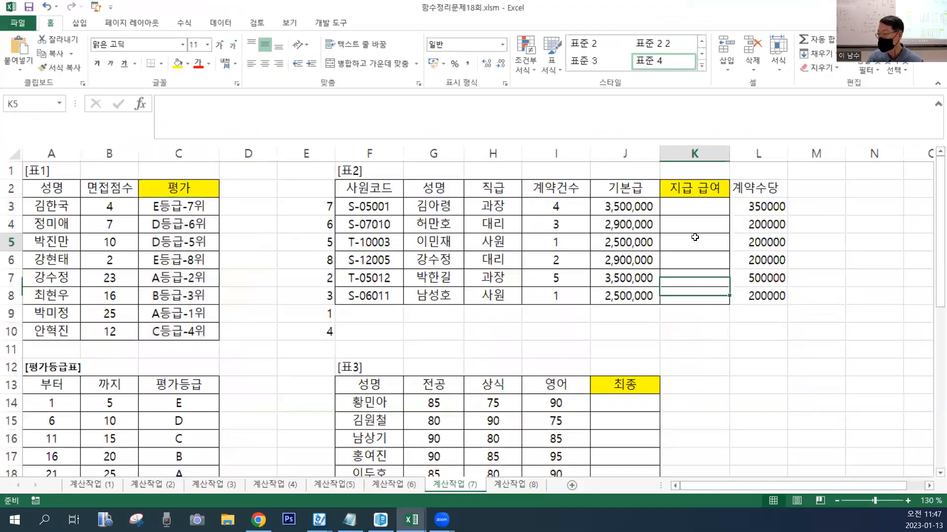
drag(694, 203, 704, 292)
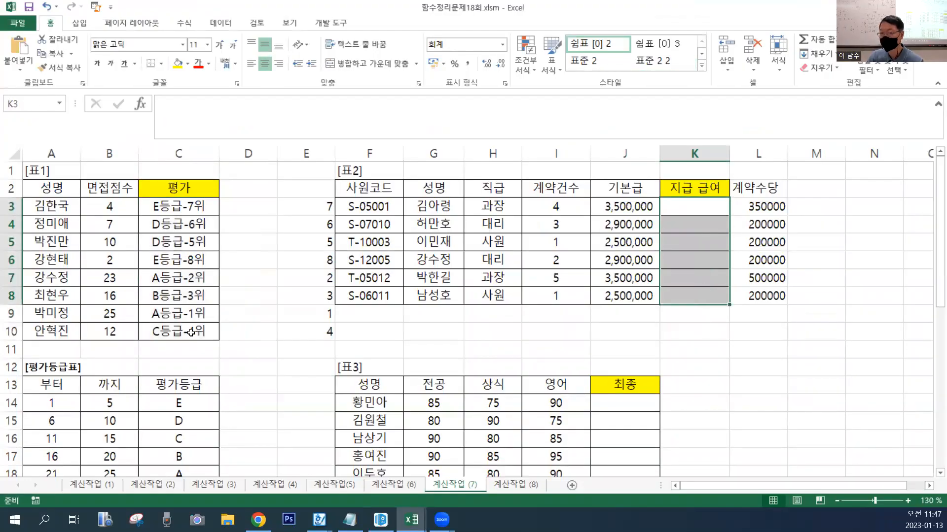
key(alt+Tab)
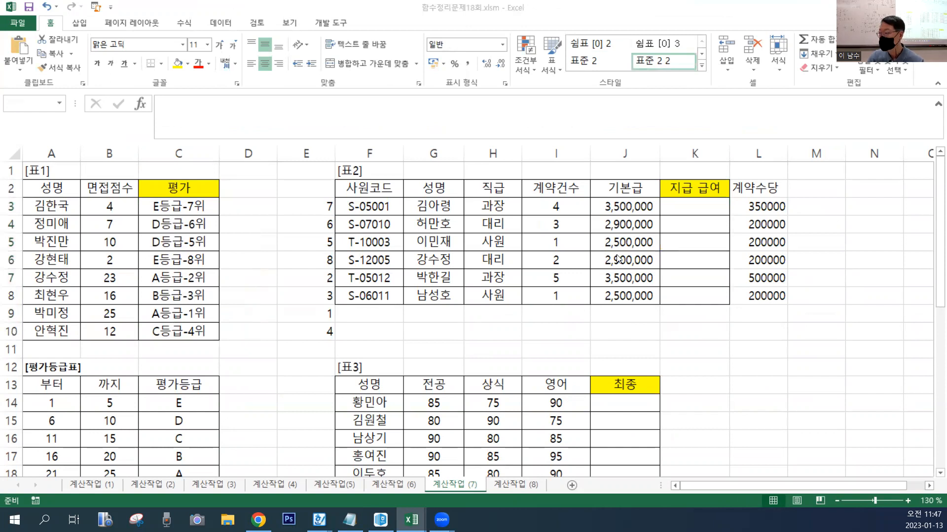
key(alt+Tab)
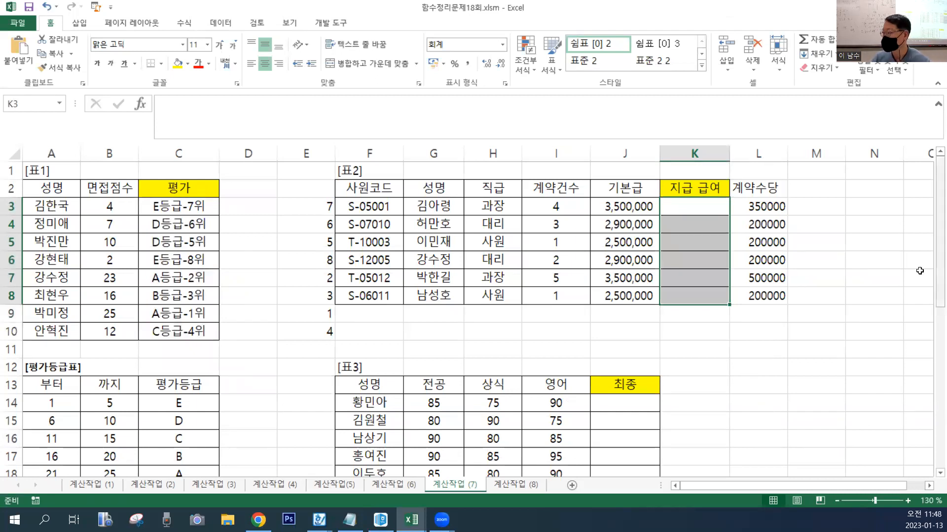
- Clear L3:L8 and fill it with =CHOOSE(I3,200000,200000,200000,350000,500000)
drag(776, 209, 768, 294)
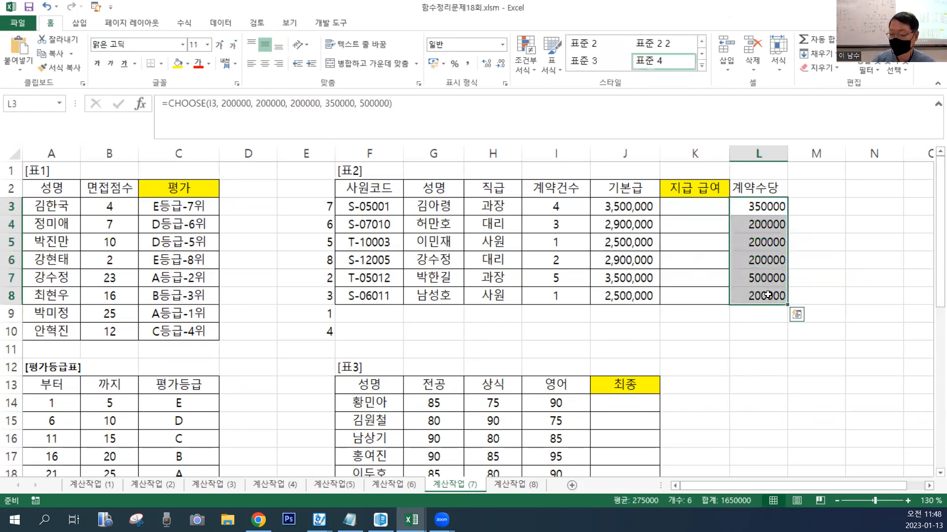
key(Delete)
text(=ㅊ)
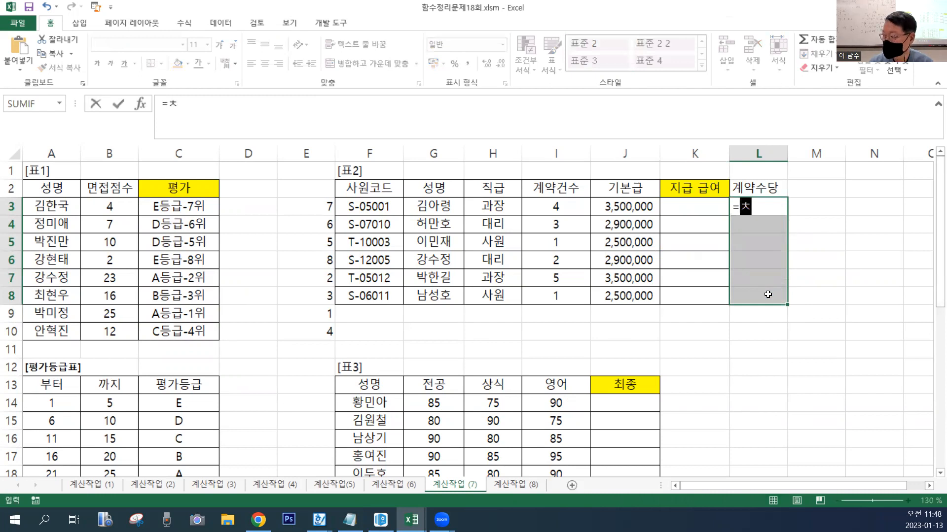
key(BackSpace)
text(CHOO)
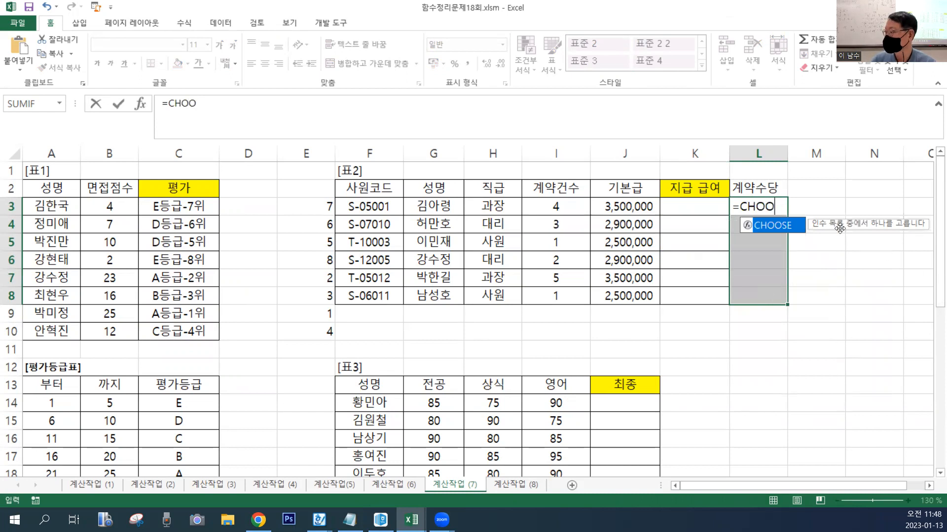
double_click(790, 226)
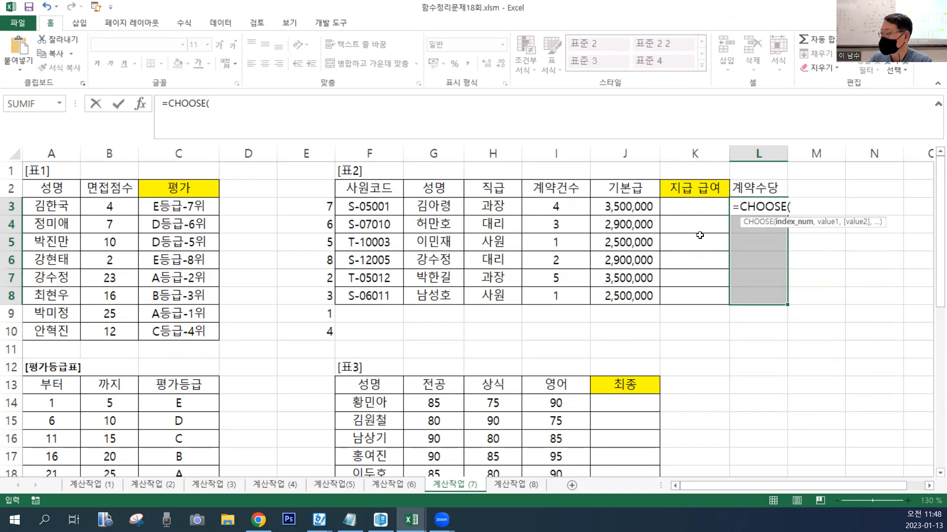
click(558, 206)
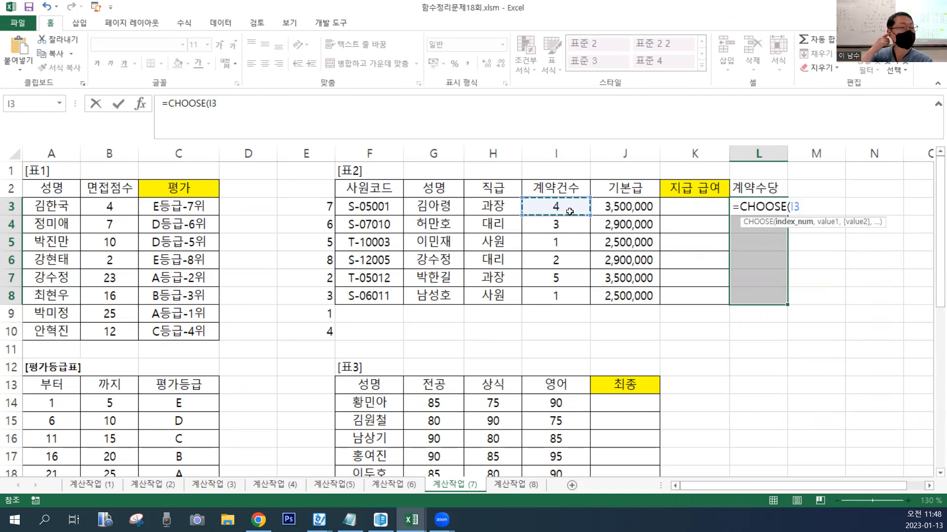
text(,)
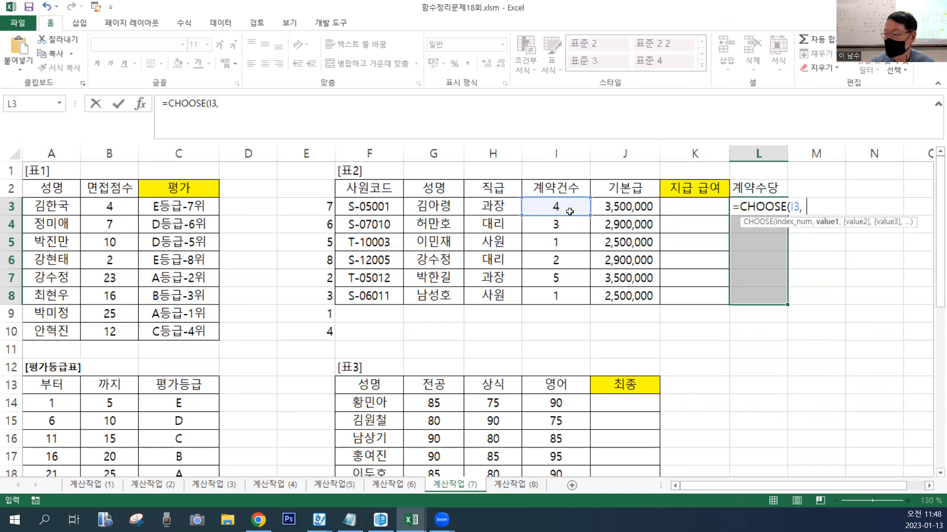
text( 2)
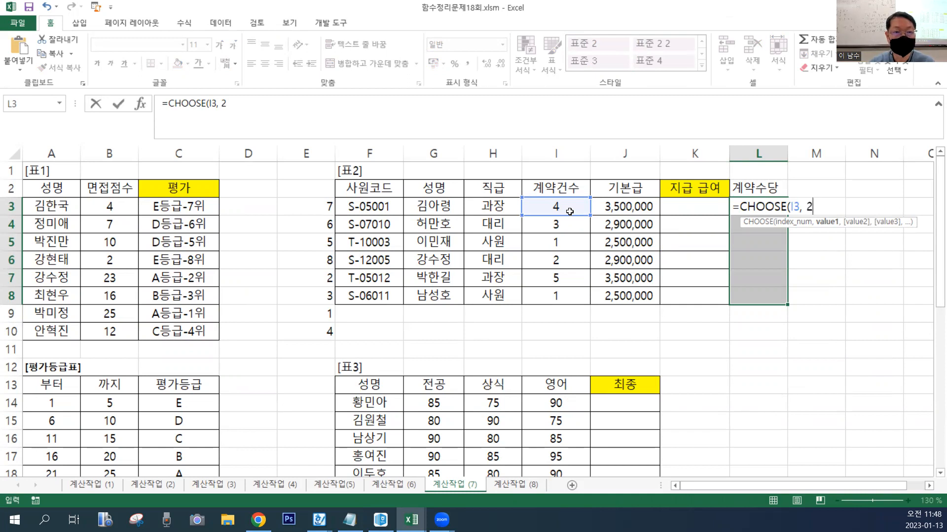
text(0000)
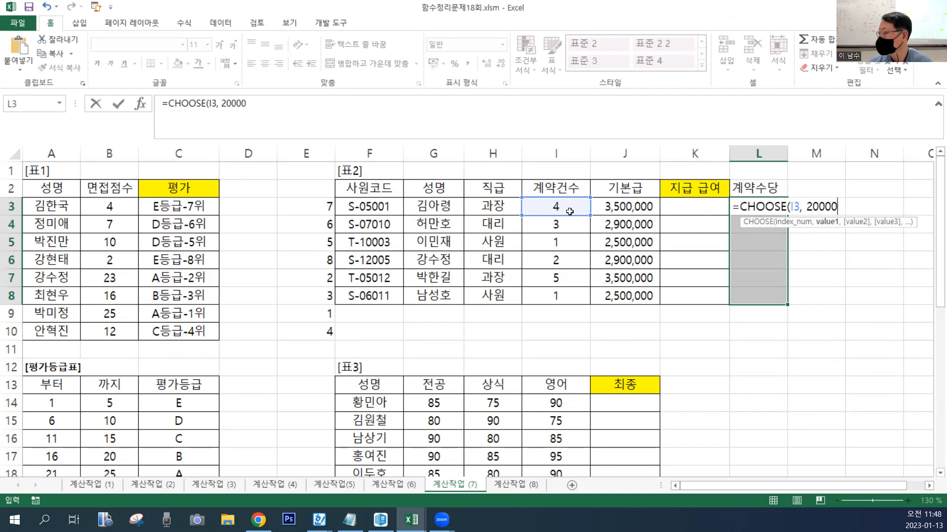
text(0)
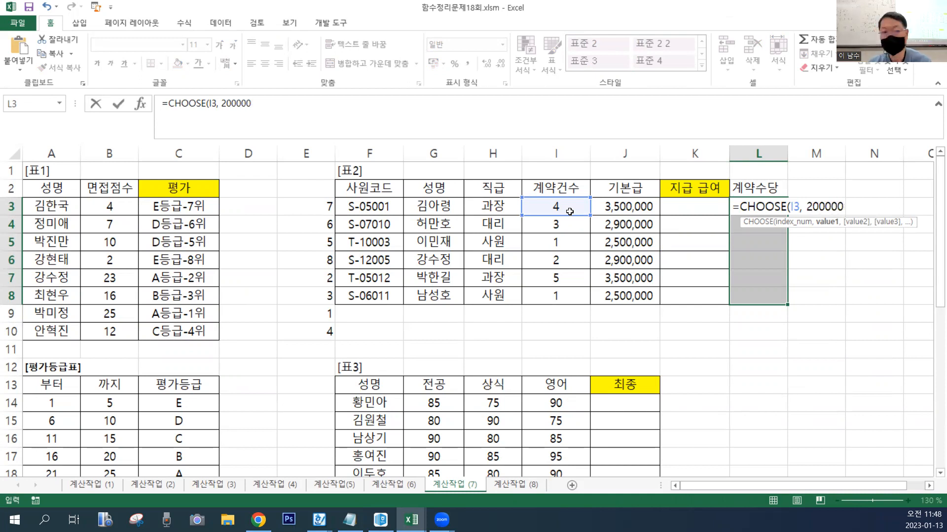
text(, 20)
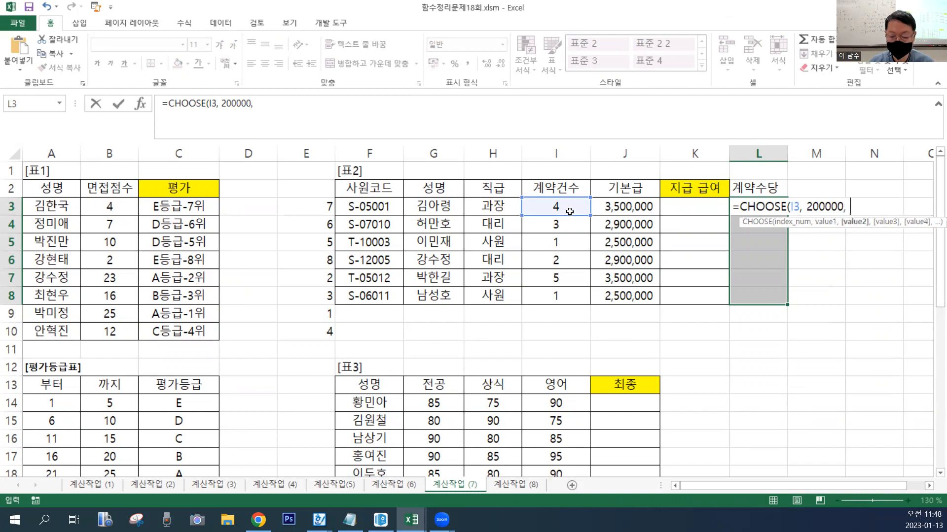
text(00)
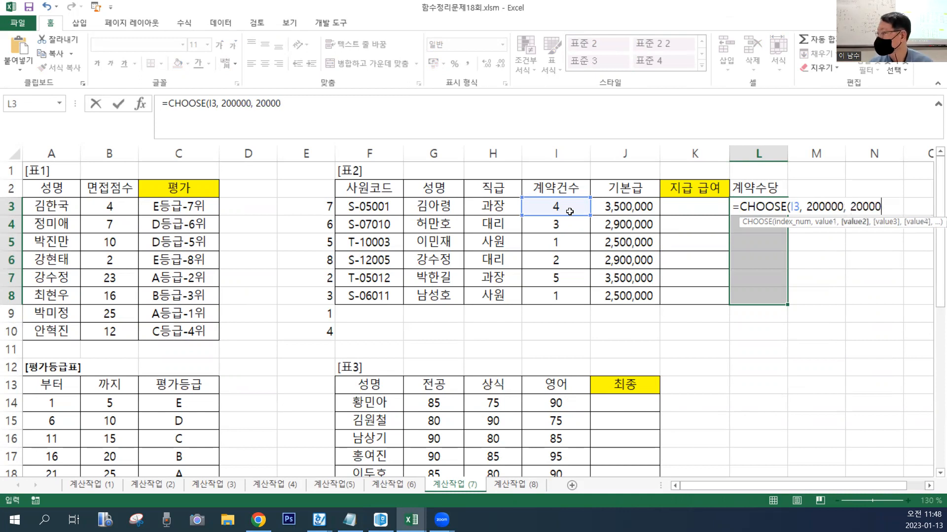
text(0,20000)
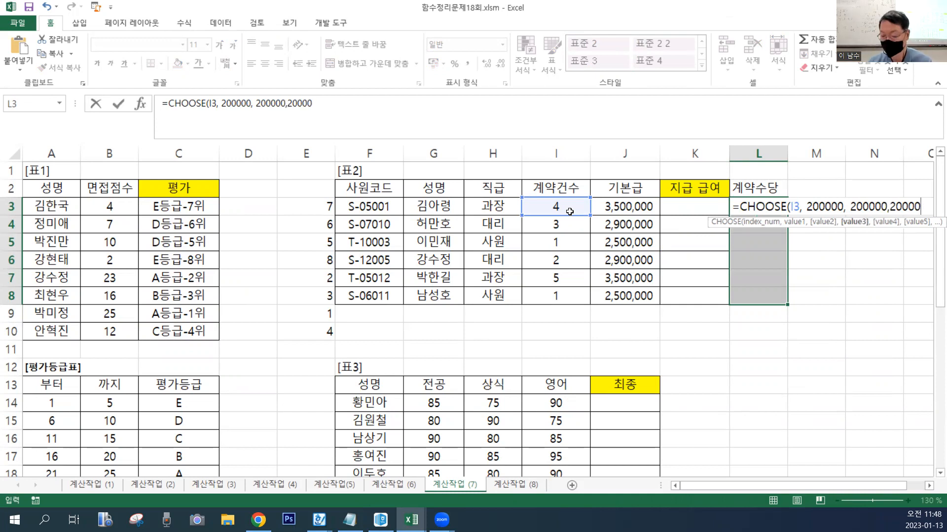
text(0)
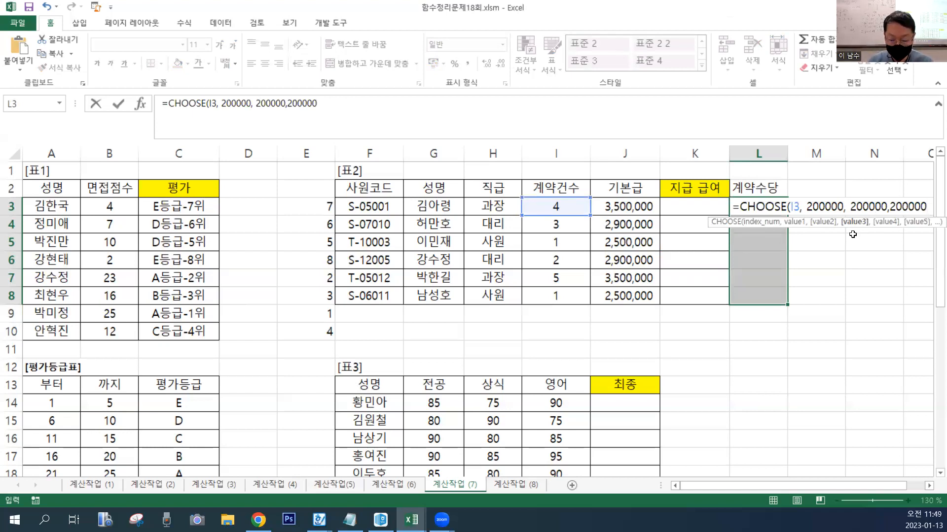
text(,3500)
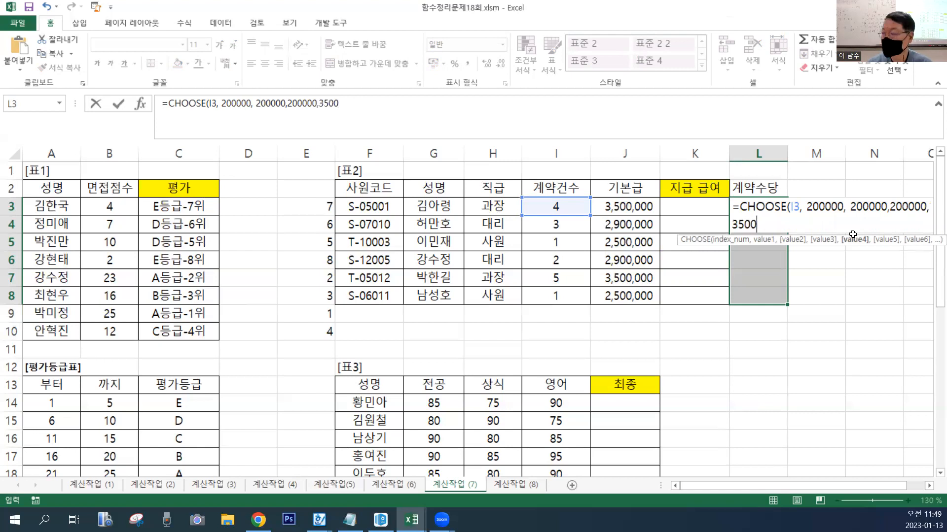
text(00,)
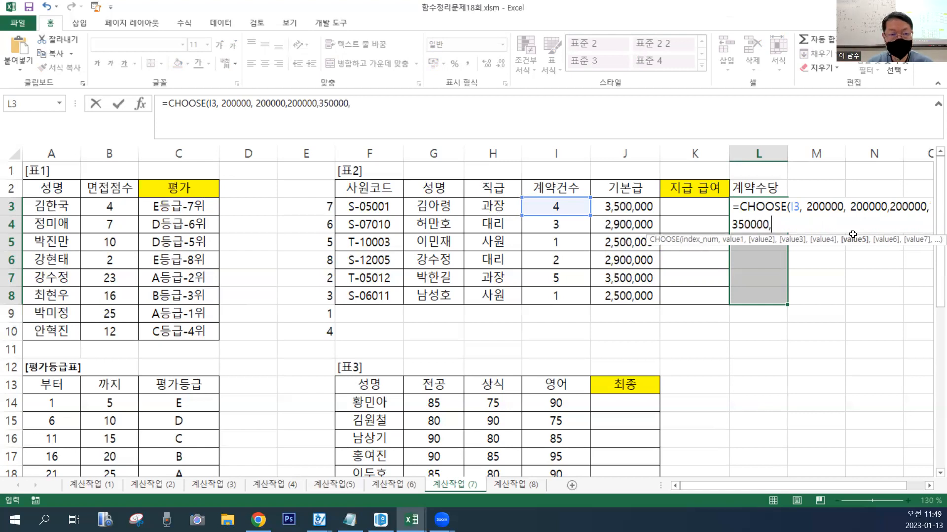
text(500000)
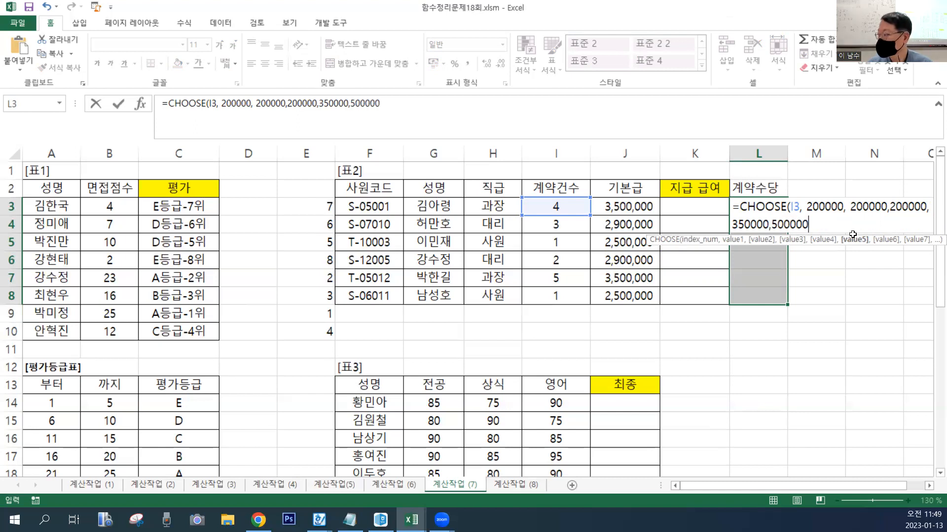
text())
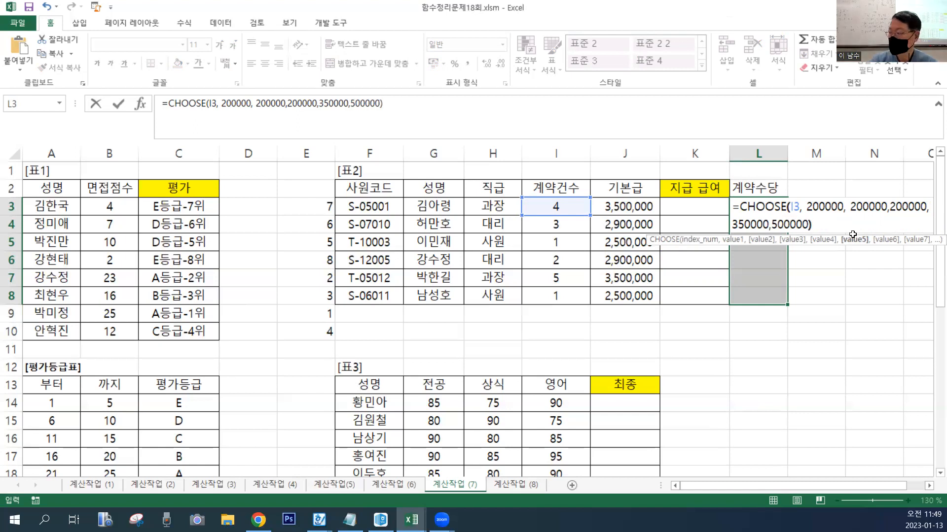
key(ctrl+Return)
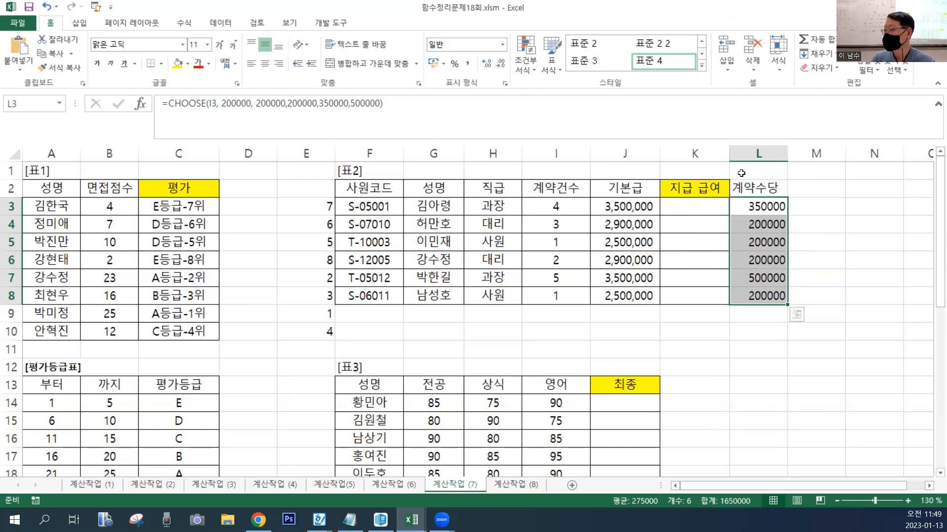
- Copy the CHOOSE formula text from L3's formula bar
click(430, 100)
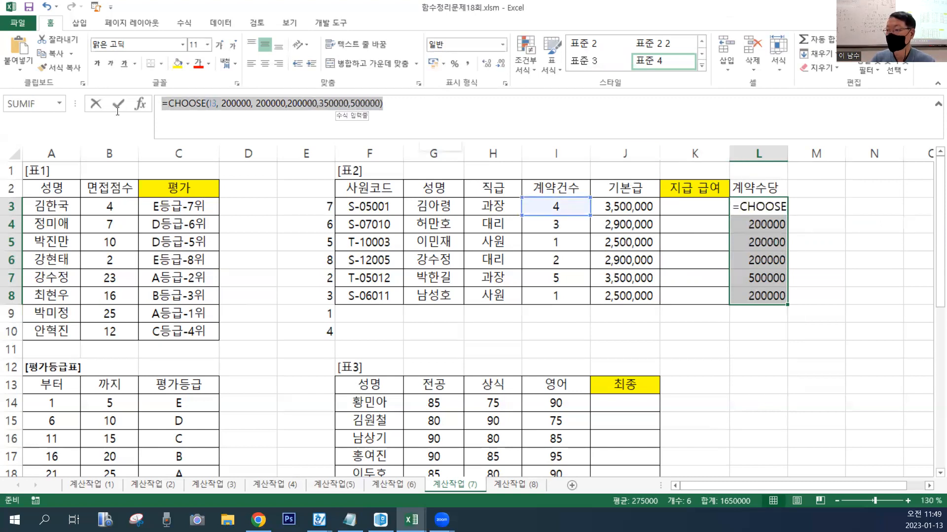
drag(422, 99, 163, 103)
key(ctrl+c)
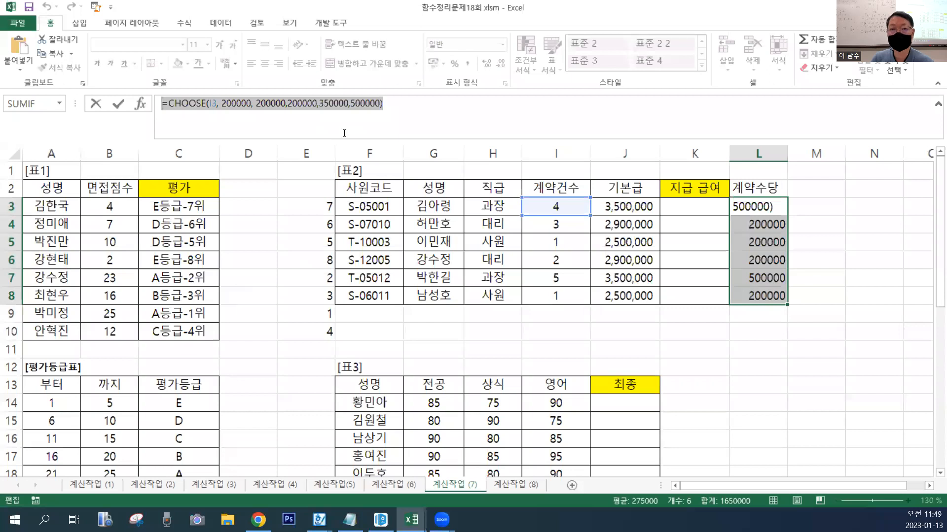
key(Escape)
- Fill K3:K8 with the pasted CHOOSE allowance formula plus J3's 기본급
click(694, 211)
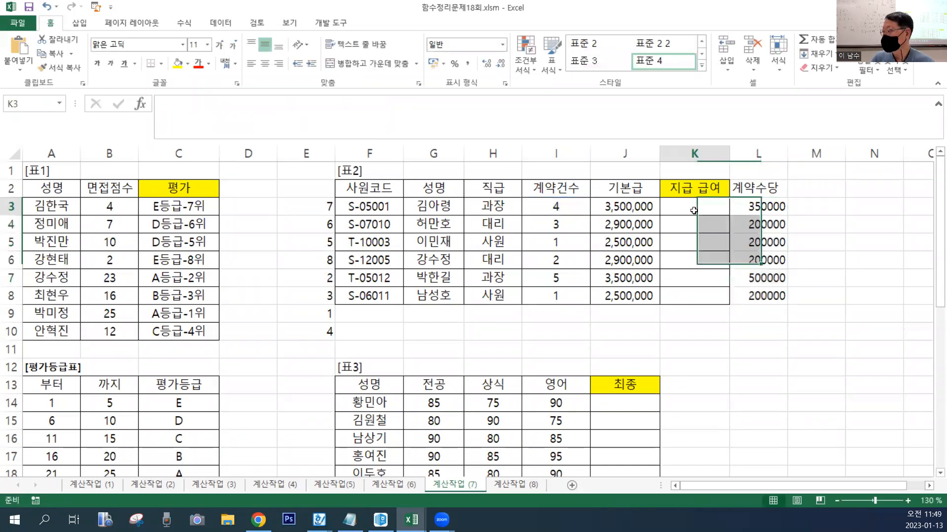
drag(694, 210, 703, 282)
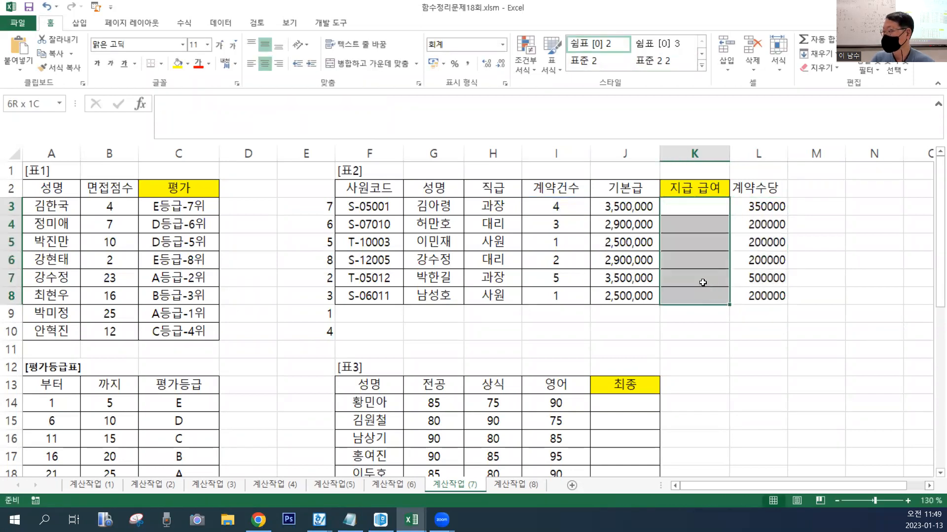
click(439, 121)
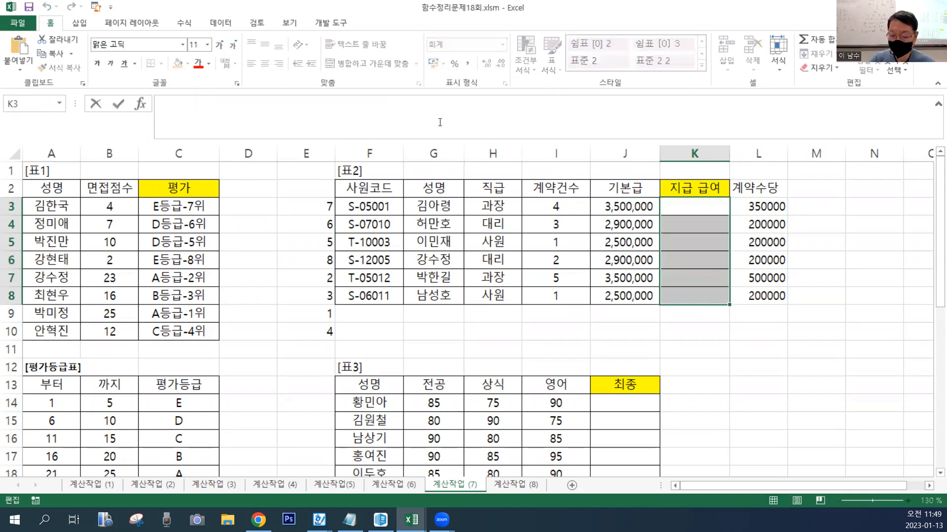
key(ctrl+v)
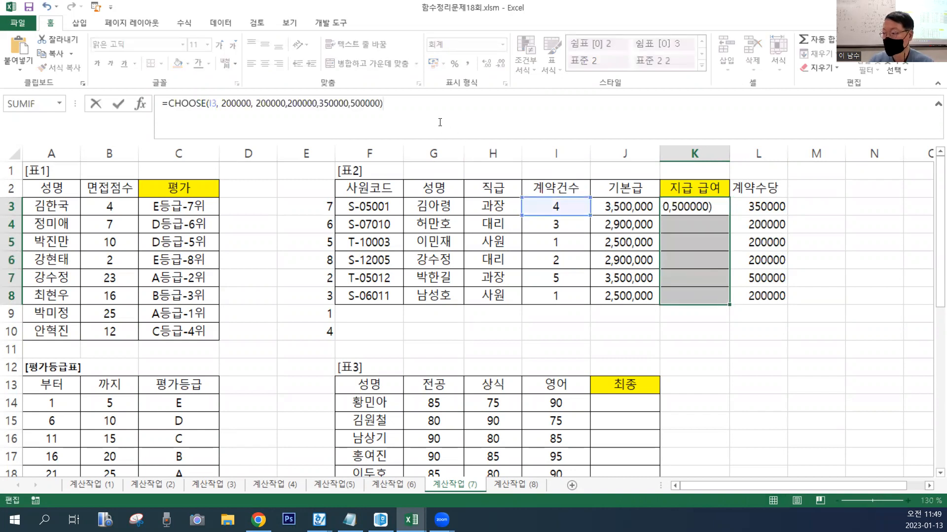
text(+)
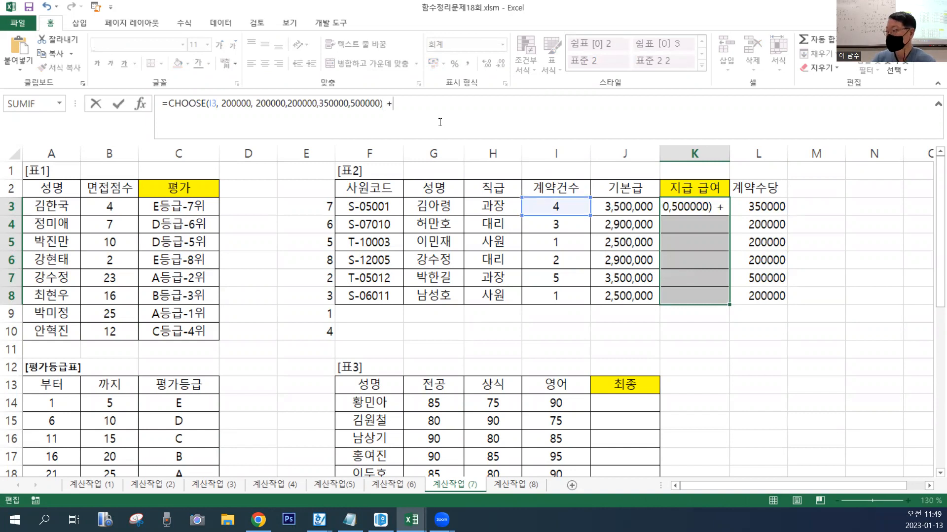
click(638, 205)
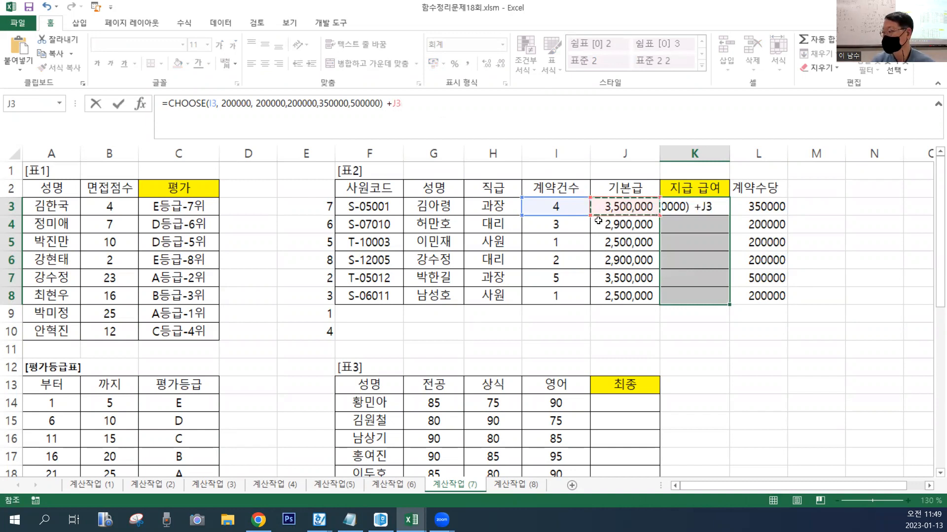
key(ctrl+Return)
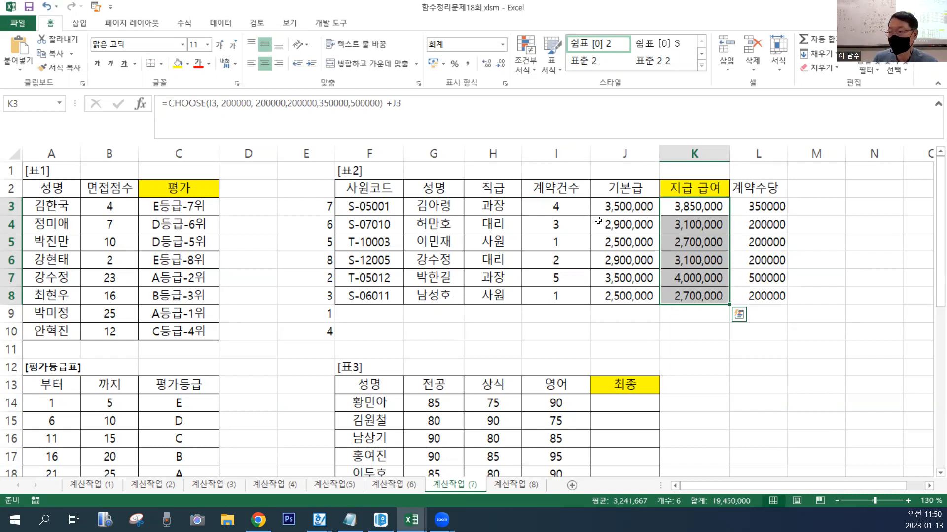
- Wrap the 지급 급여 formula in ROUND(..., -5) to round to hundred thousands
click(168, 103)
text(ROUN)
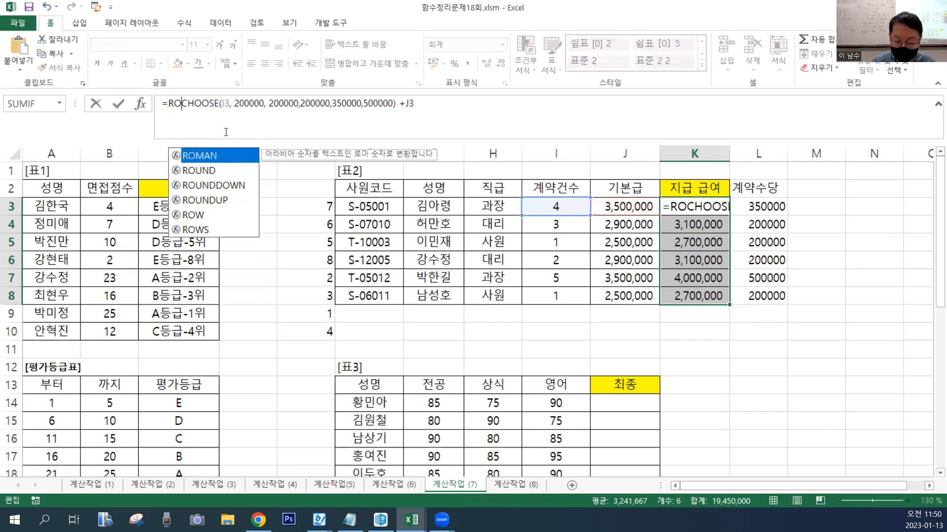
text(D)
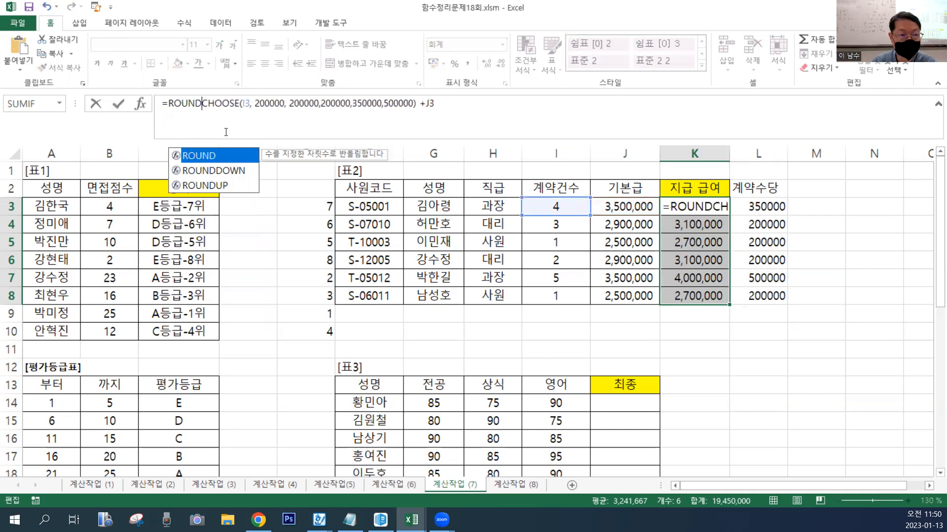
text(()
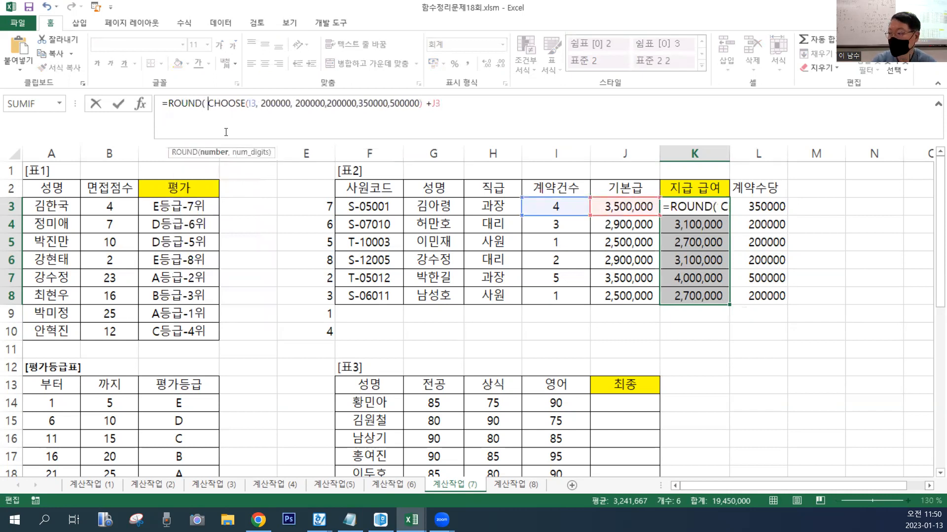
key(End)
text(, -5))
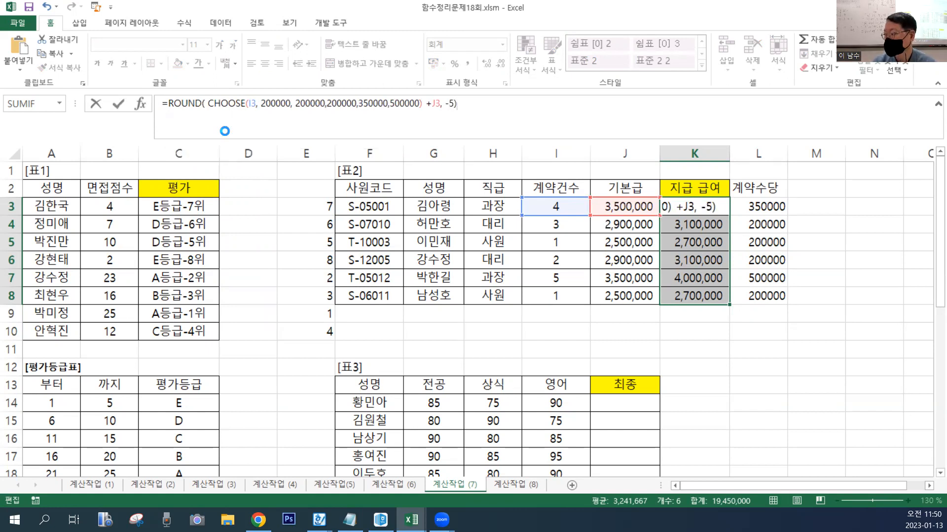
key(ctrl+Return)
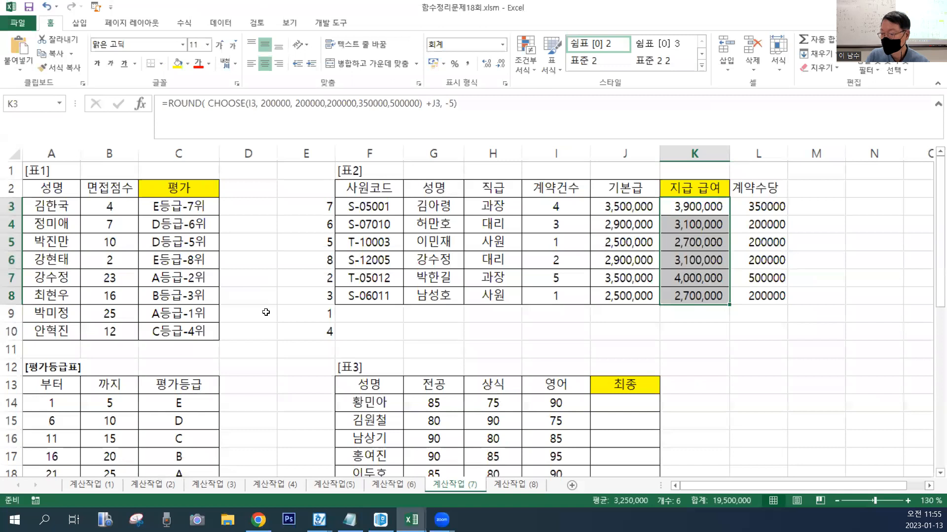
click(262, 279)
scroll(276, 300, down, 2)
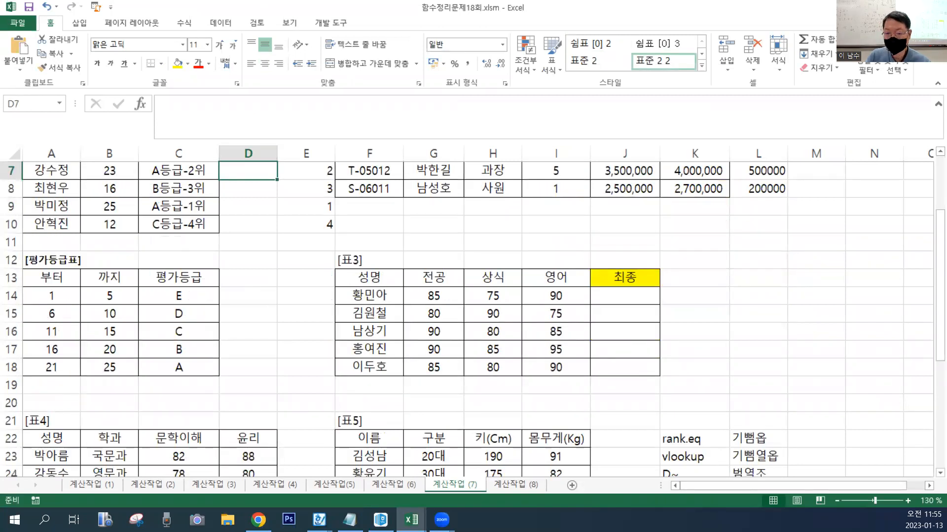
key(alt+Tab)
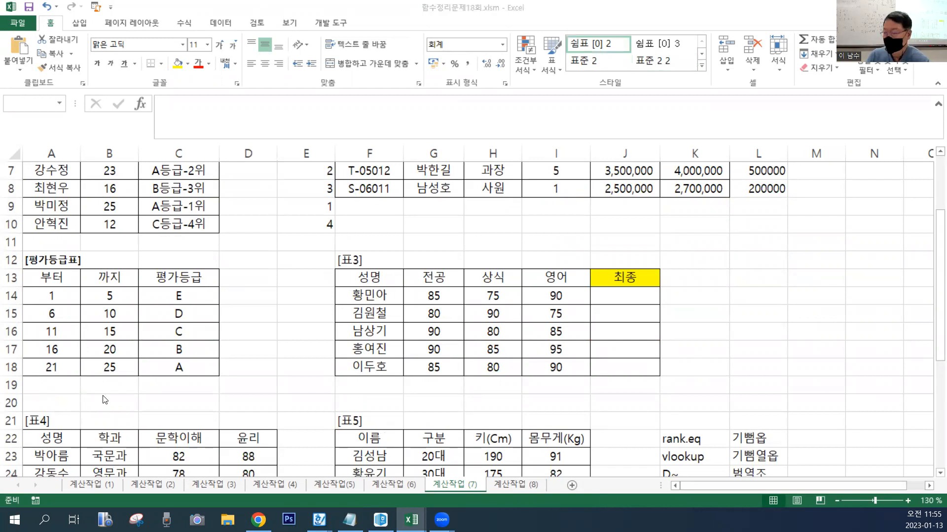
- Select 최종 cells J14:J18 and begin the formula =IF(AND(
click(627, 301)
drag(627, 302, 642, 366)
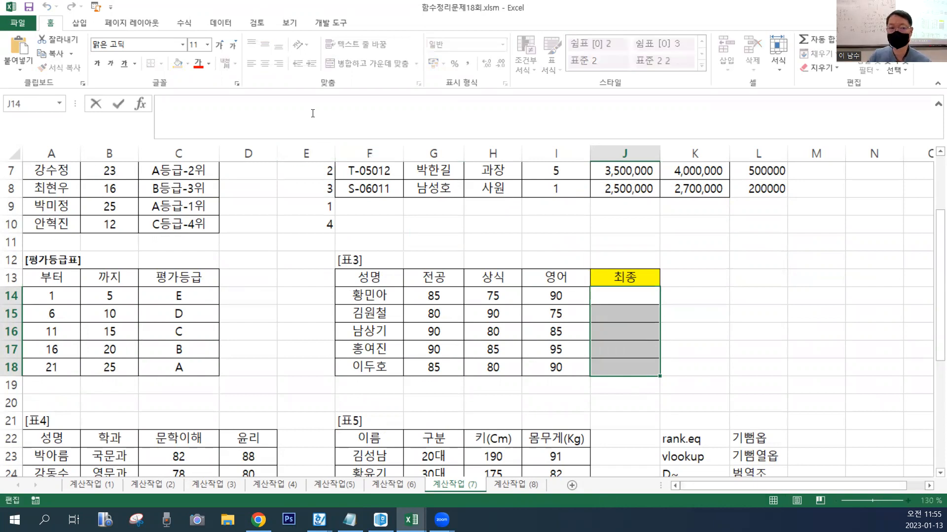
text(=)
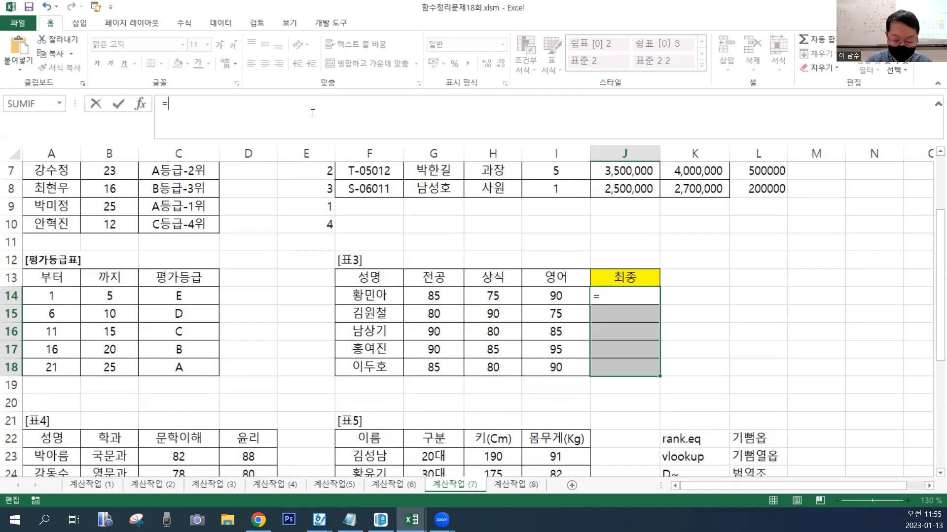
text(IF()
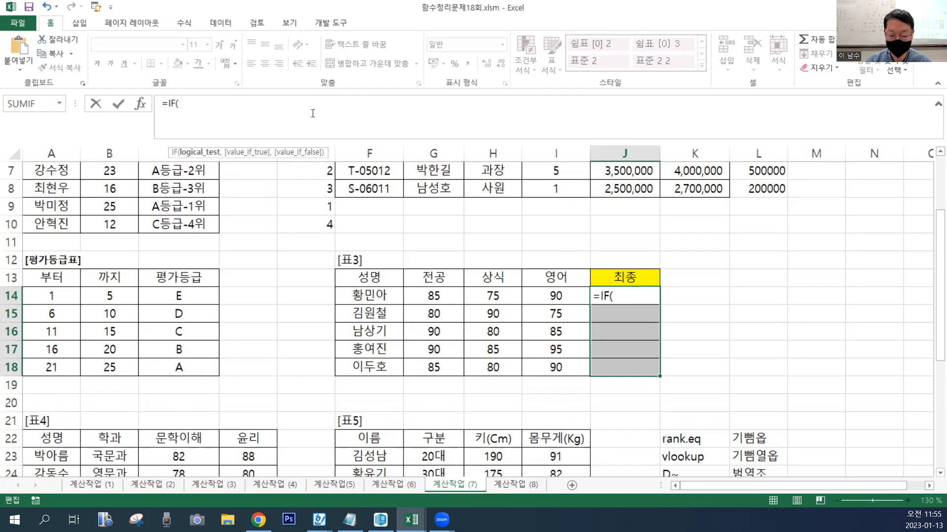
text(AND)
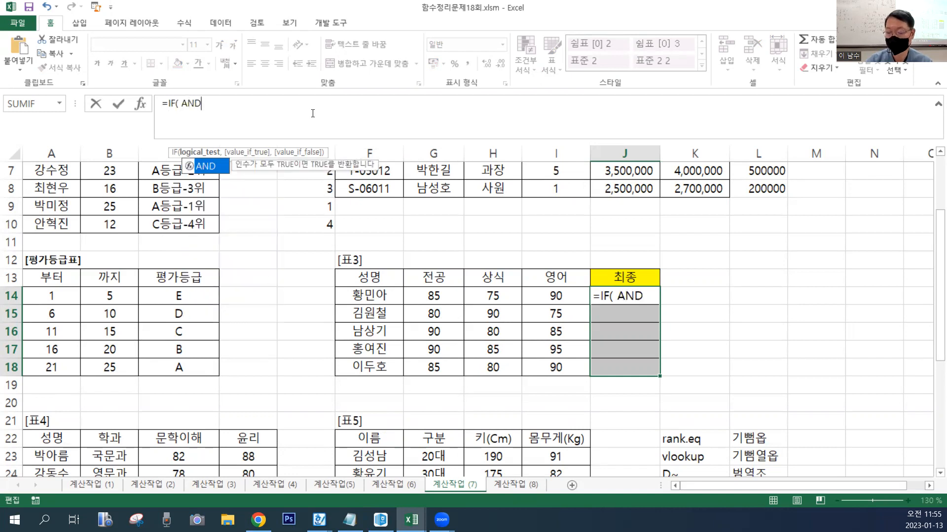
text(()
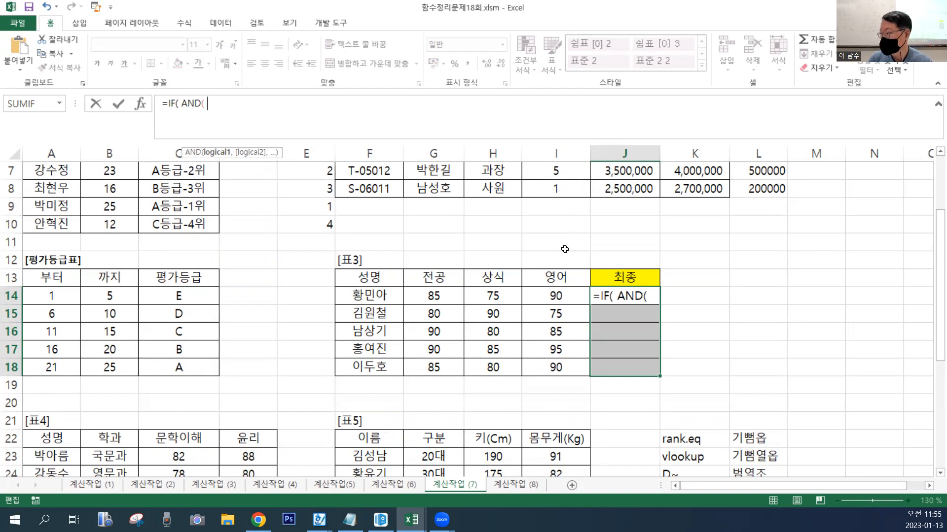
- Add the conditions I14>=90 and OR(G14>=80,H14>80) to the IF test
click(557, 295)
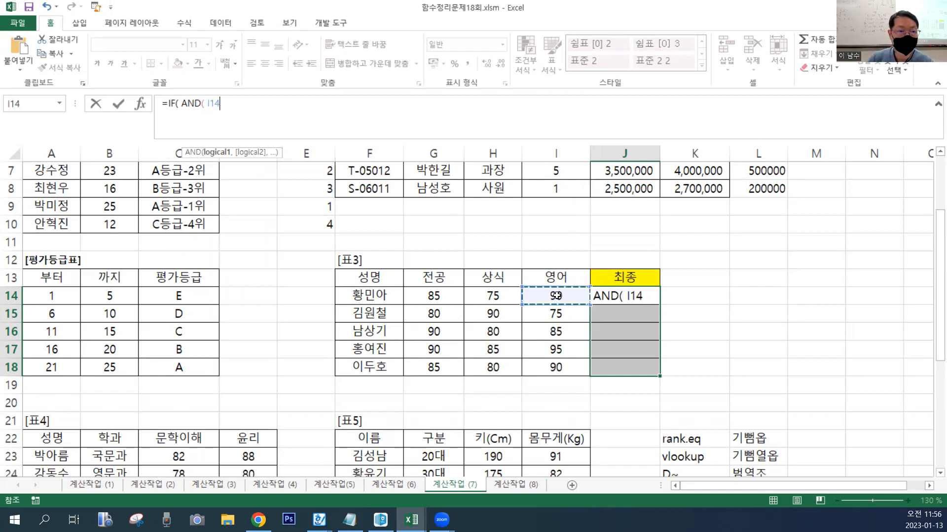
text(>)
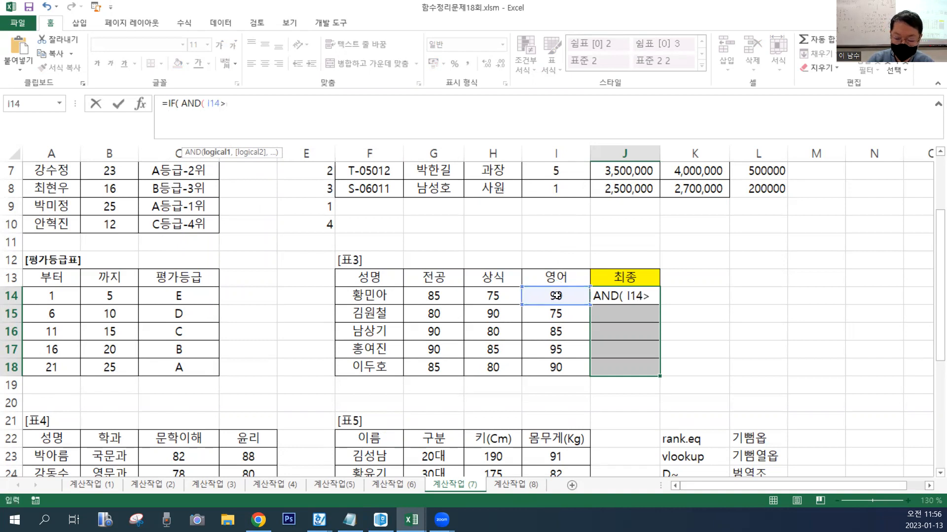
text(=90,)
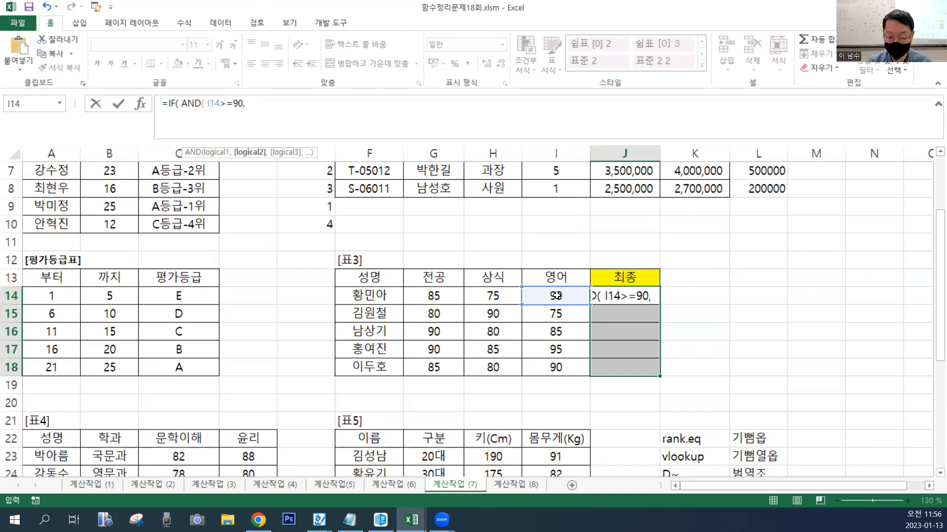
text(OR)
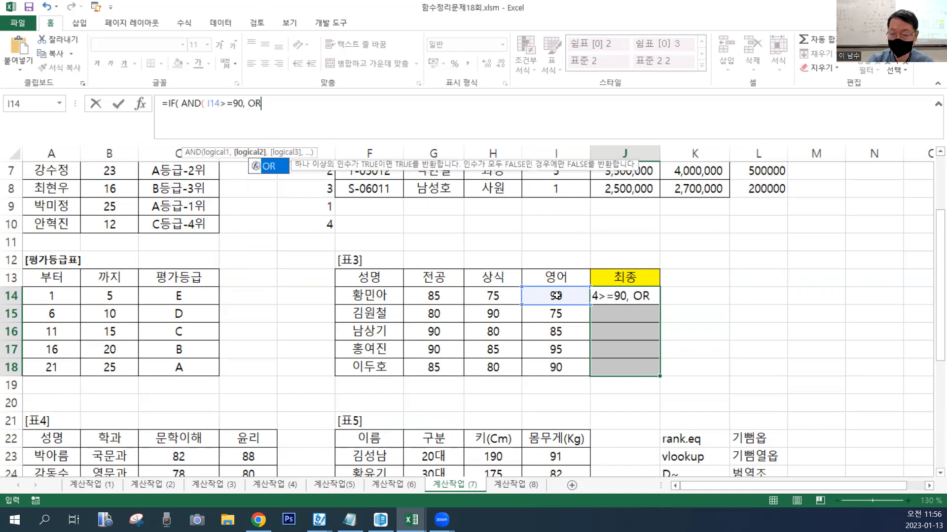
text(()
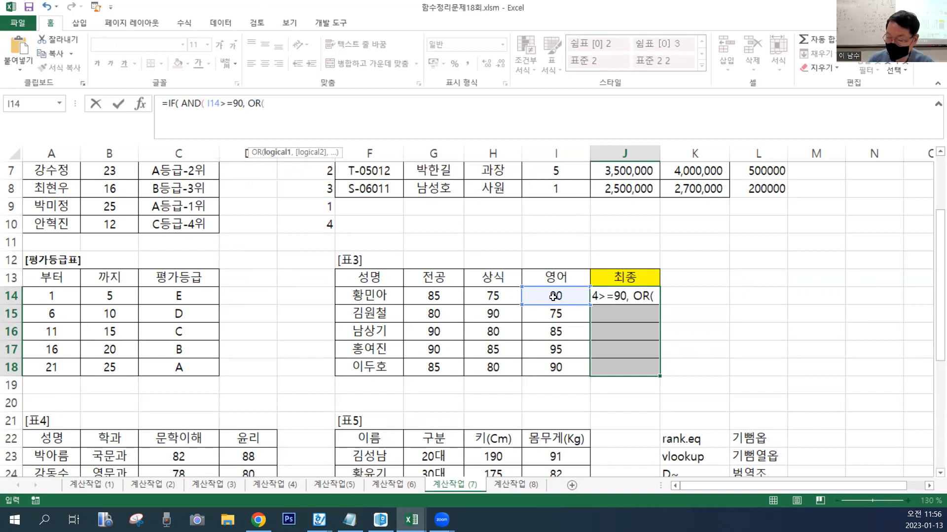
click(445, 294)
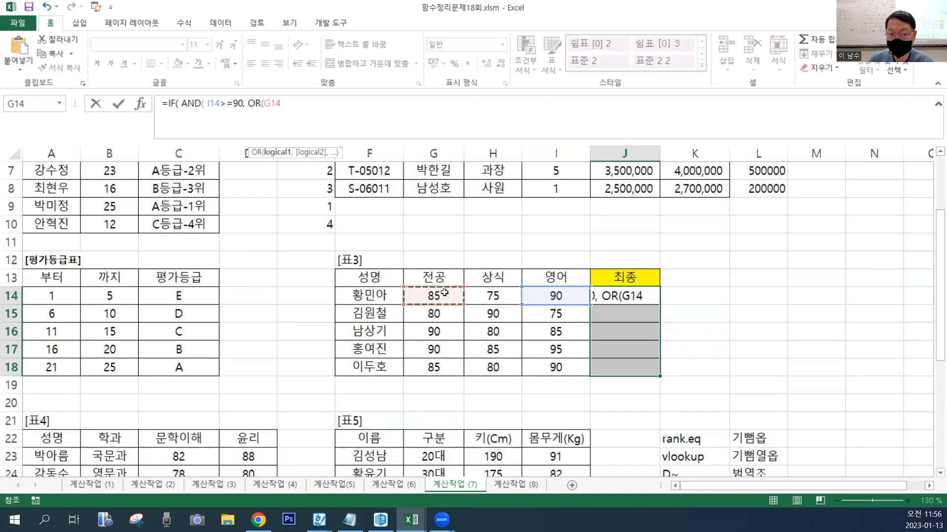
text(>)
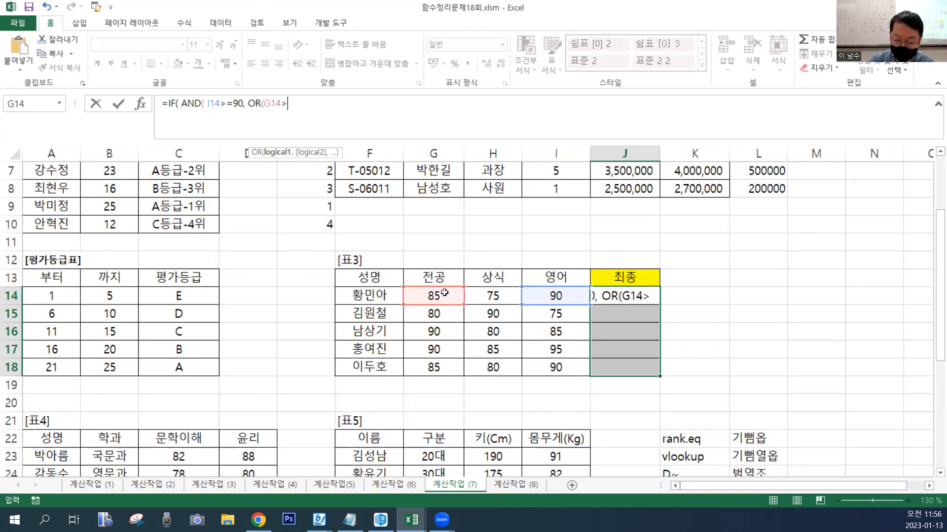
text(=80,)
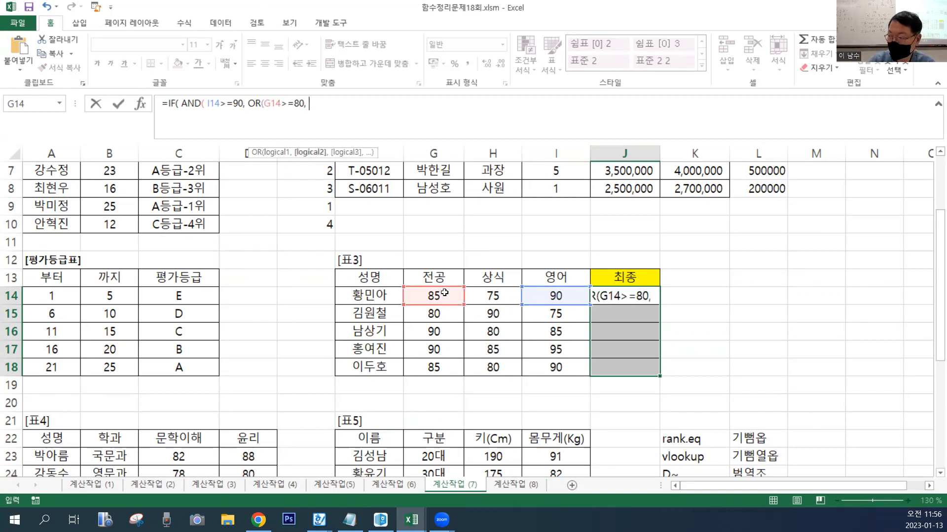
click(491, 298)
text(>80)
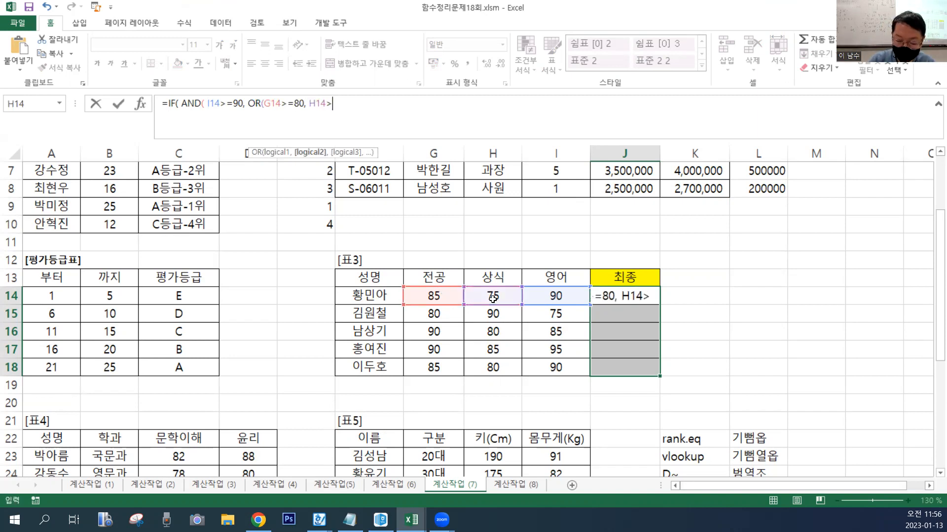
text())
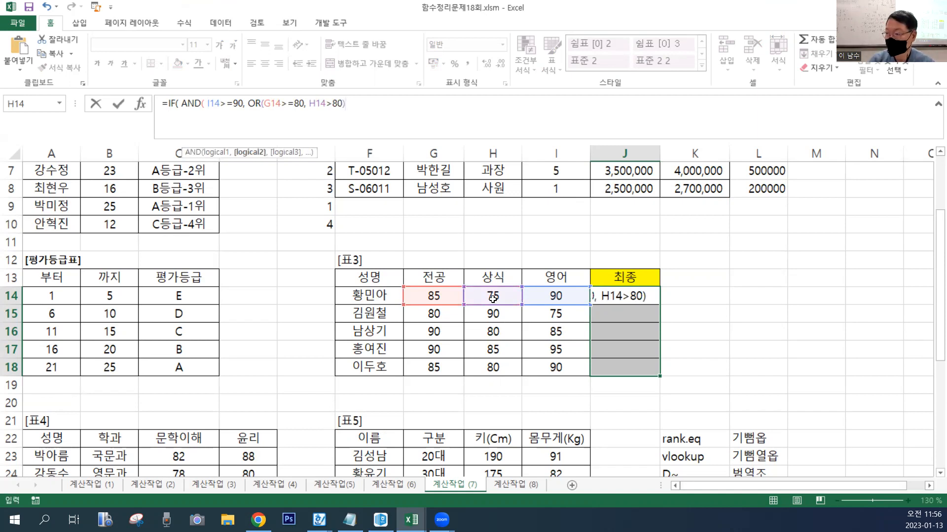
click(201, 104)
click(264, 103)
click(346, 102)
text())
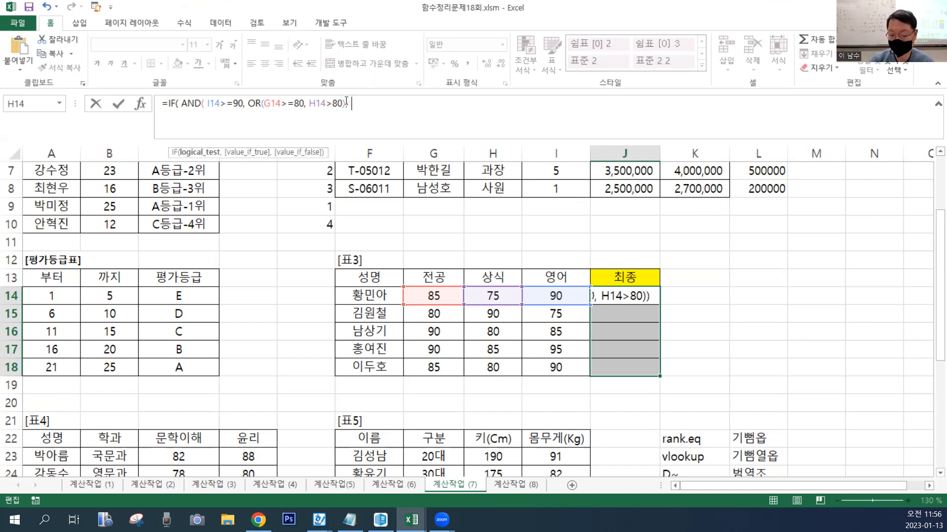
text( ,)
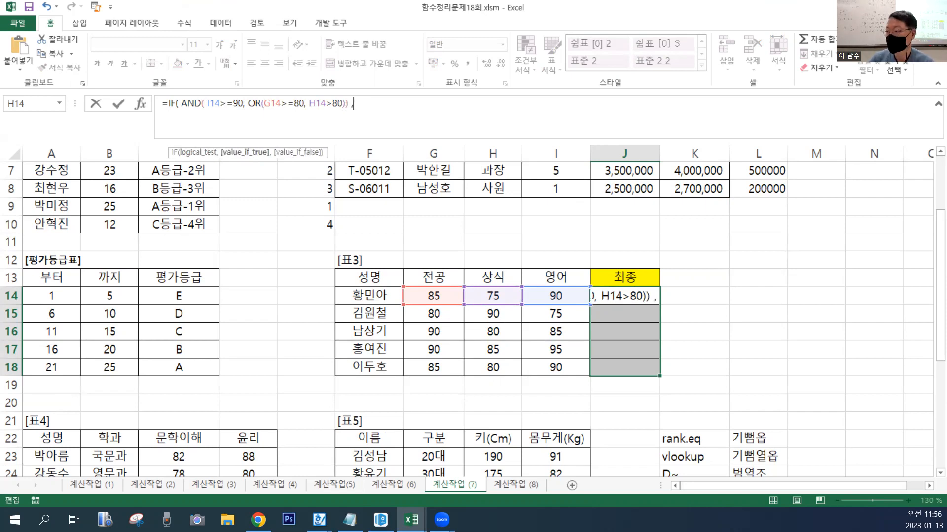
- Finish the IF with "통과" and "재시험" results and fill J14:J18
key(BackSpace)
key(BackSpace)
text(,)
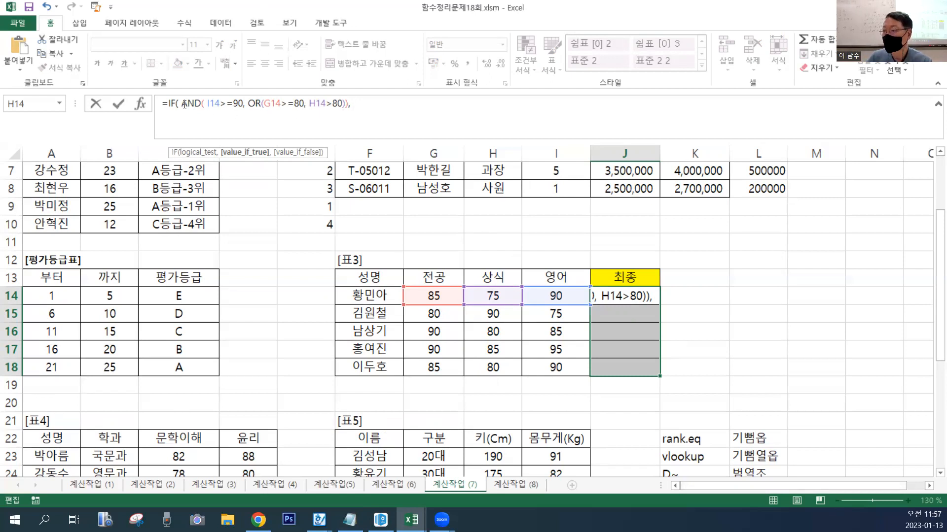
drag(178, 104, 355, 103)
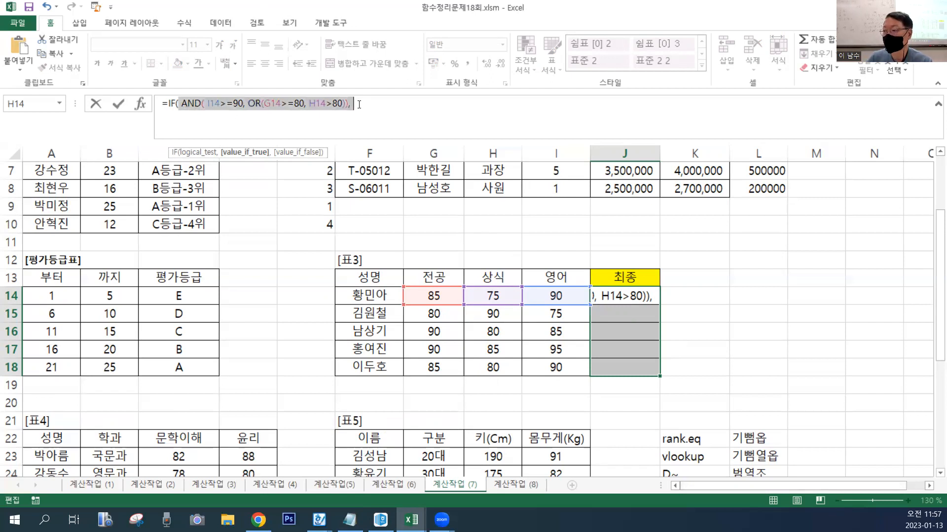
click(359, 105)
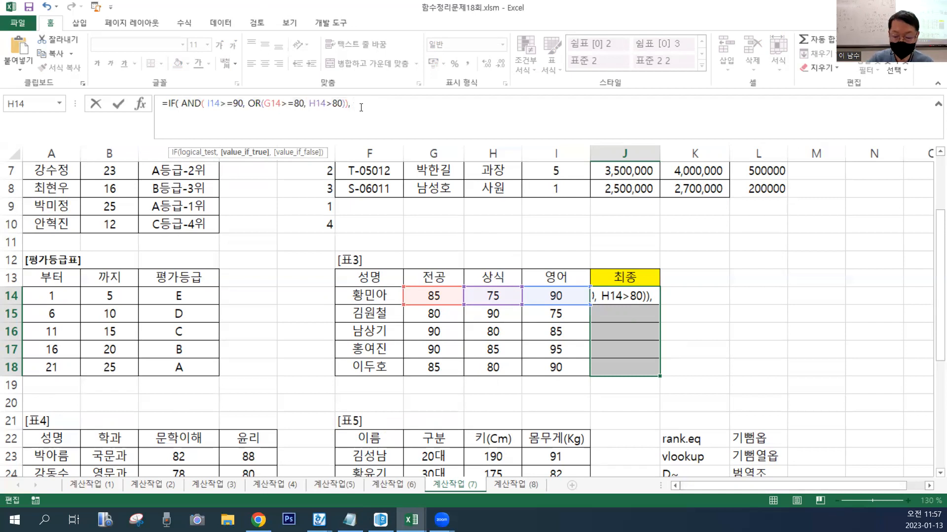
text("통)
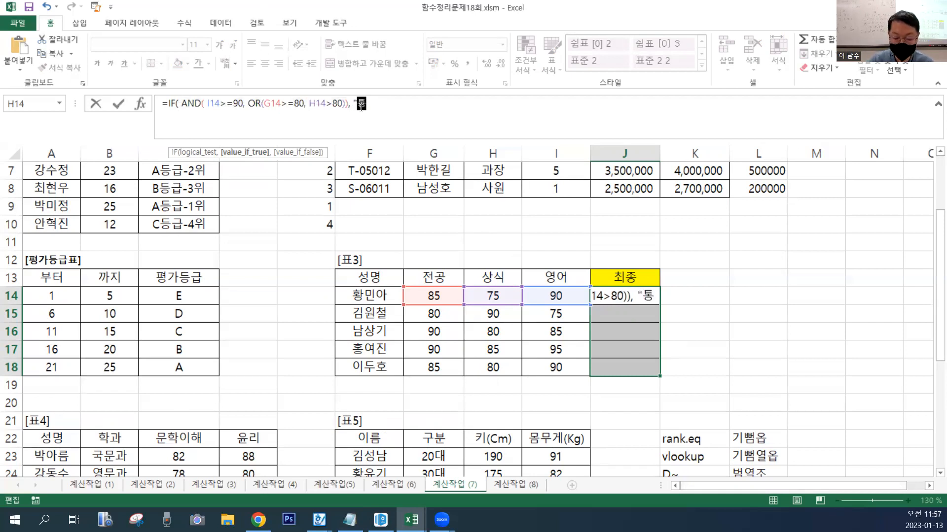
text(과" , ")
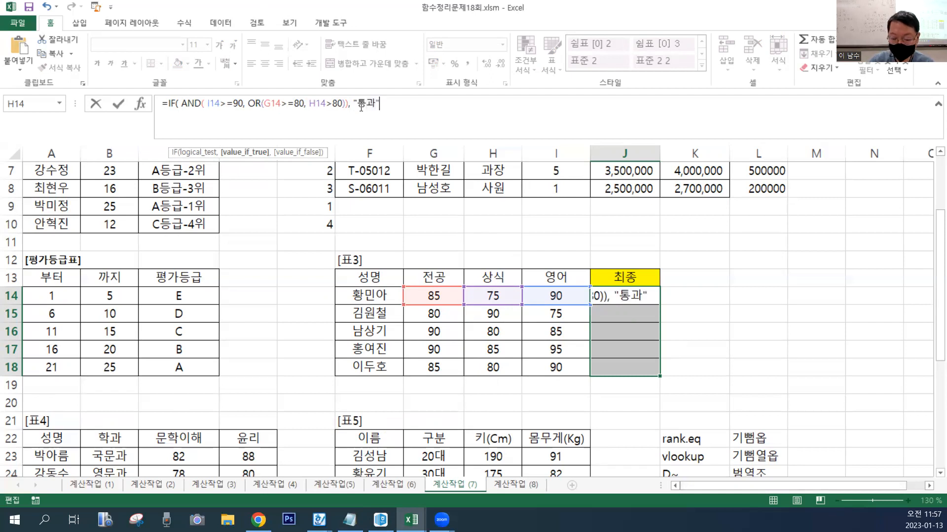
text(재싱)
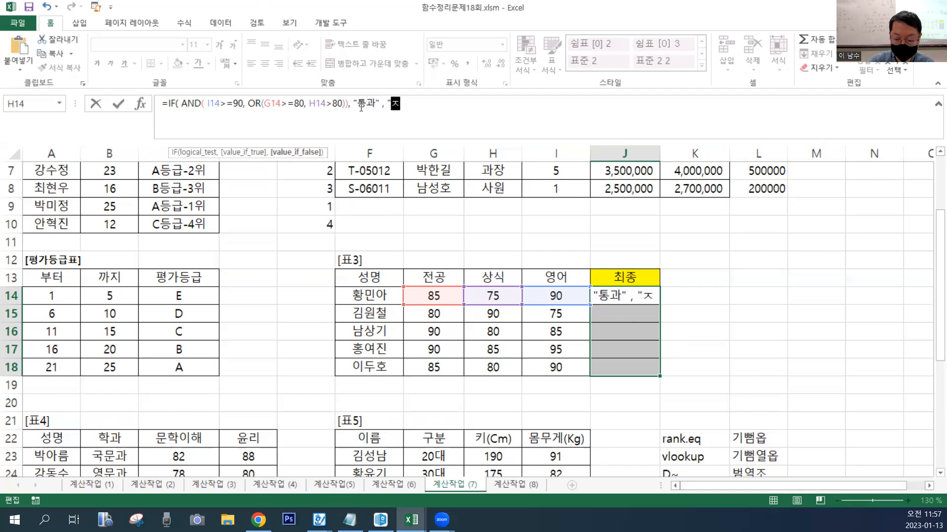
text(험)
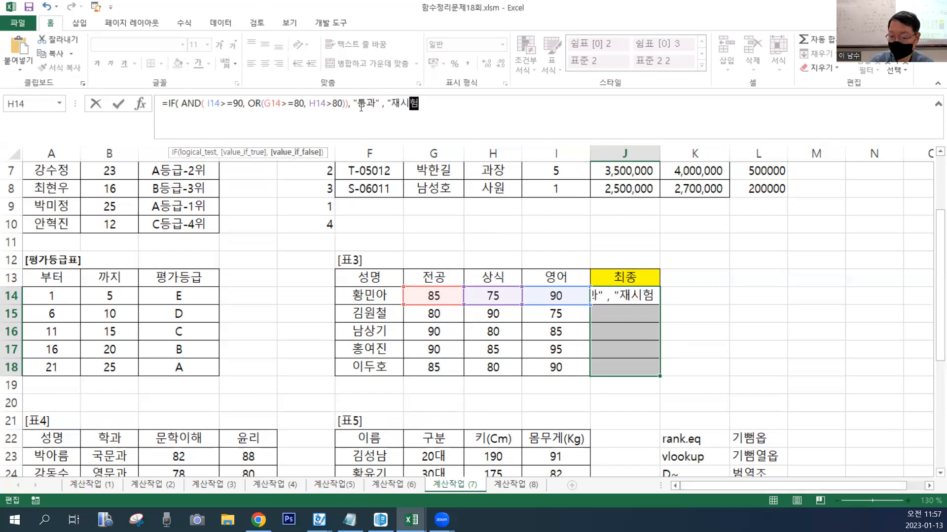
text("))
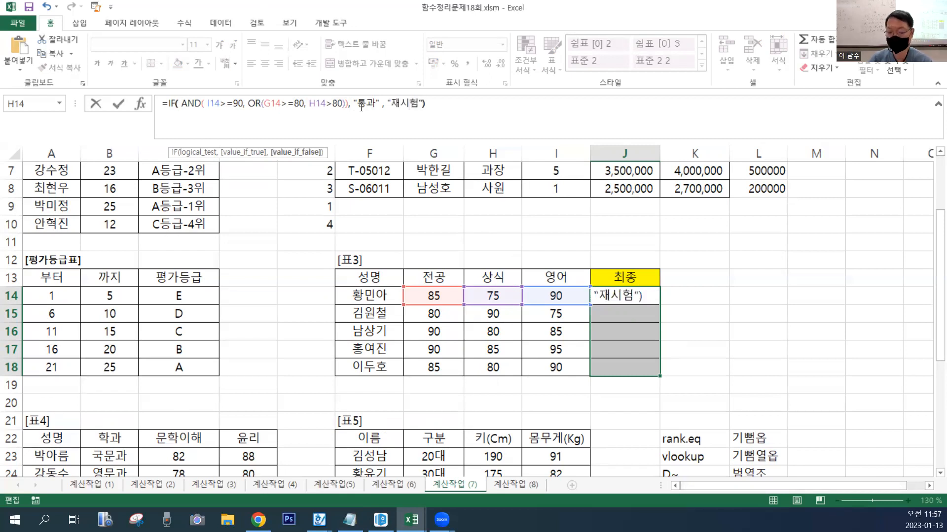
key(ctrl+Return)
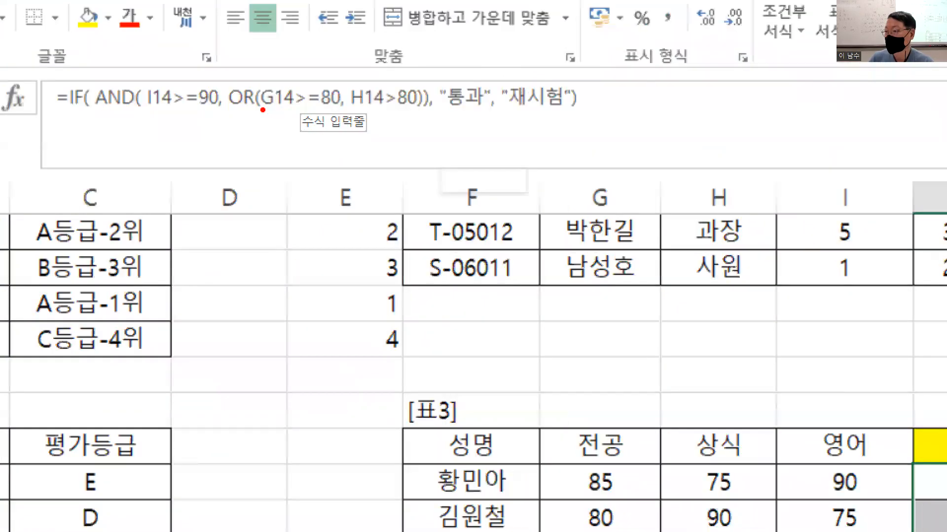
- Scroll down to 표4 and select the empty 윤리 평균 cell D32
mouse_move(90, 84)
mouse_down()
mouse_move(429, 147)
mouse_move(444, 131)
mouse_move(430, 124)
mouse_up()
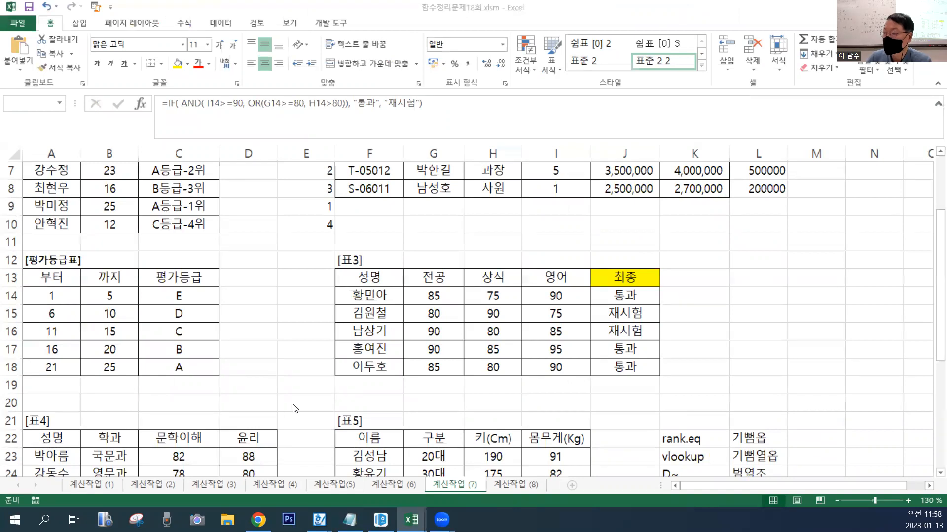
click(258, 405)
scroll(258, 404, down, 2)
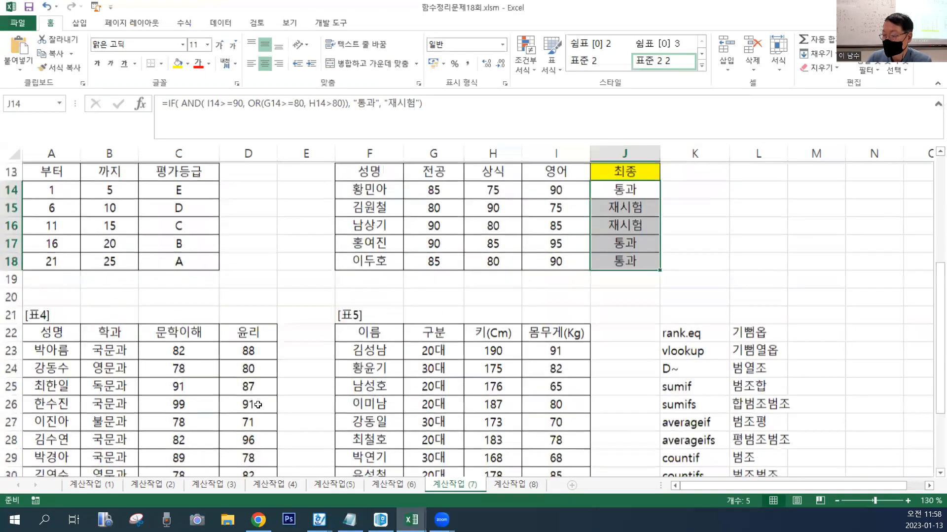
scroll(258, 405, down, 2)
click(256, 408)
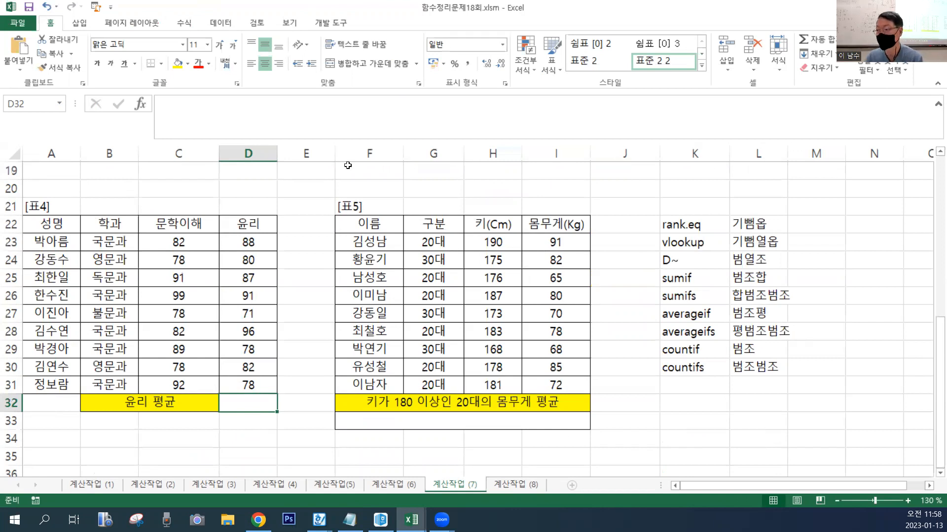
- Enter =DAVERAGE(A22:D31,4,B22:B23) in D32 to average 국문과 윤리 scores (86.2)
click(295, 130)
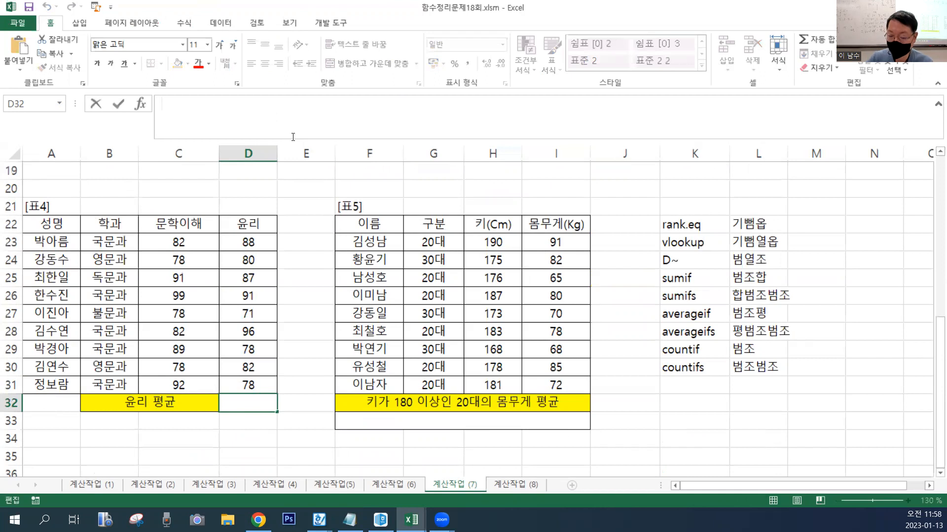
text(=ㅇㅁ)
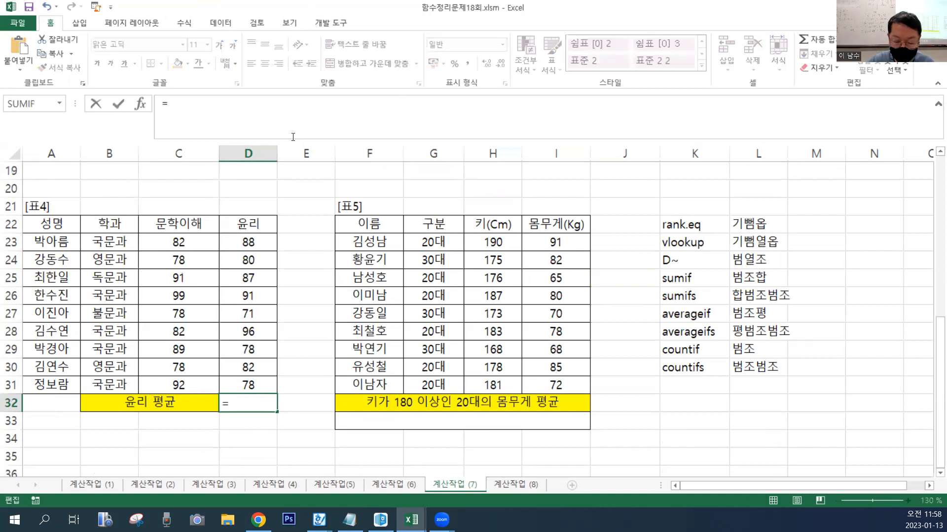
key(BackSpace)
key(BackSpace)
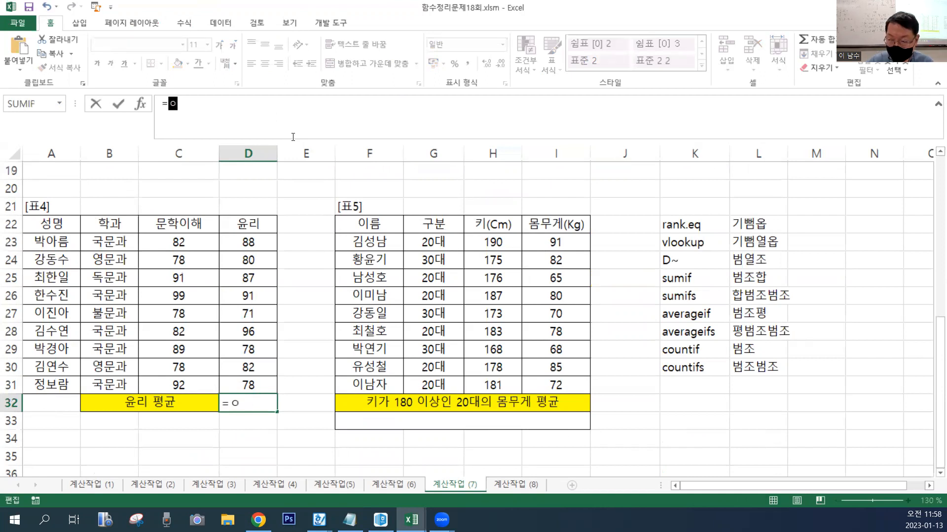
text(DA)
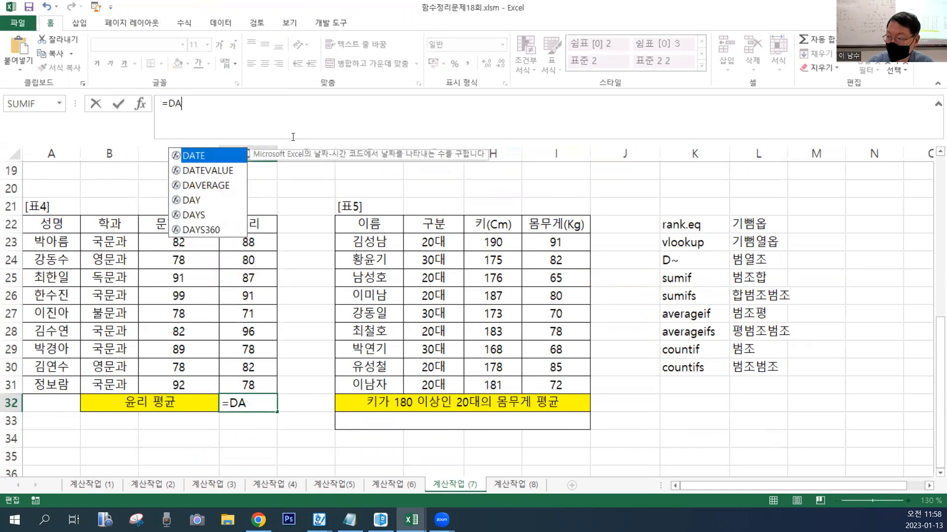
double_click(199, 185)
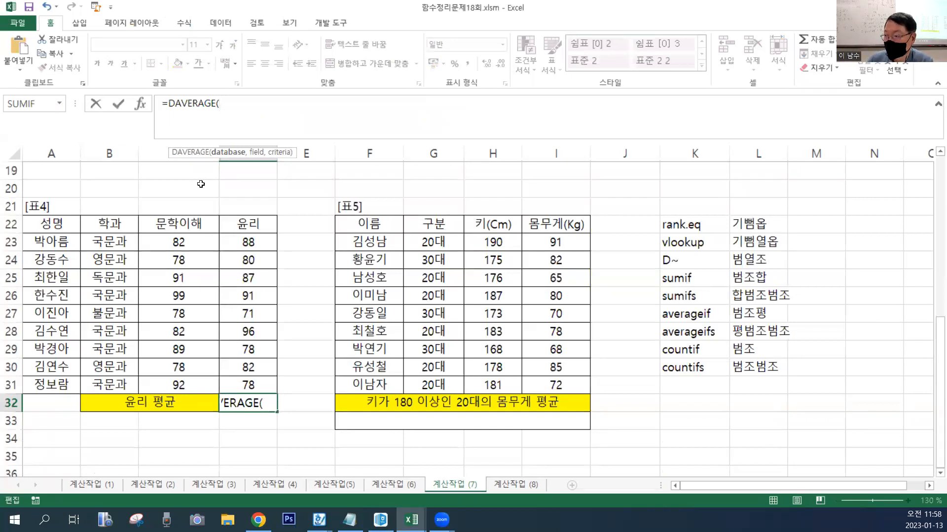
drag(41, 217, 242, 381)
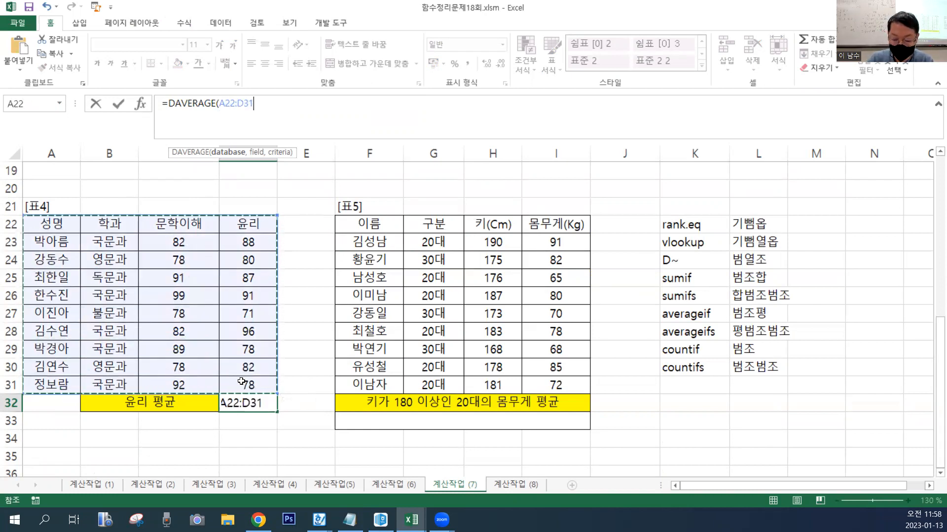
text(,)
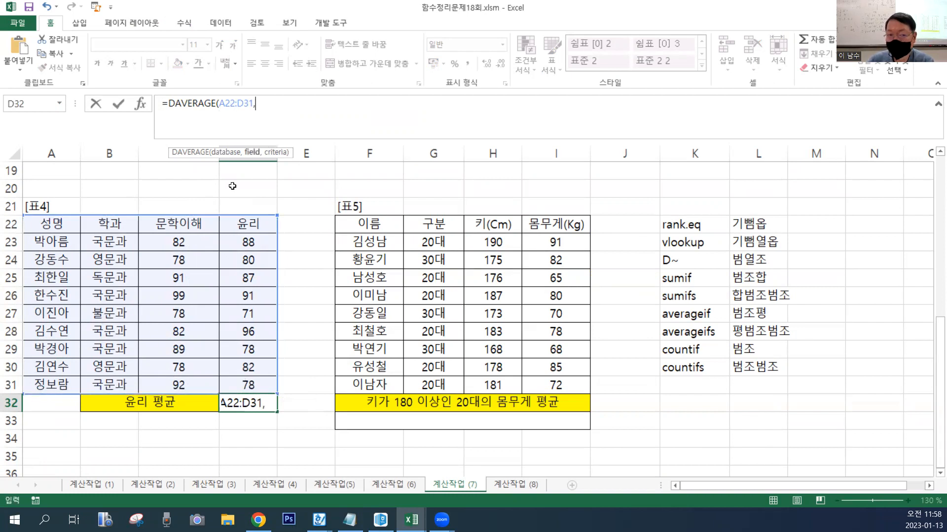
text(4,)
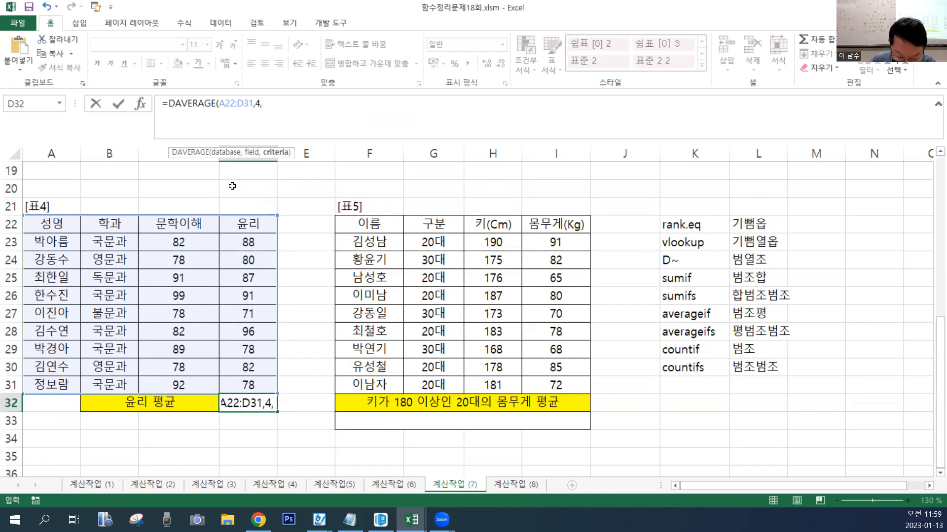
click(117, 226)
drag(117, 226, 117, 238)
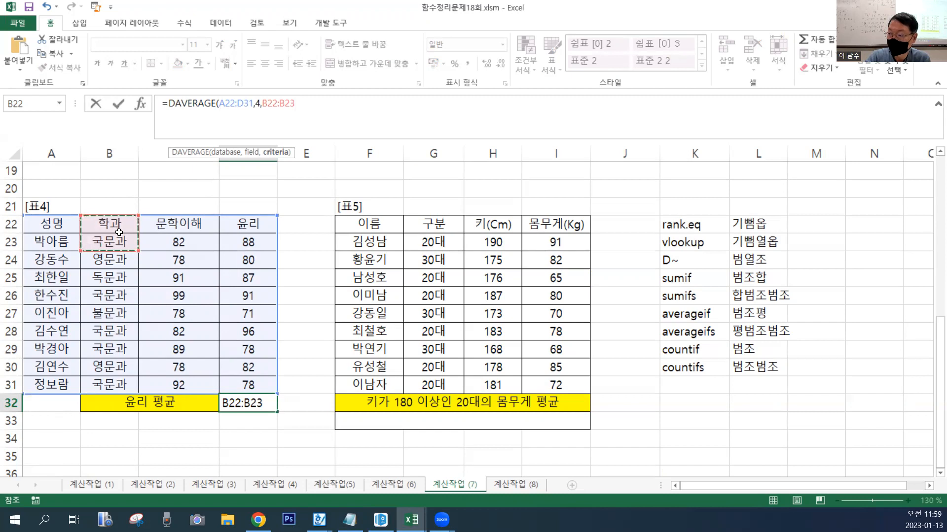
text())
key(Return)
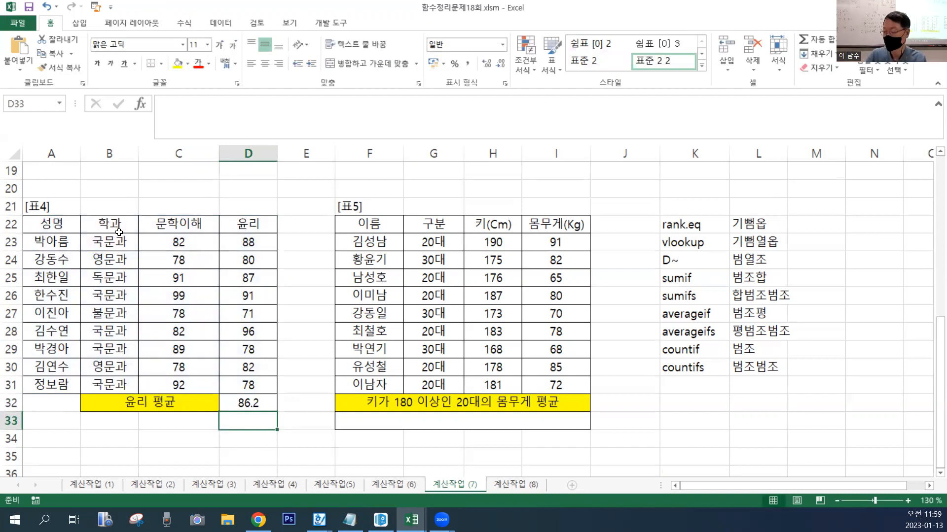
click(422, 415)
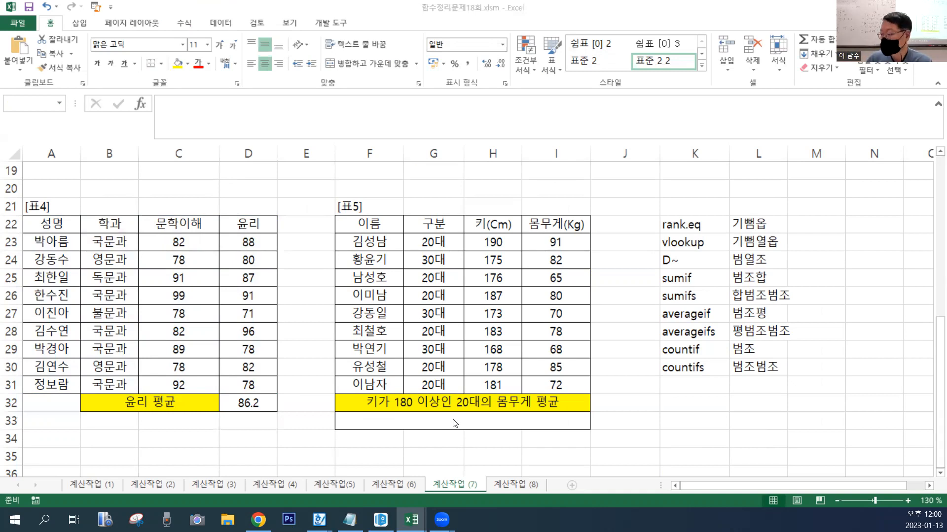
click(453, 422)
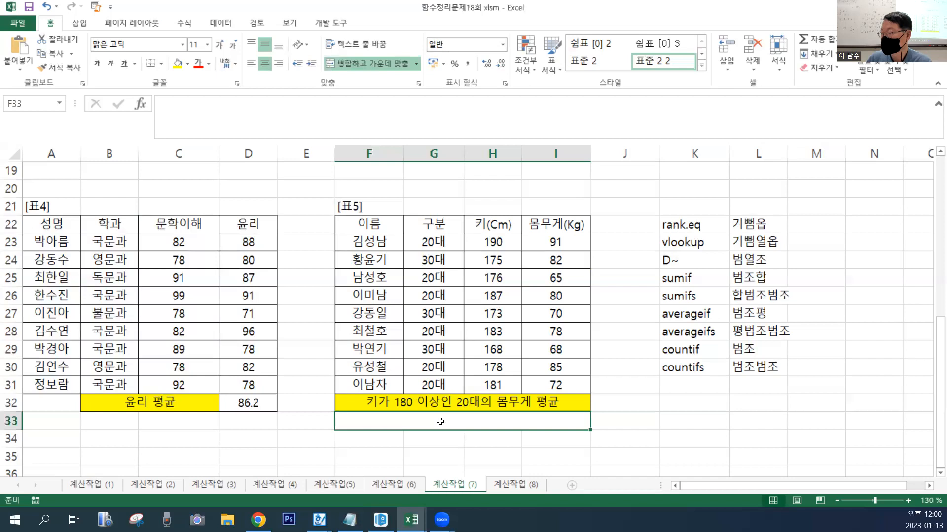
- Start an AVERAGEIFS in F33 averaging I23:I31 where H23:H31 is ">=180"
click(239, 121)
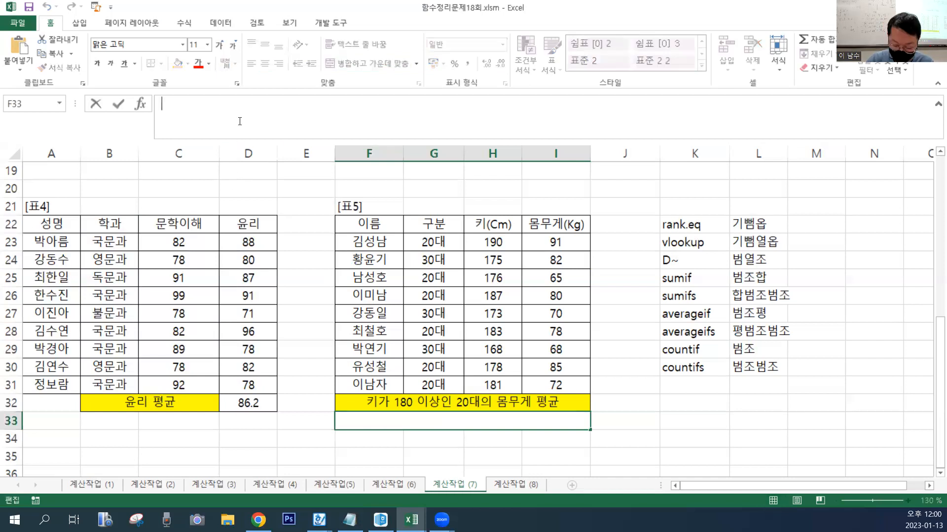
text(=)
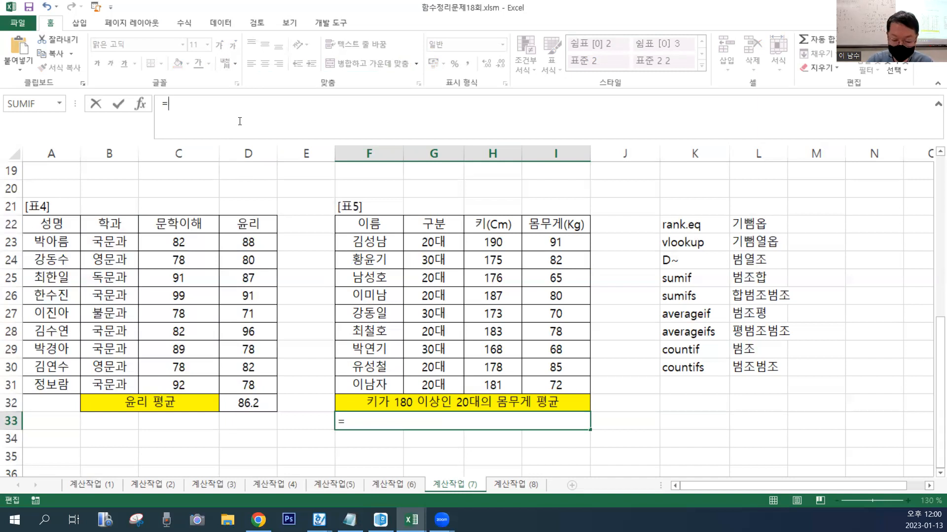
text(AVER)
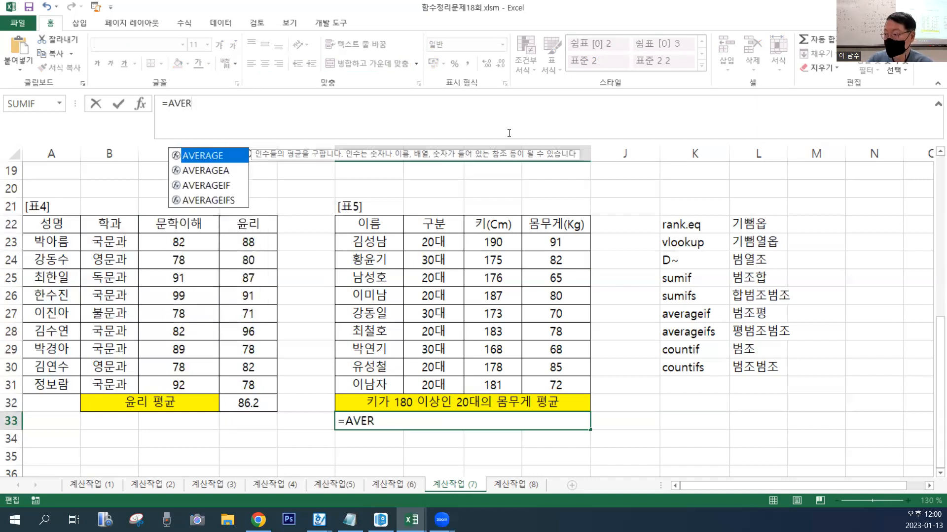
double_click(228, 200)
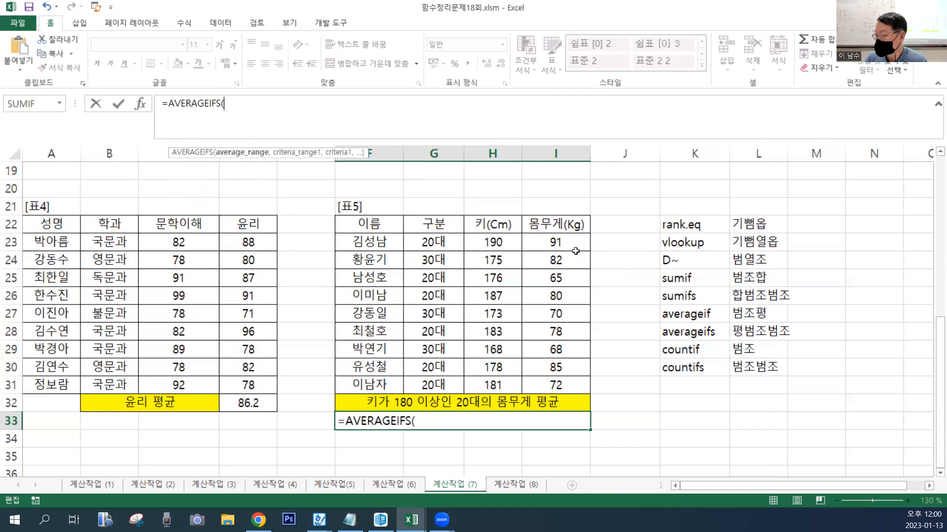
drag(571, 244, 564, 383)
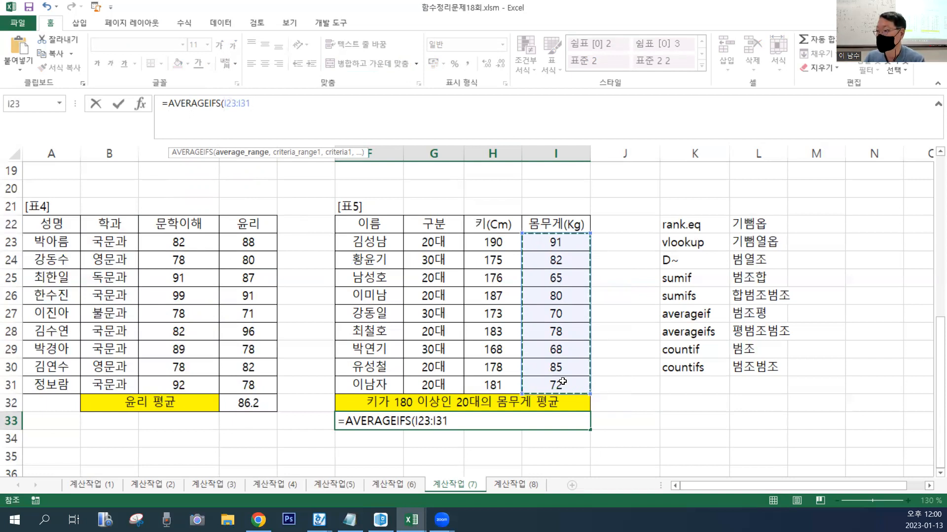
text(,)
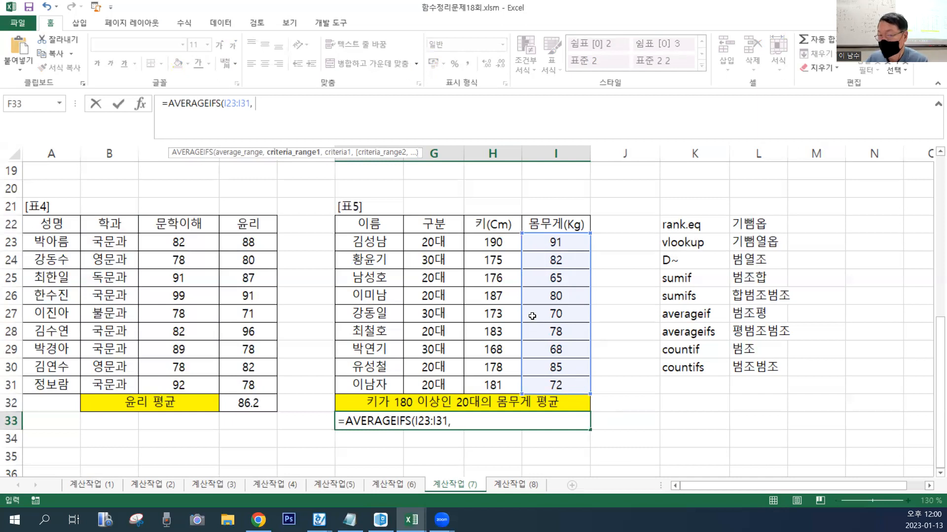
drag(508, 244, 499, 378)
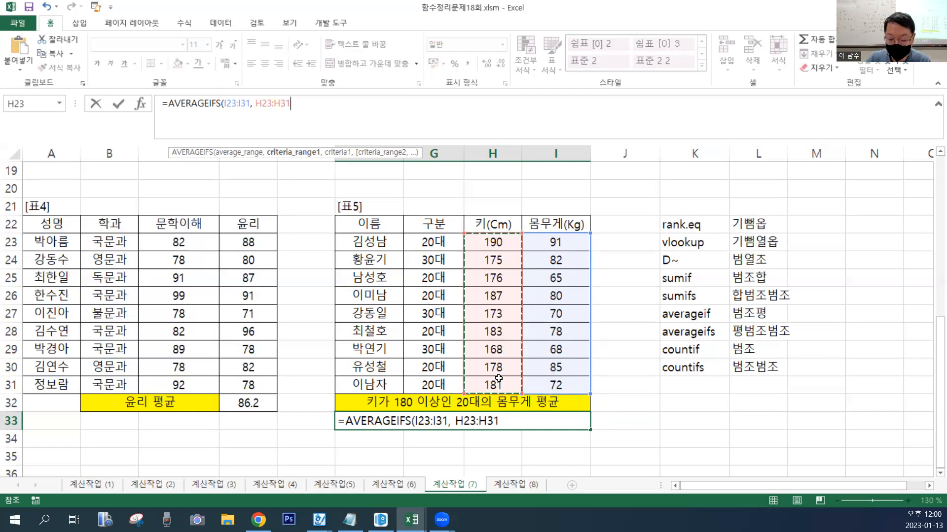
text(, ">)
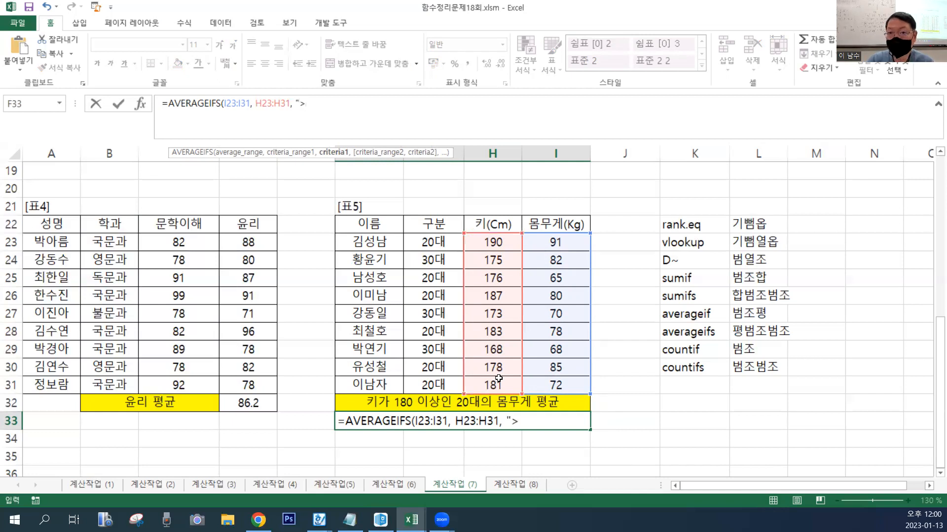
text(=180")
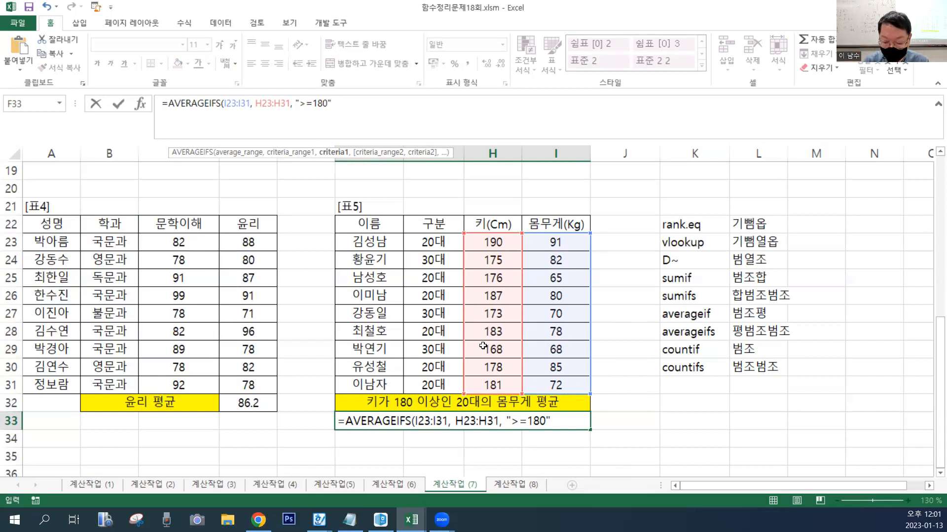
- Add the second criterion G23:G31 equal to "20대" and commit the formula
text(,)
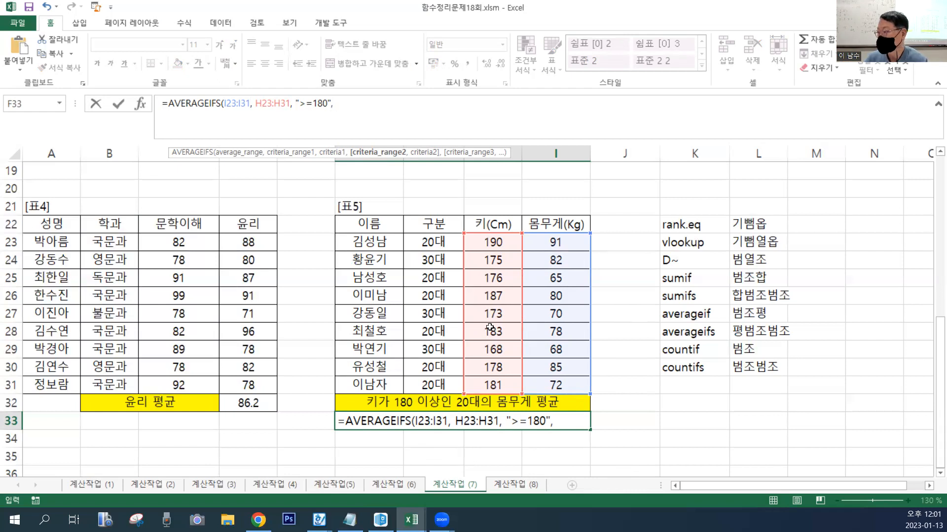
drag(441, 242, 435, 377)
text(,)
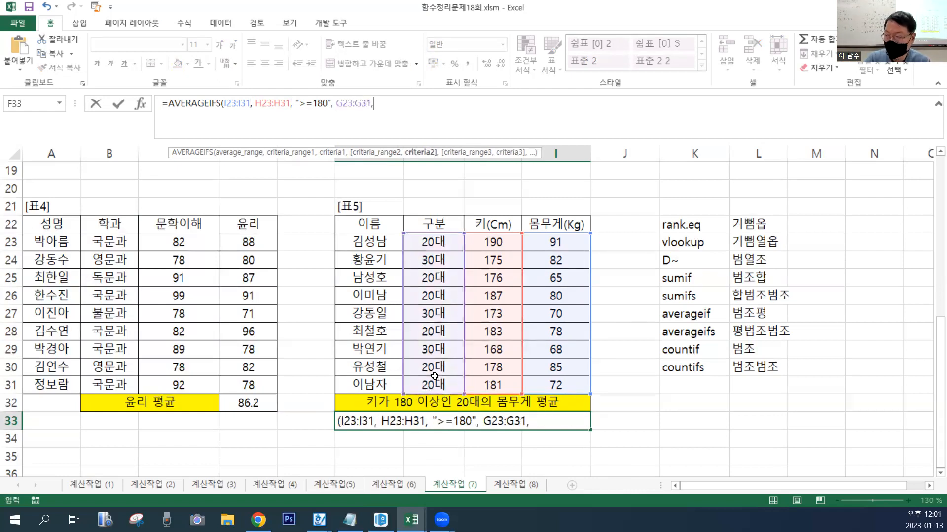
text(")
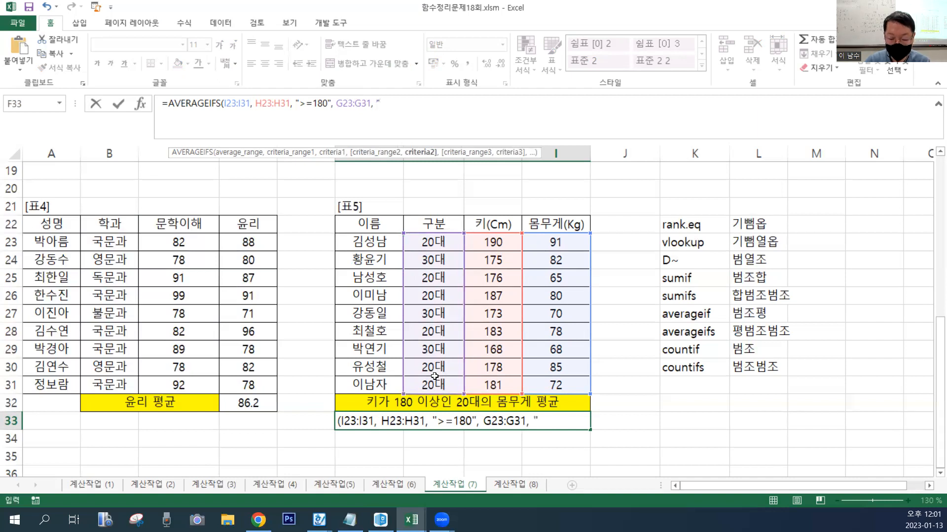
text(20eo")
key(BackSpace)
key(BackSpace)
key(BackSpace)
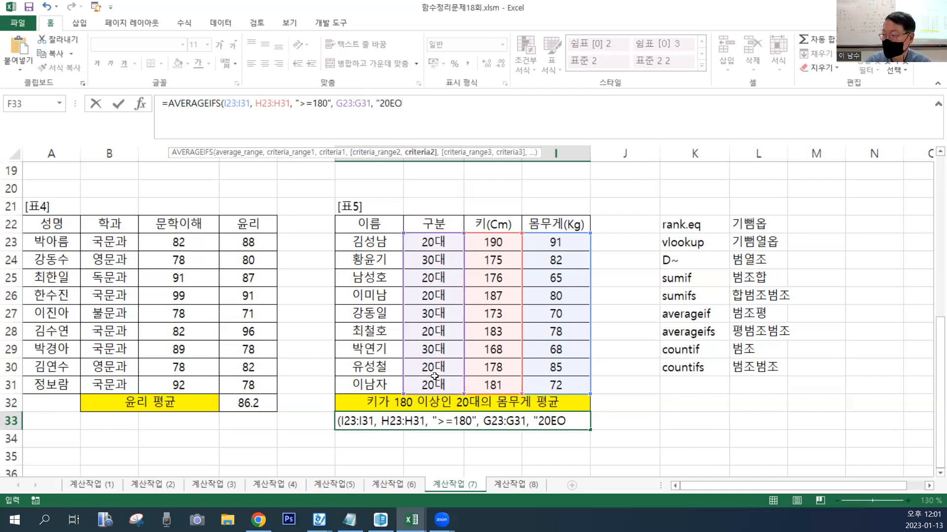
text(EO")
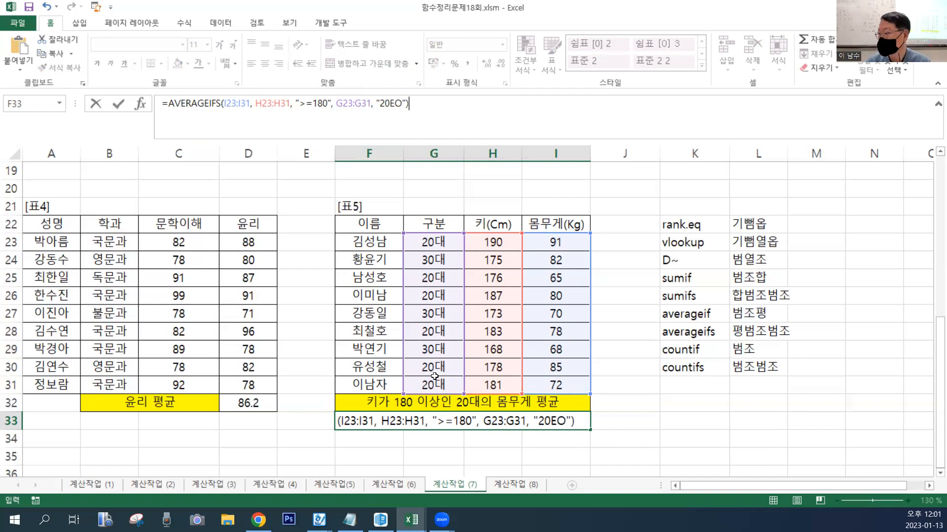
key(BackSpace)
key(BackSpace)
key(BackSpace)
key(BackSpace)
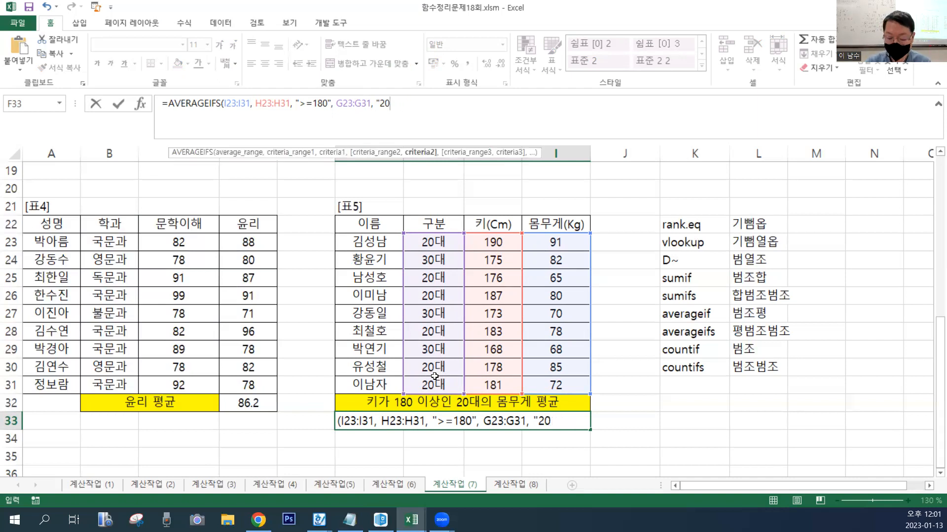
text(대")
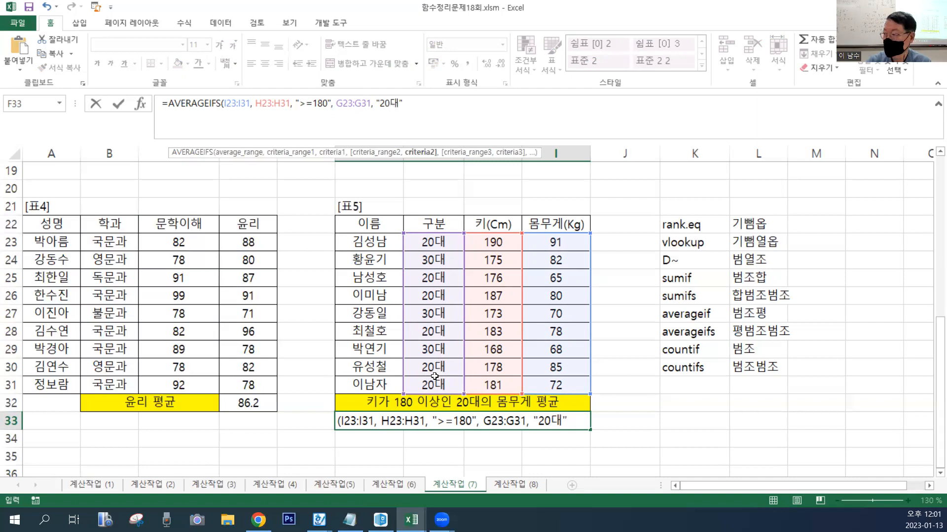
text())
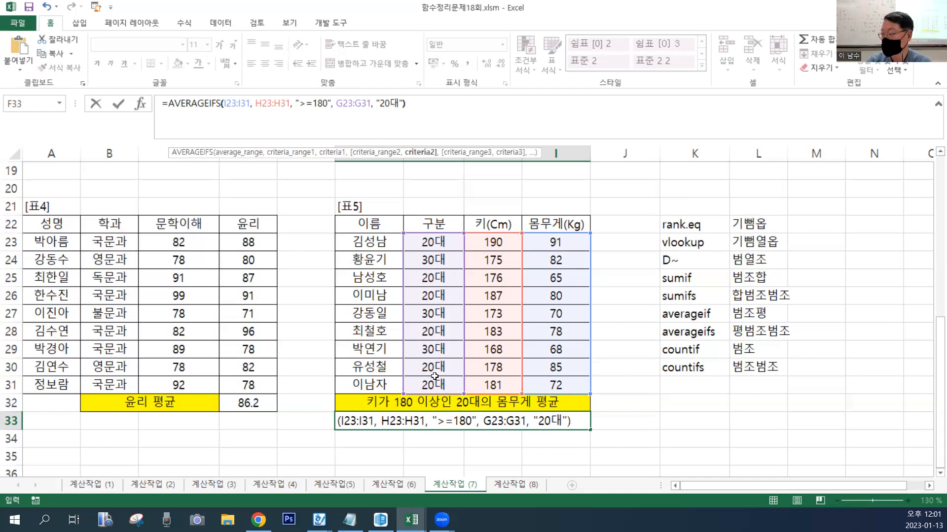
key(ctrl+Return)
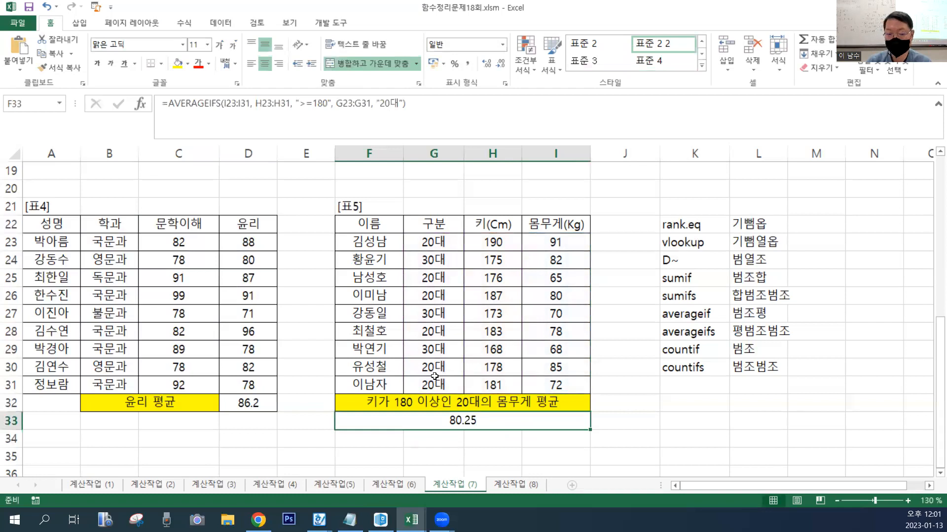
- Append &"Kg" to F33's AVERAGEIFS formula so it shows 80.25Kg
click(459, 108)
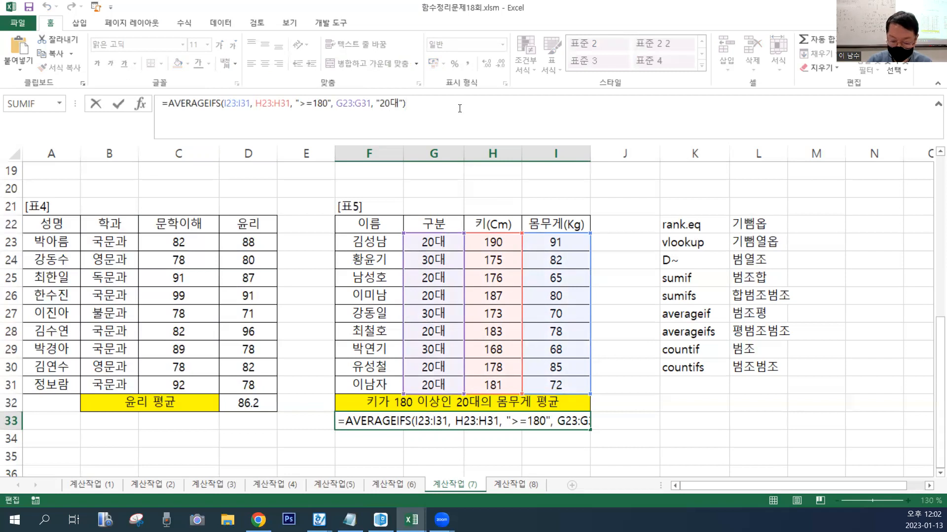
key(End)
text("K)
key(BackSpace)
text(kG)
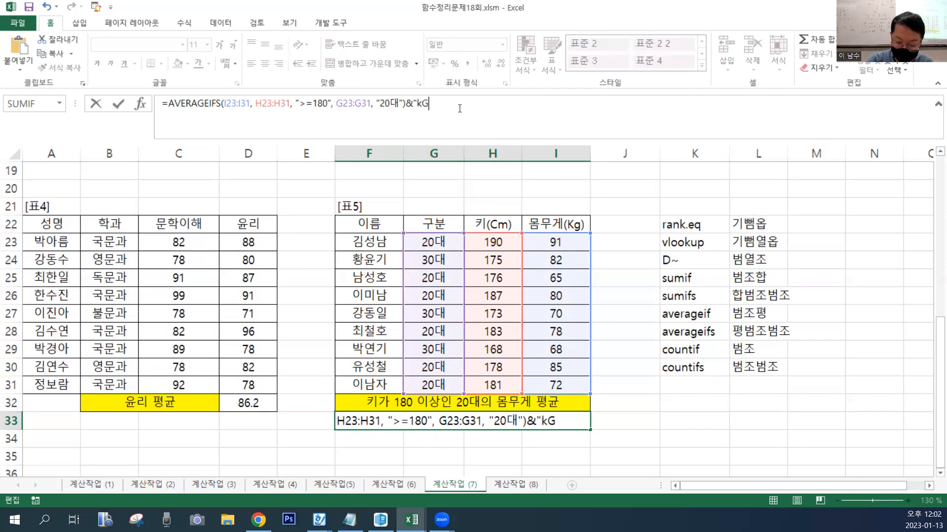
text(")
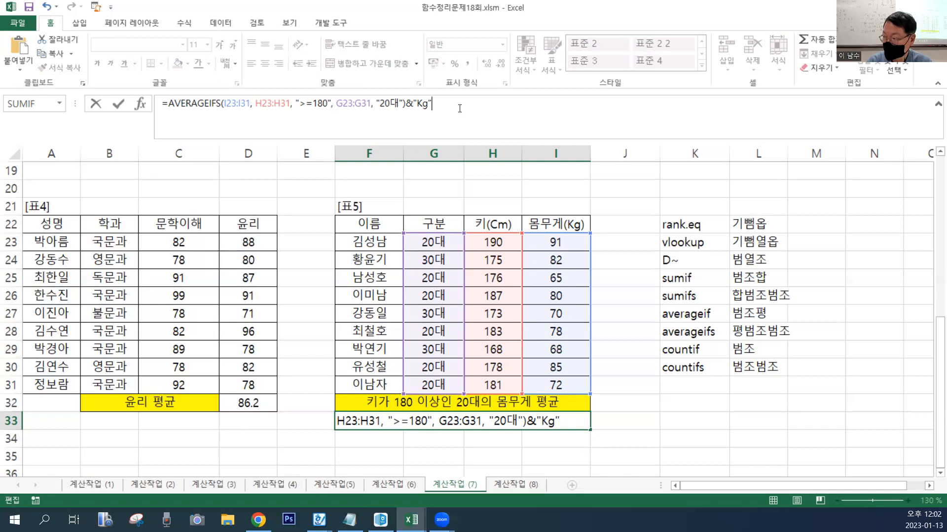
key(ctrl+Return)
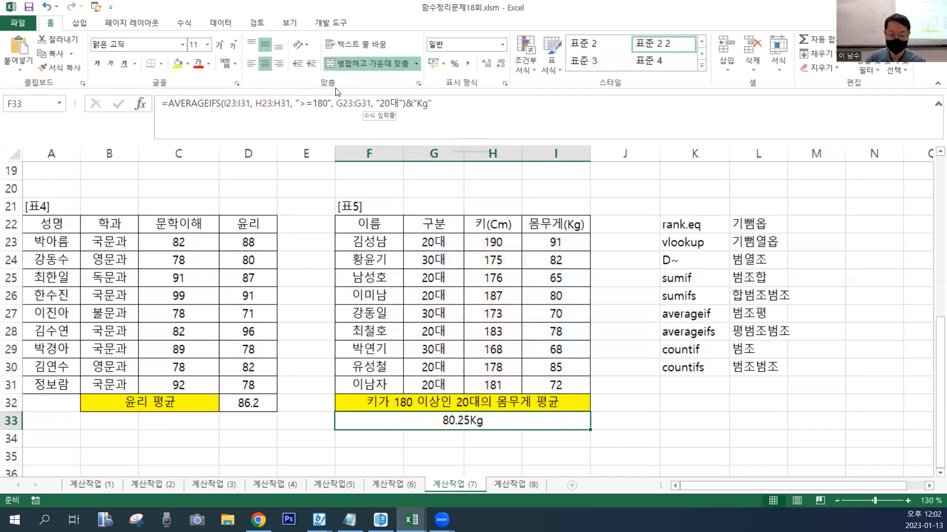
key(alt+Tab)
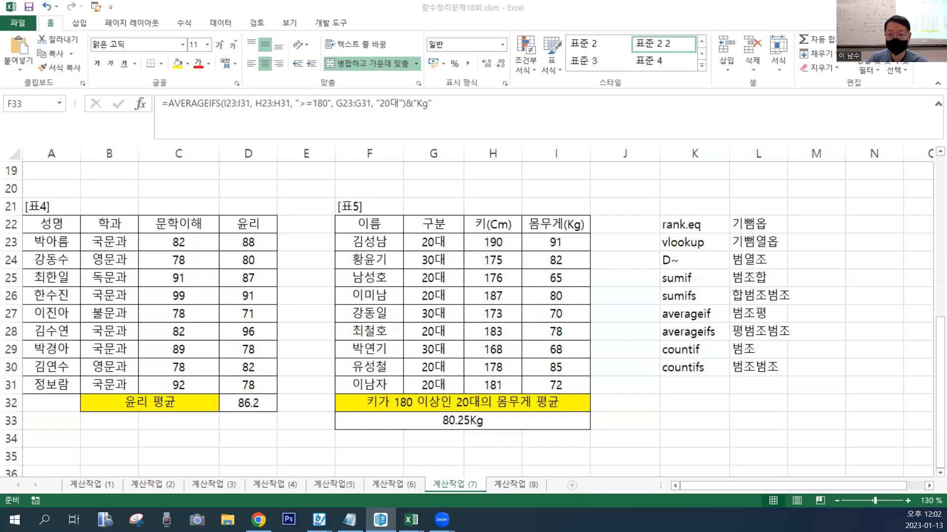
key(alt+F4)
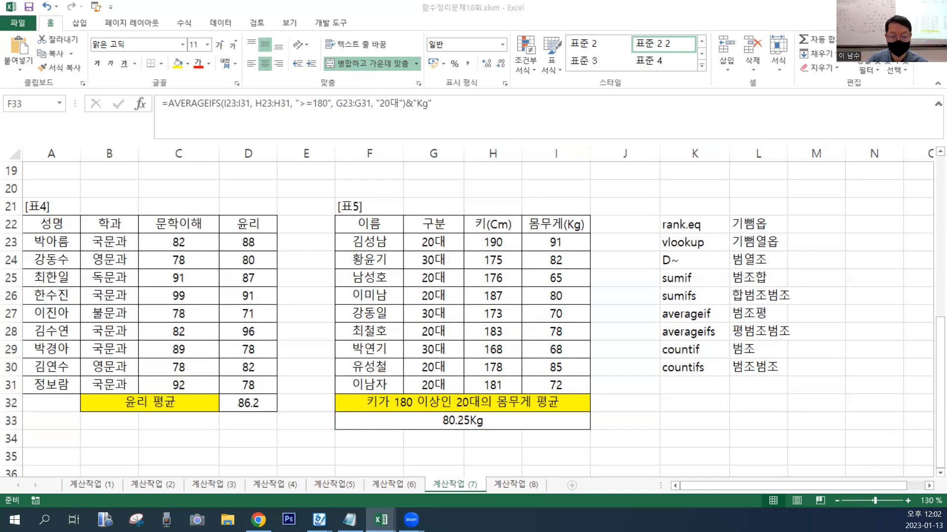
key(alt+Tab)
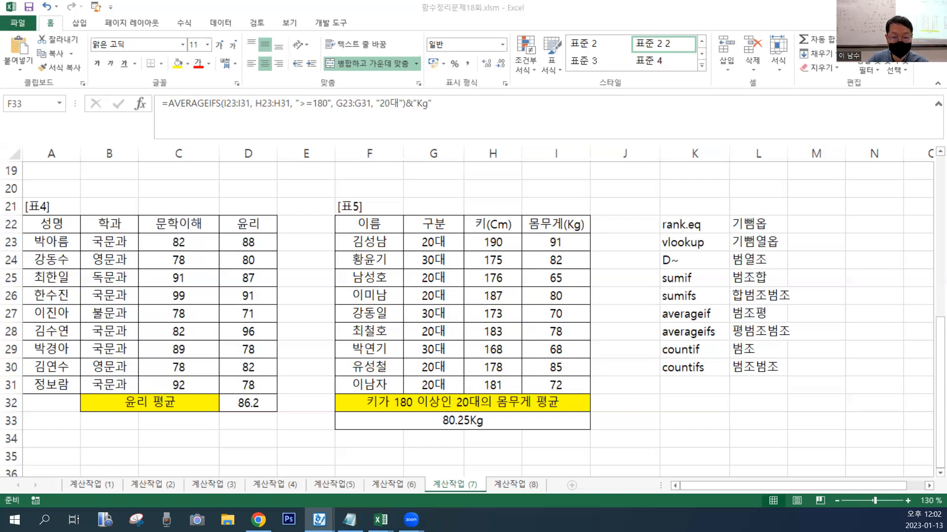
click(414, 187)
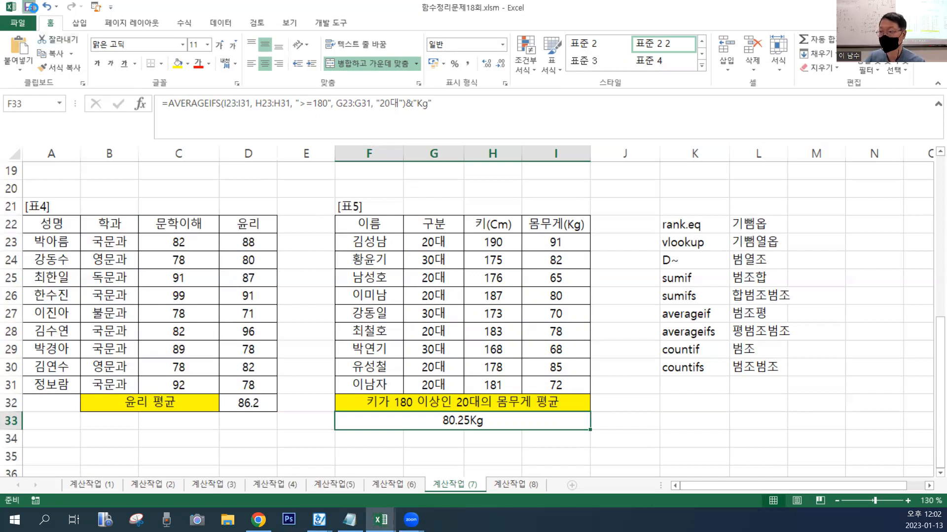
click(293, 268)
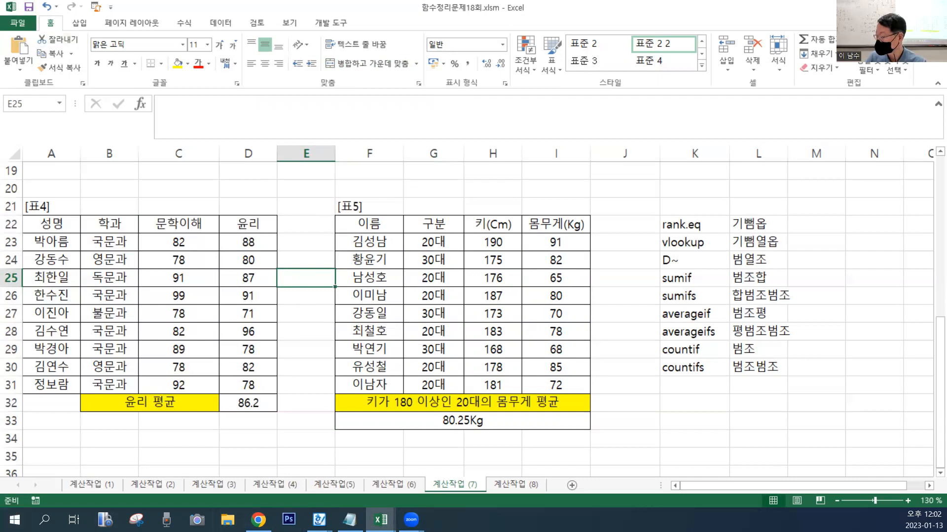
key(super+e)
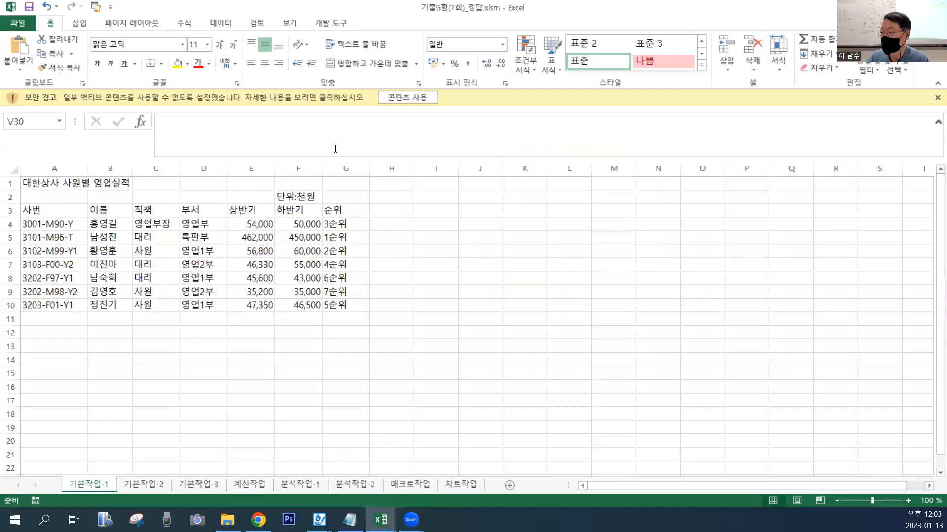
- Enable content in 기출G형(7회)_정답.xlsm and select F13 on 기본작업-1
click(412, 103)
click(305, 323)
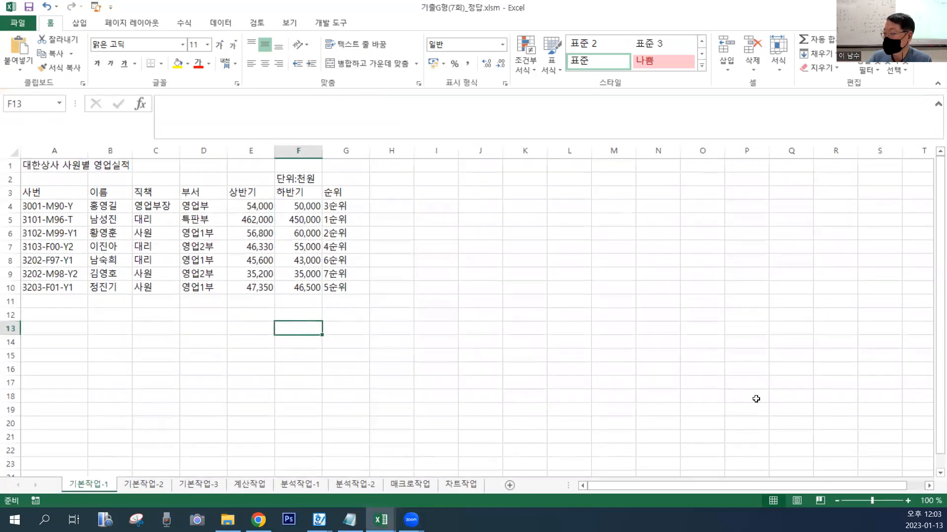
- Zoom to 120% and review the 2021년도 8월분 comment's formatting on 기본작업-2's H3
click(907, 501)
click(906, 501)
click(228, 357)
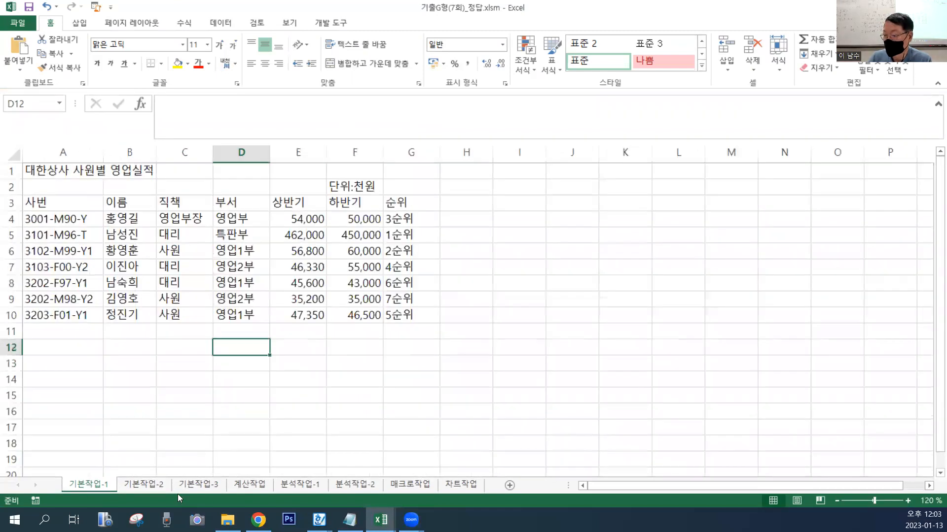
key(ctrl+Page_Down)
click(290, 414)
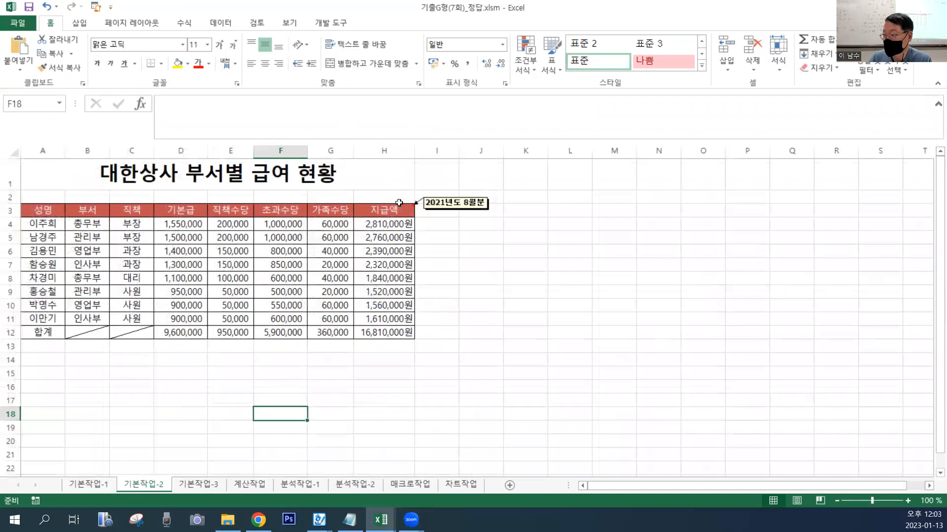
click(469, 198)
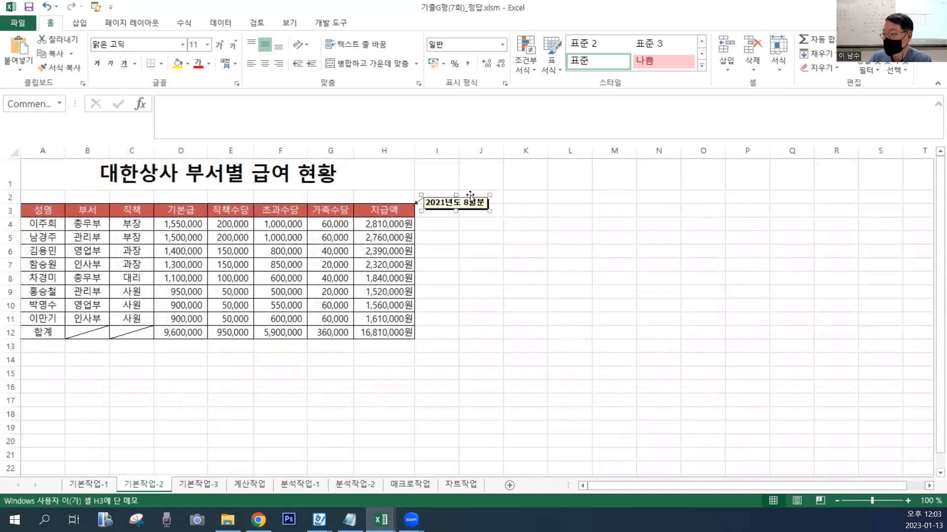
right_click(471, 196)
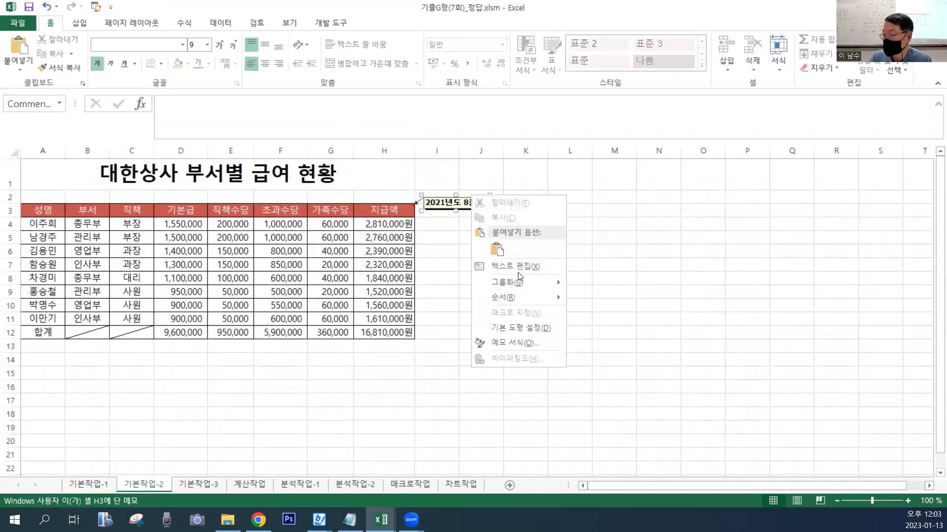
click(520, 343)
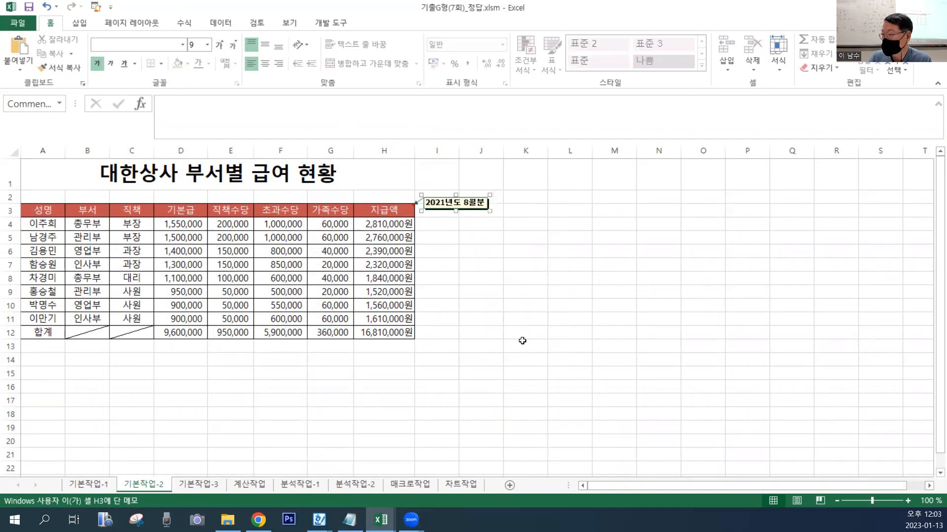
click(595, 41)
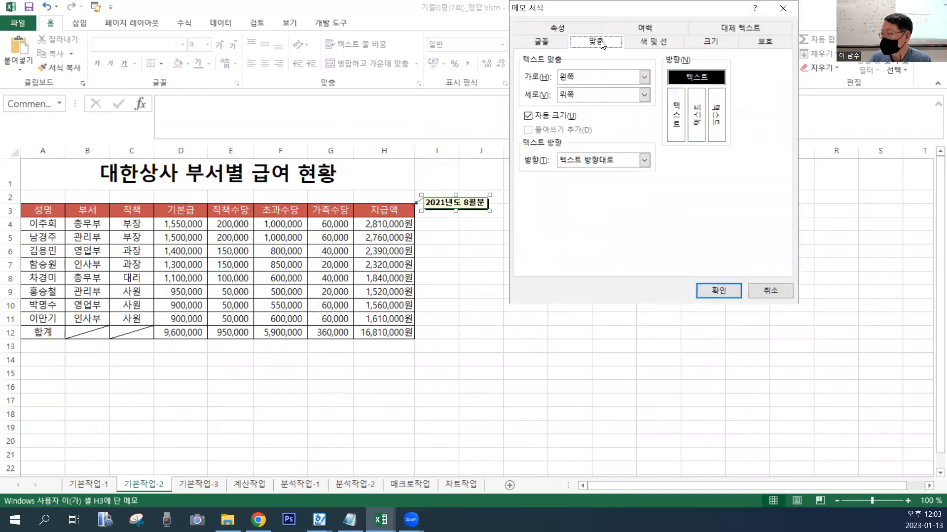
click(718, 291)
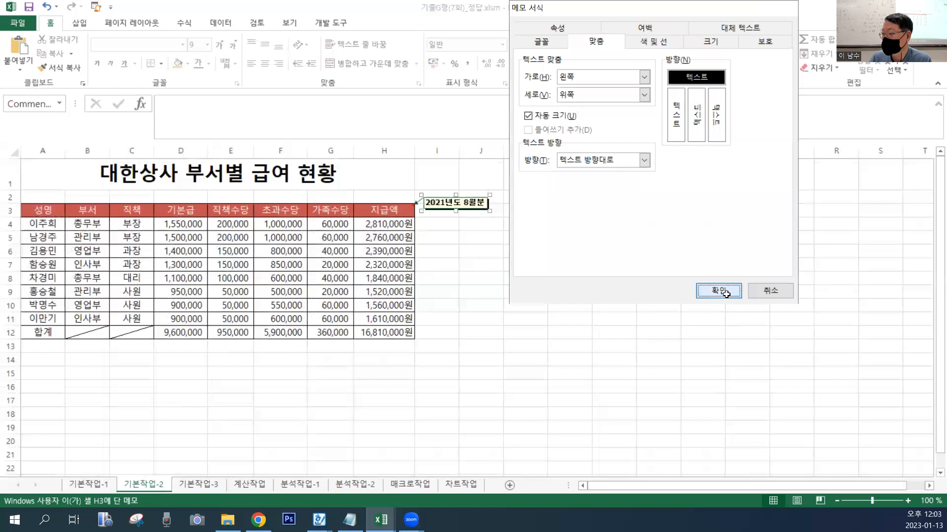
click(570, 291)
- Review H4:H12's custom number format #,##0"원", then move to the 기본작업-3 sheet
click(240, 334)
drag(389, 226, 395, 328)
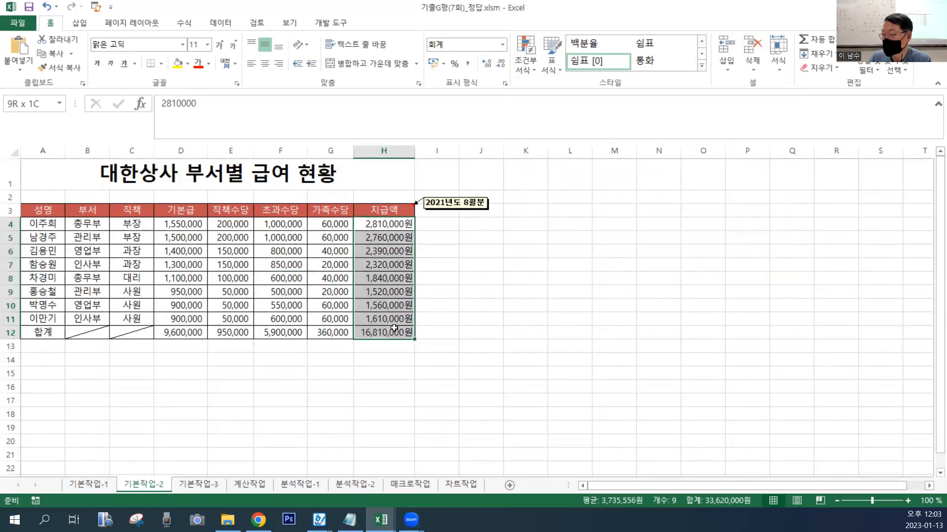
right_click(395, 327)
click(431, 250)
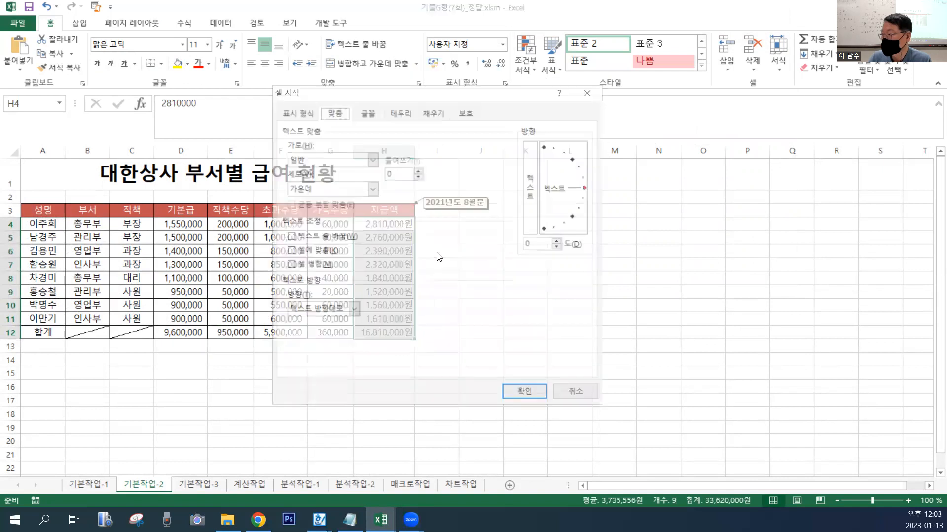
click(295, 112)
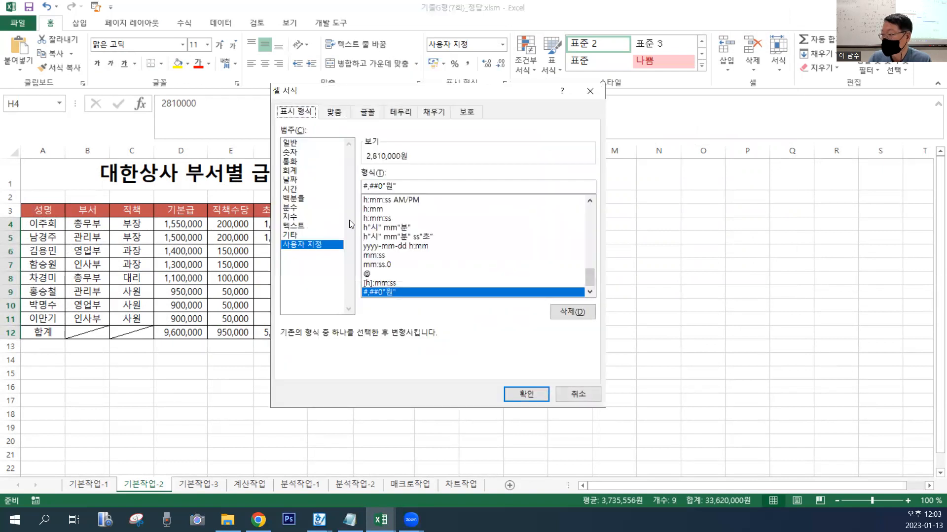
click(593, 94)
drag(612, 252, 605, 263)
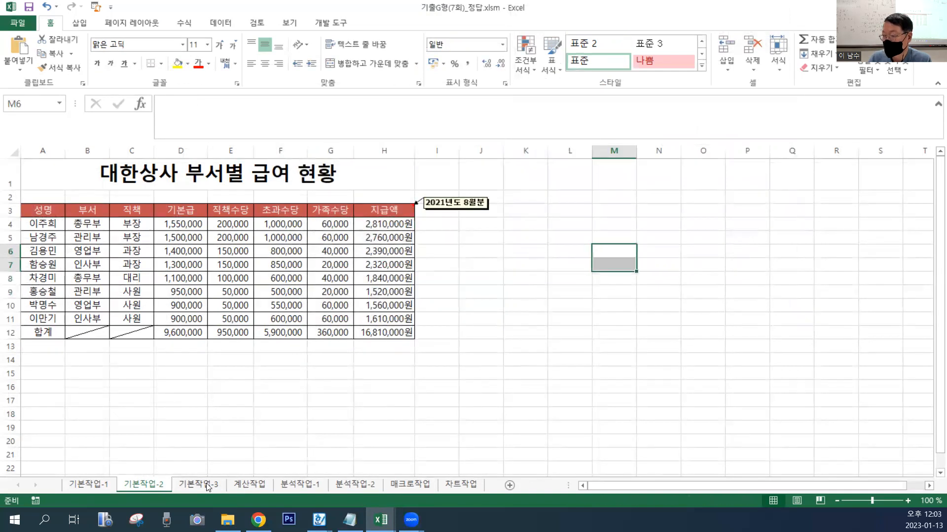
click(210, 486)
click(240, 383)
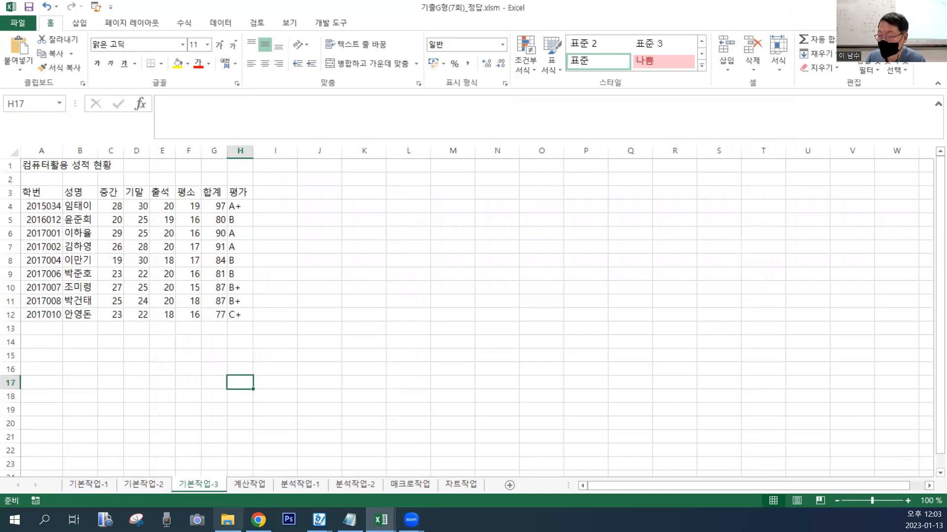
- Glance at 계산작업, then select the consolidated summary range G13:I23 on 분석작업-1
click(254, 485)
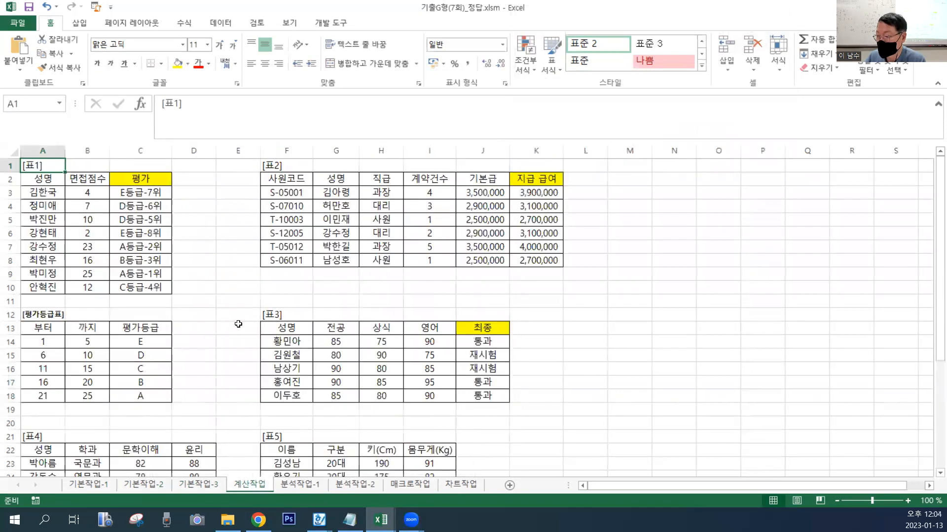
click(237, 327)
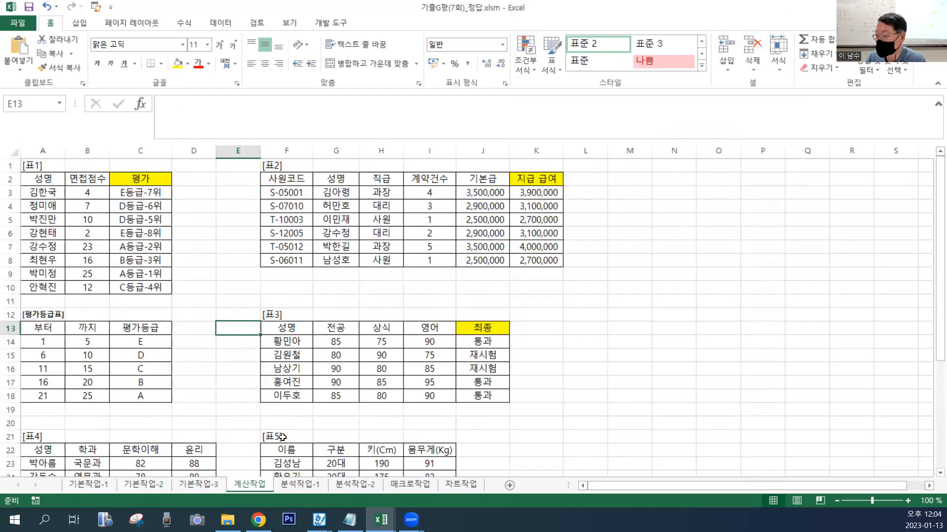
click(301, 486)
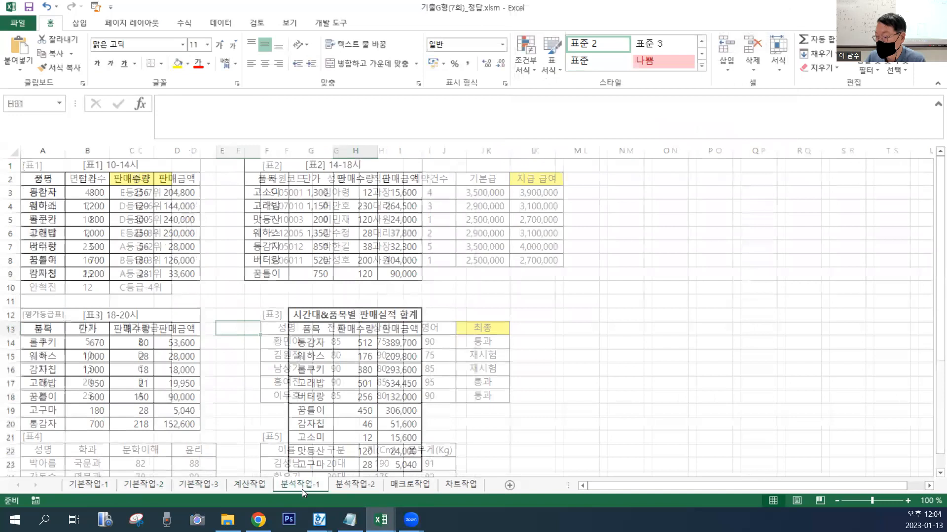
click(319, 343)
drag(315, 329, 401, 465)
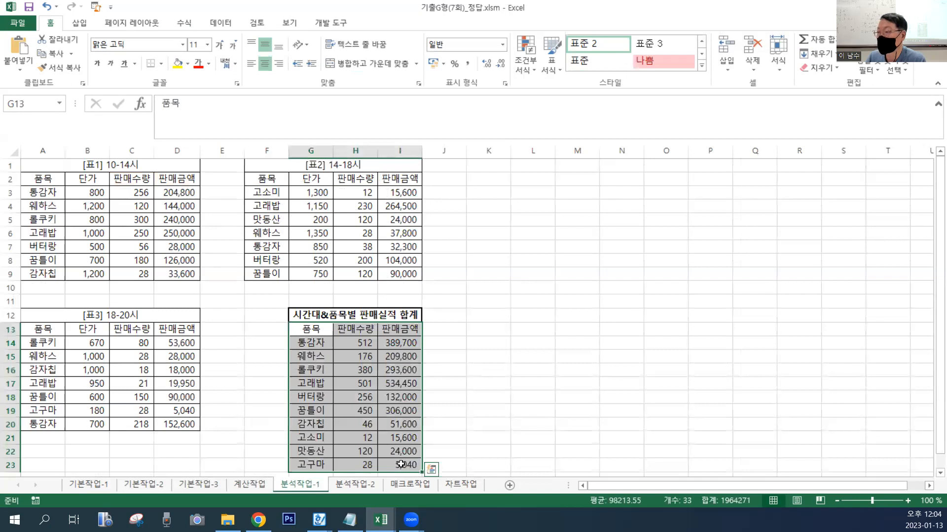
- Review the 통합 sum settings with 왼쪽 열 ticked, close unapplied, and go to 분석작업-2
click(220, 22)
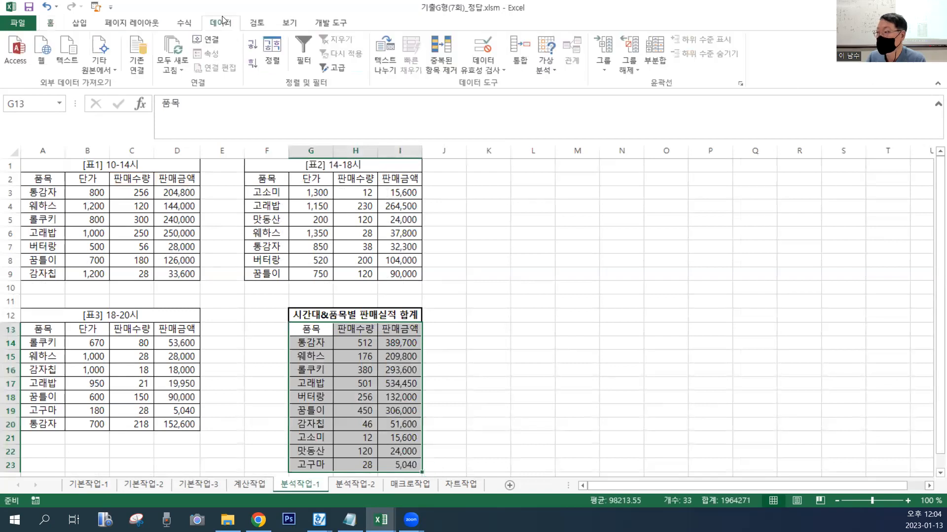
click(523, 64)
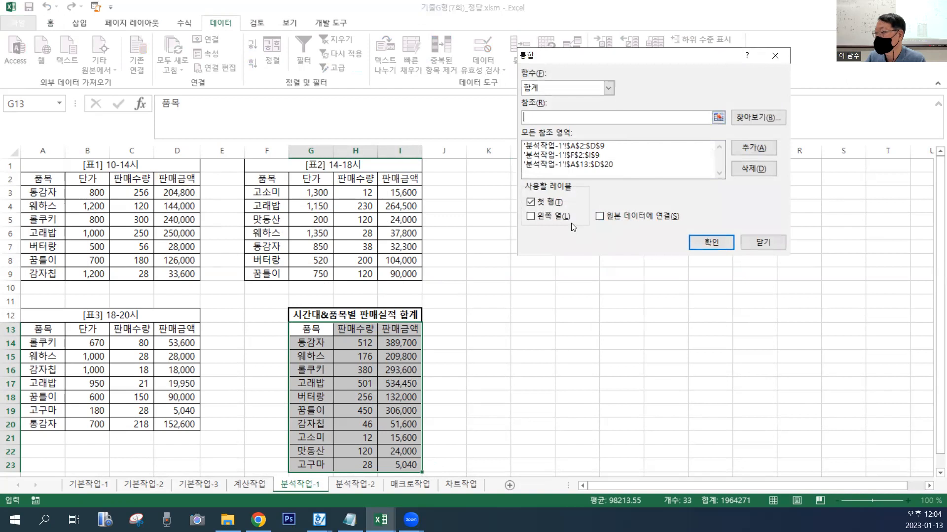
click(544, 217)
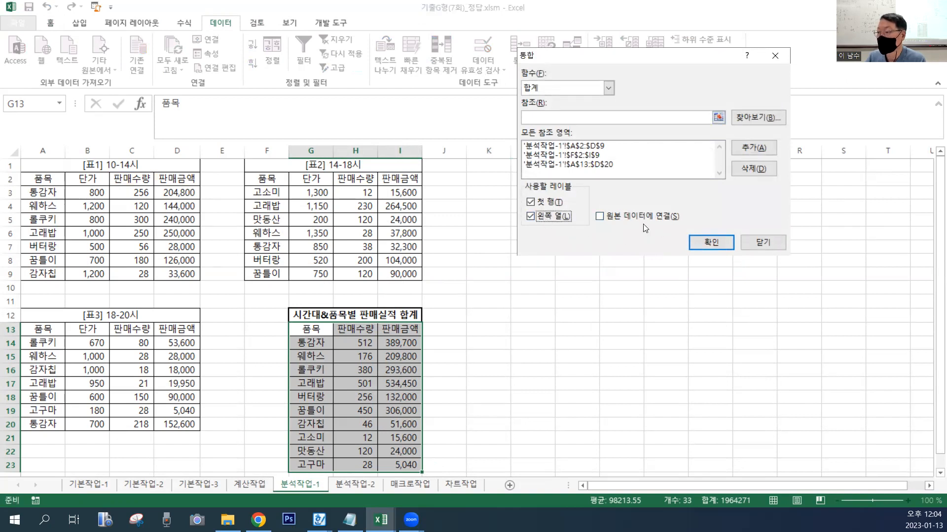
click(775, 55)
click(532, 302)
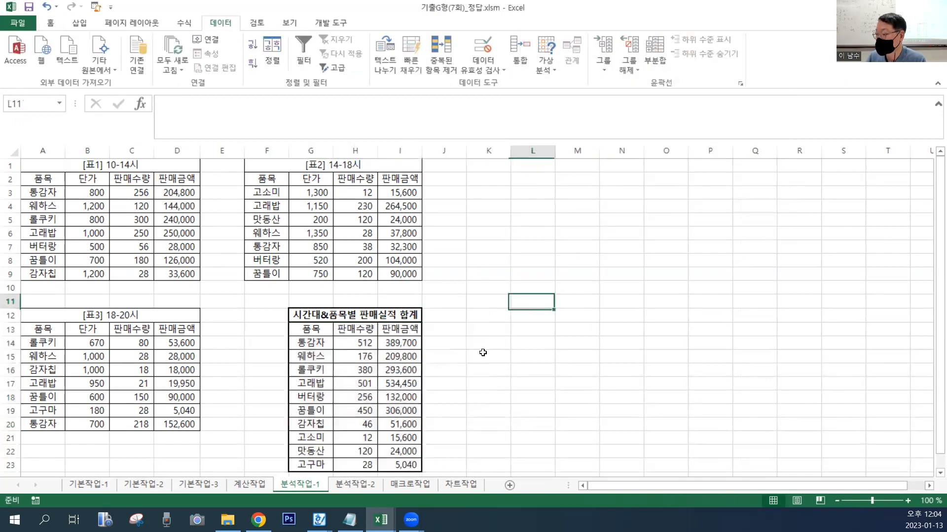
click(353, 485)
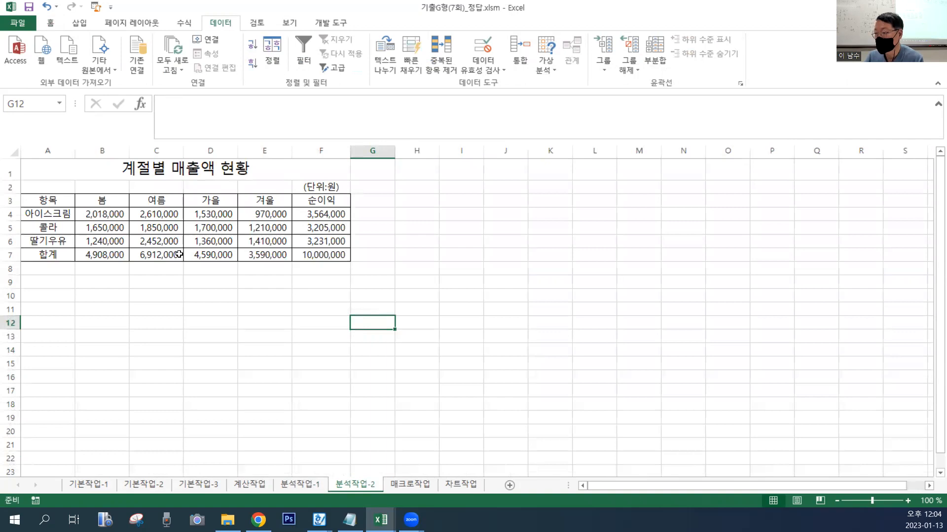
- Check the 여름 and 봄 total formulas in C7 and B7, then select the 순이익 total F7
click(178, 253)
click(103, 254)
click(176, 253)
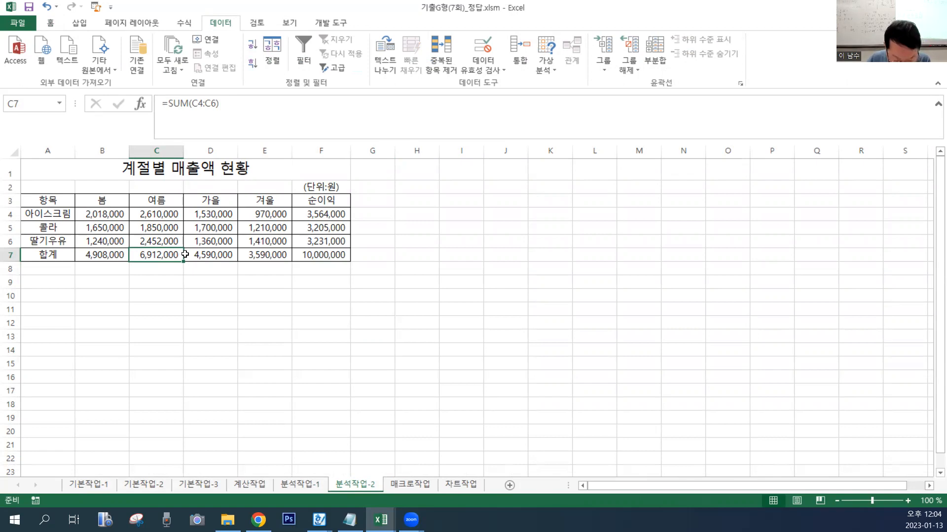
click(326, 257)
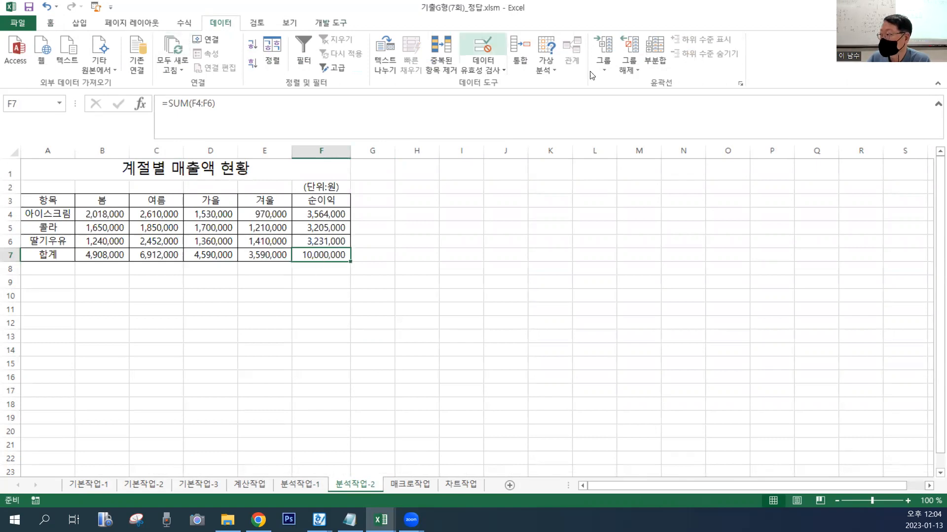
- Set up a goal seek of F7 to 10000000 by changing $C$6, then cancel it
click(546, 66)
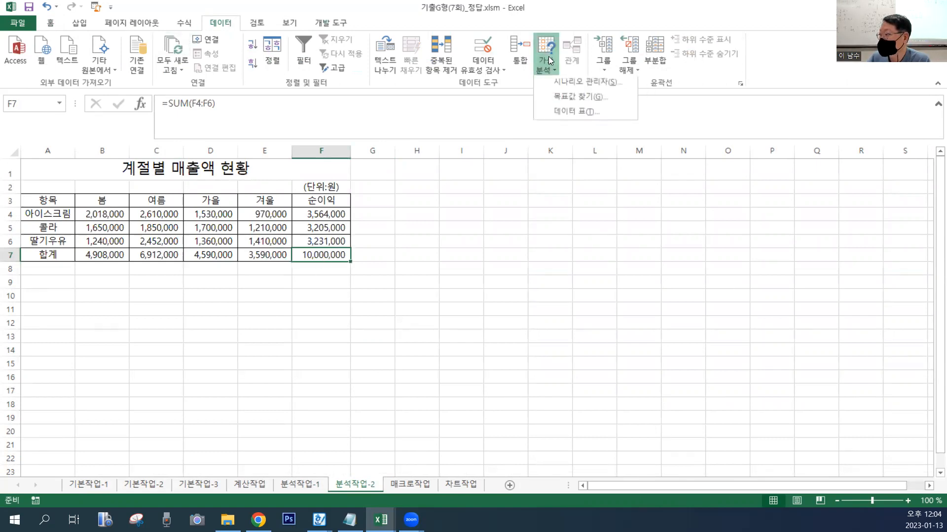
click(574, 98)
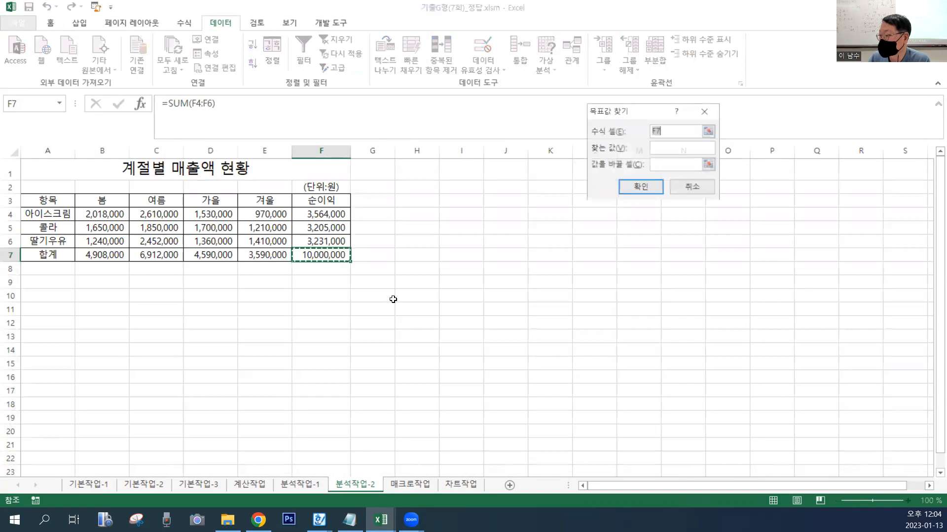
click(672, 149)
text(100)
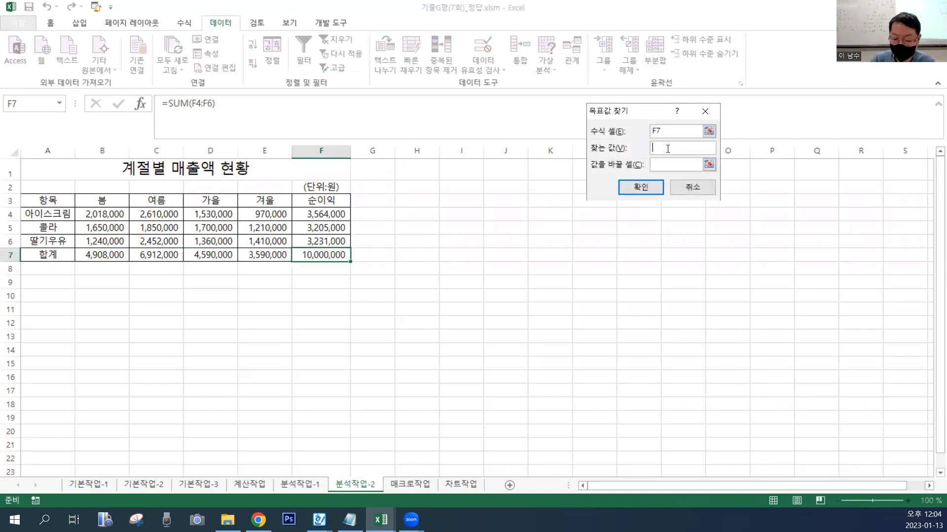
text(00000)
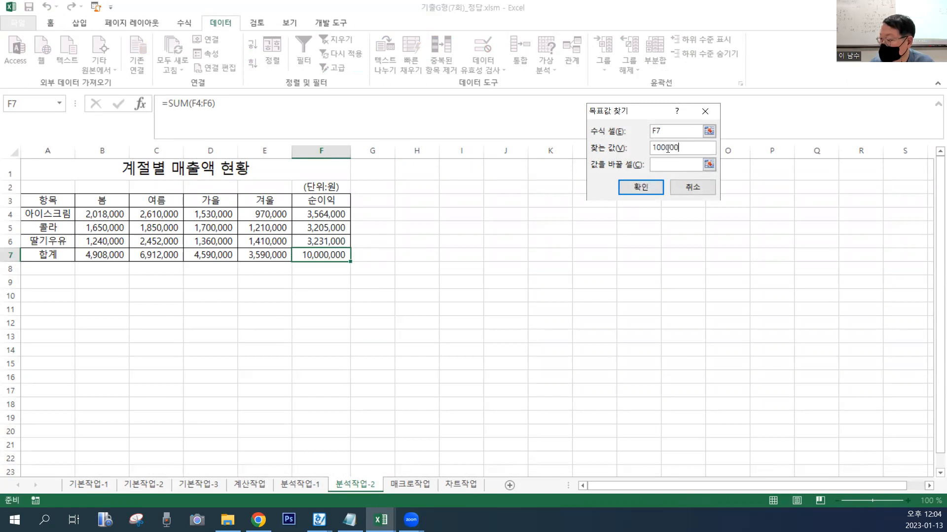
click(673, 169)
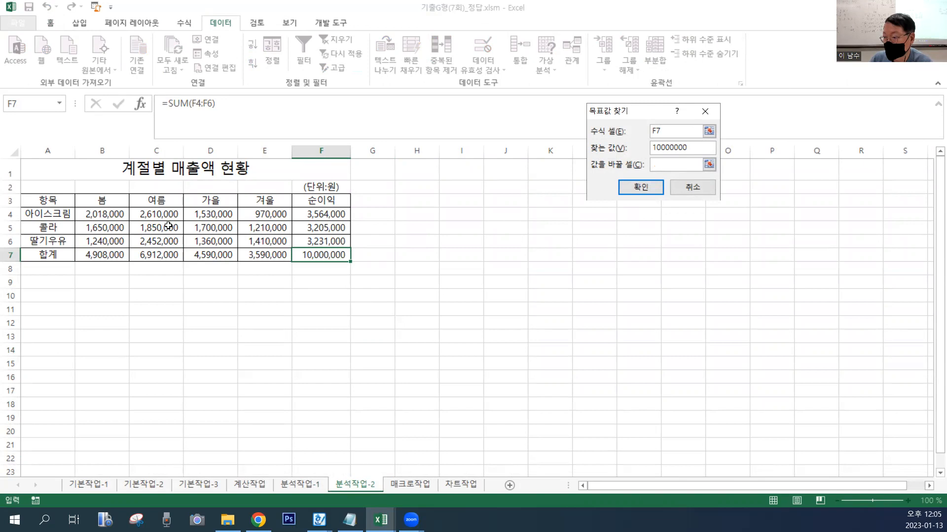
click(167, 242)
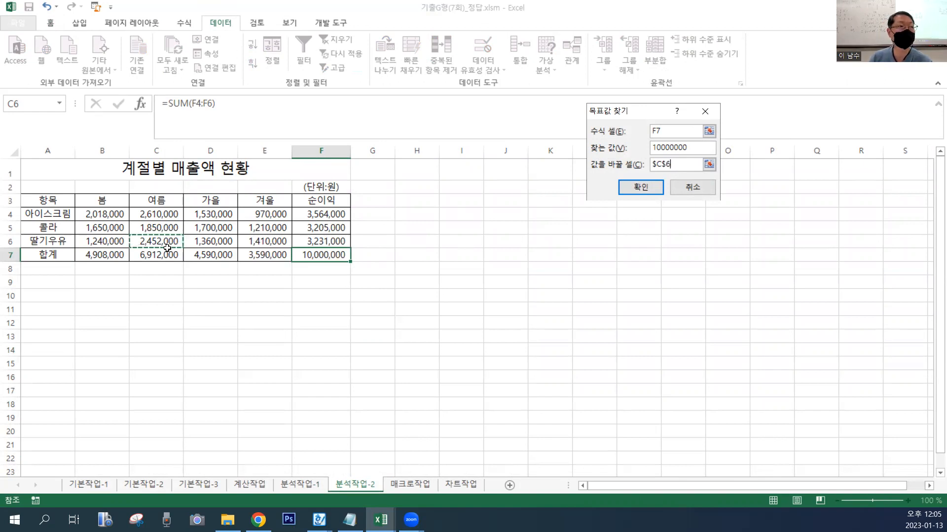
click(700, 192)
click(608, 319)
- On 매크로작업, check the 금액 formula in D6 and the totals in B14:D14
click(422, 484)
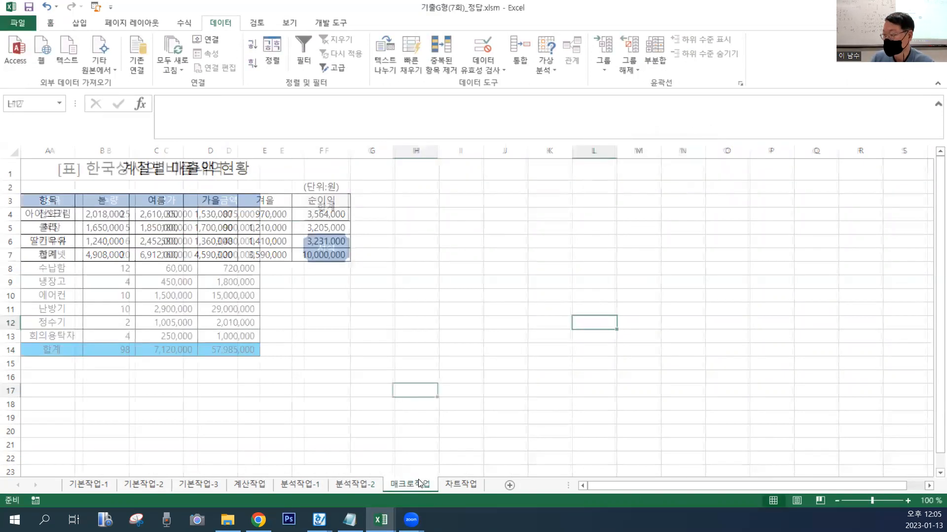
click(242, 237)
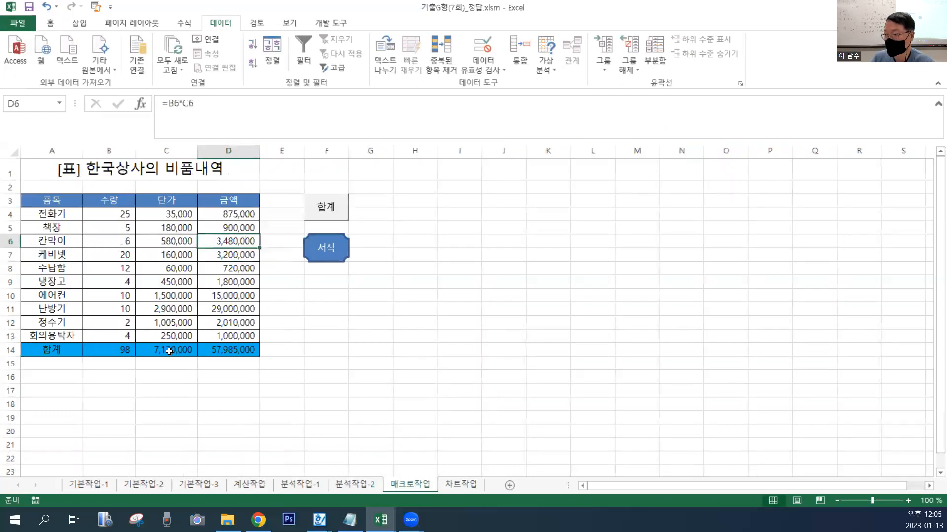
click(121, 350)
click(179, 349)
click(215, 351)
click(361, 387)
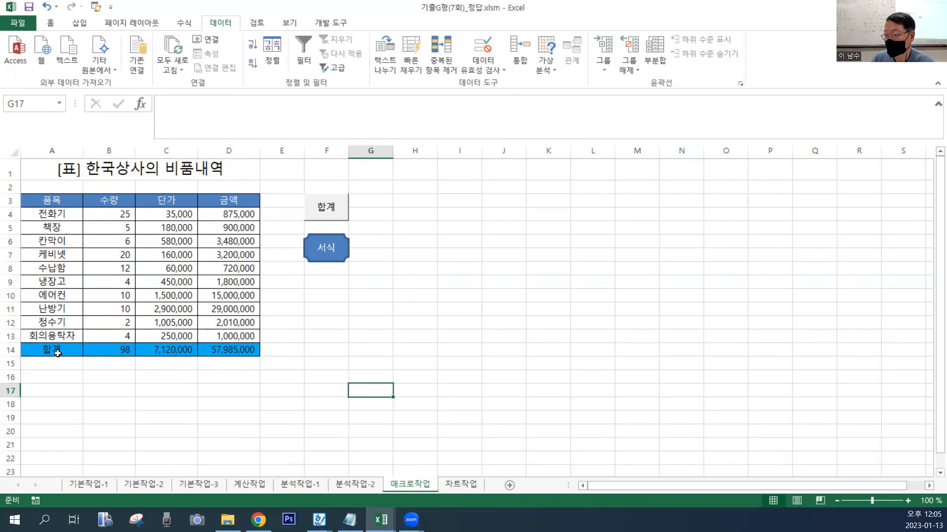
click(410, 400)
- Look over the 차트작업 payroll chart, then close the workbook choosing 저장 안 함
click(458, 486)
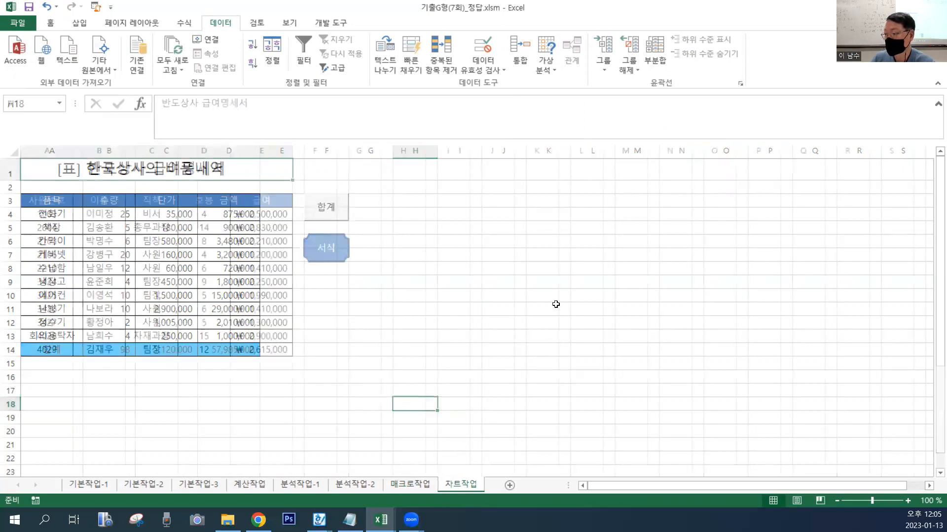
scroll(586, 265, down, 3)
scroll(585, 264, up, 3)
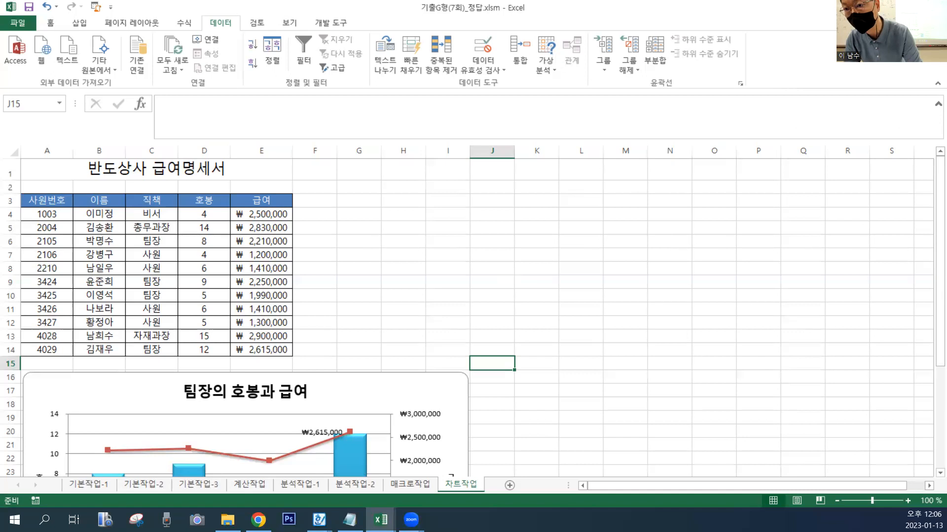
click(865, 359)
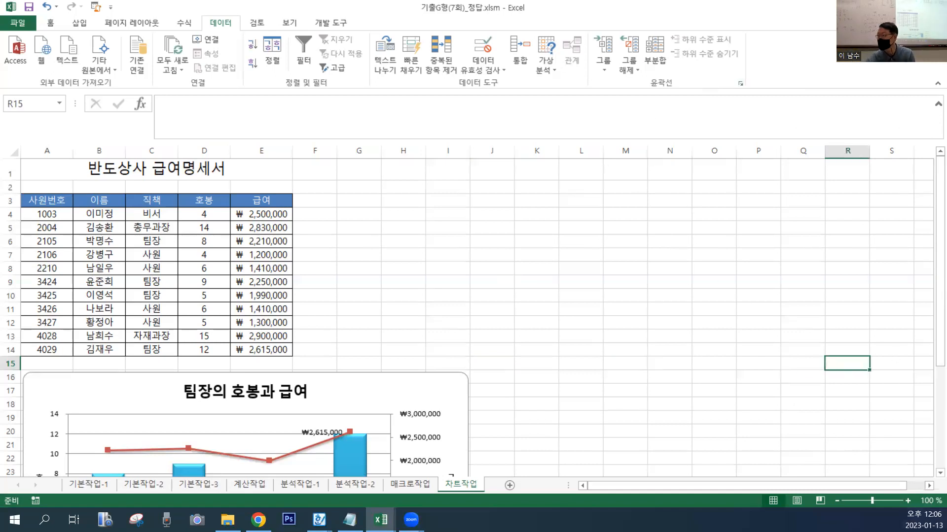
click(935, 8)
click(478, 284)
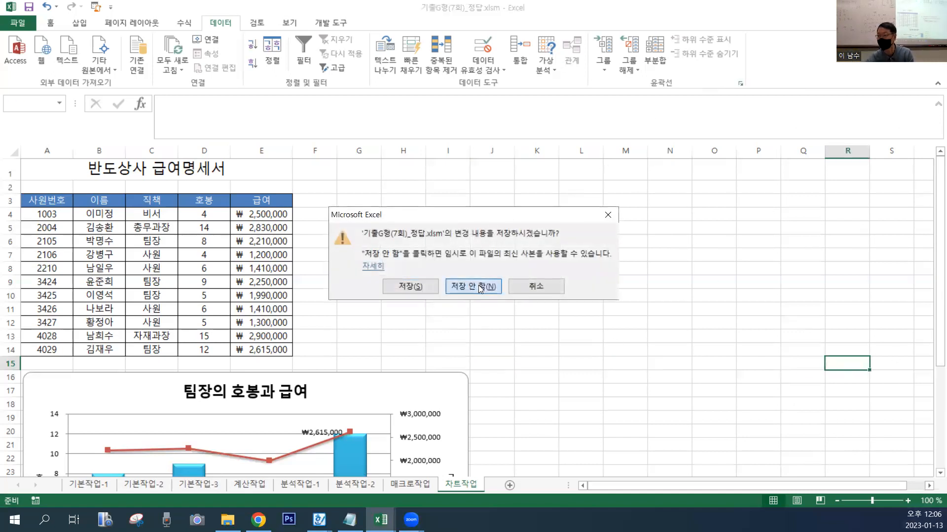